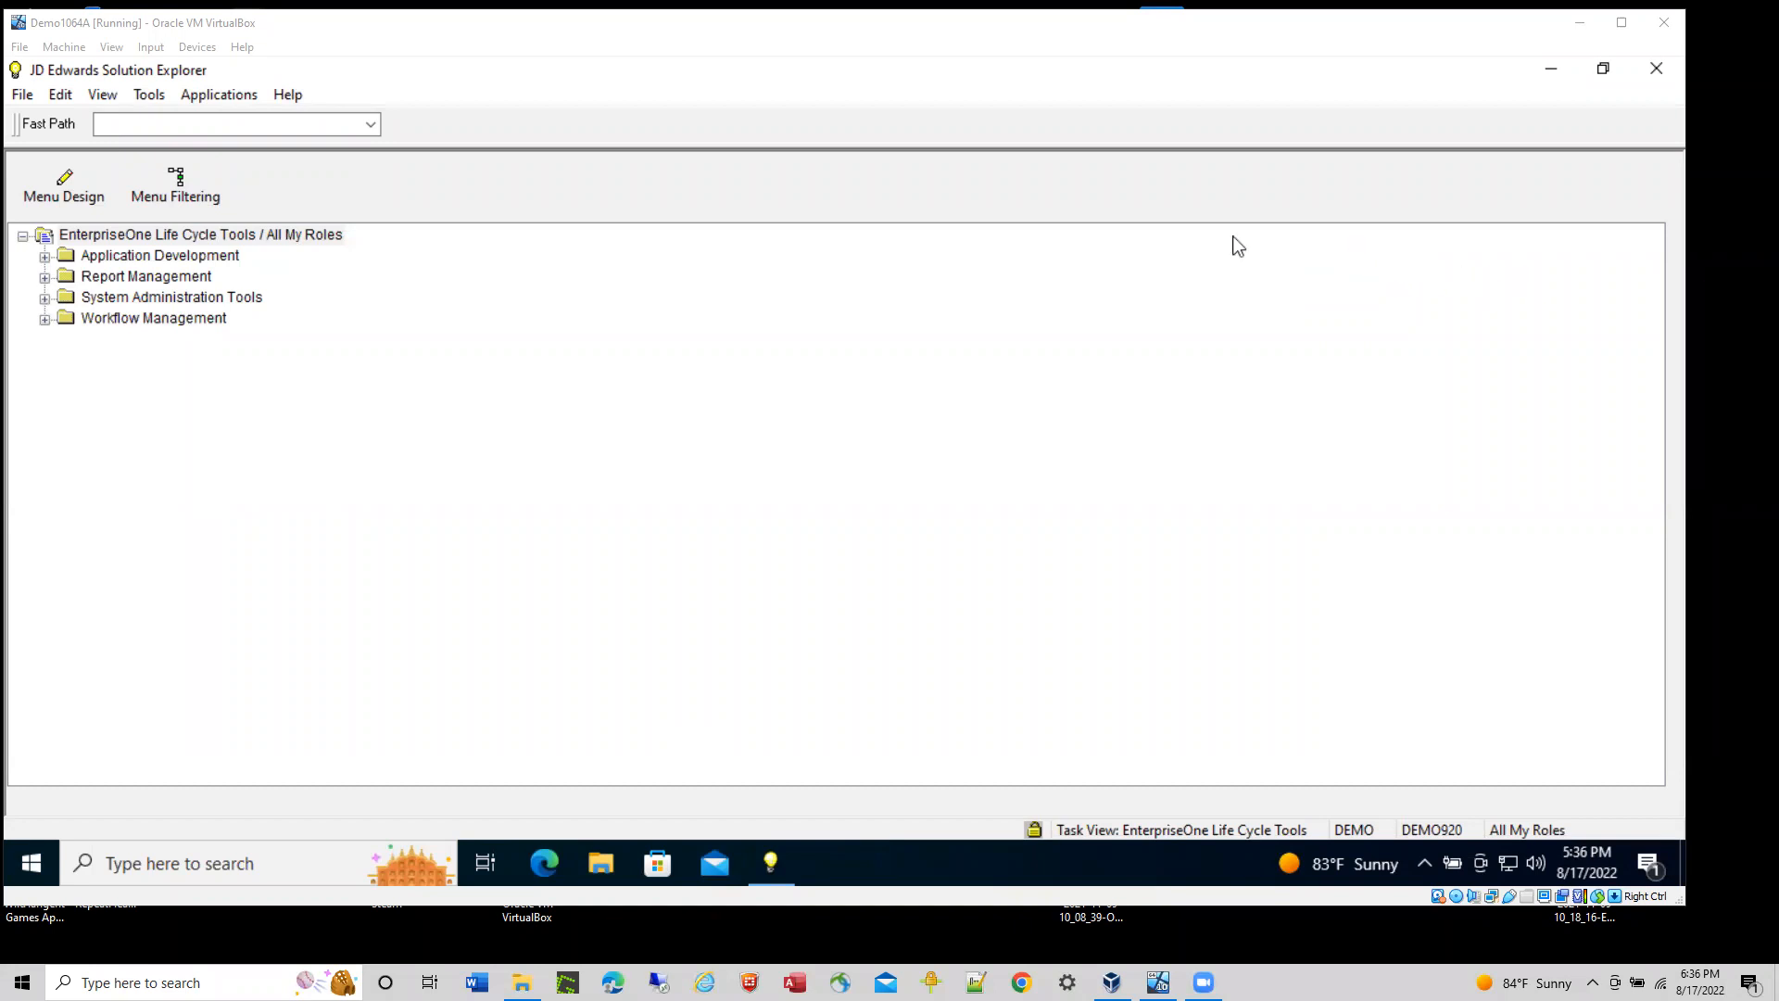
pyautogui.click(179, 127)
pyautogui.click(148, 94)
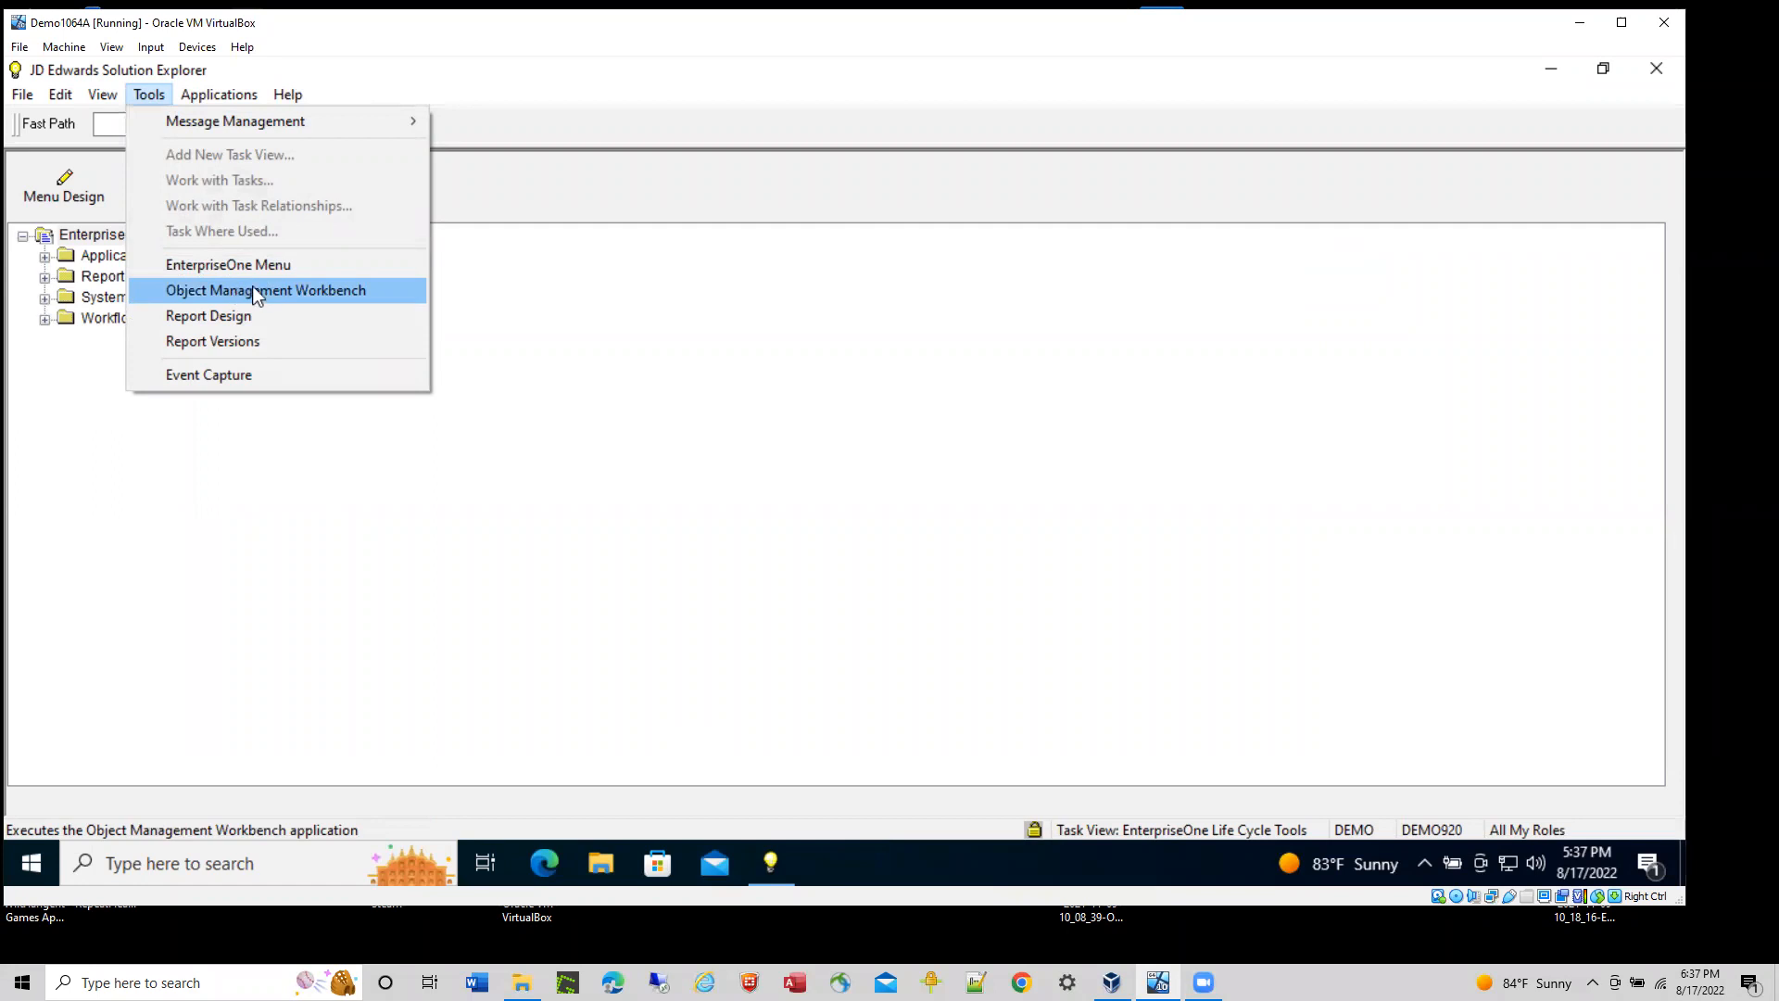
pyautogui.click(481, 308)
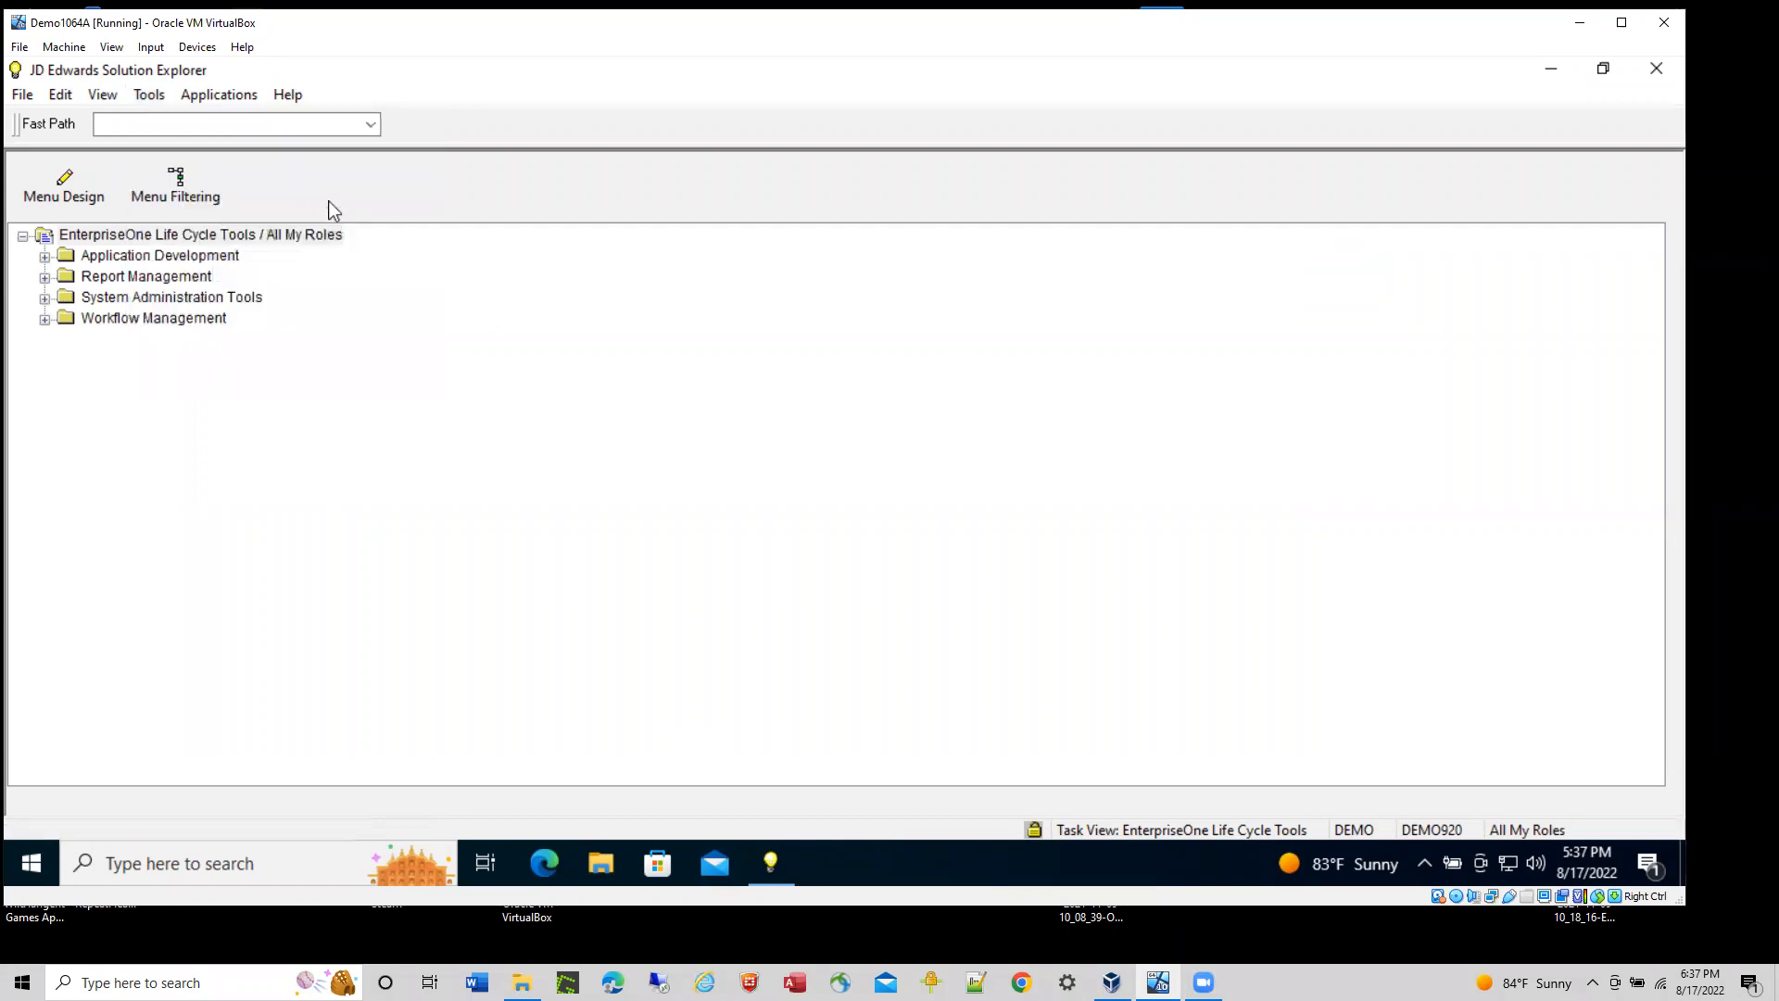
# - Enter omw as the Fast Path code for Object Management Workbench
pyautogui.click(176, 128)
pyautogui.write('om')
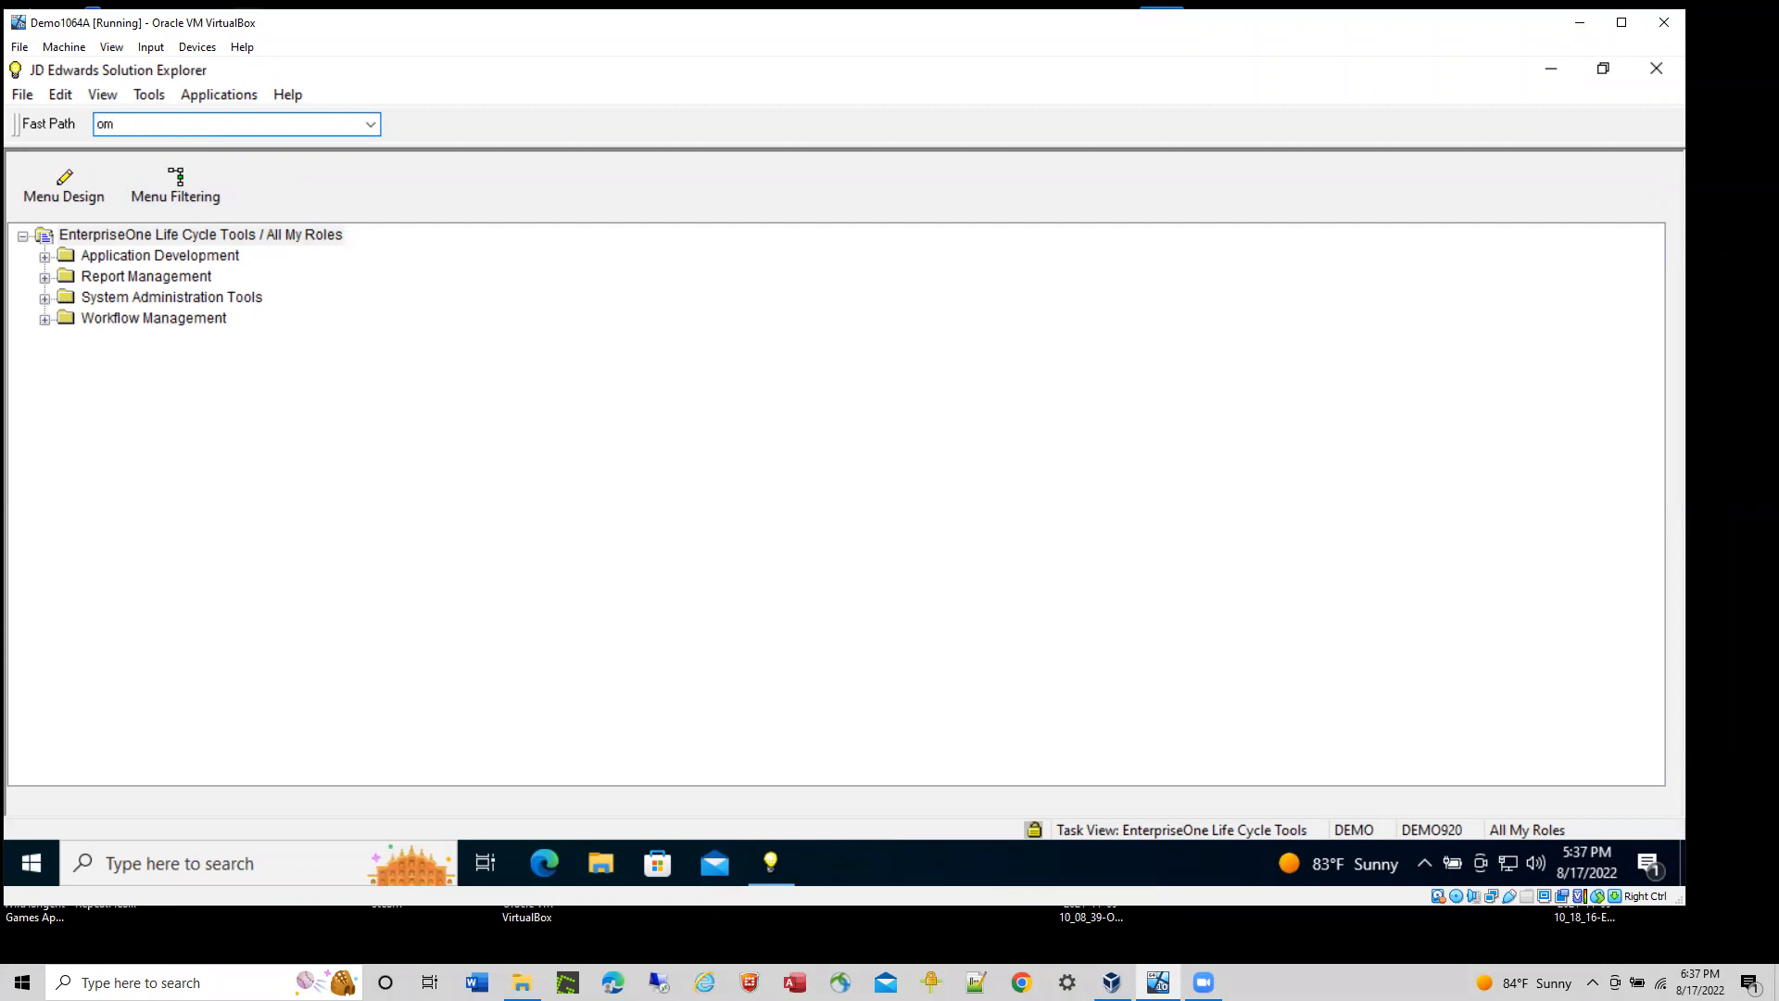
pyautogui.write('w')
# - Launch Object Management Workbench from the Object Management folder under Application Development in the task tree
pyautogui.click(45, 256)
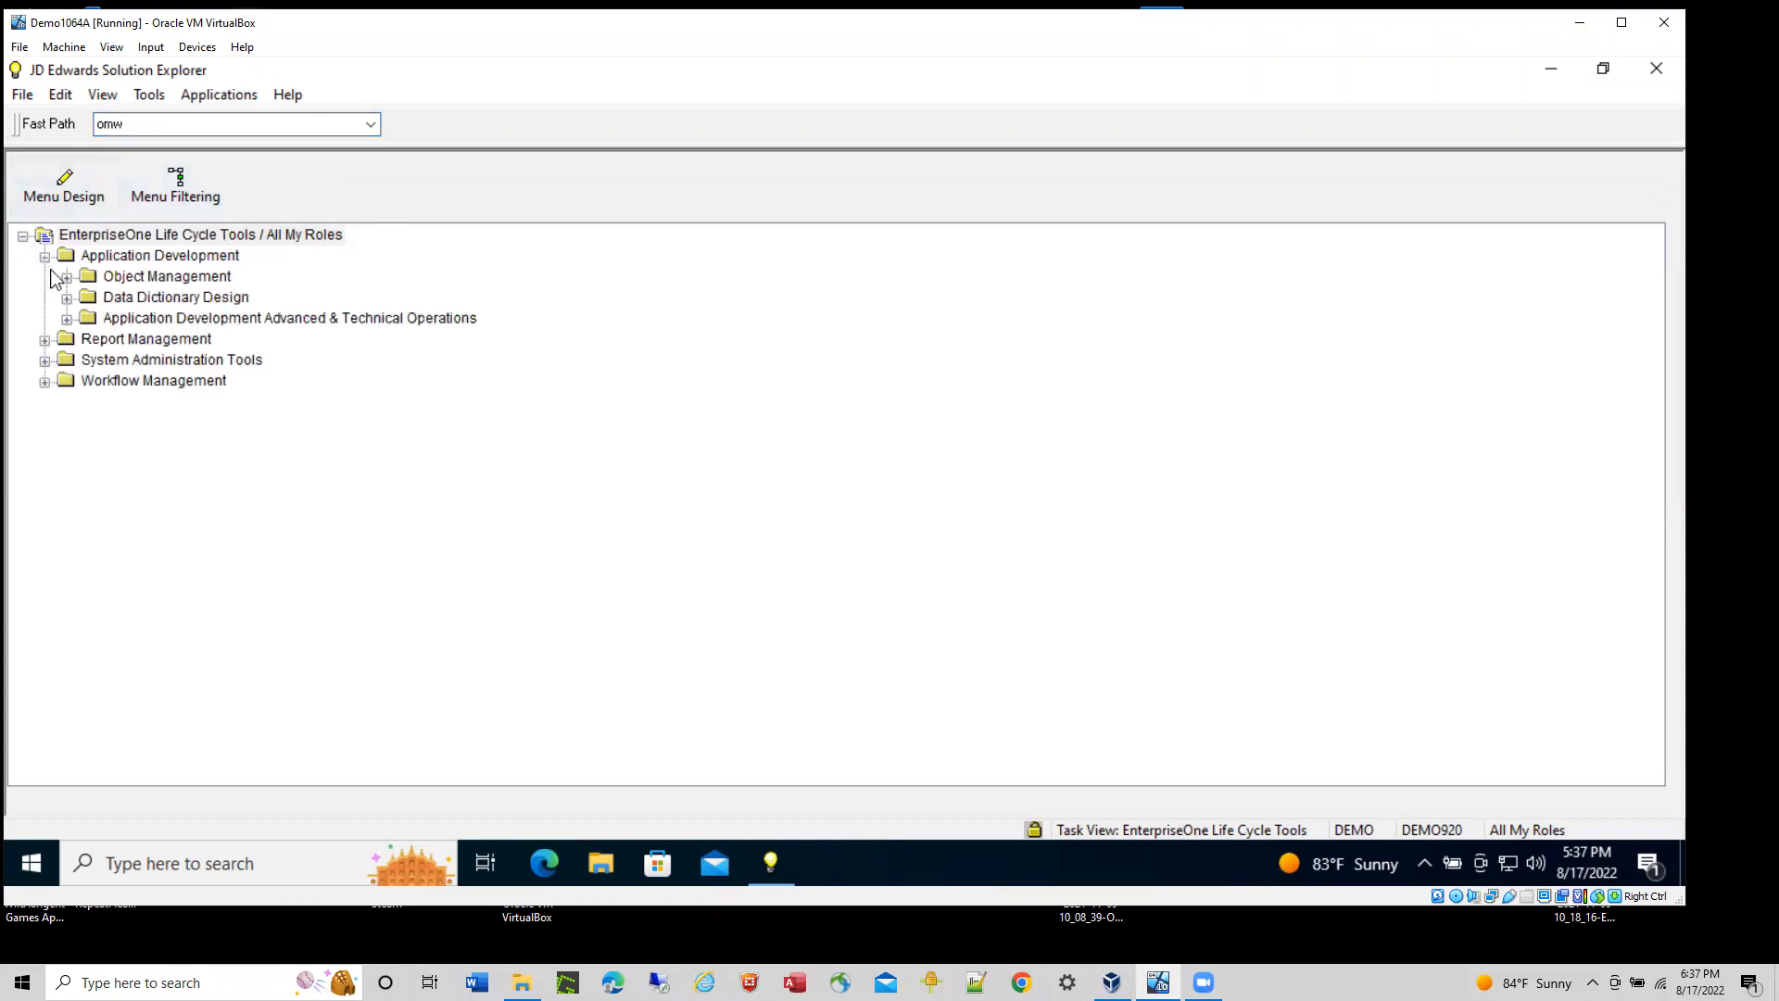
pyautogui.click(67, 278)
pyautogui.click(259, 298)
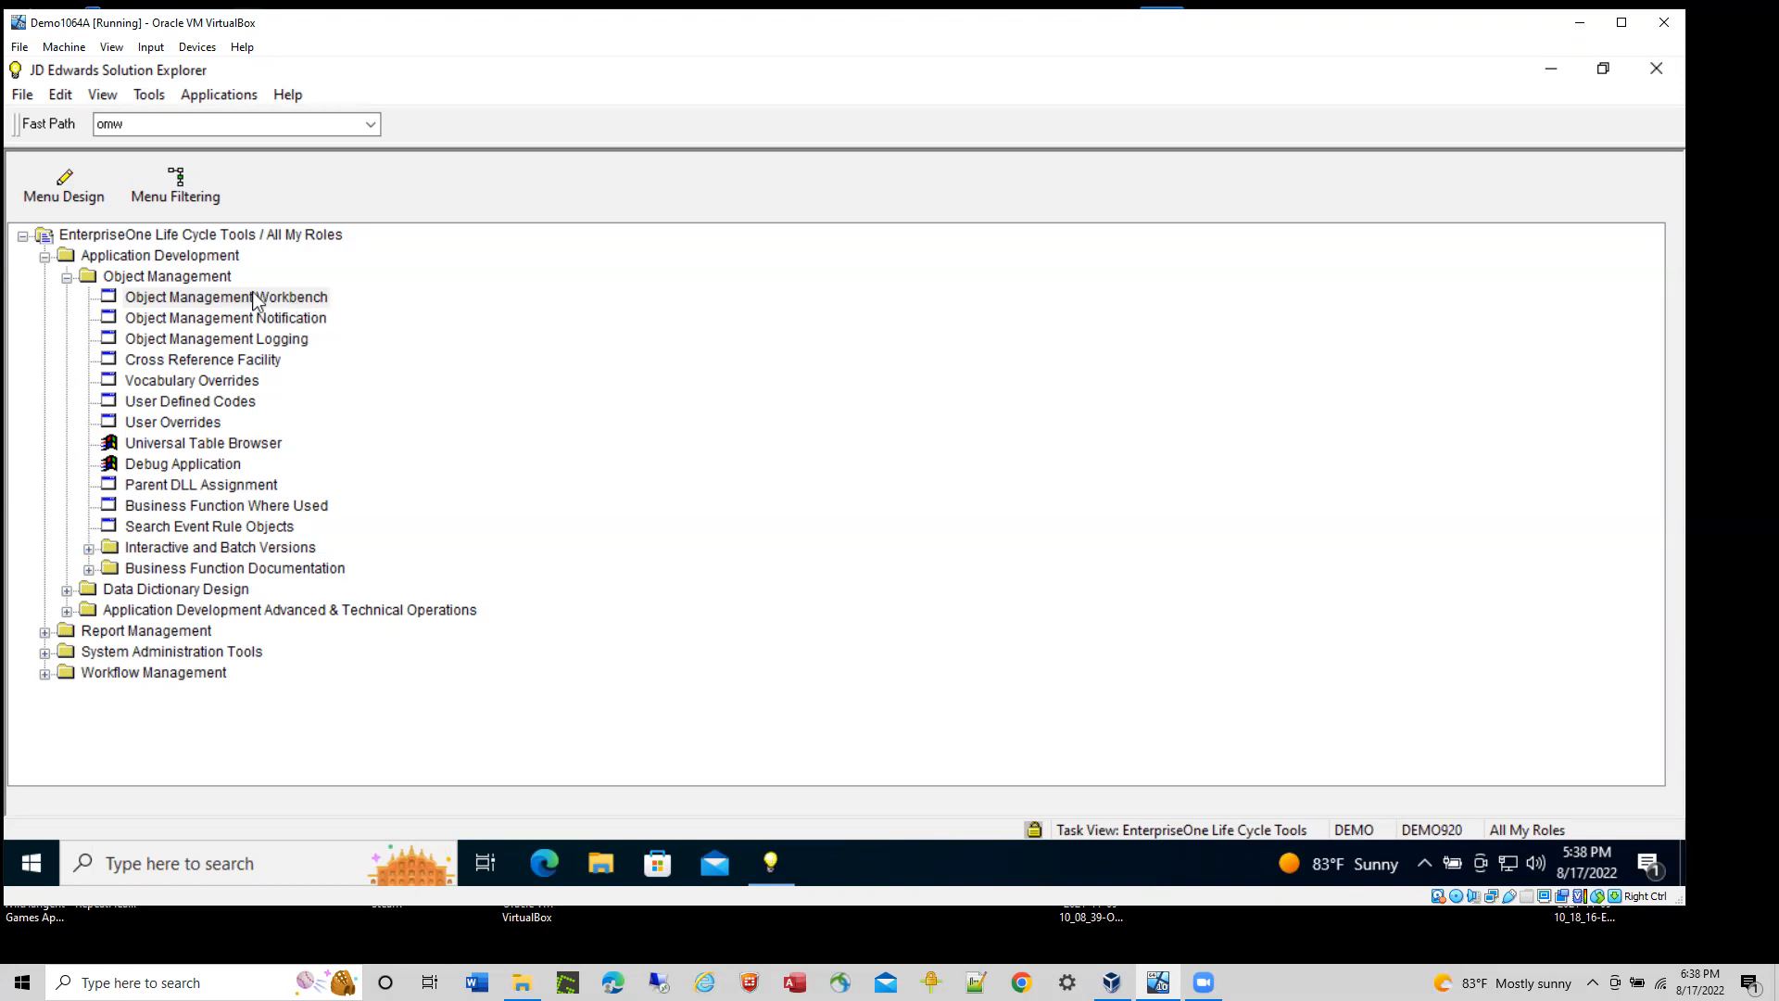
pyautogui.doubleClick(240, 298)
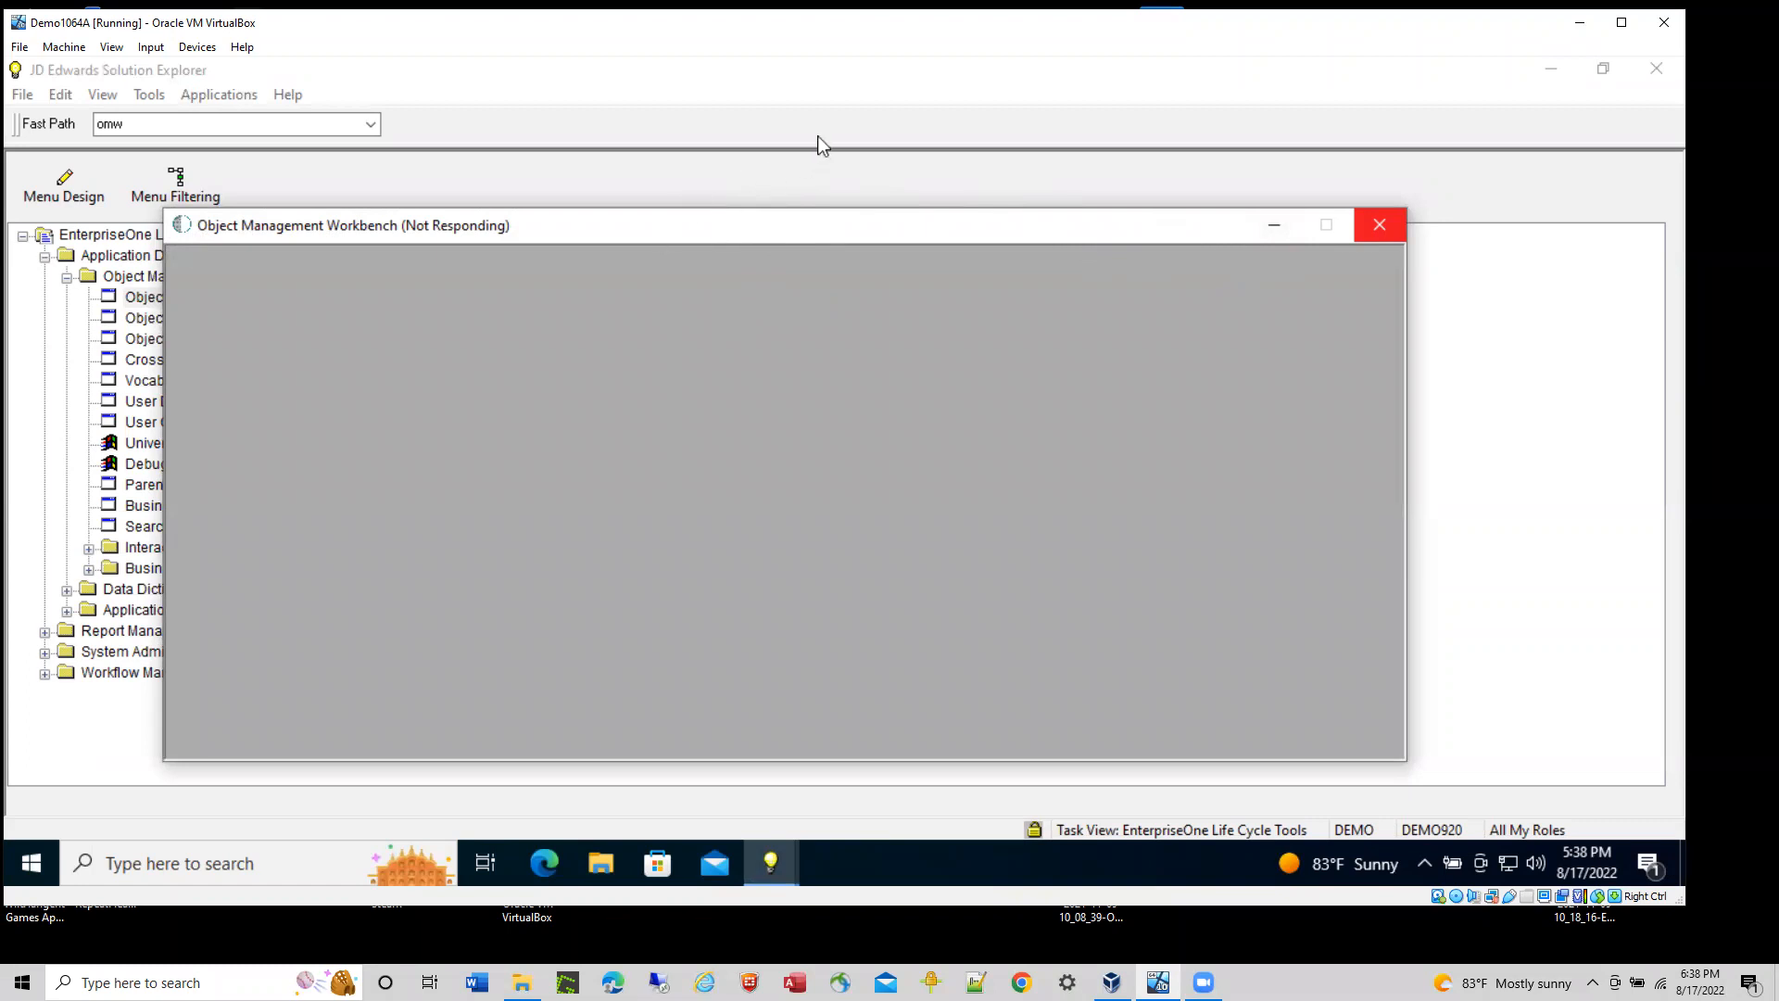
pyautogui.click(1044, 33)
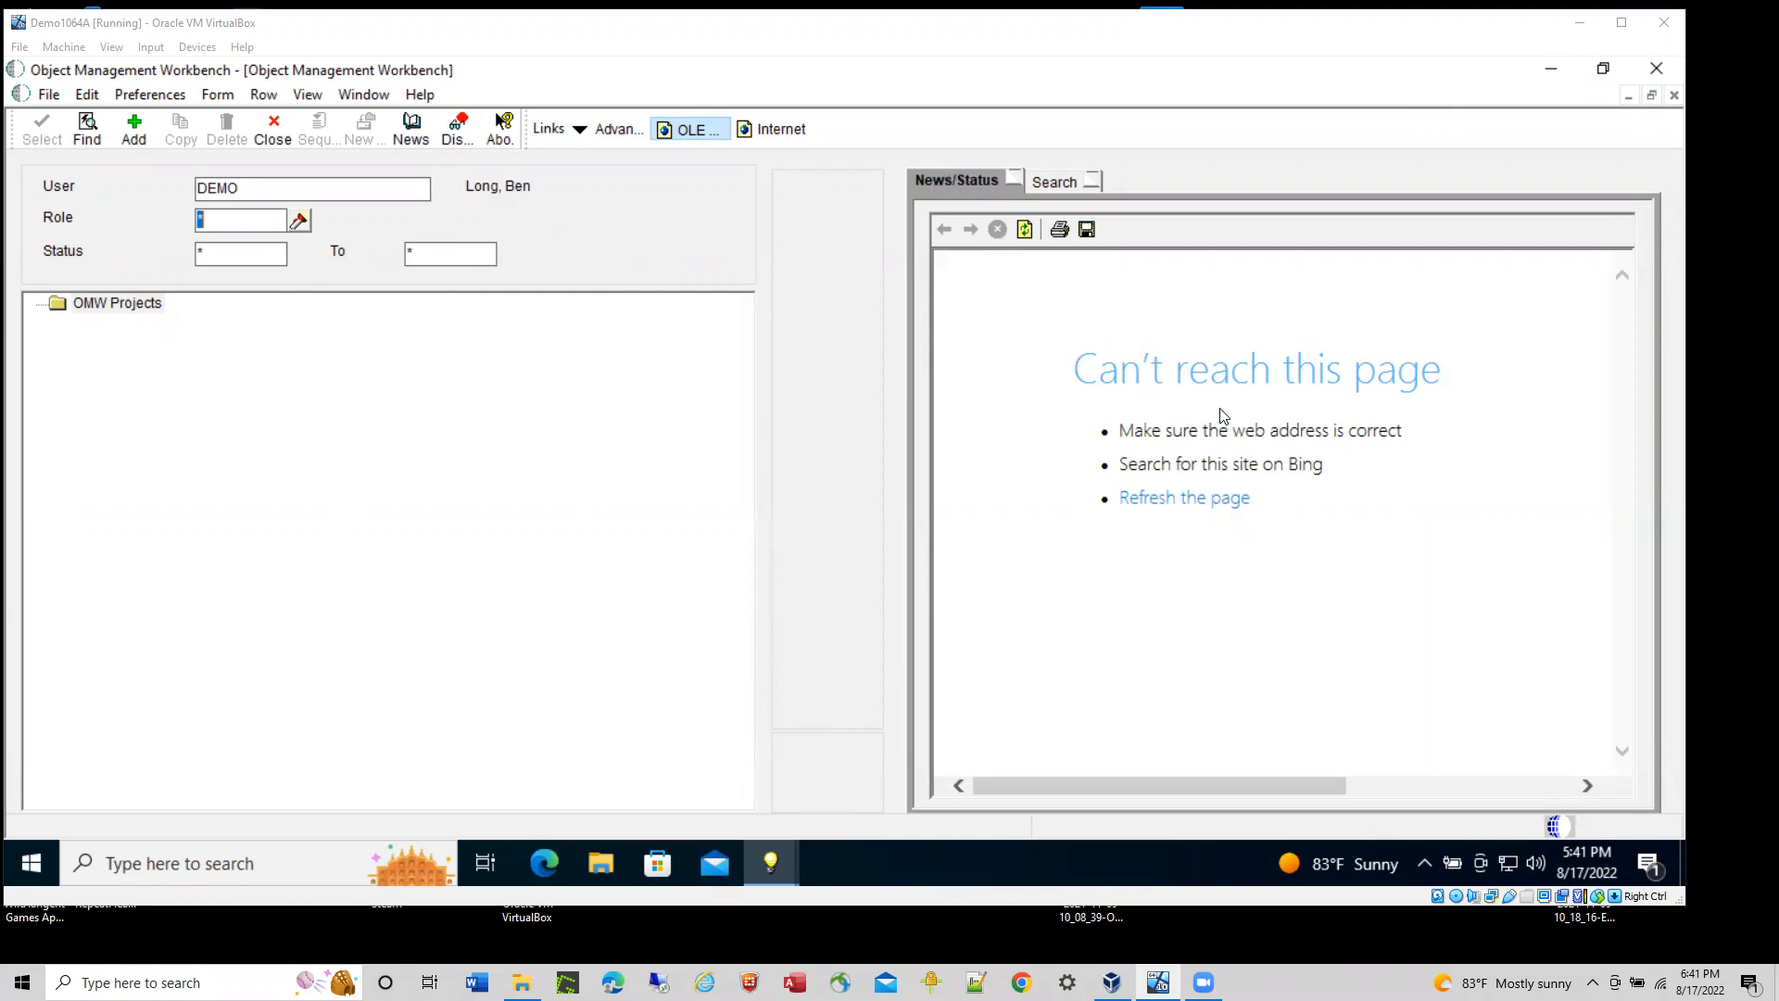
# - View the object search and news/status areas, and find the OMW projects of user DEMO for all roles and statuses
pyautogui.click(1056, 182)
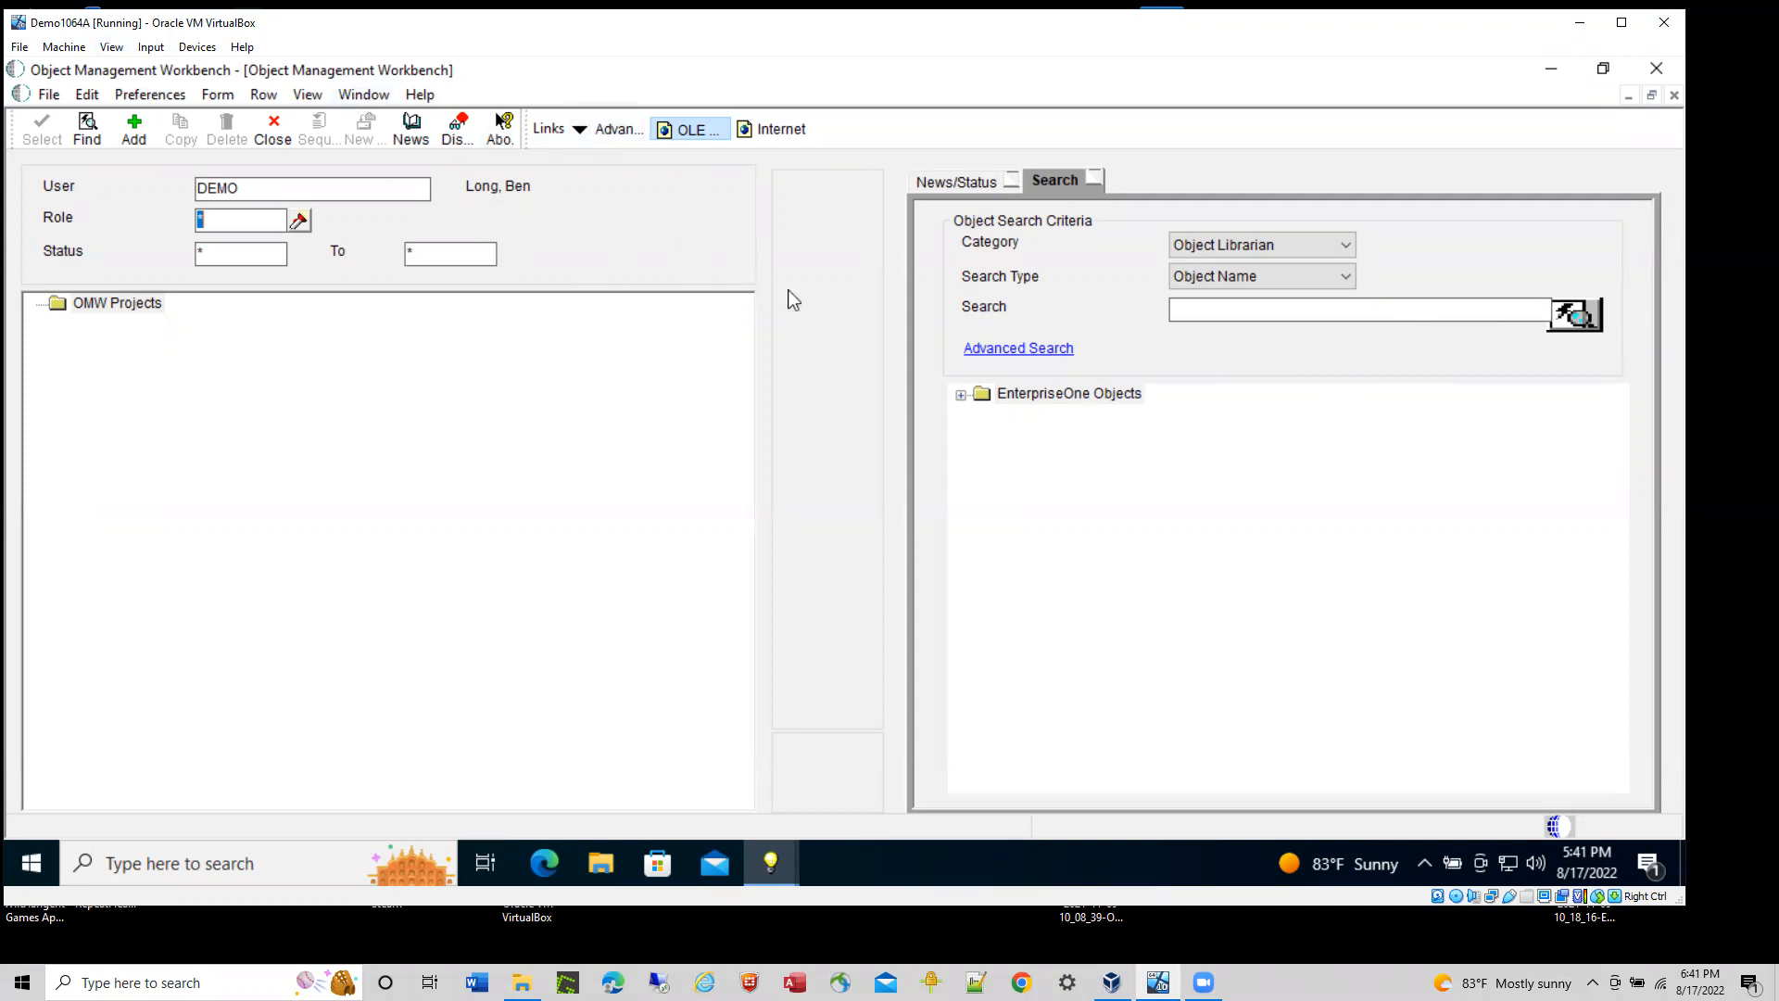
pyautogui.click(957, 184)
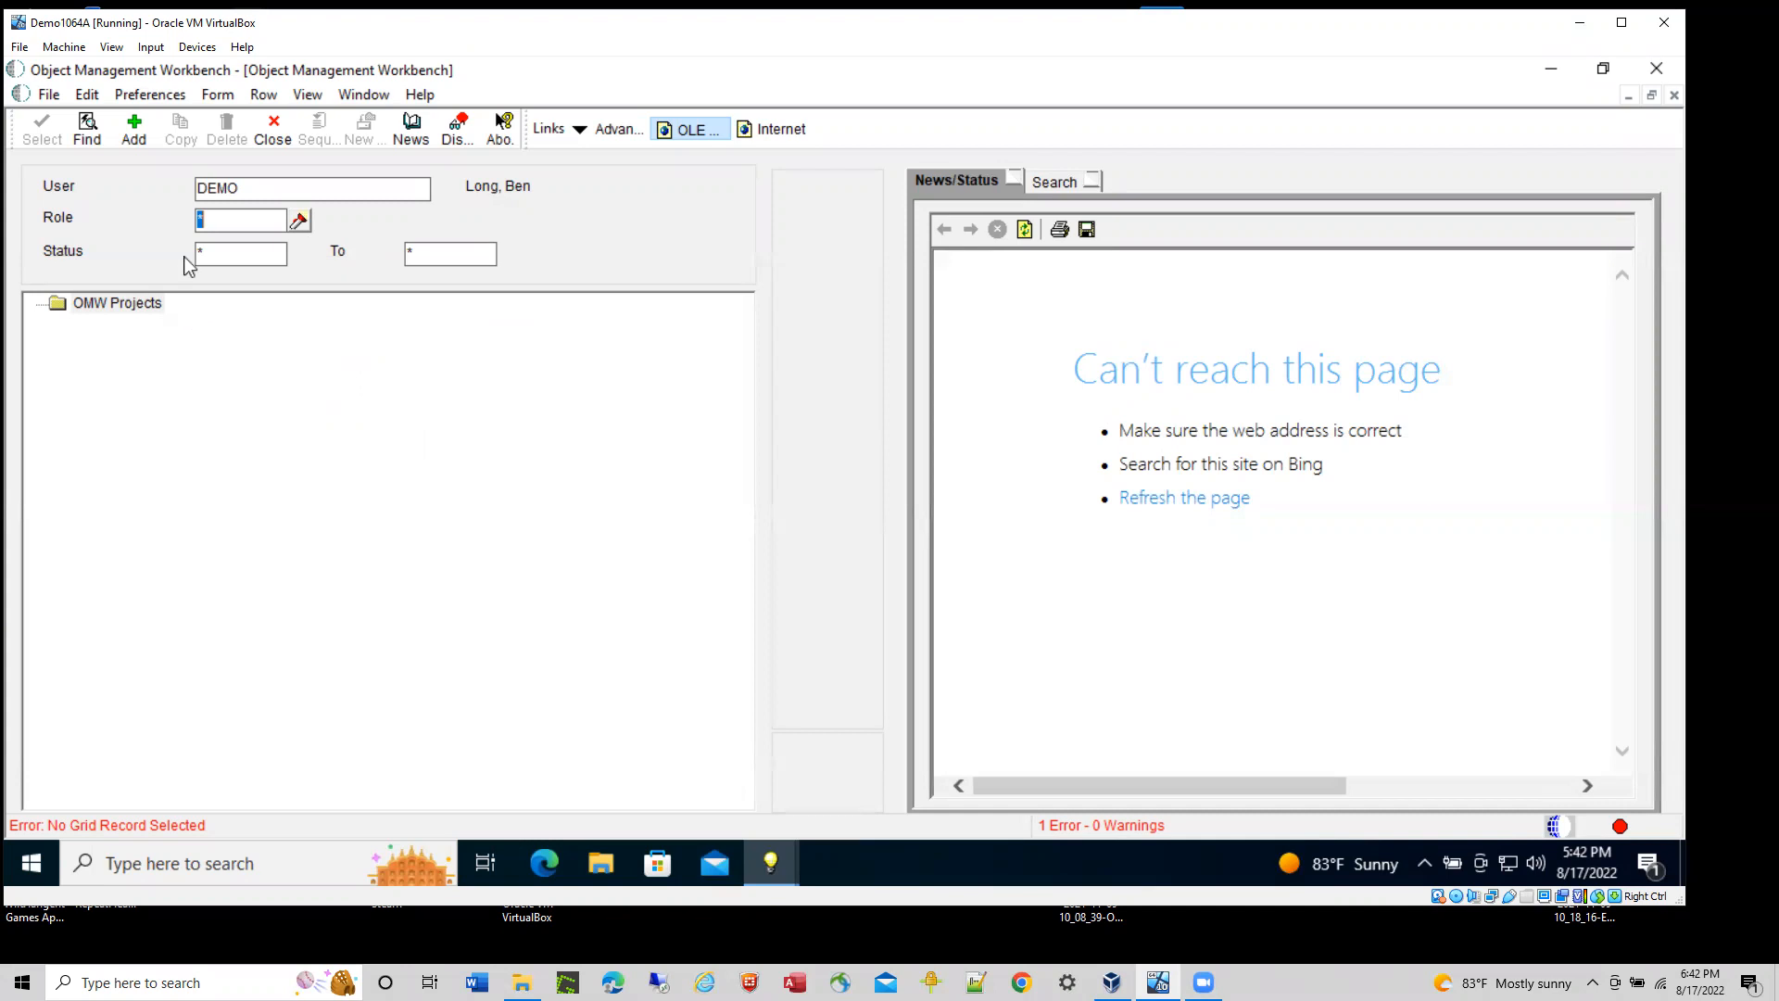
pyautogui.click(88, 121)
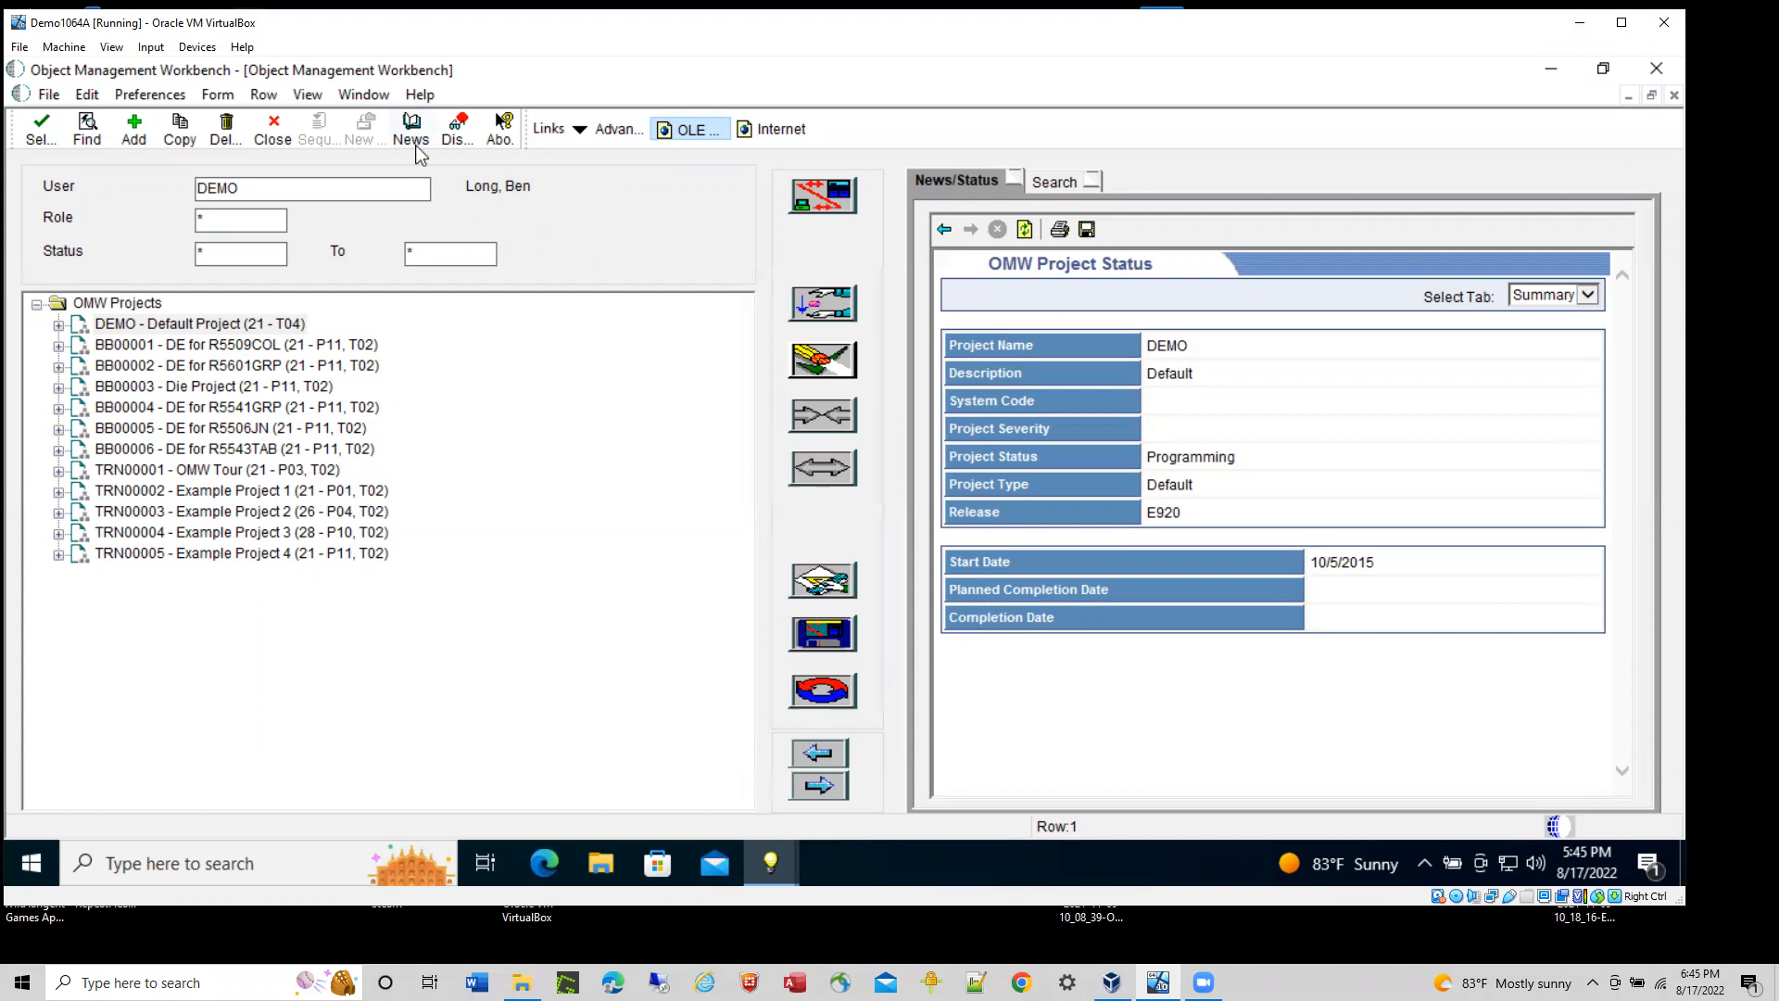
pyautogui.click(88, 95)
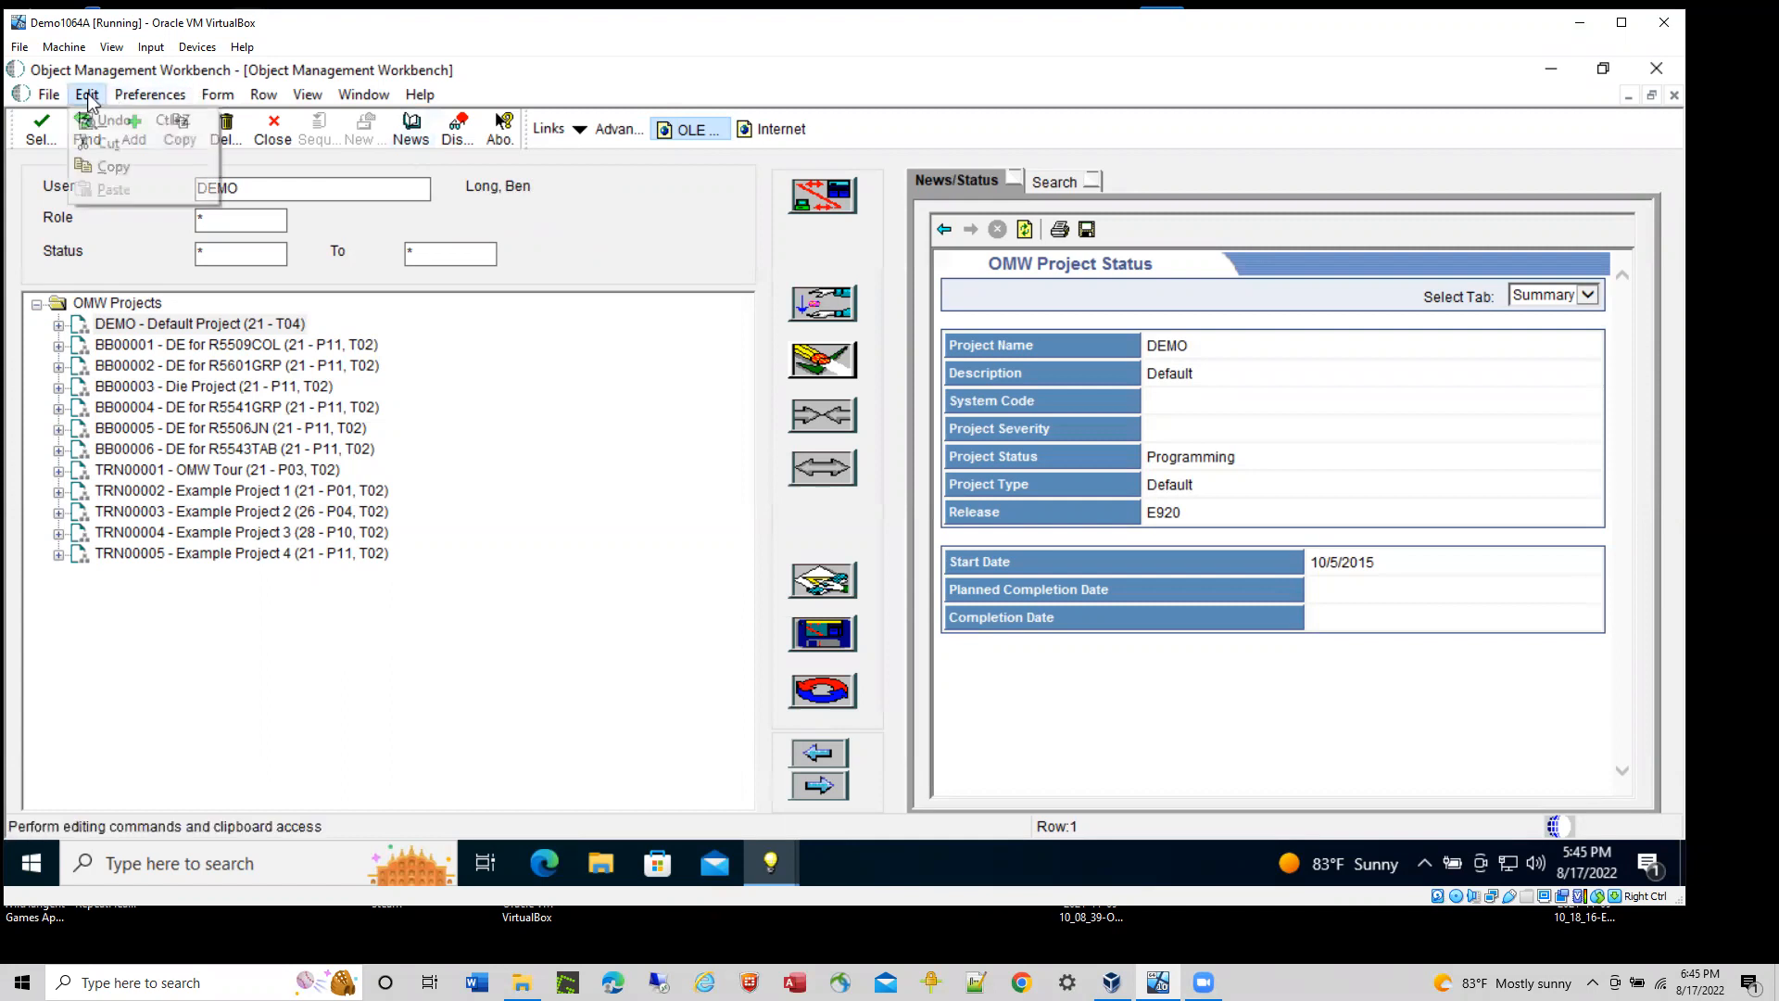
pyautogui.click(157, 97)
pyautogui.moveTo(219, 100)
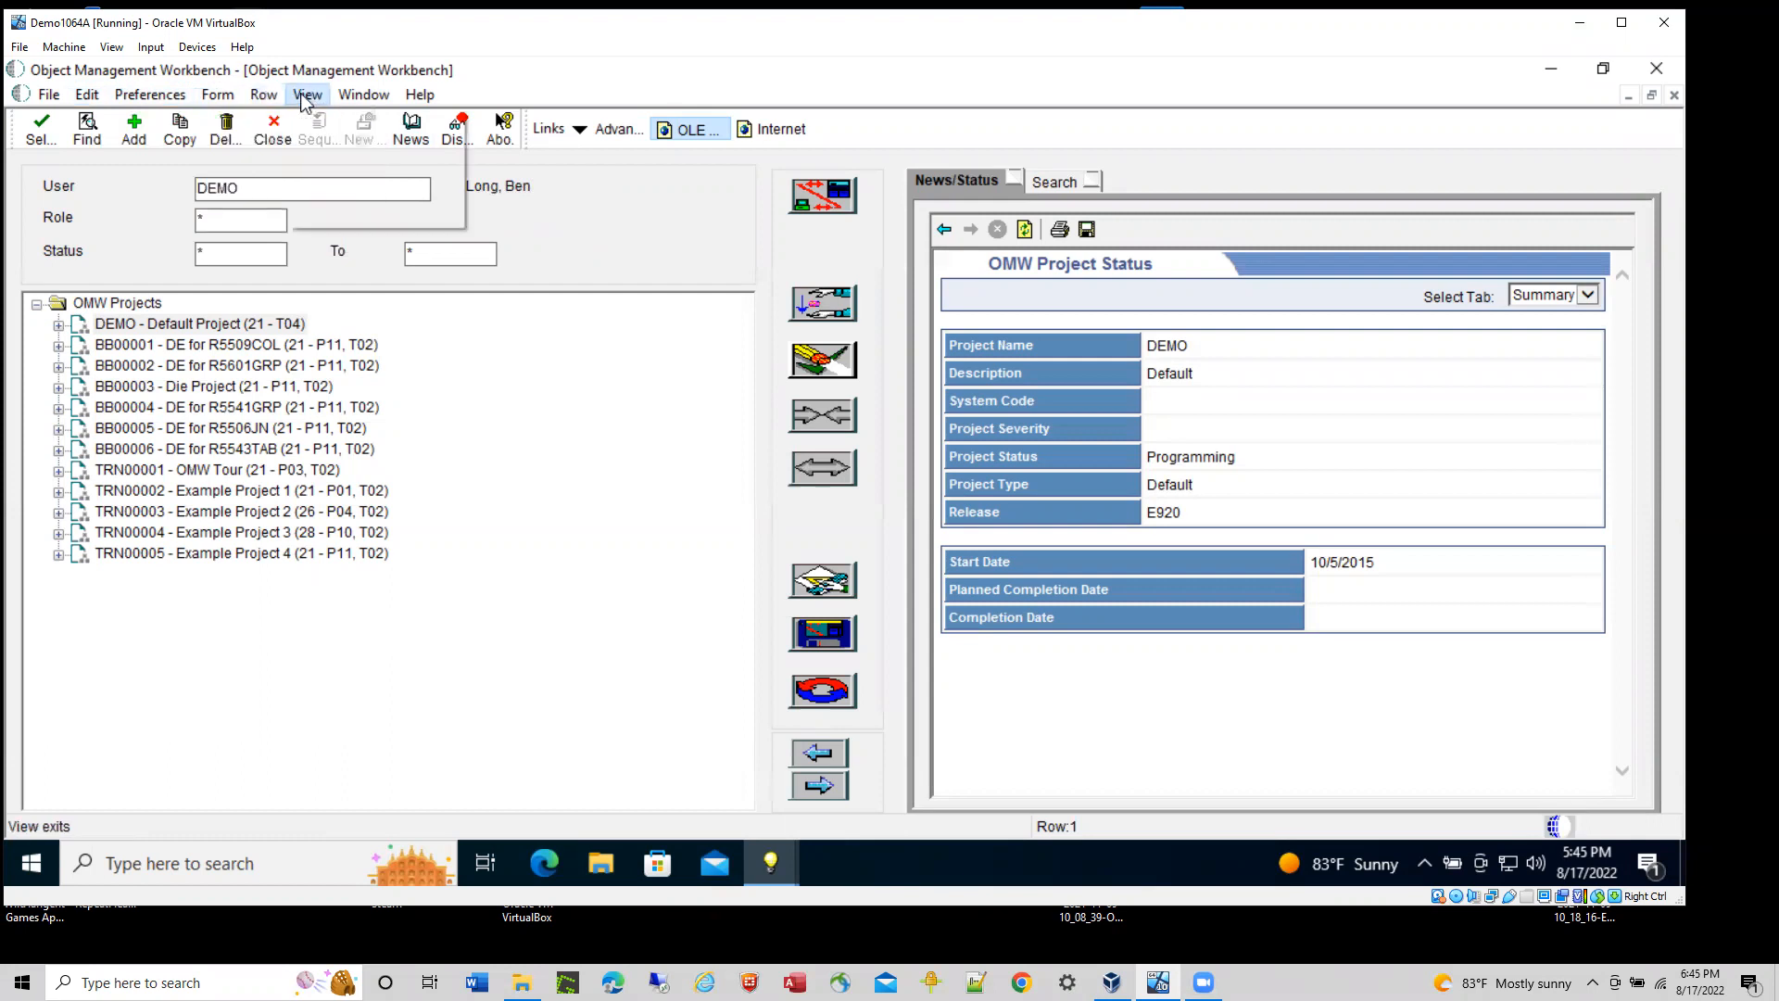
pyautogui.moveTo(341, 102)
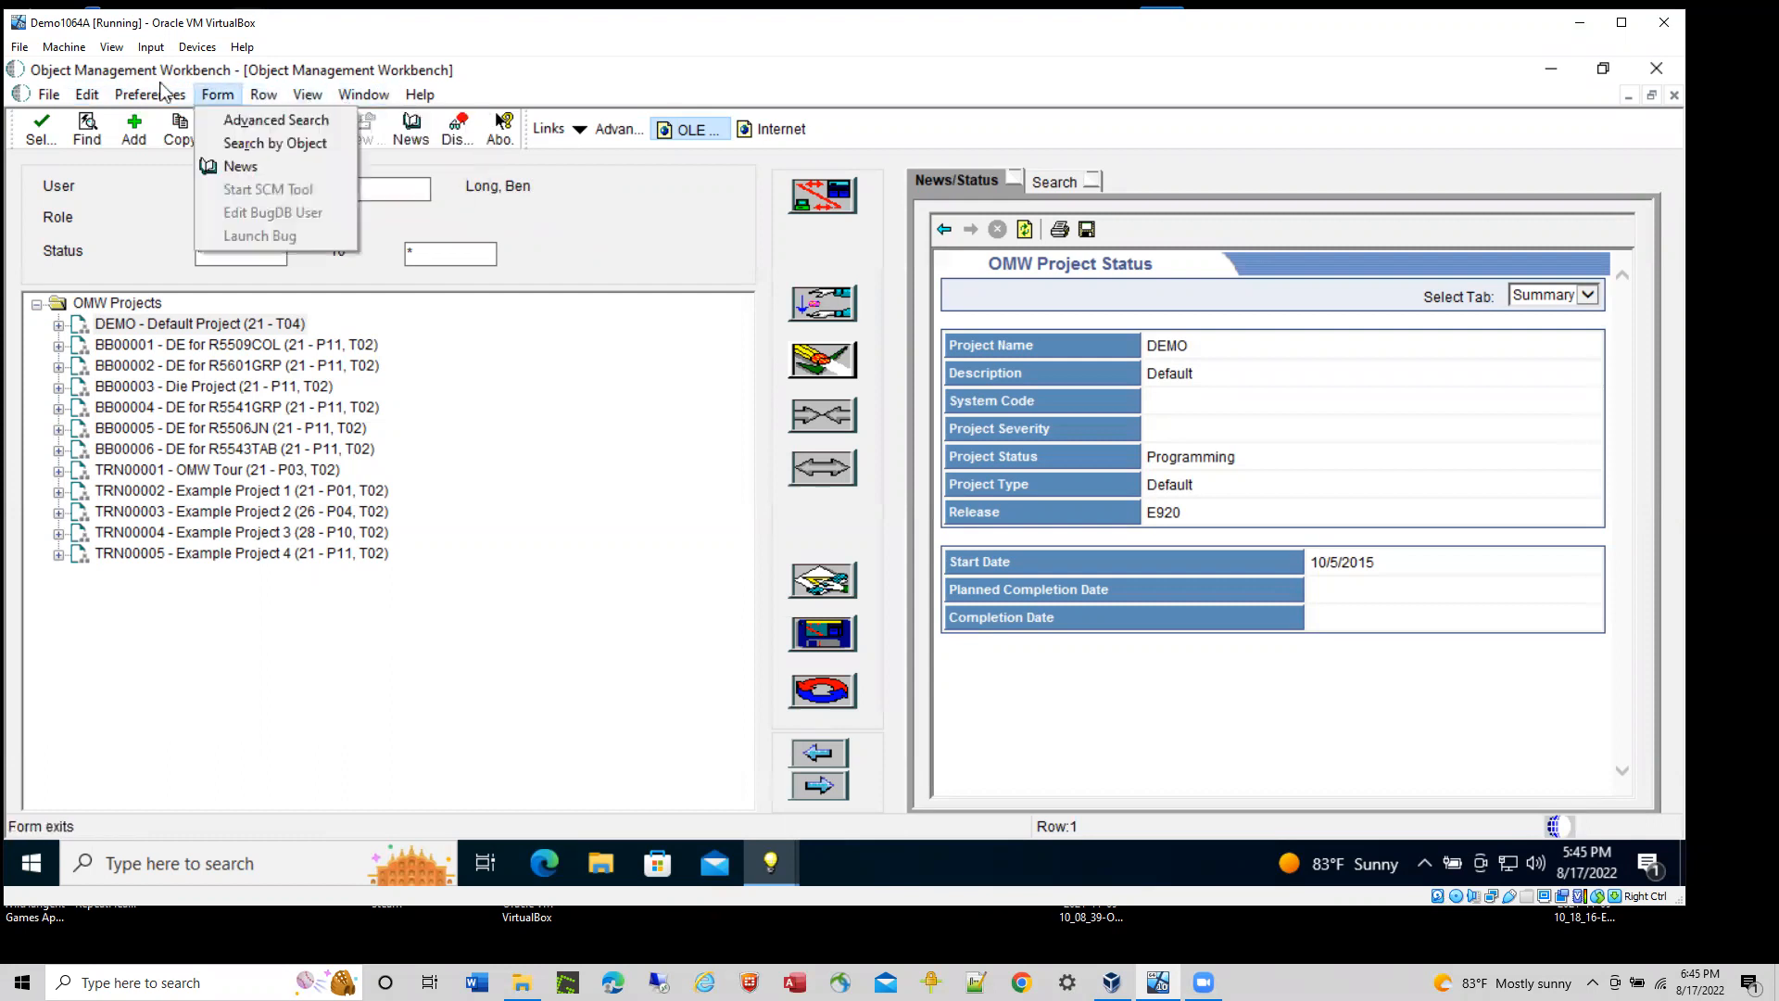
pyautogui.moveTo(50, 102)
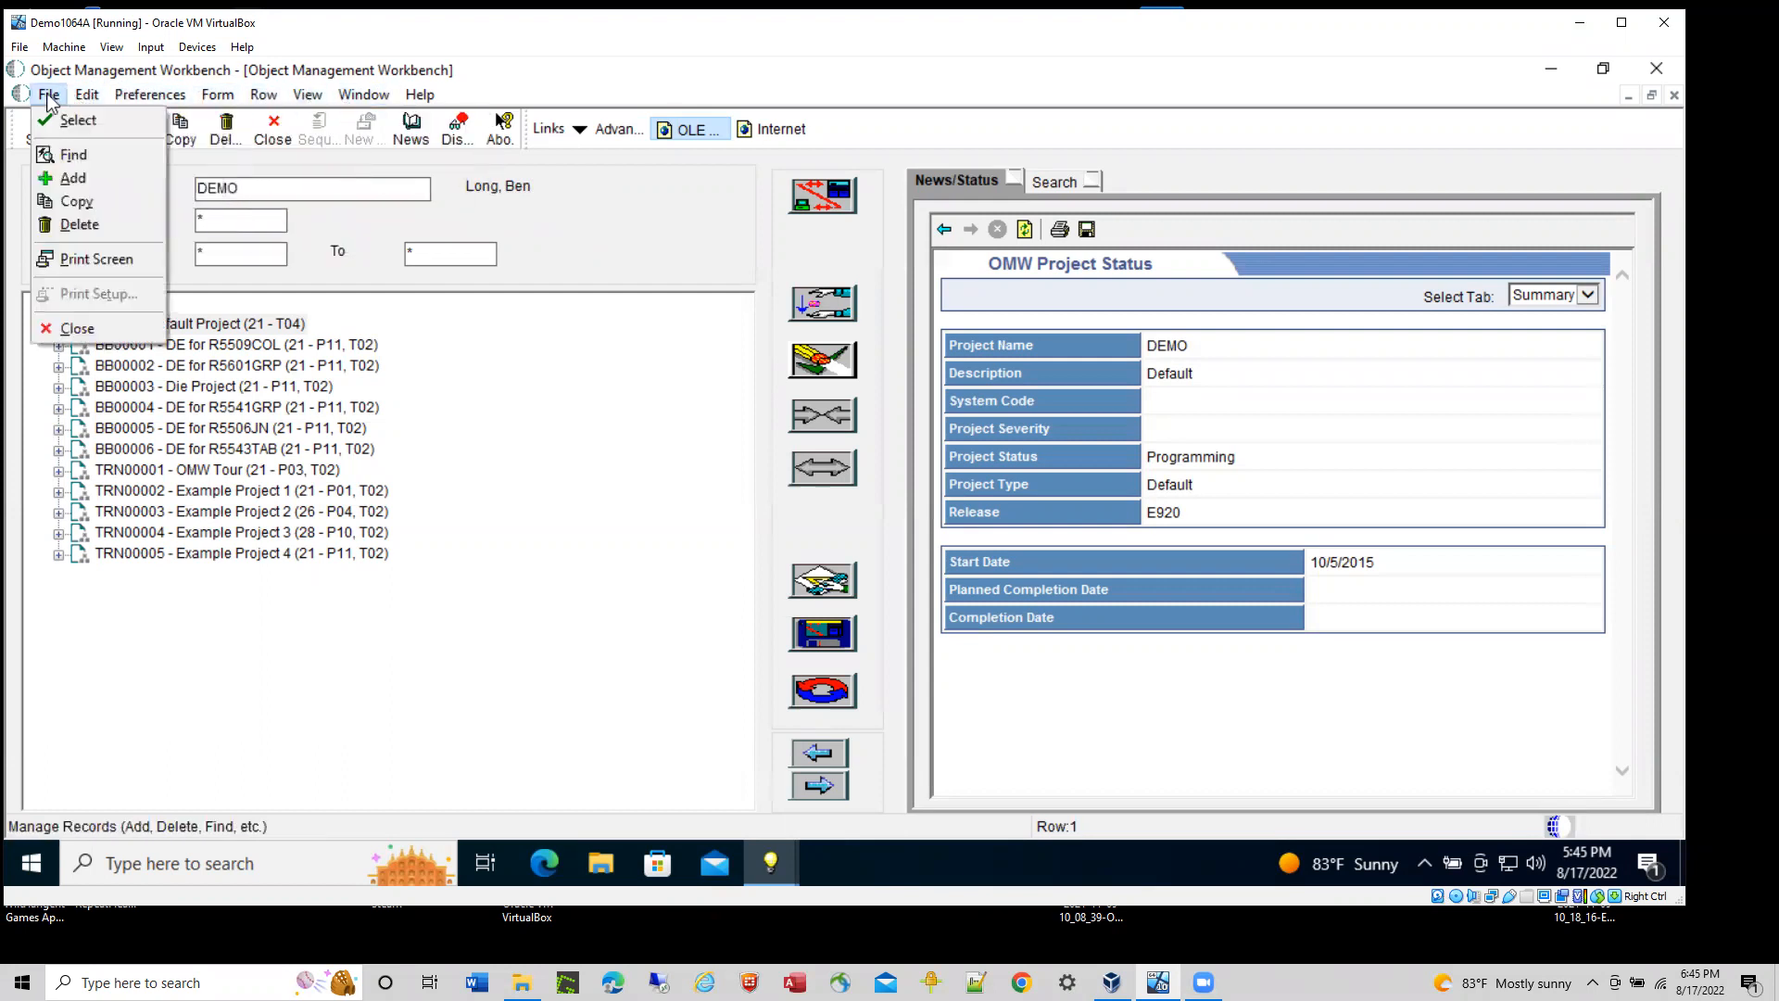
pyautogui.click(669, 76)
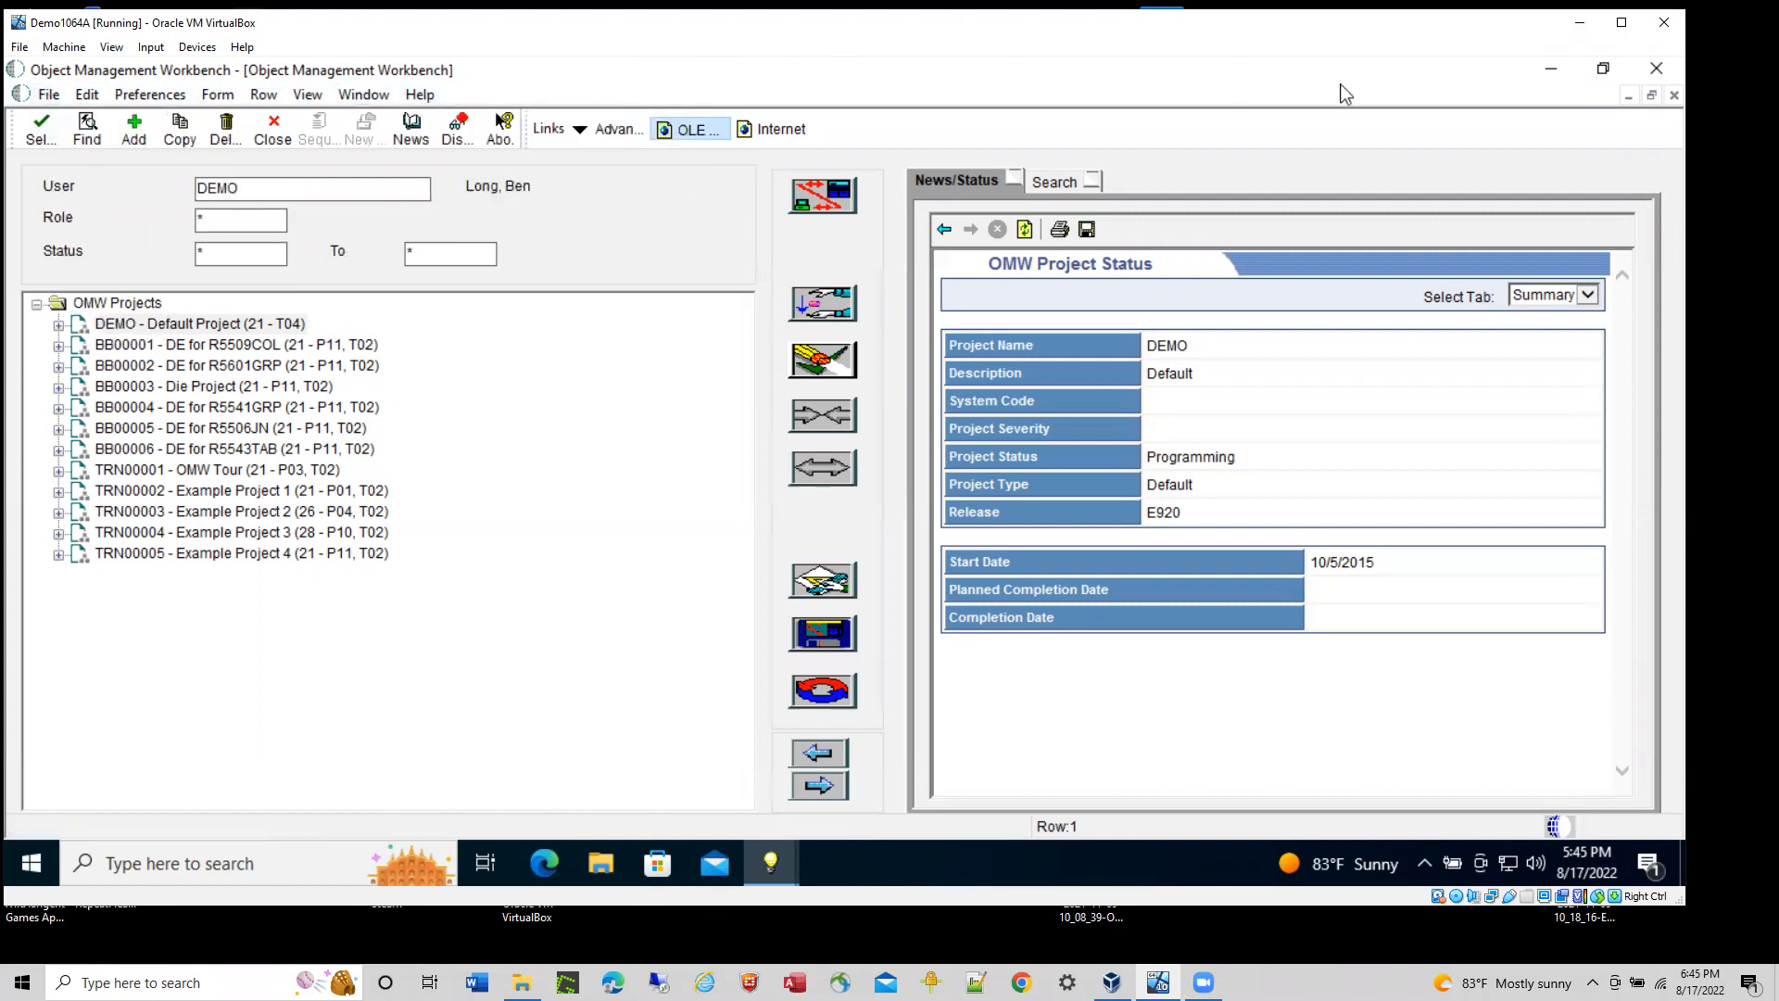
pyautogui.click(1585, 31)
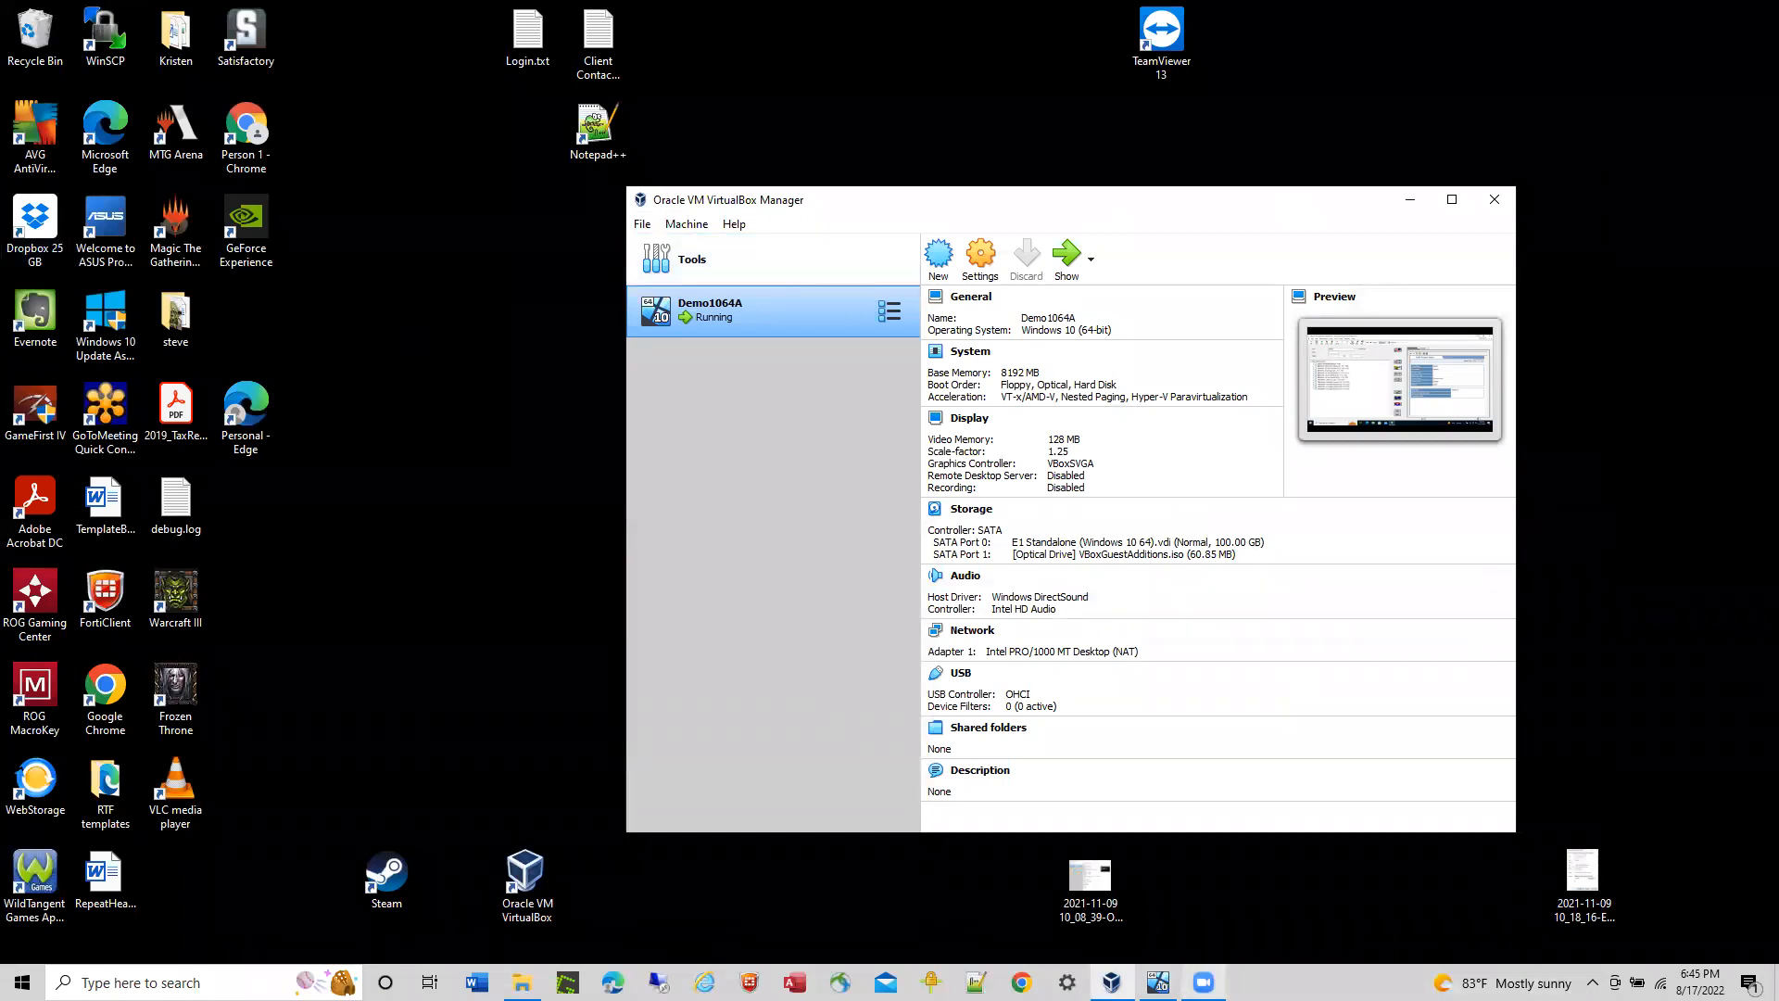
pyautogui.click(1157, 982)
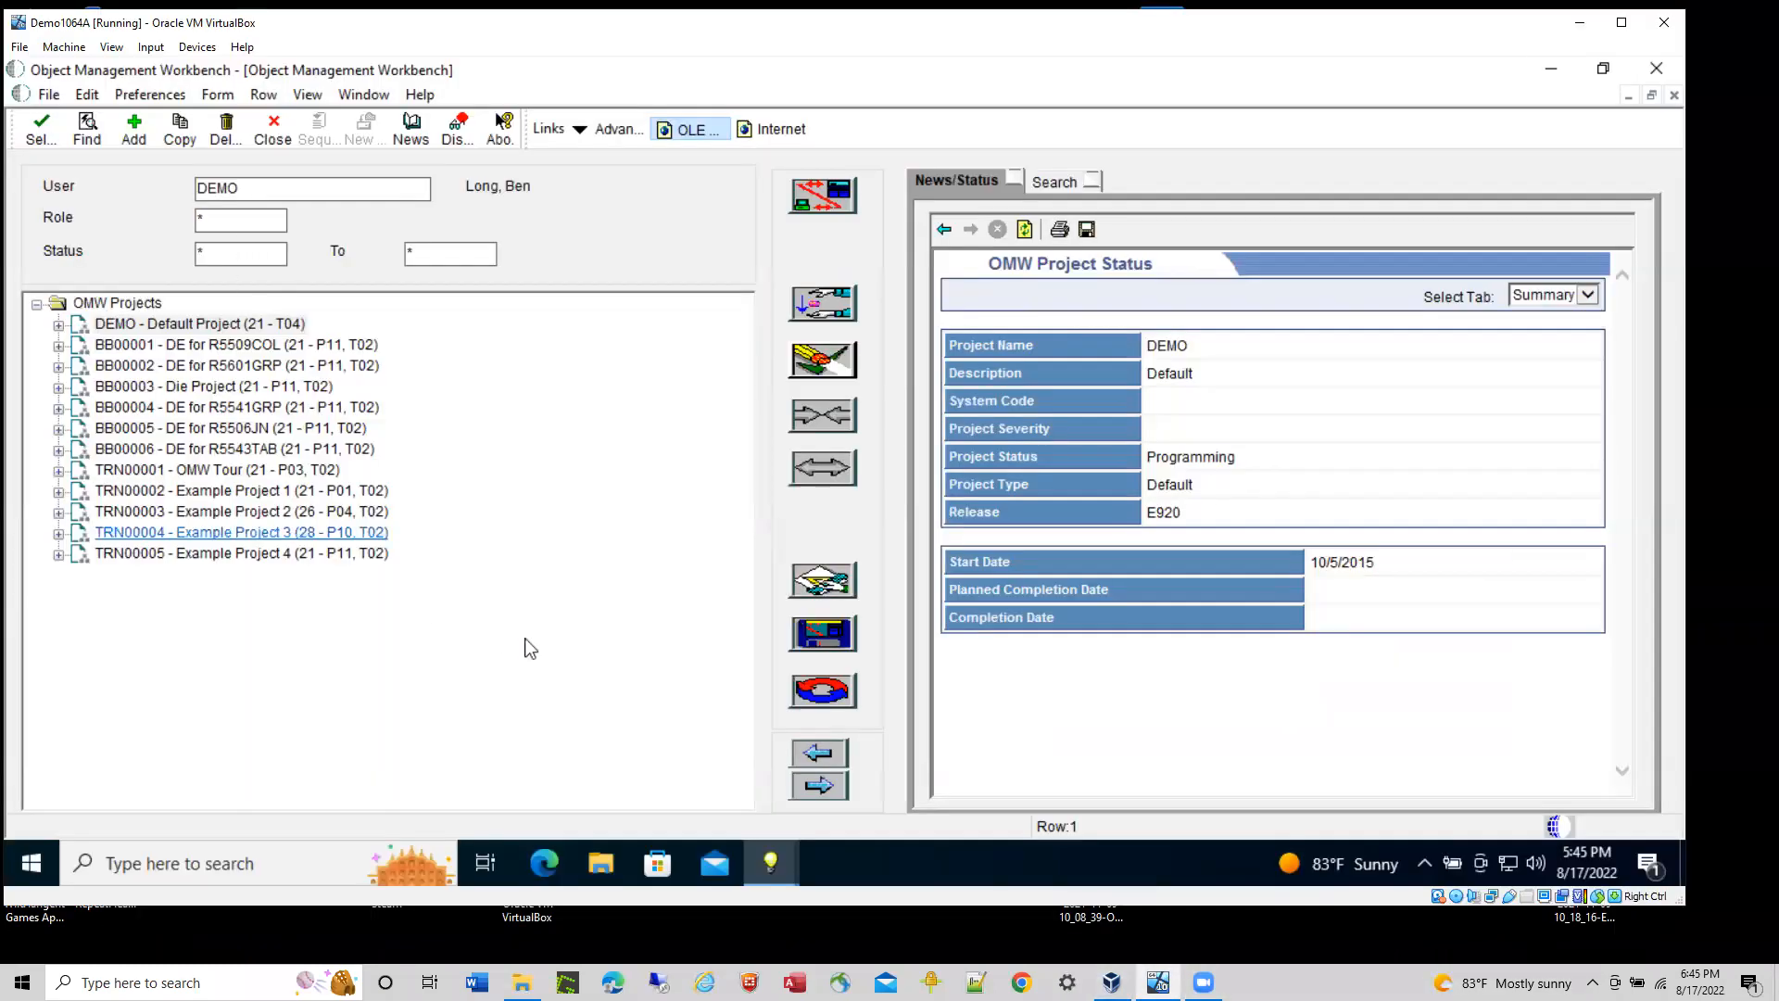
# - Switch to JD Edwards Solution Explorer and open User Profile Revisions from the user options
pyautogui.moveTo(769, 863)
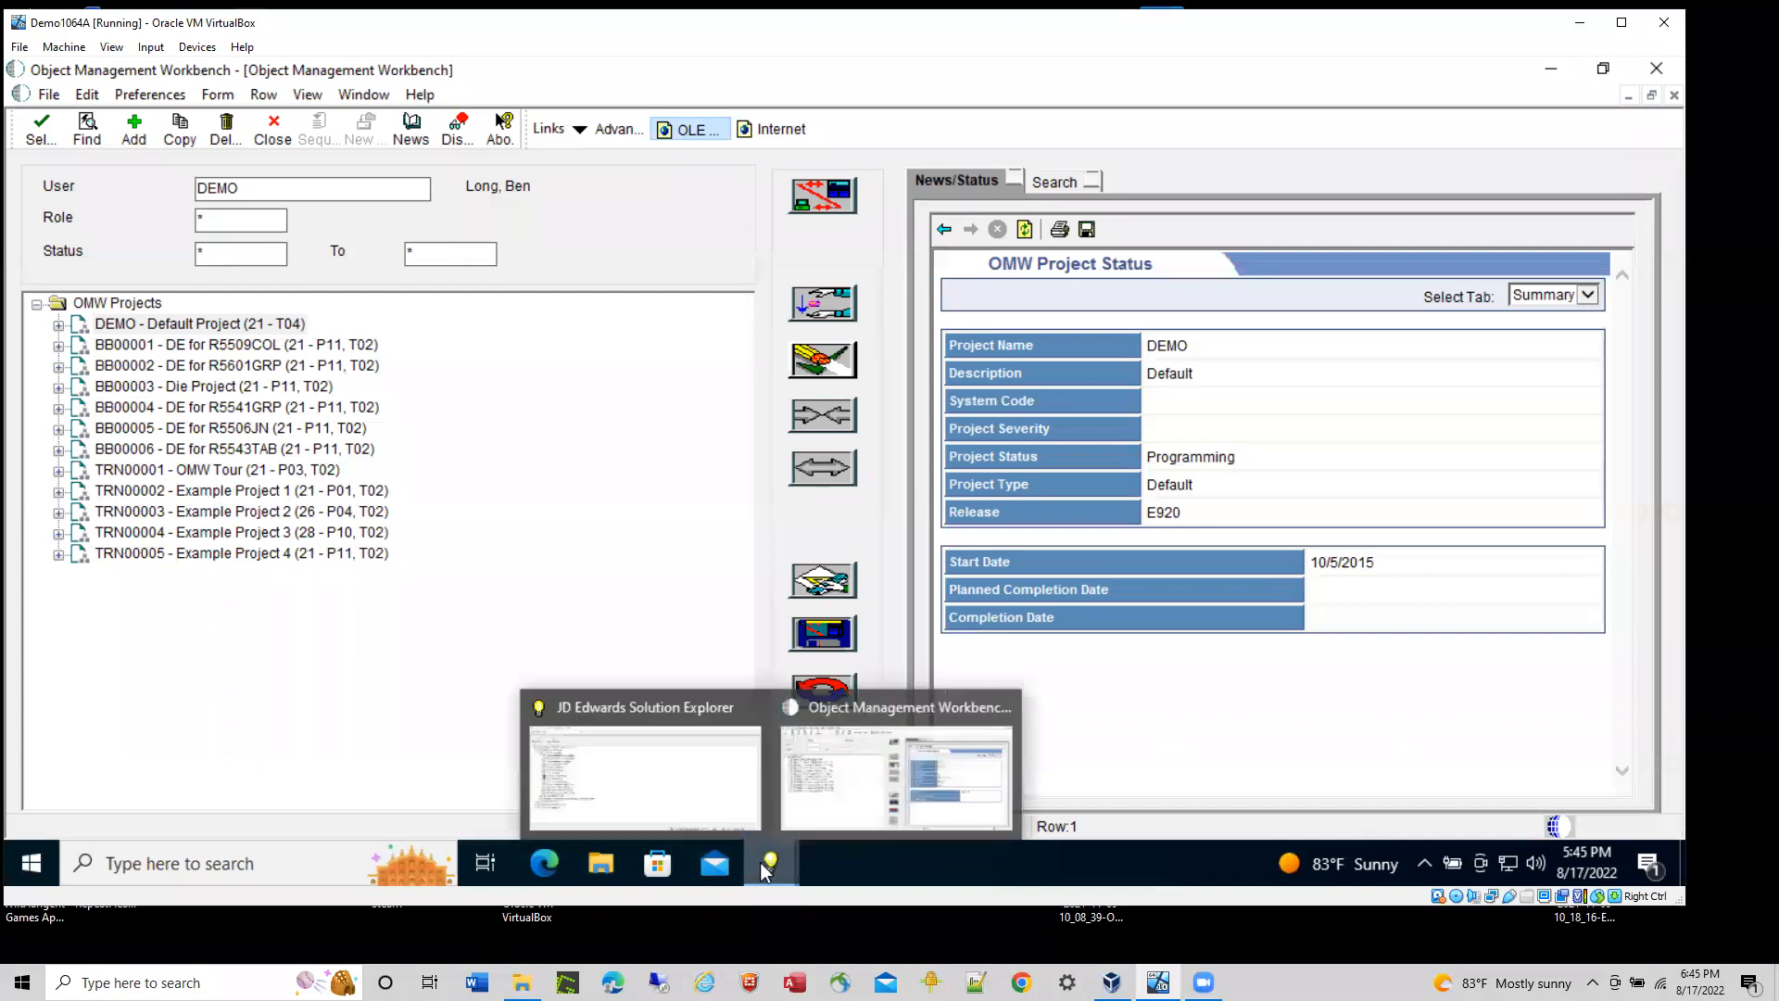
pyautogui.click(672, 782)
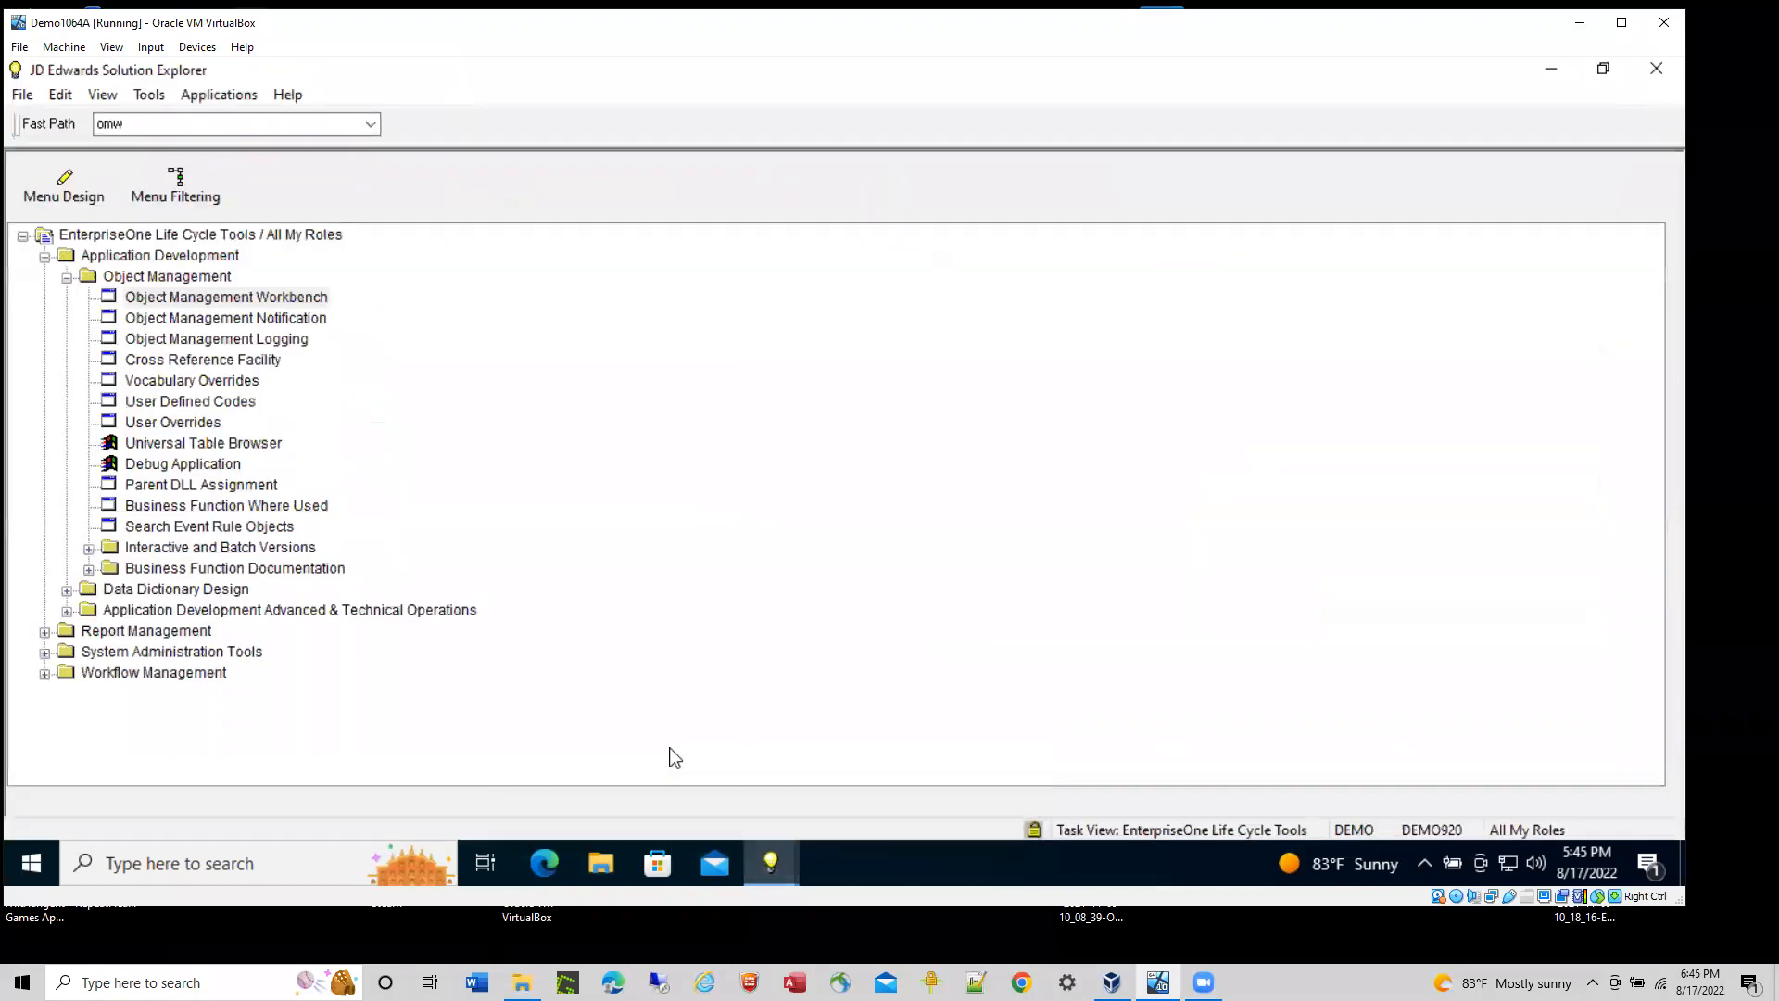
pyautogui.click(58, 104)
pyautogui.moveTo(102, 95)
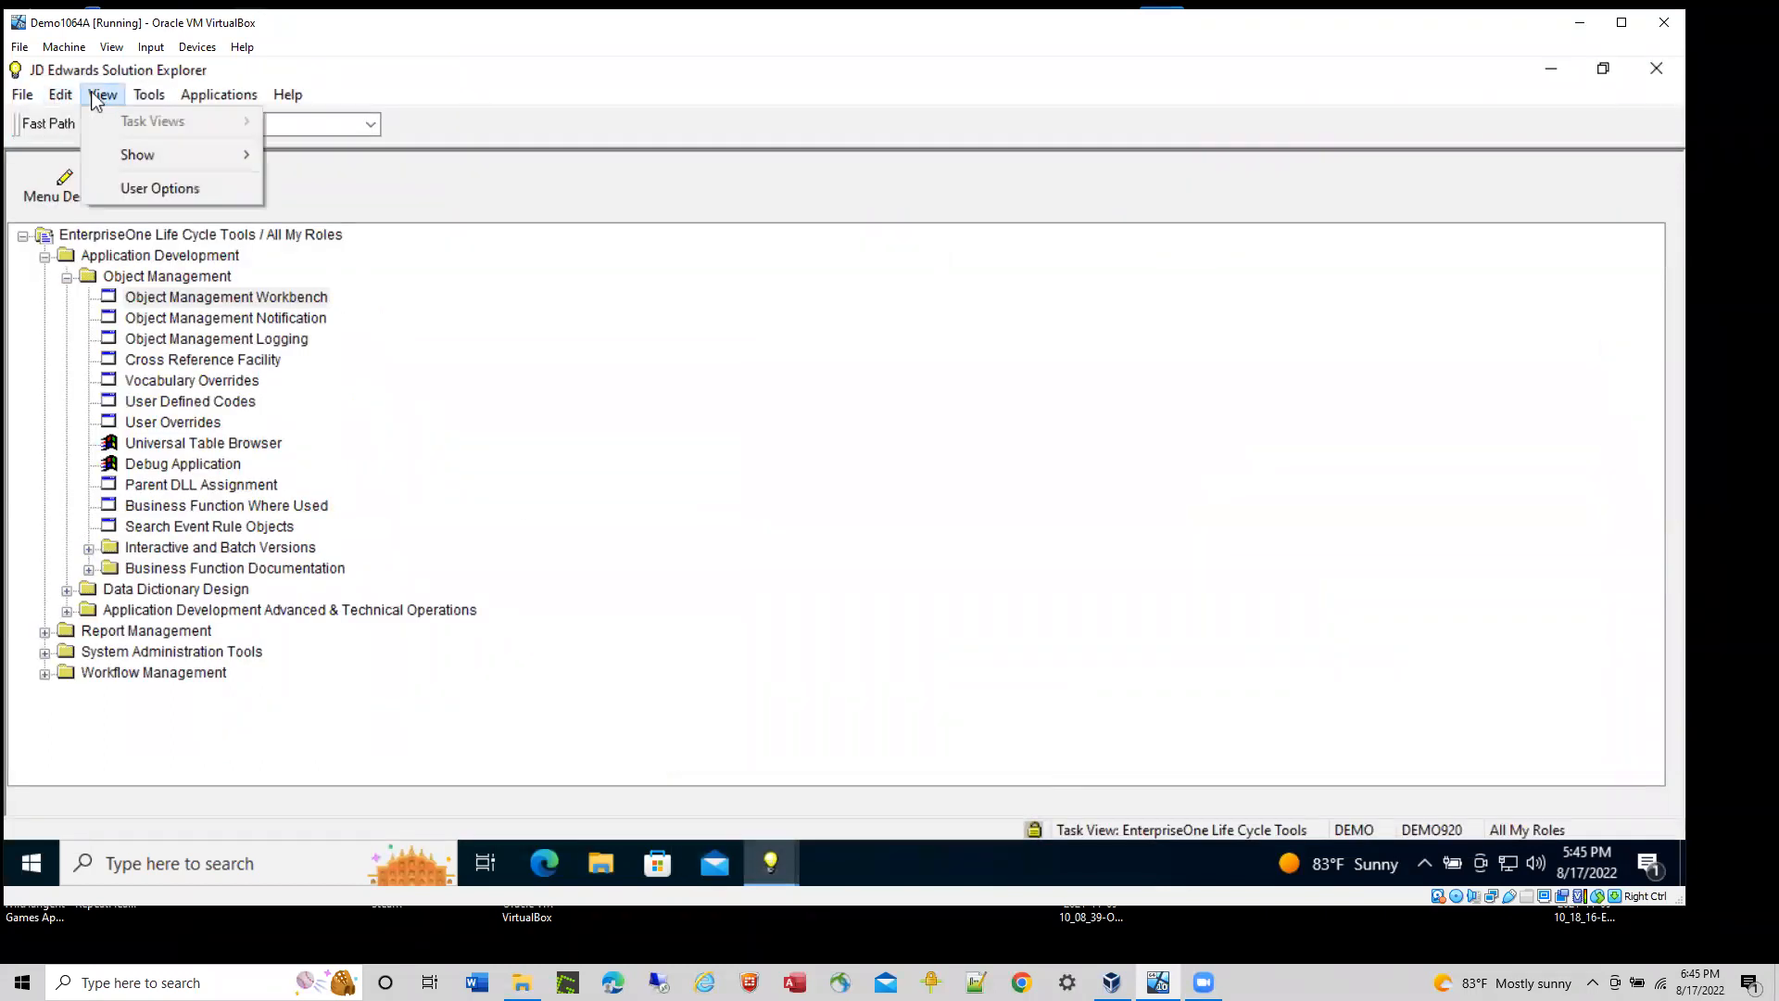
pyautogui.click(152, 189)
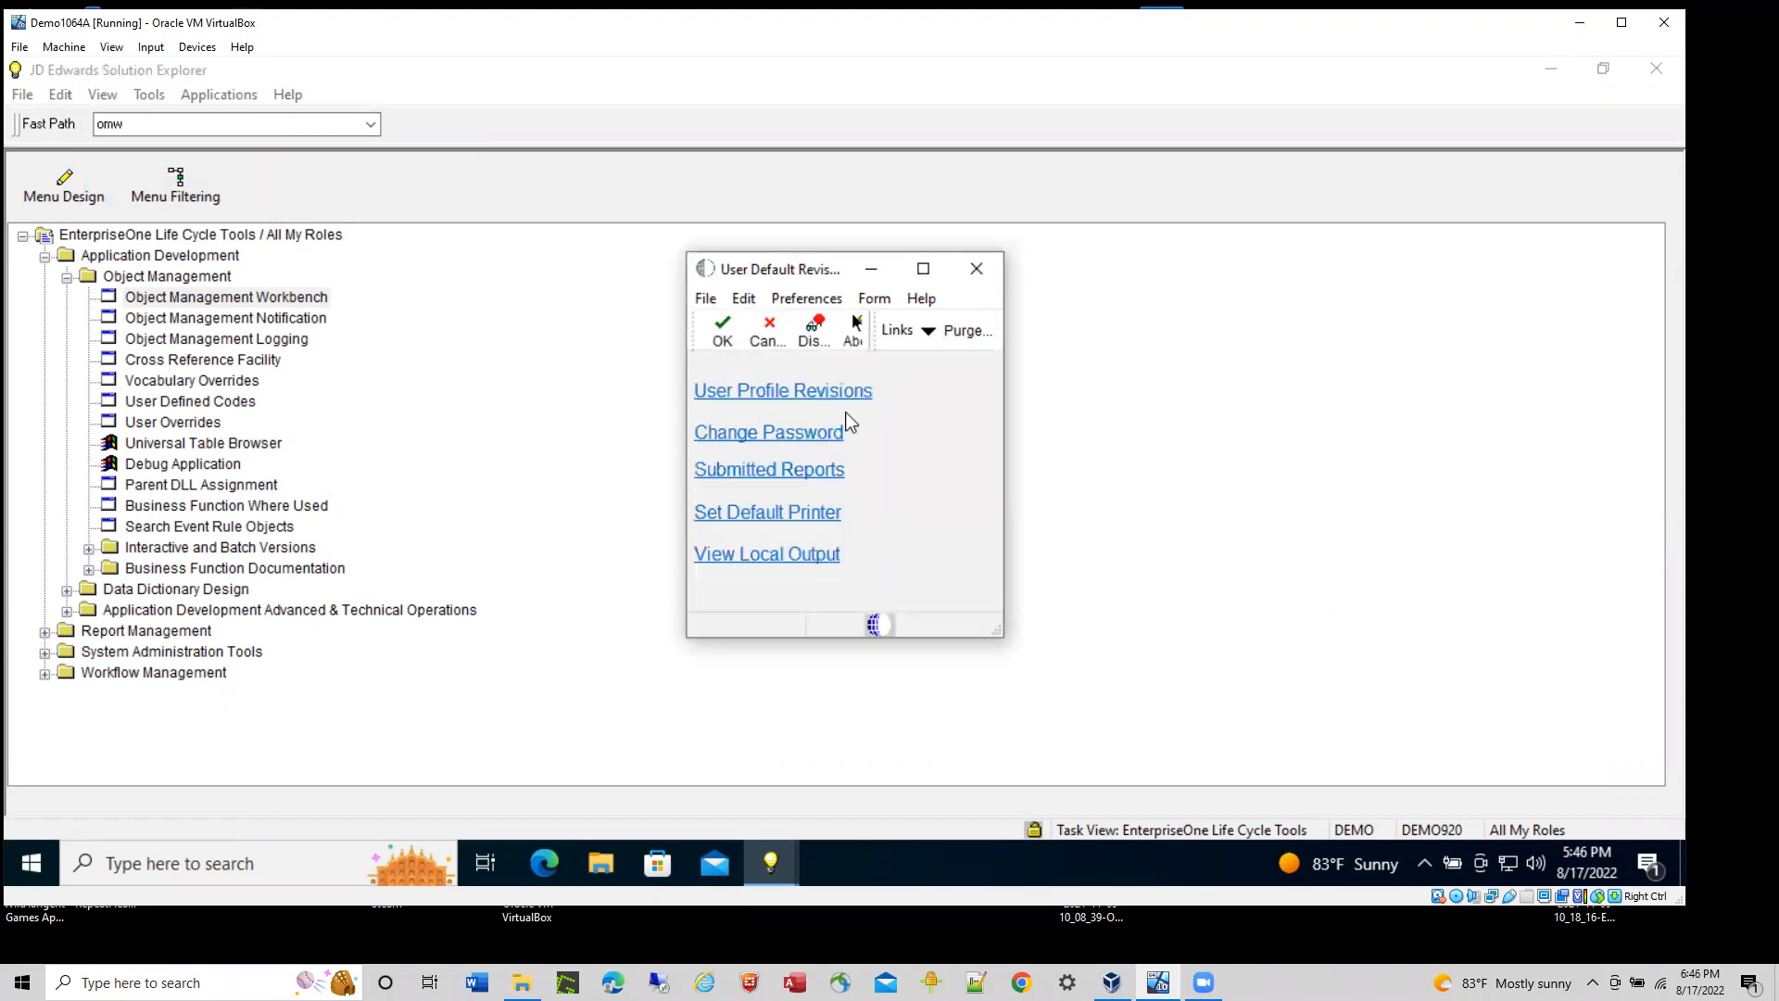
pyautogui.click(761, 387)
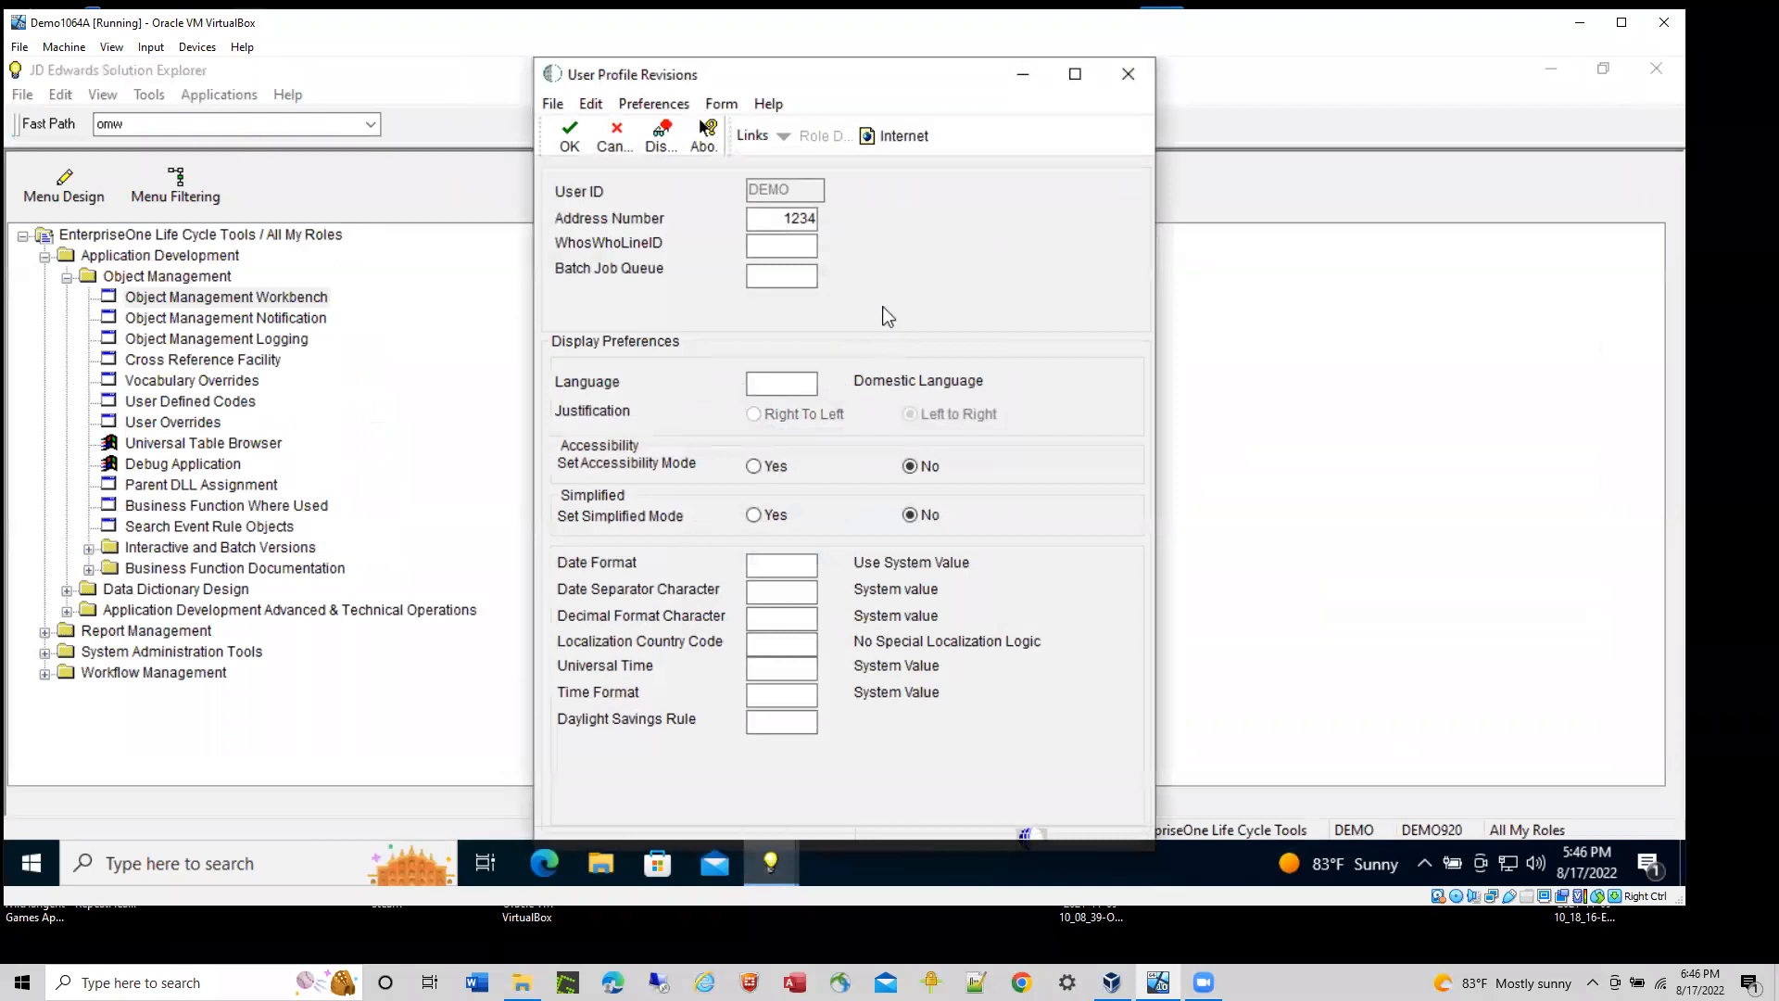
# - Open the address book search for the profile's address number and find the record with that number
pyautogui.click(764, 226)
pyautogui.click(829, 218)
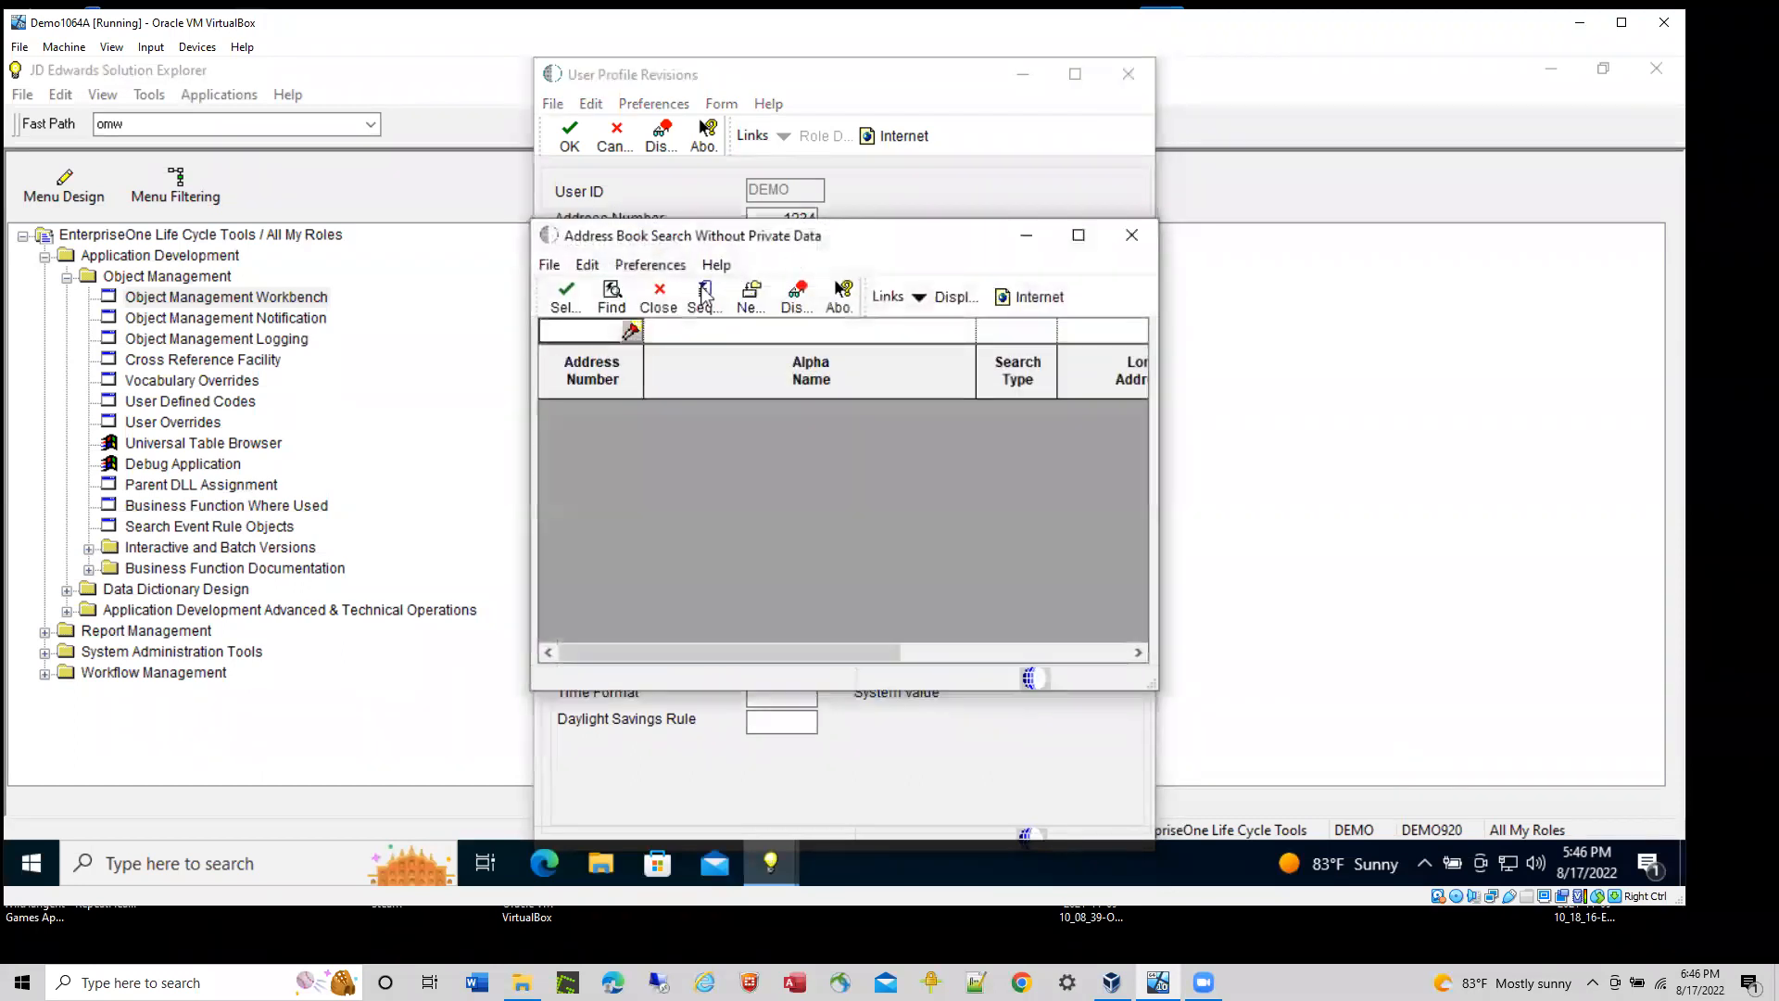
pyautogui.write('1234')
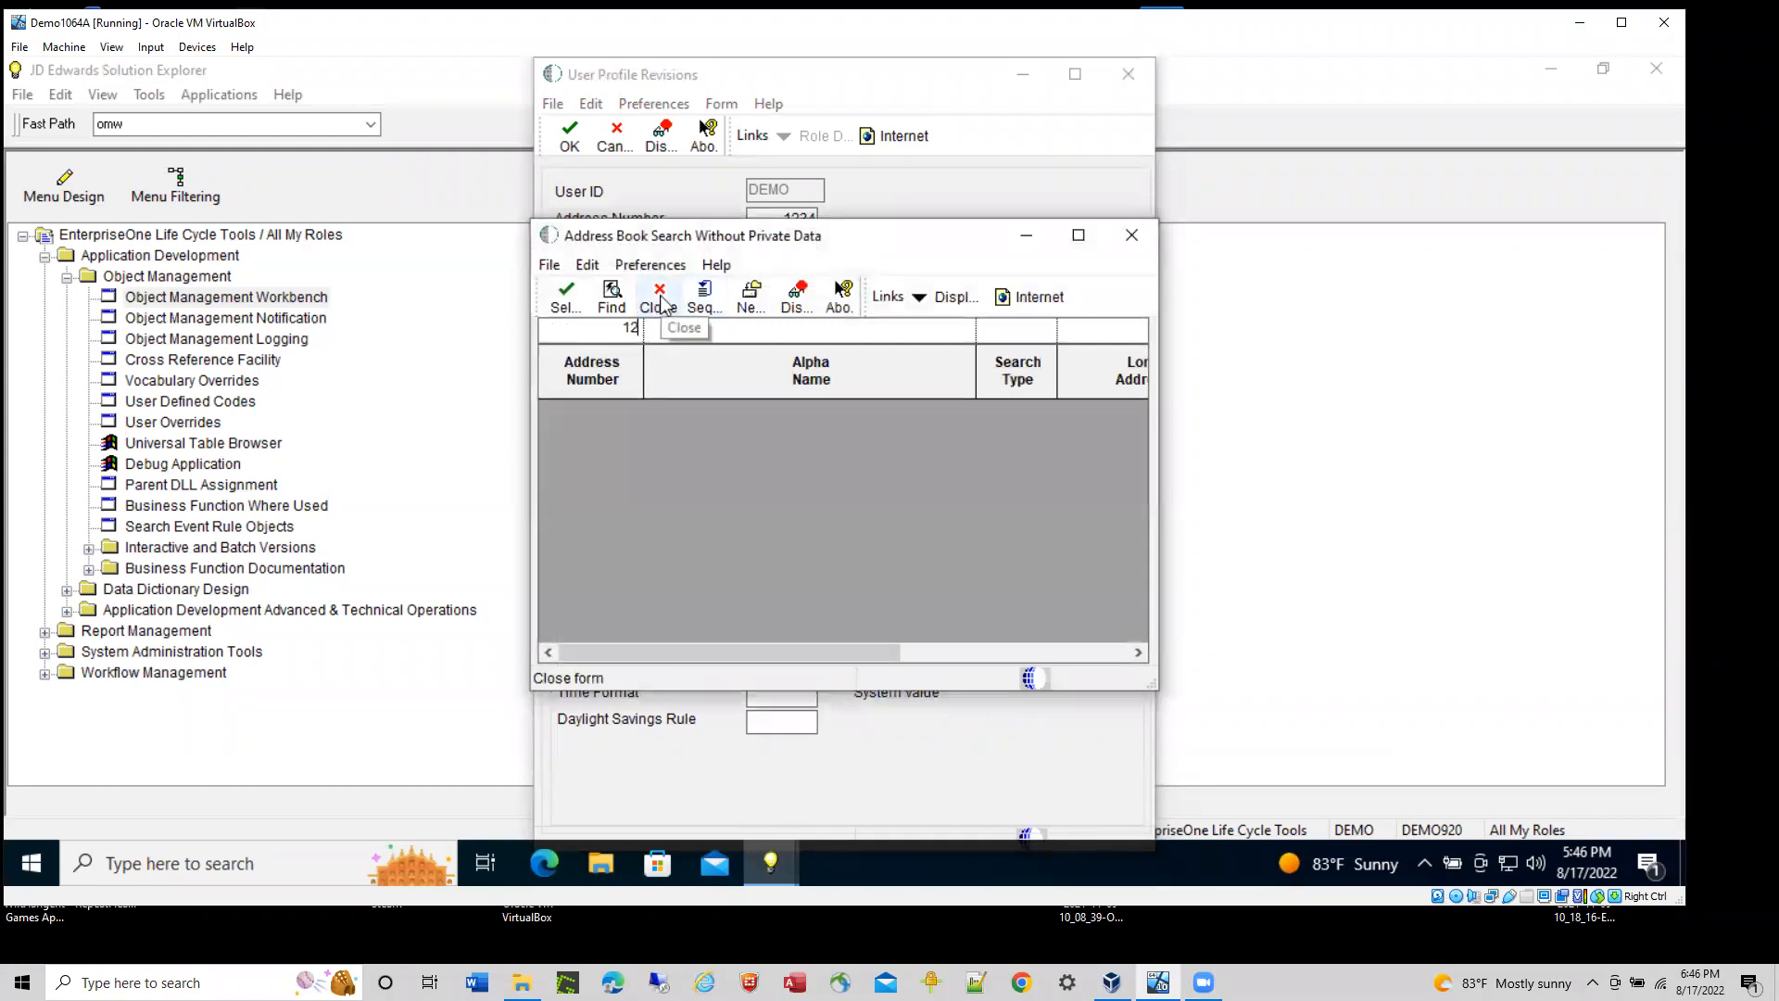
pyautogui.click(611, 291)
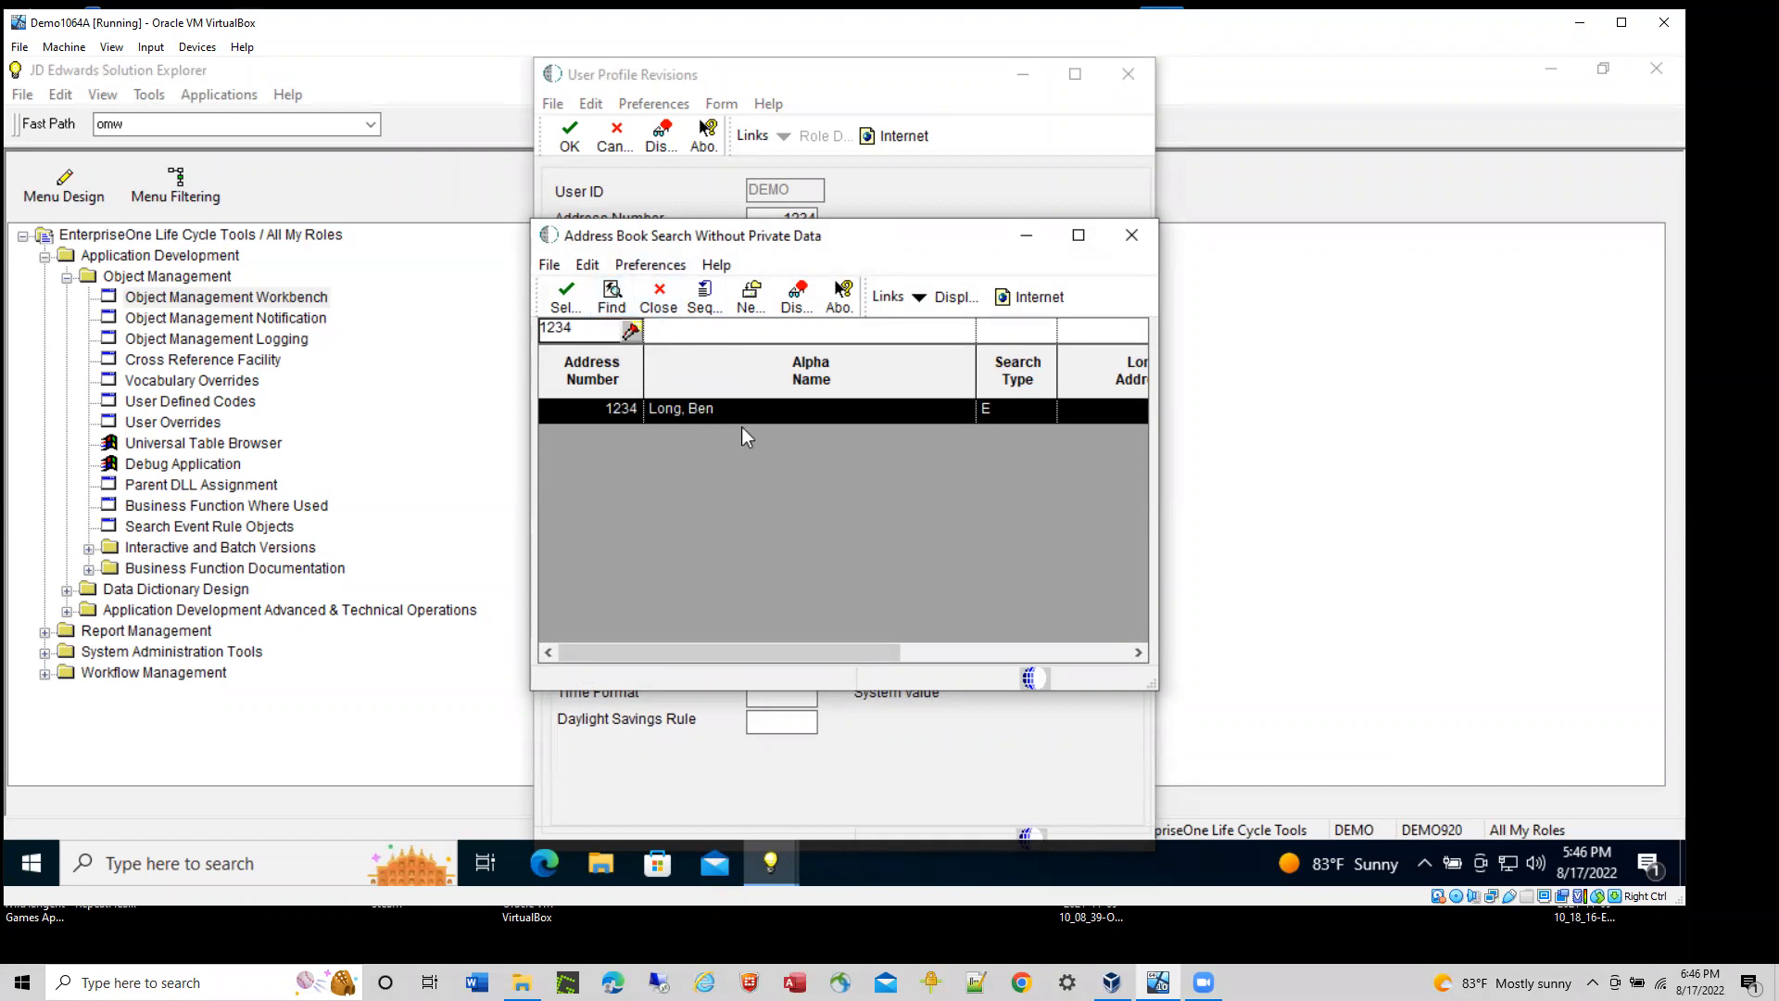
# - Clear the address number filter, list all address book records and browse through them
pyautogui.press('Delete')
pyautogui.click(679, 338)
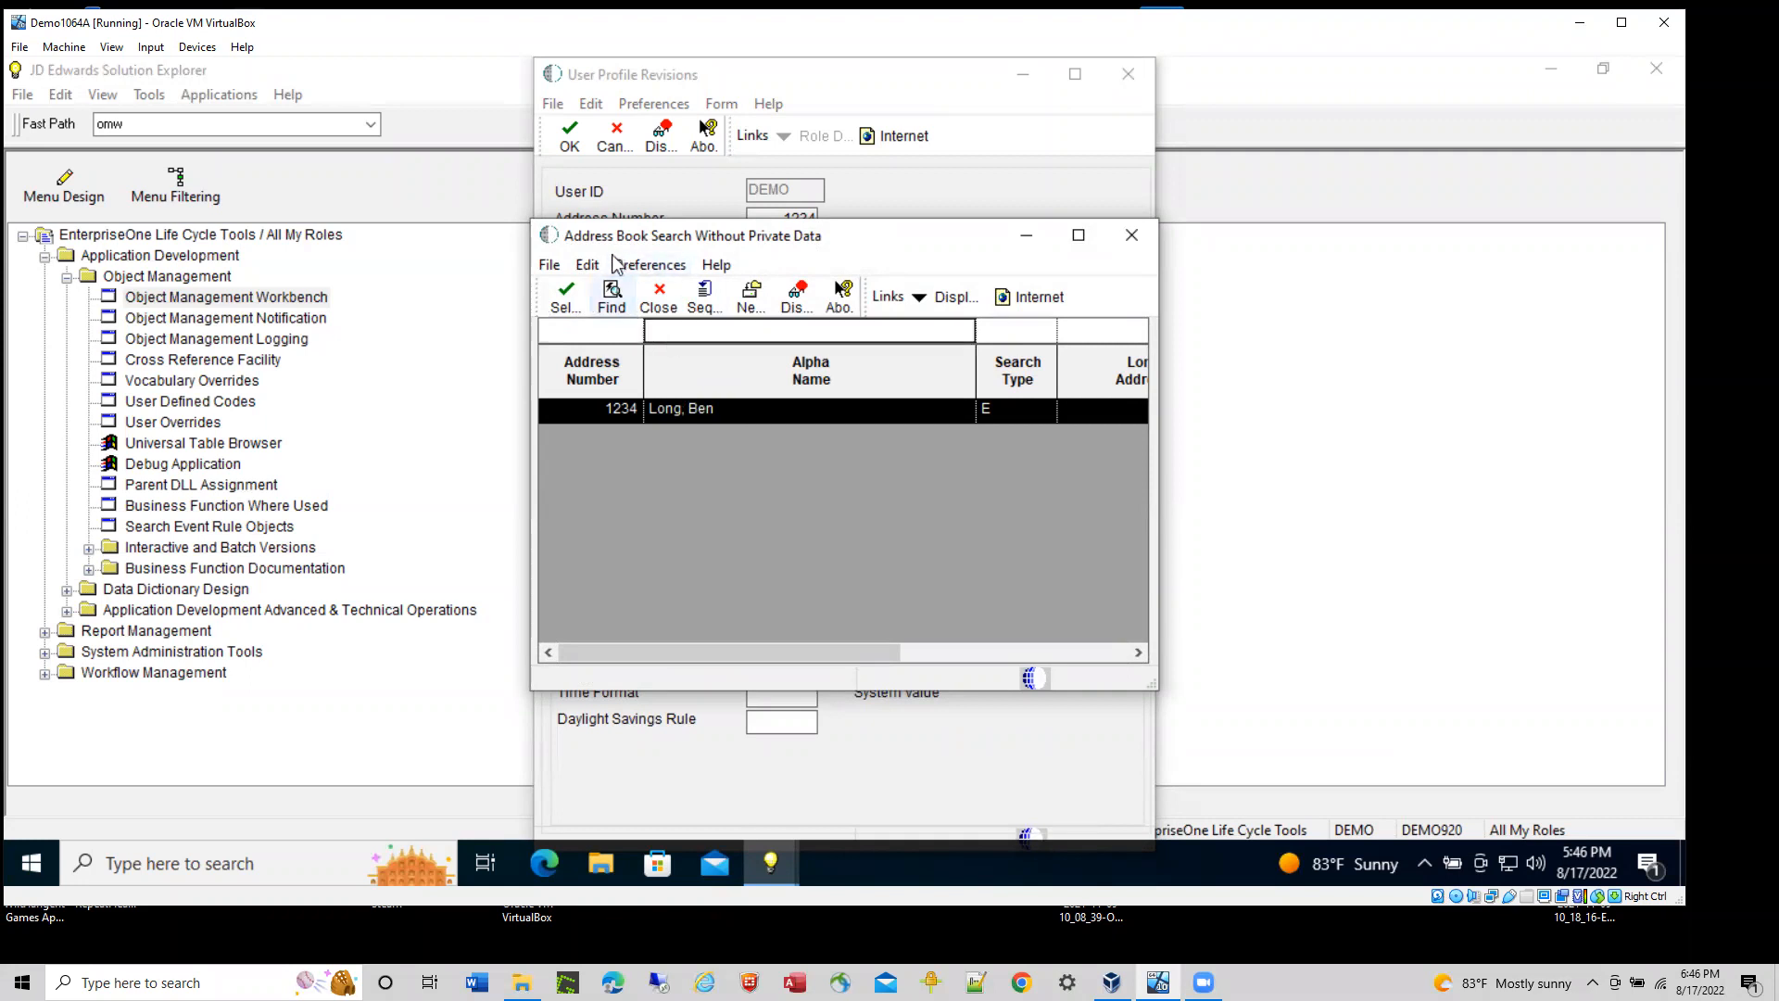
pyautogui.click(612, 296)
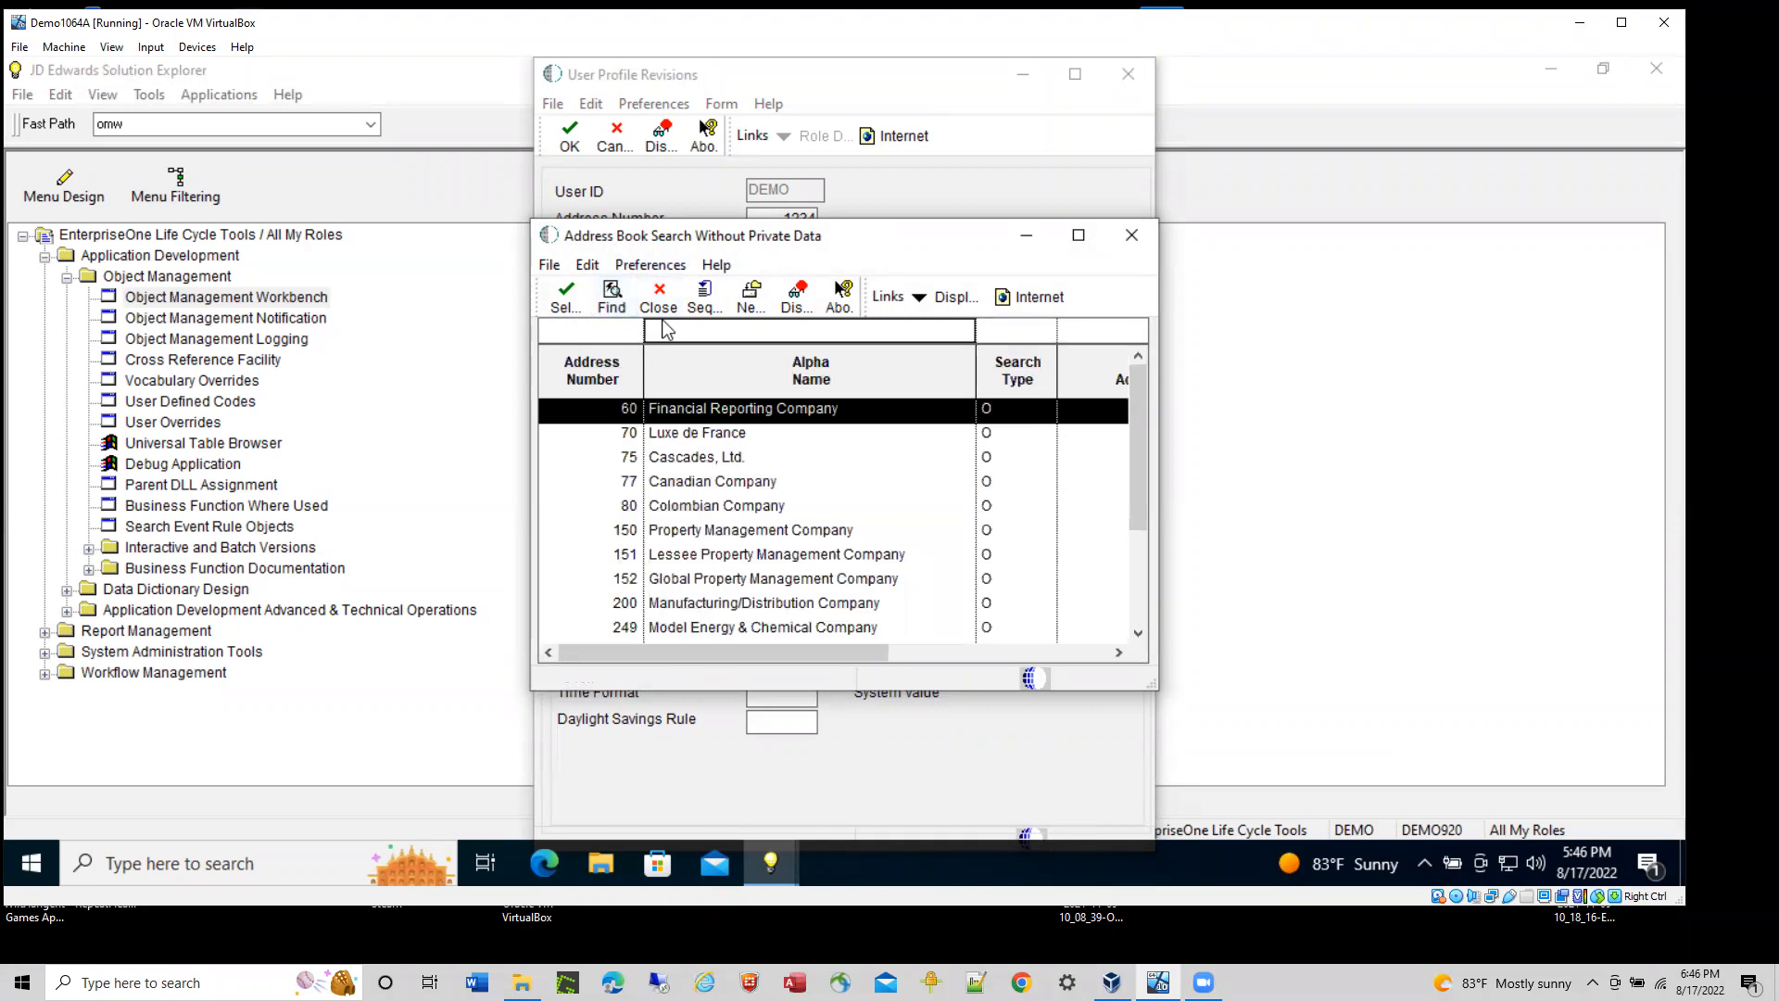
pyautogui.click(1140, 549)
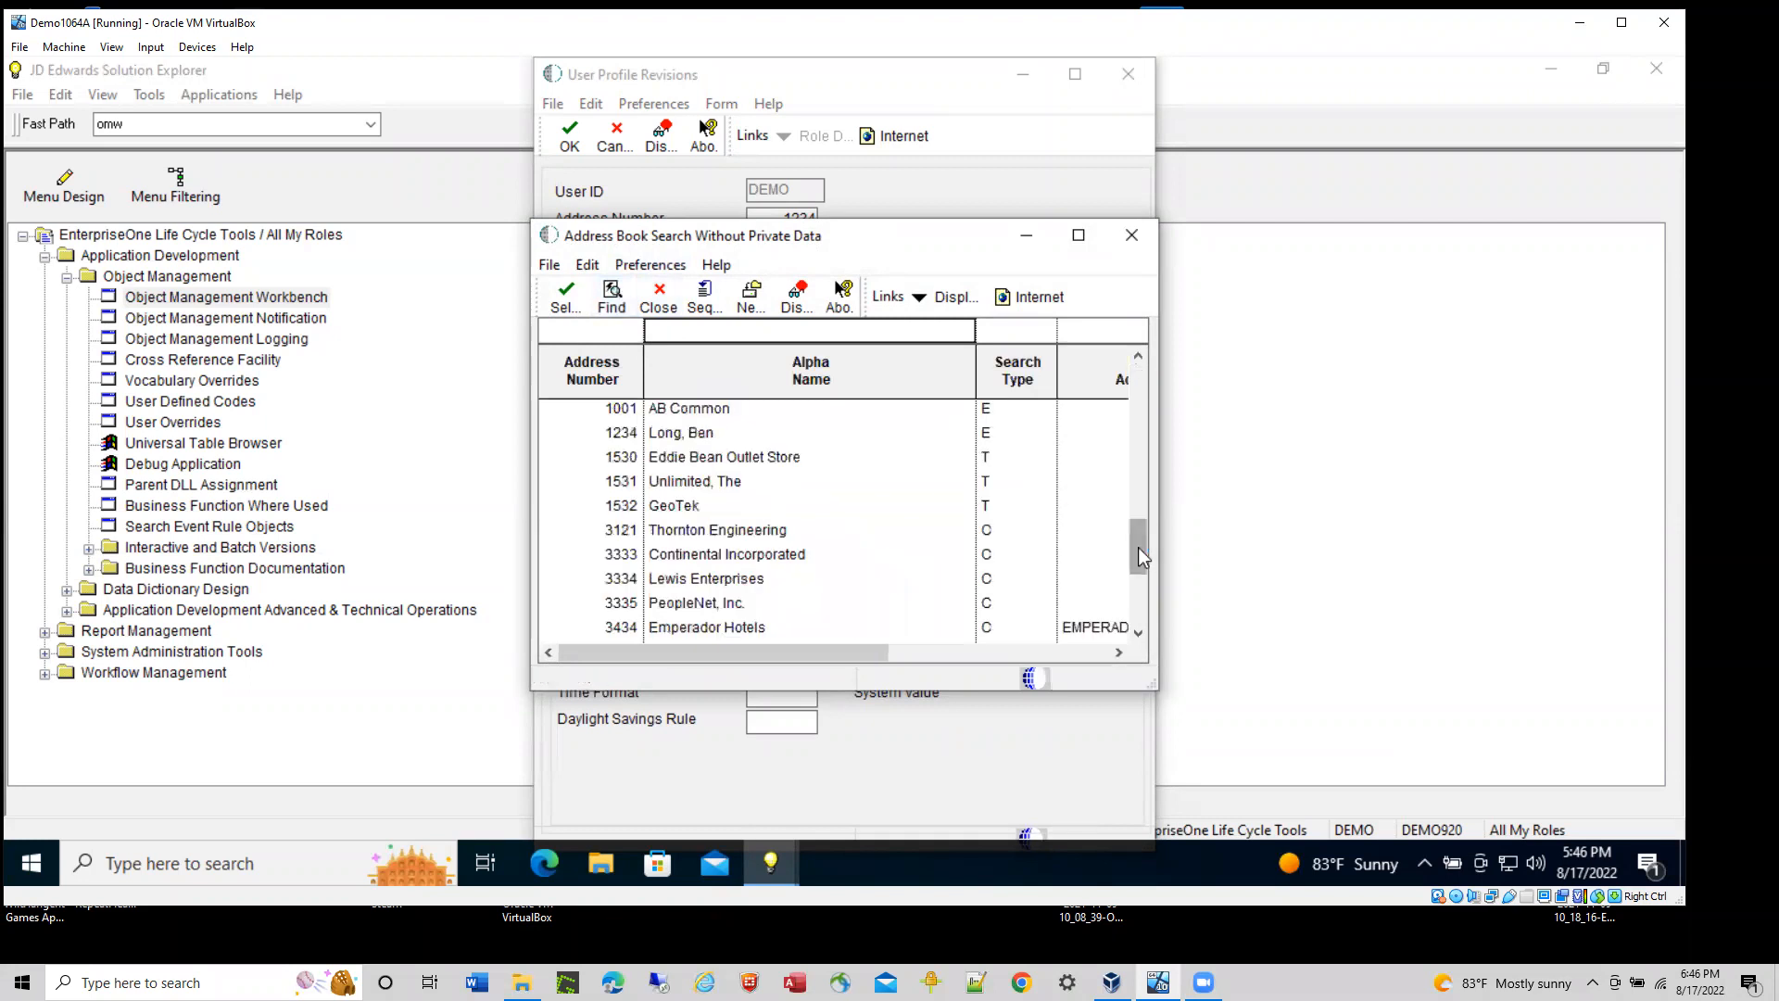
# - Search the address book for alpha names matching Financial* and close the search without selecting a record
pyautogui.write('F')
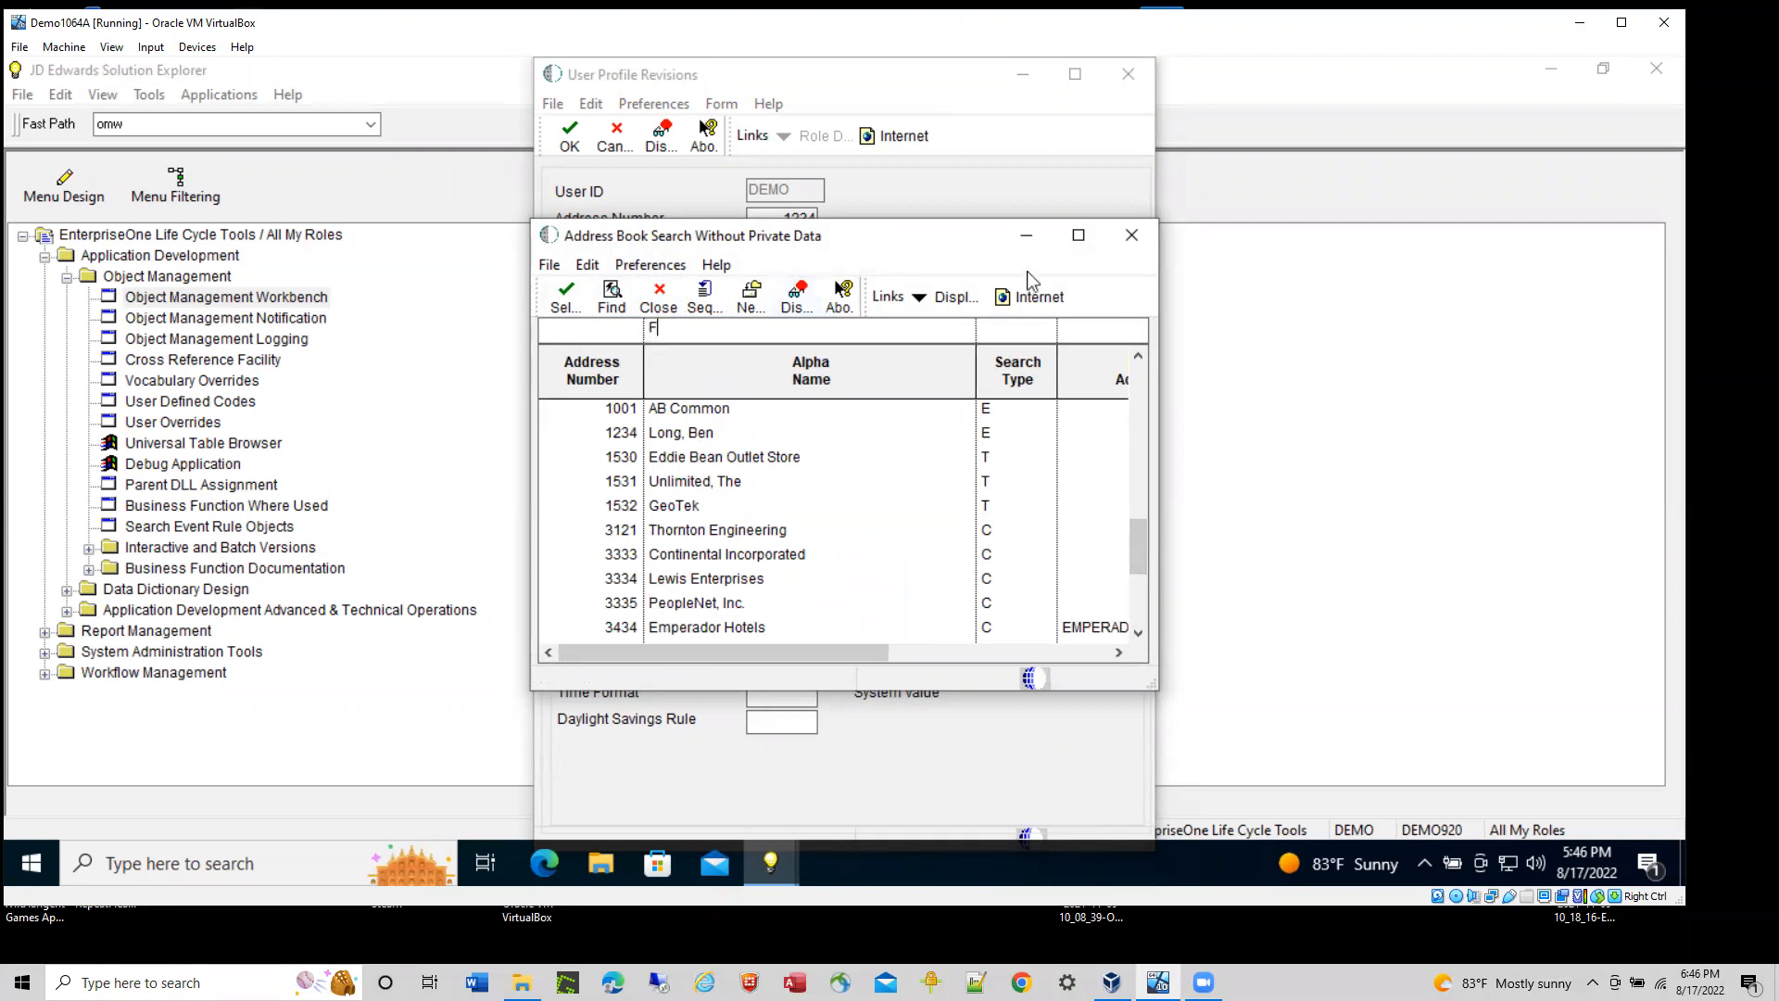
pyautogui.write('inancial*')
pyautogui.press('Return')
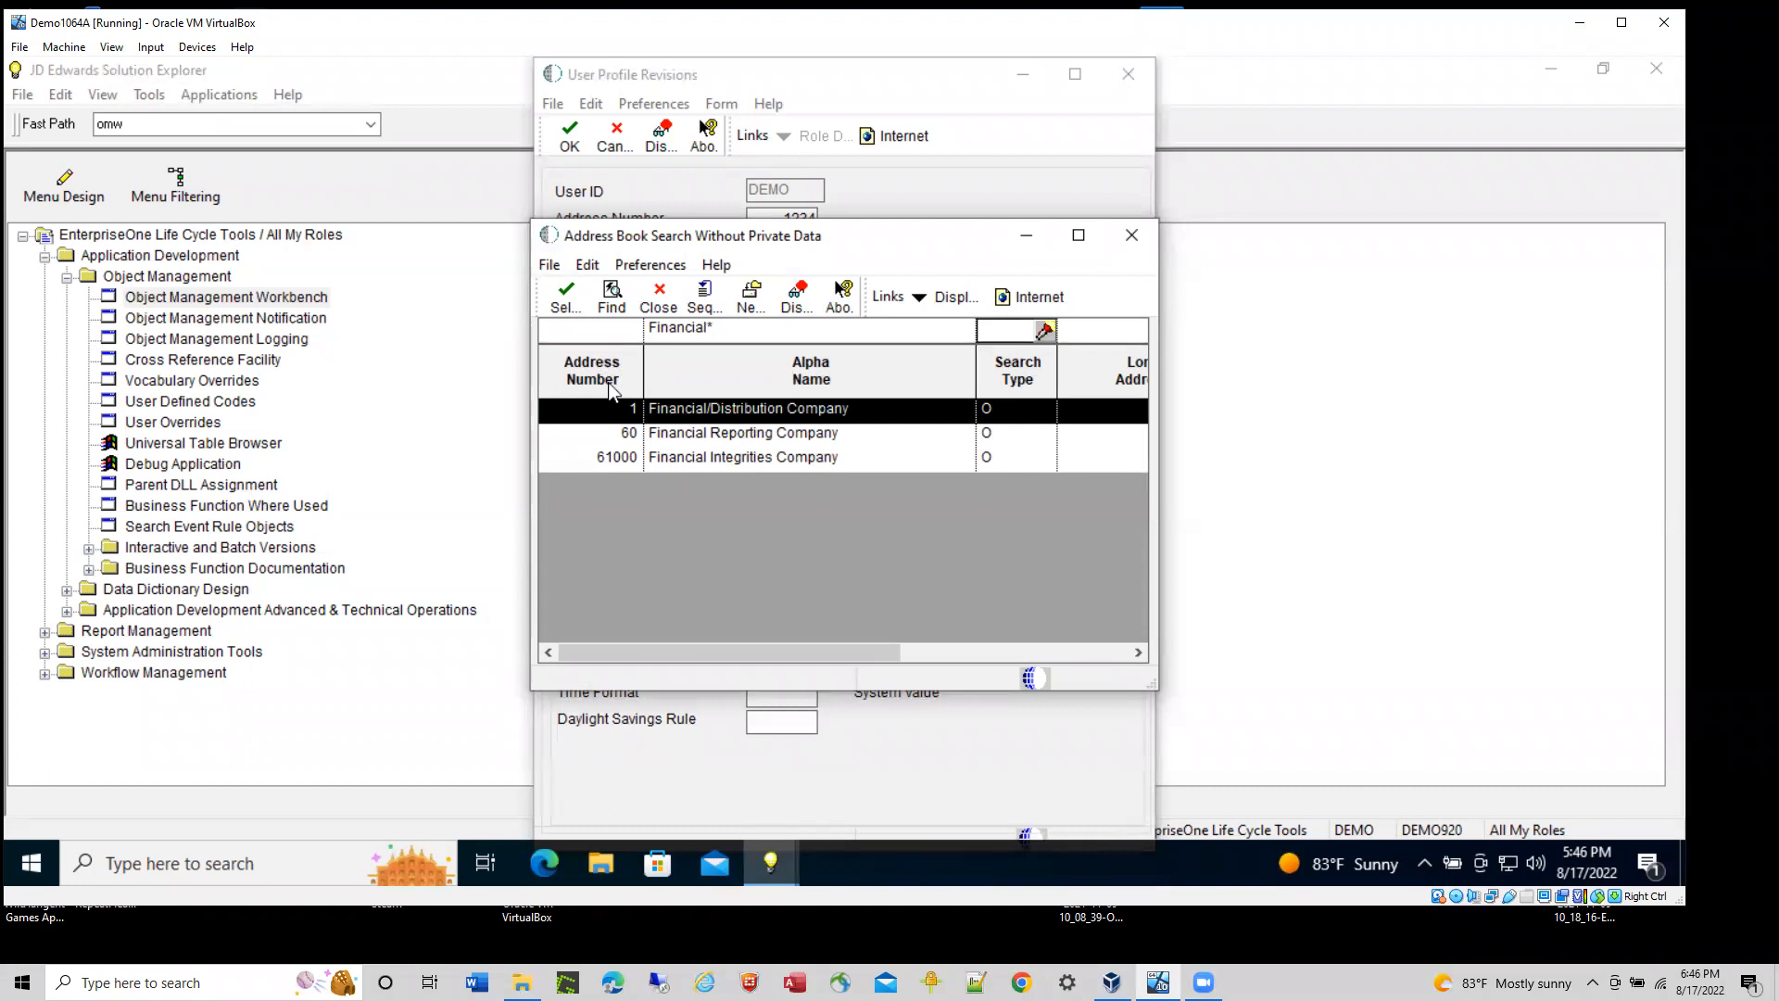
pyautogui.click(657, 299)
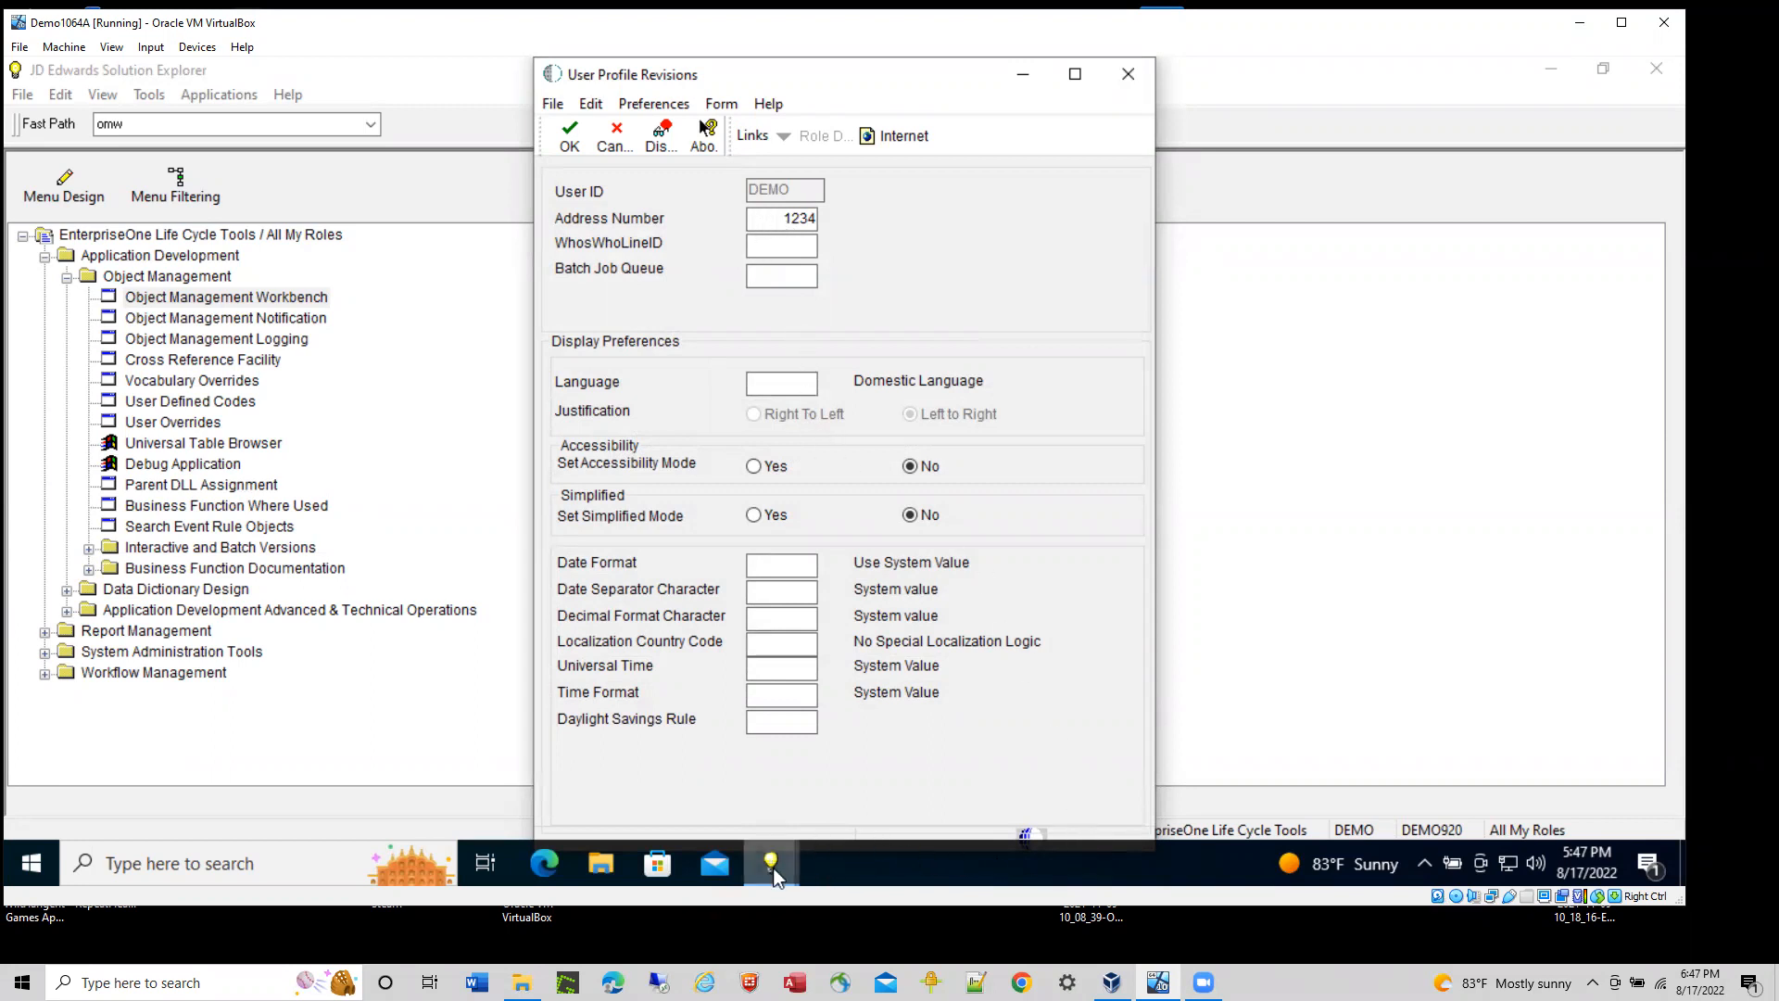
# - Cancel the User Profile Revisions and User Default Revisions forms and switch back to Object Management Workbench
pyautogui.click(616, 136)
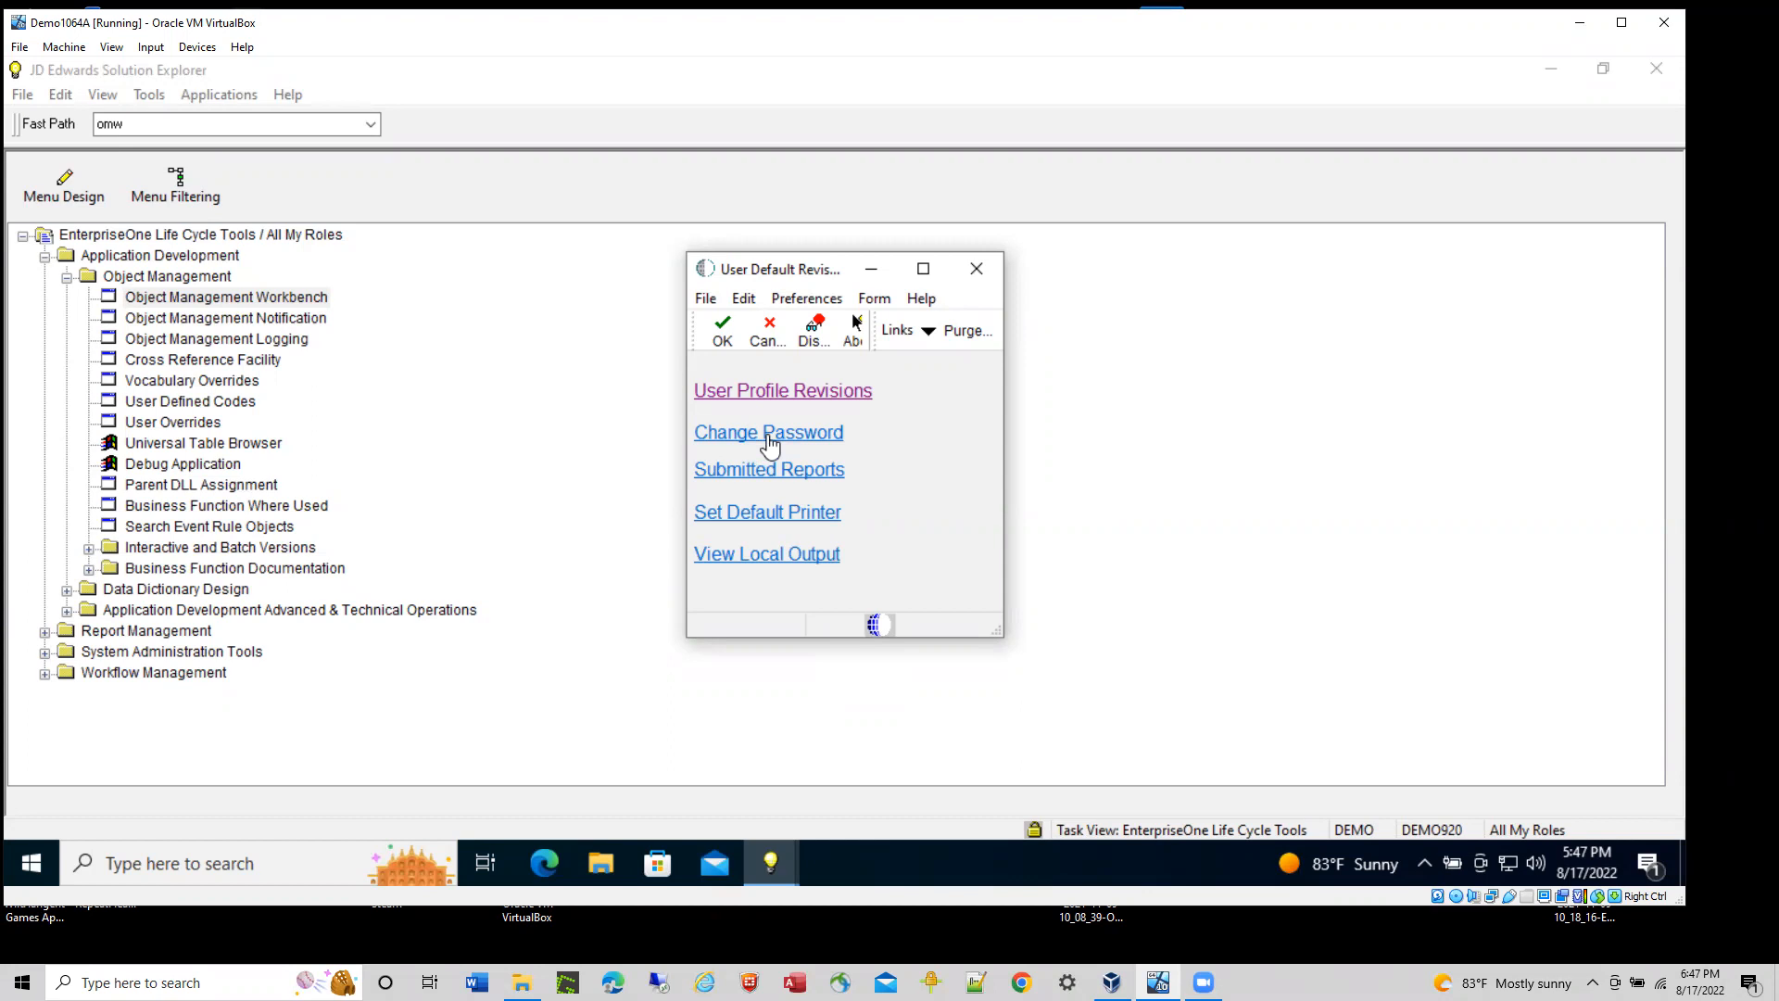
pyautogui.click(768, 335)
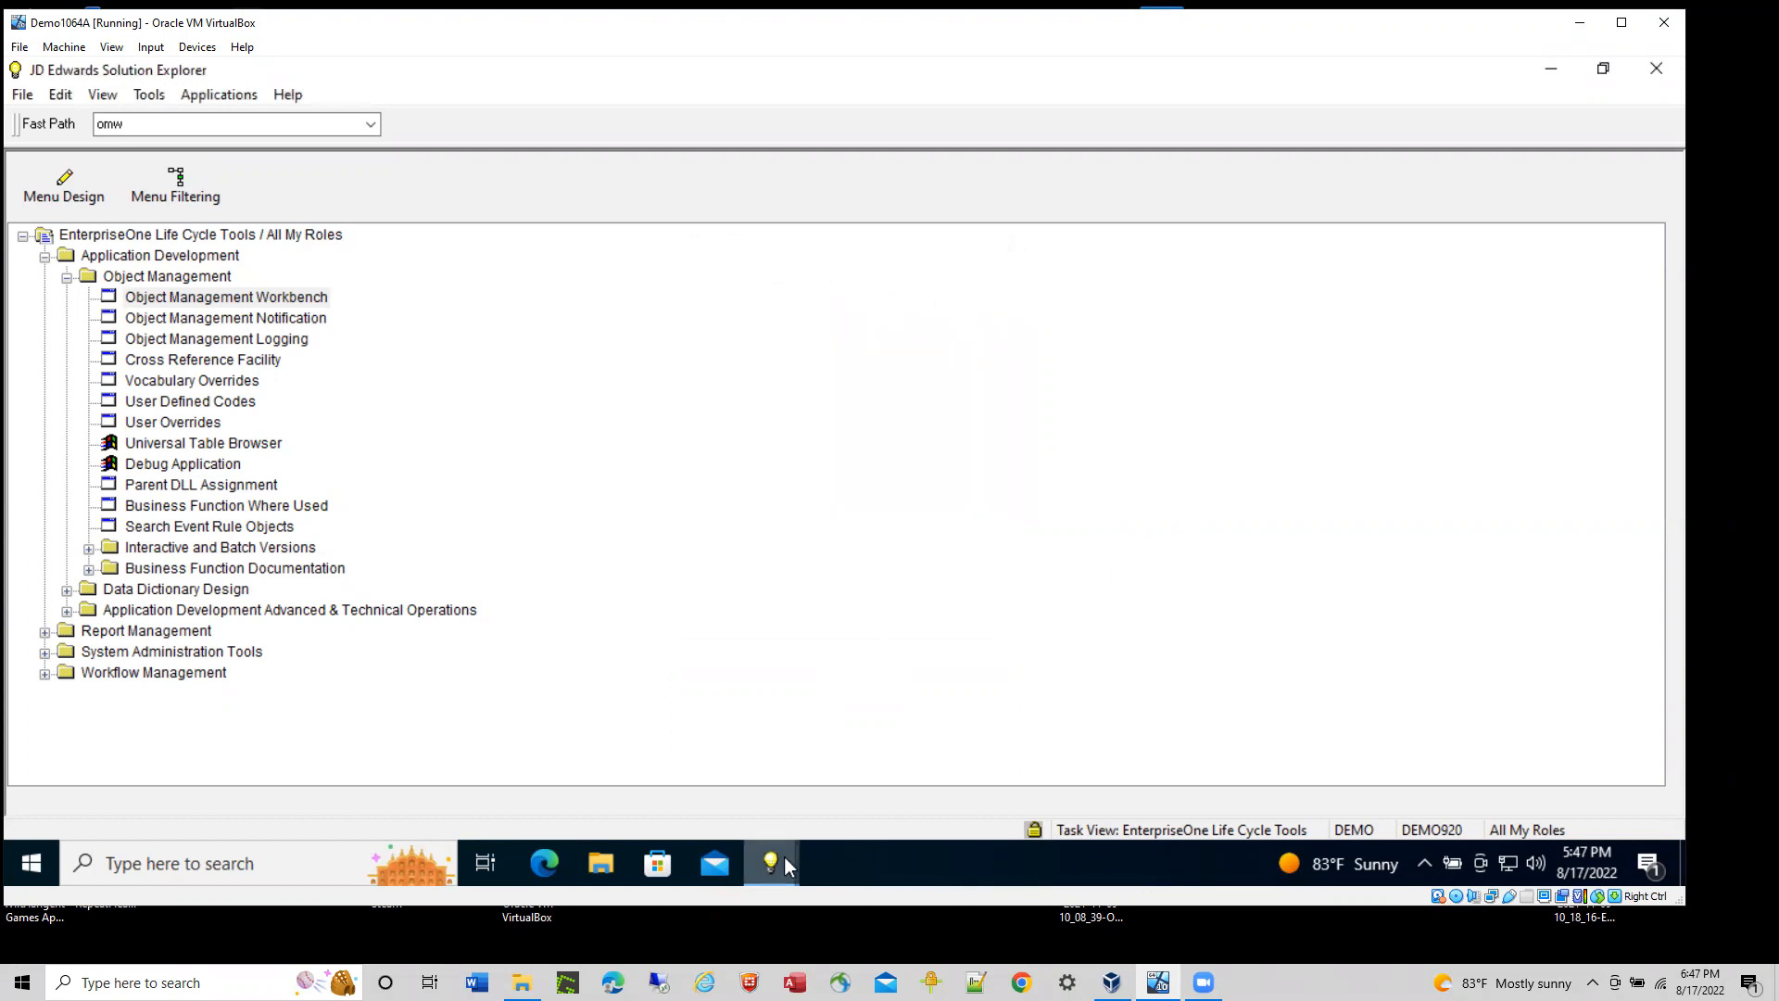
pyautogui.moveTo(786, 864)
pyautogui.click(857, 775)
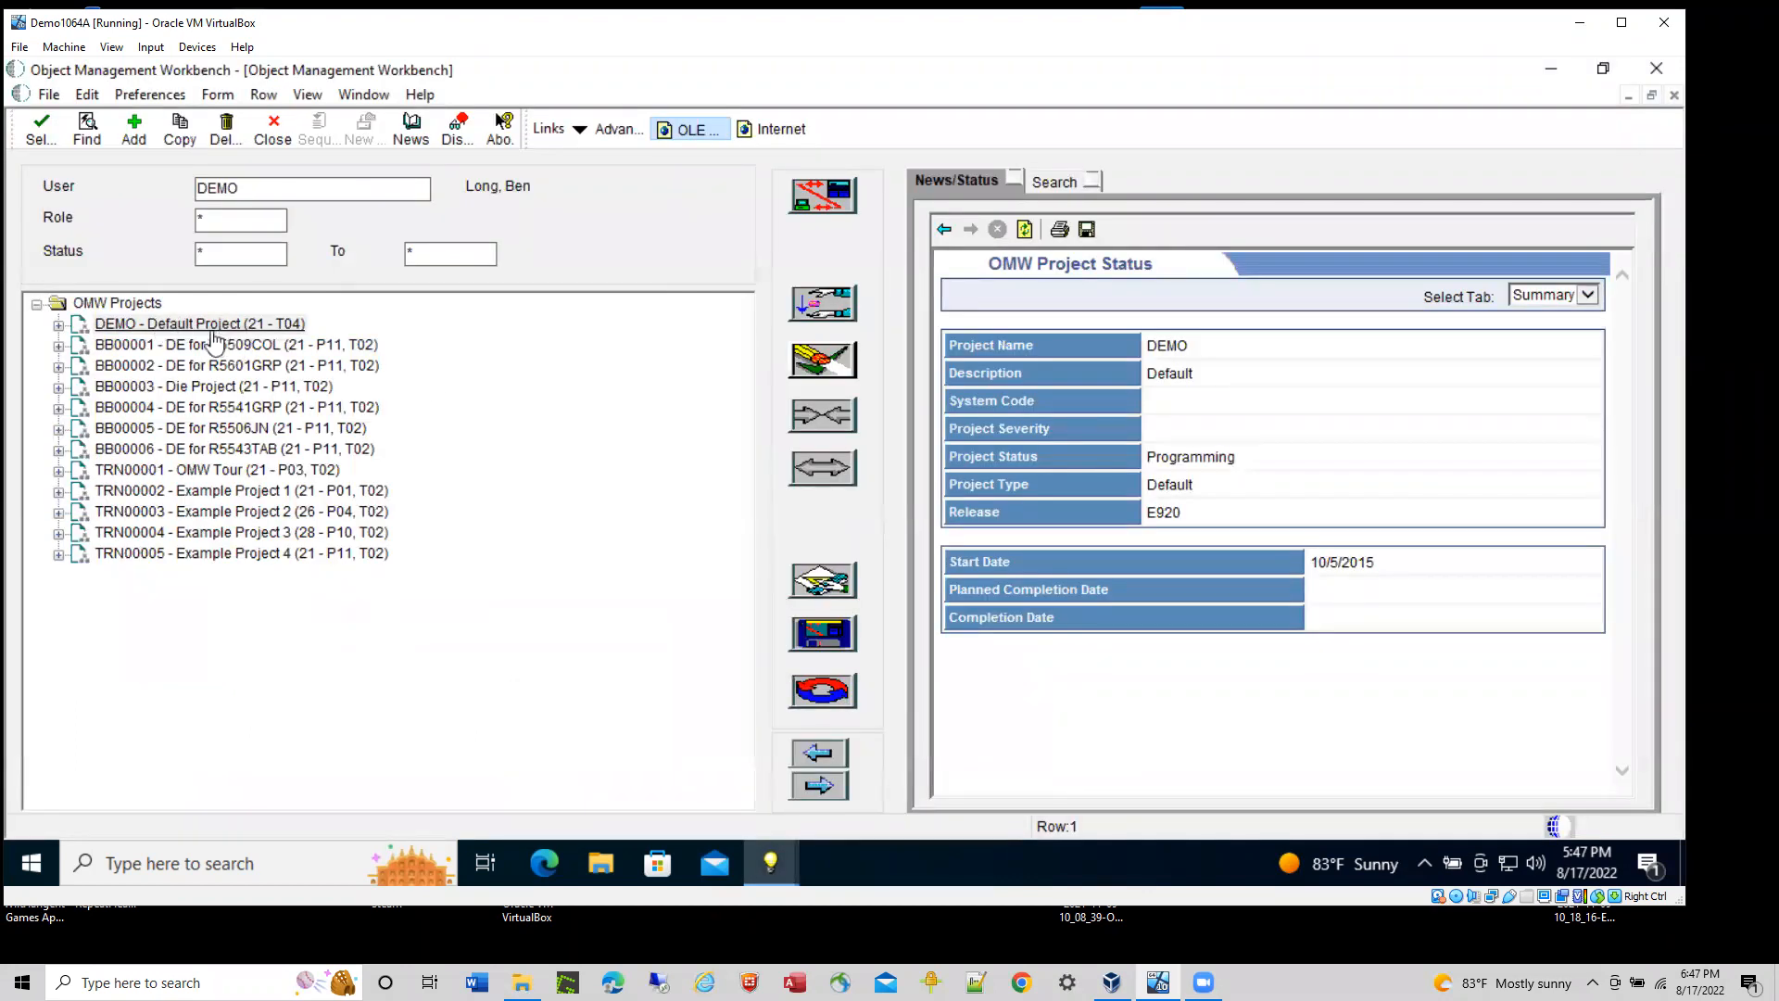
# - Set the project search's user to * and find the OMW projects of all users
pyautogui.click(256, 194)
pyautogui.write('*')
pyautogui.click(89, 131)
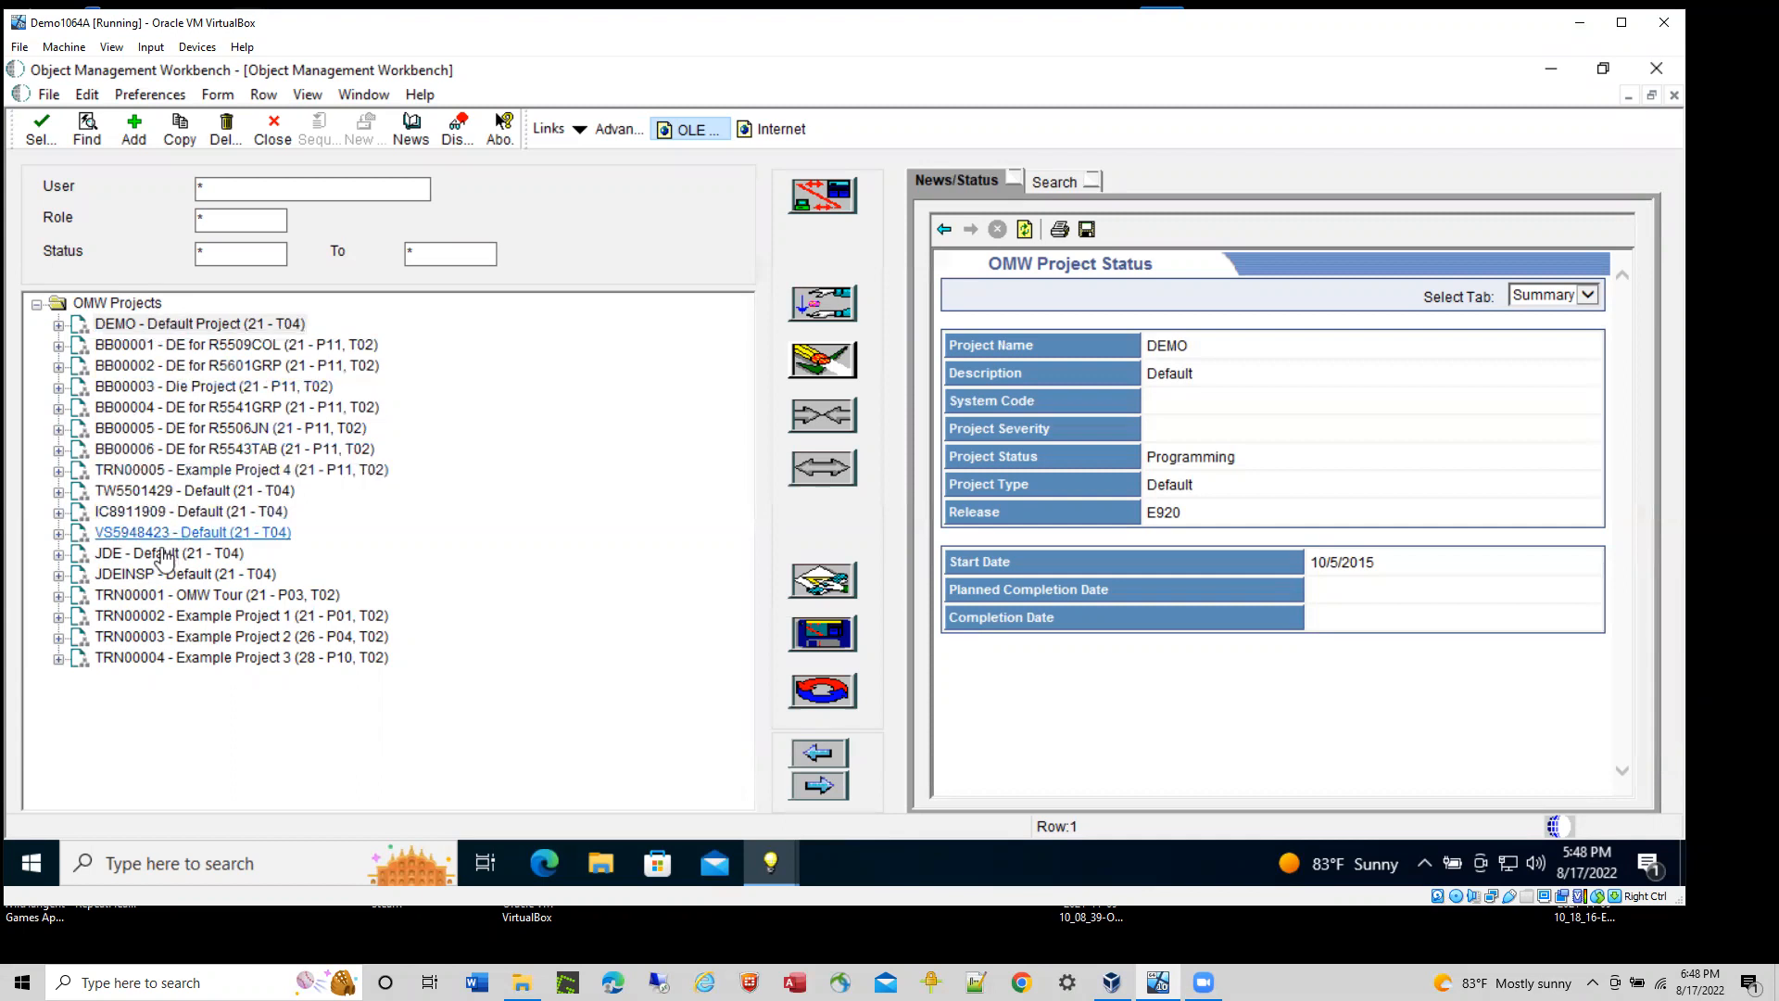
# - Expand the JDE, JDEINSP and DEMO projects to view the objects under JDE and the owners of DEMO and JDE
pyautogui.click(58, 554)
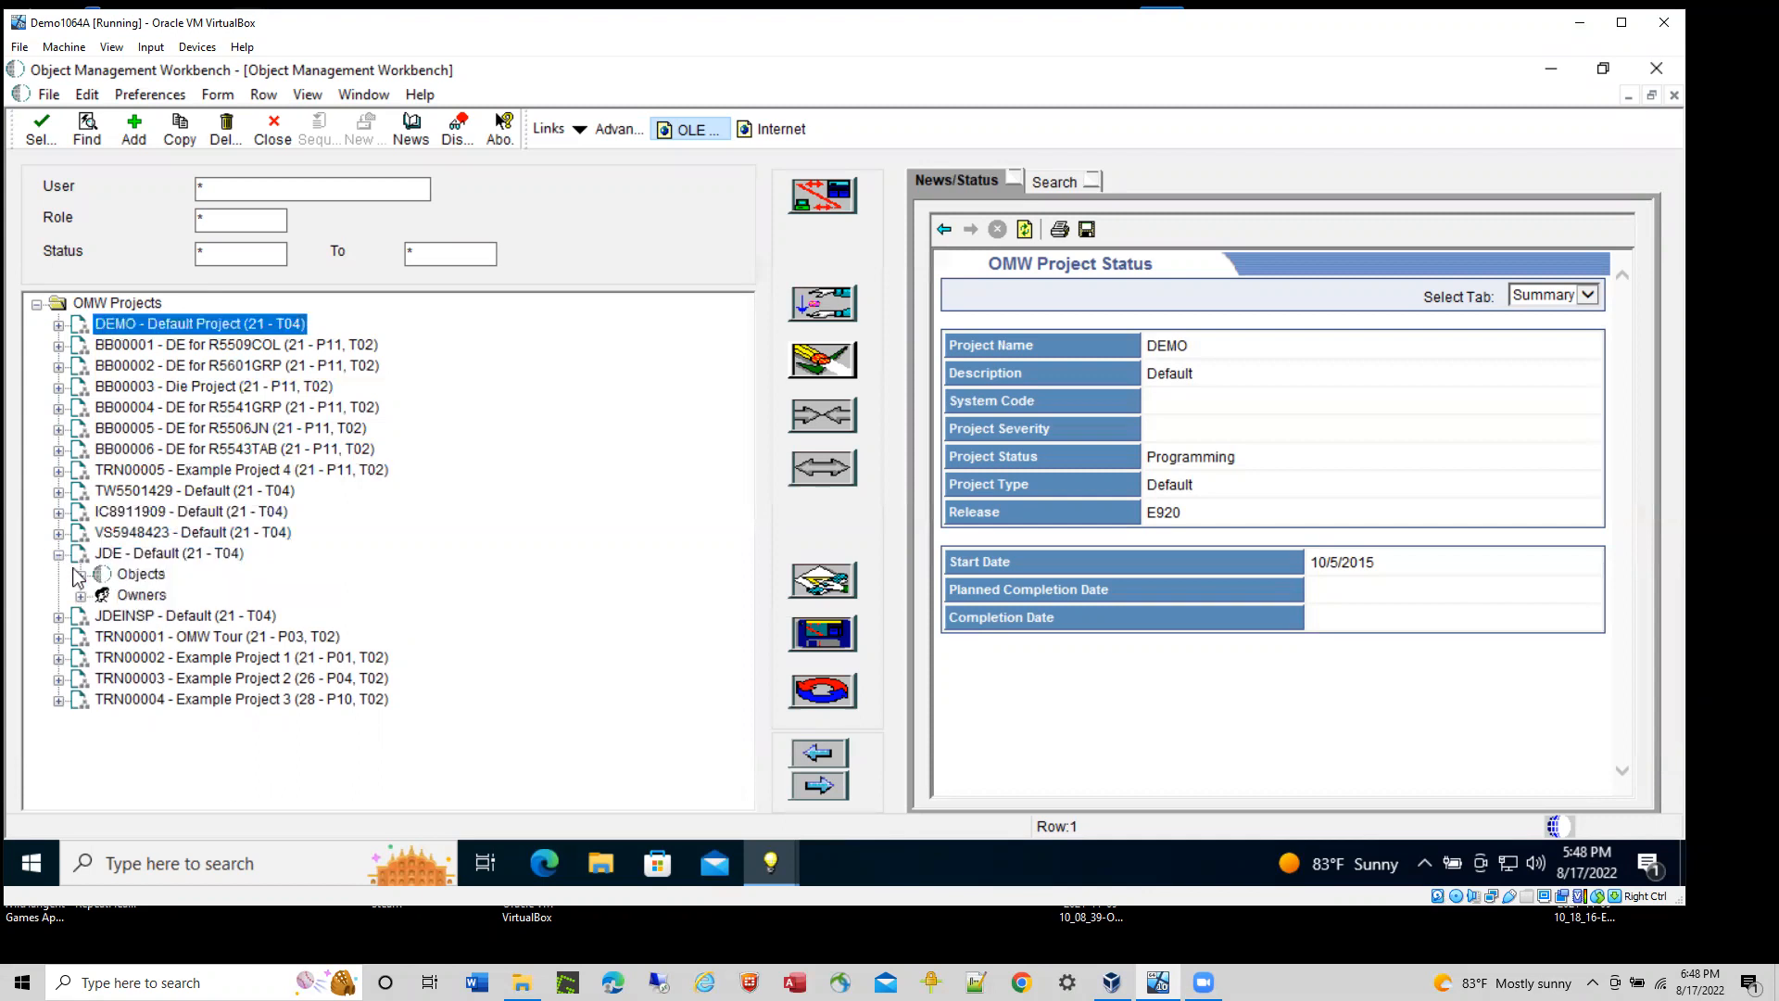
pyautogui.click(81, 575)
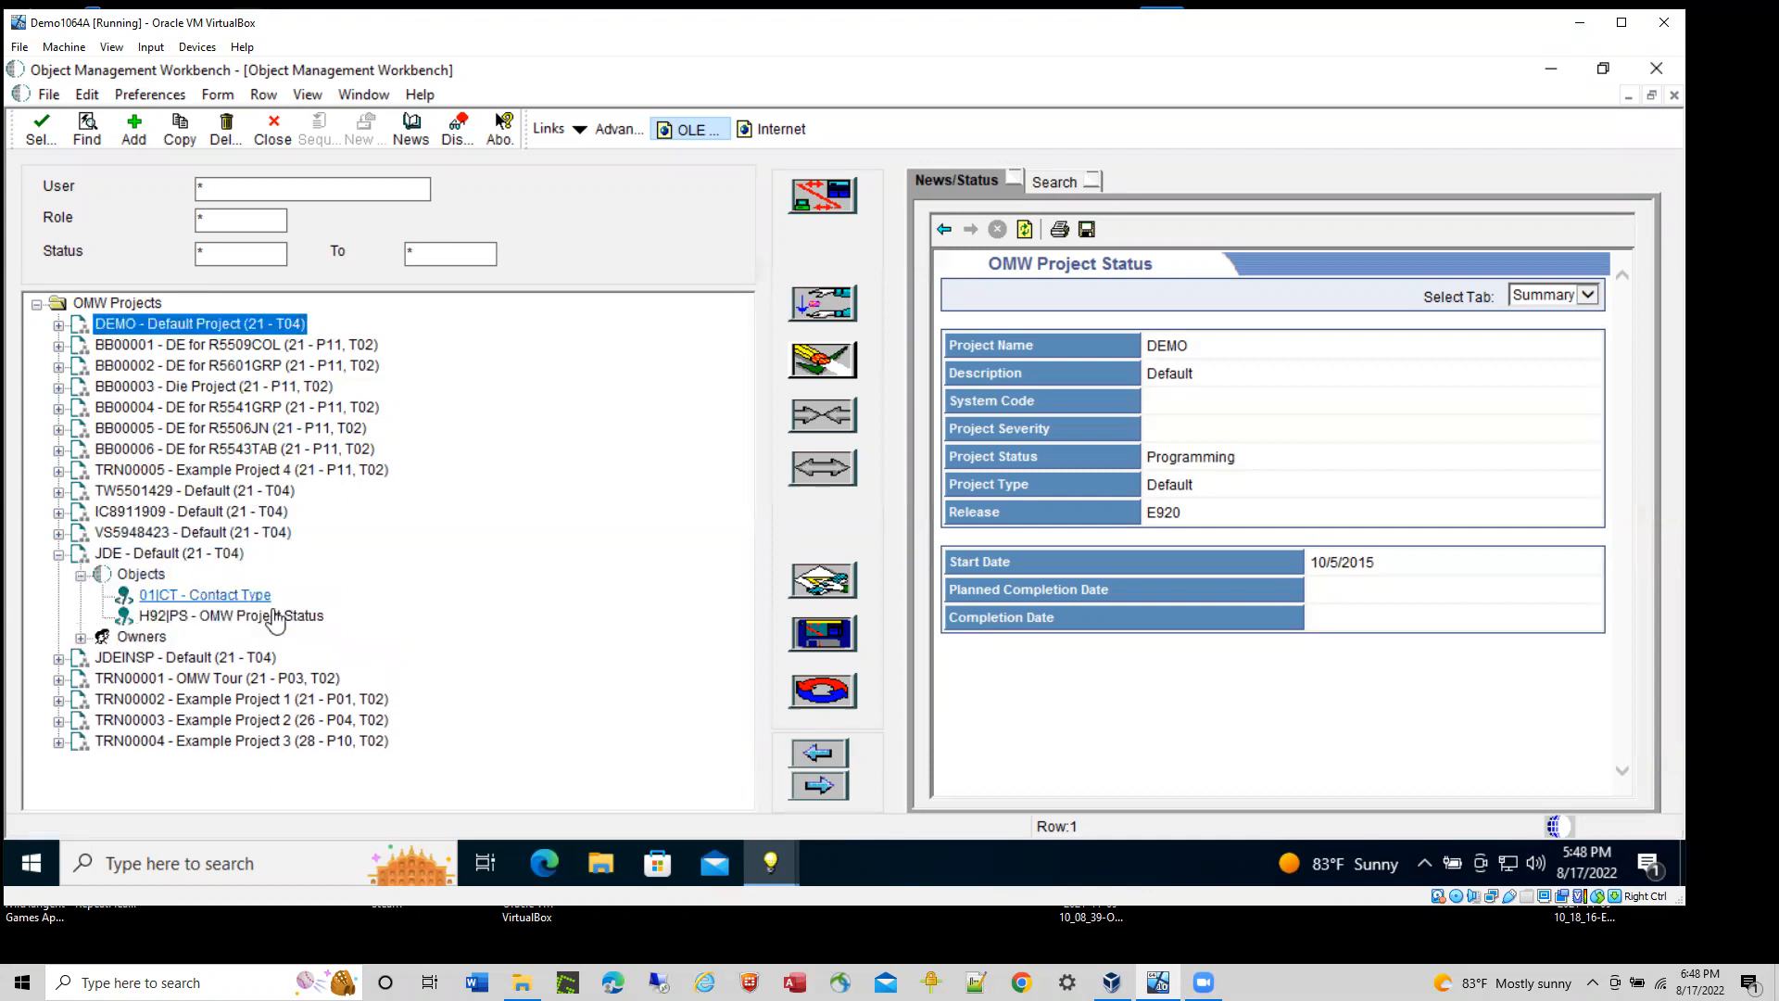
pyautogui.click(58, 658)
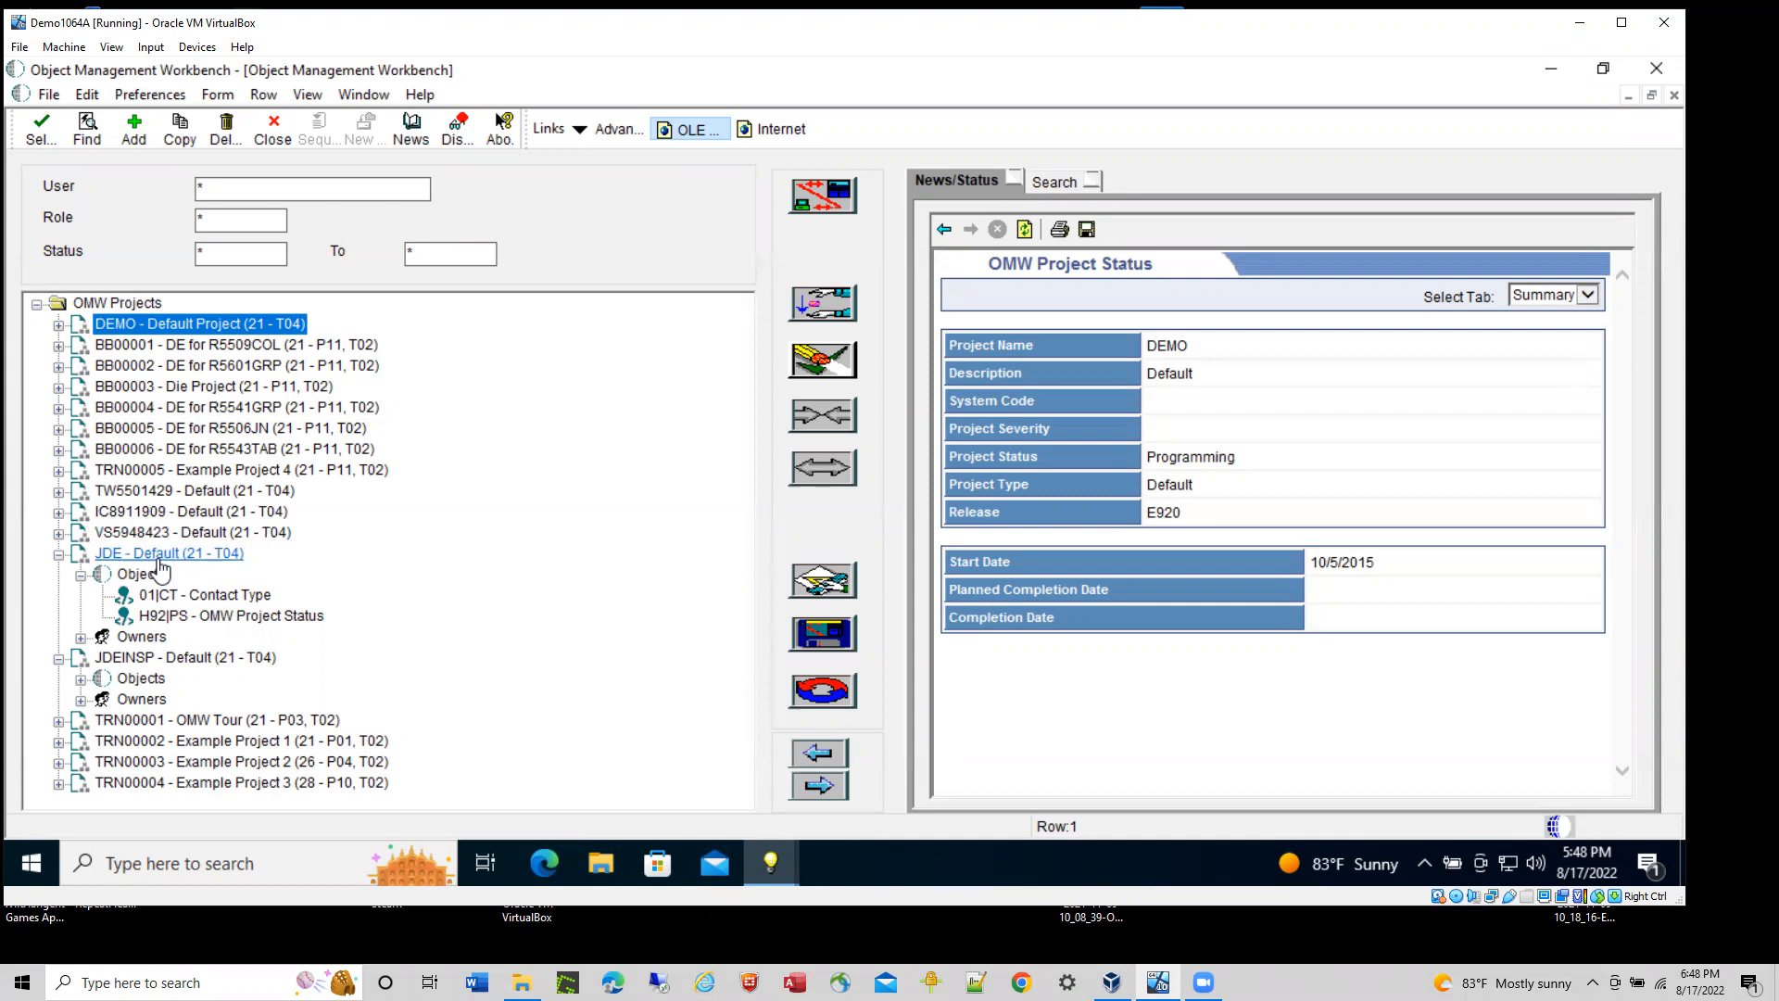
pyautogui.click(58, 325)
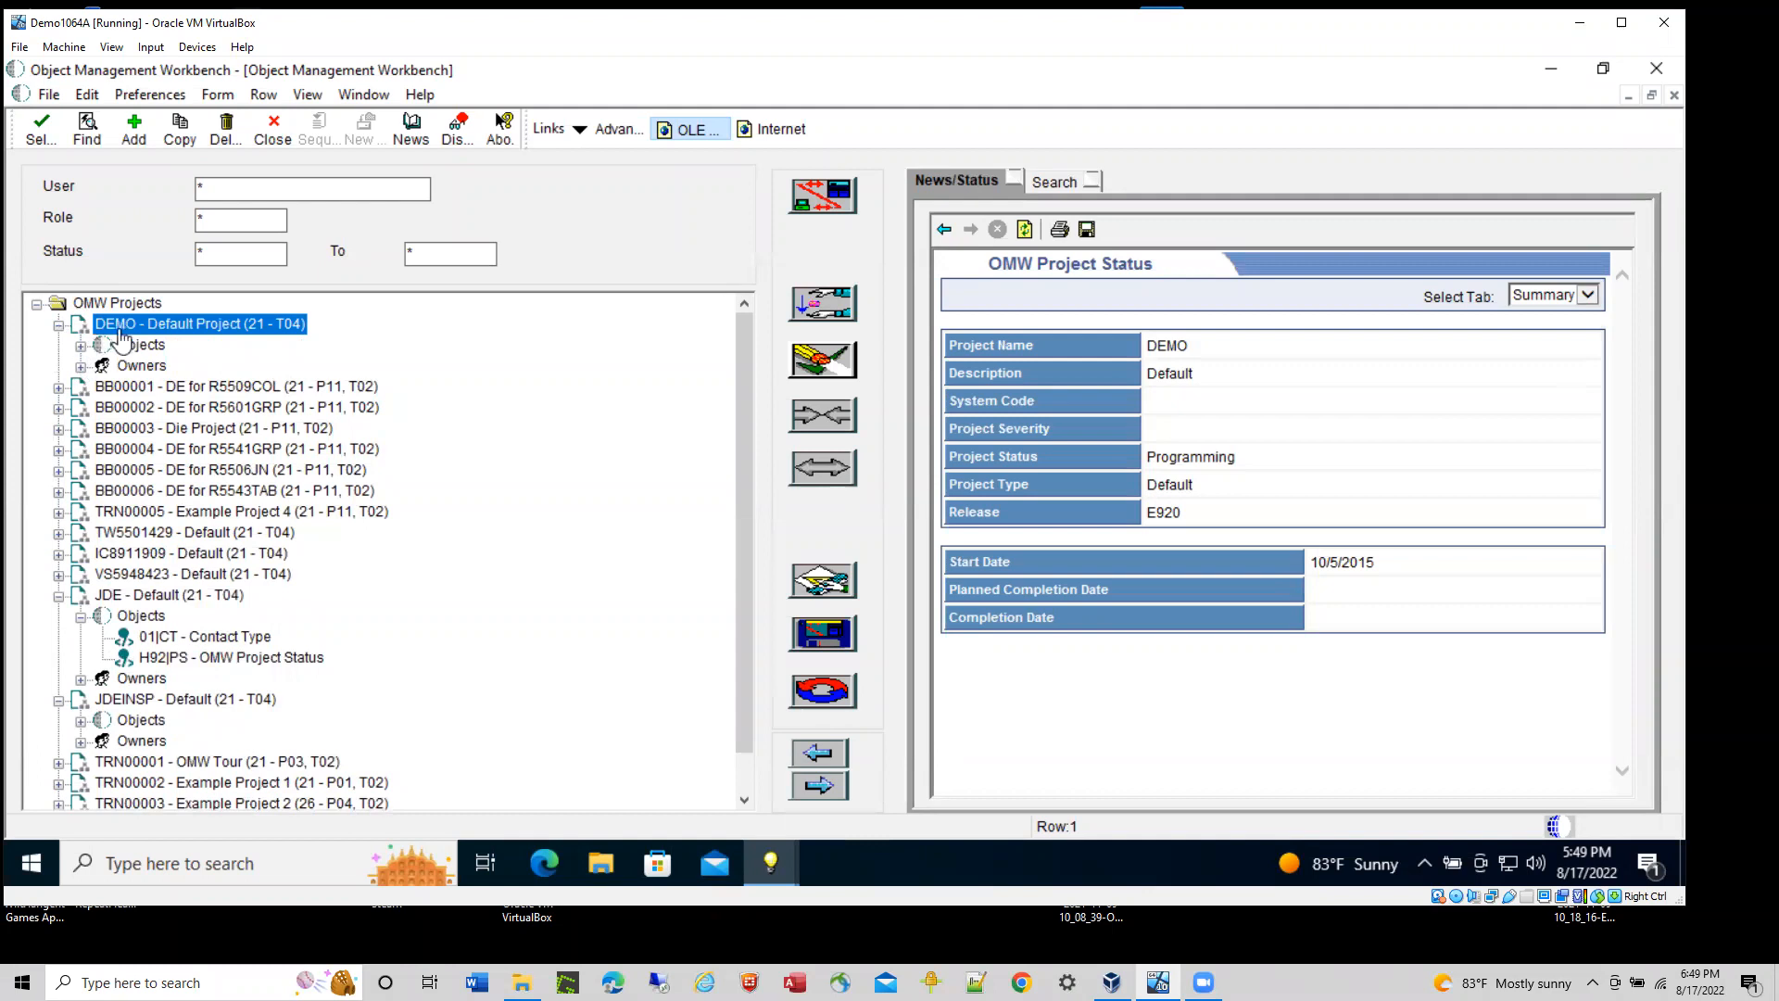
pyautogui.click(81, 366)
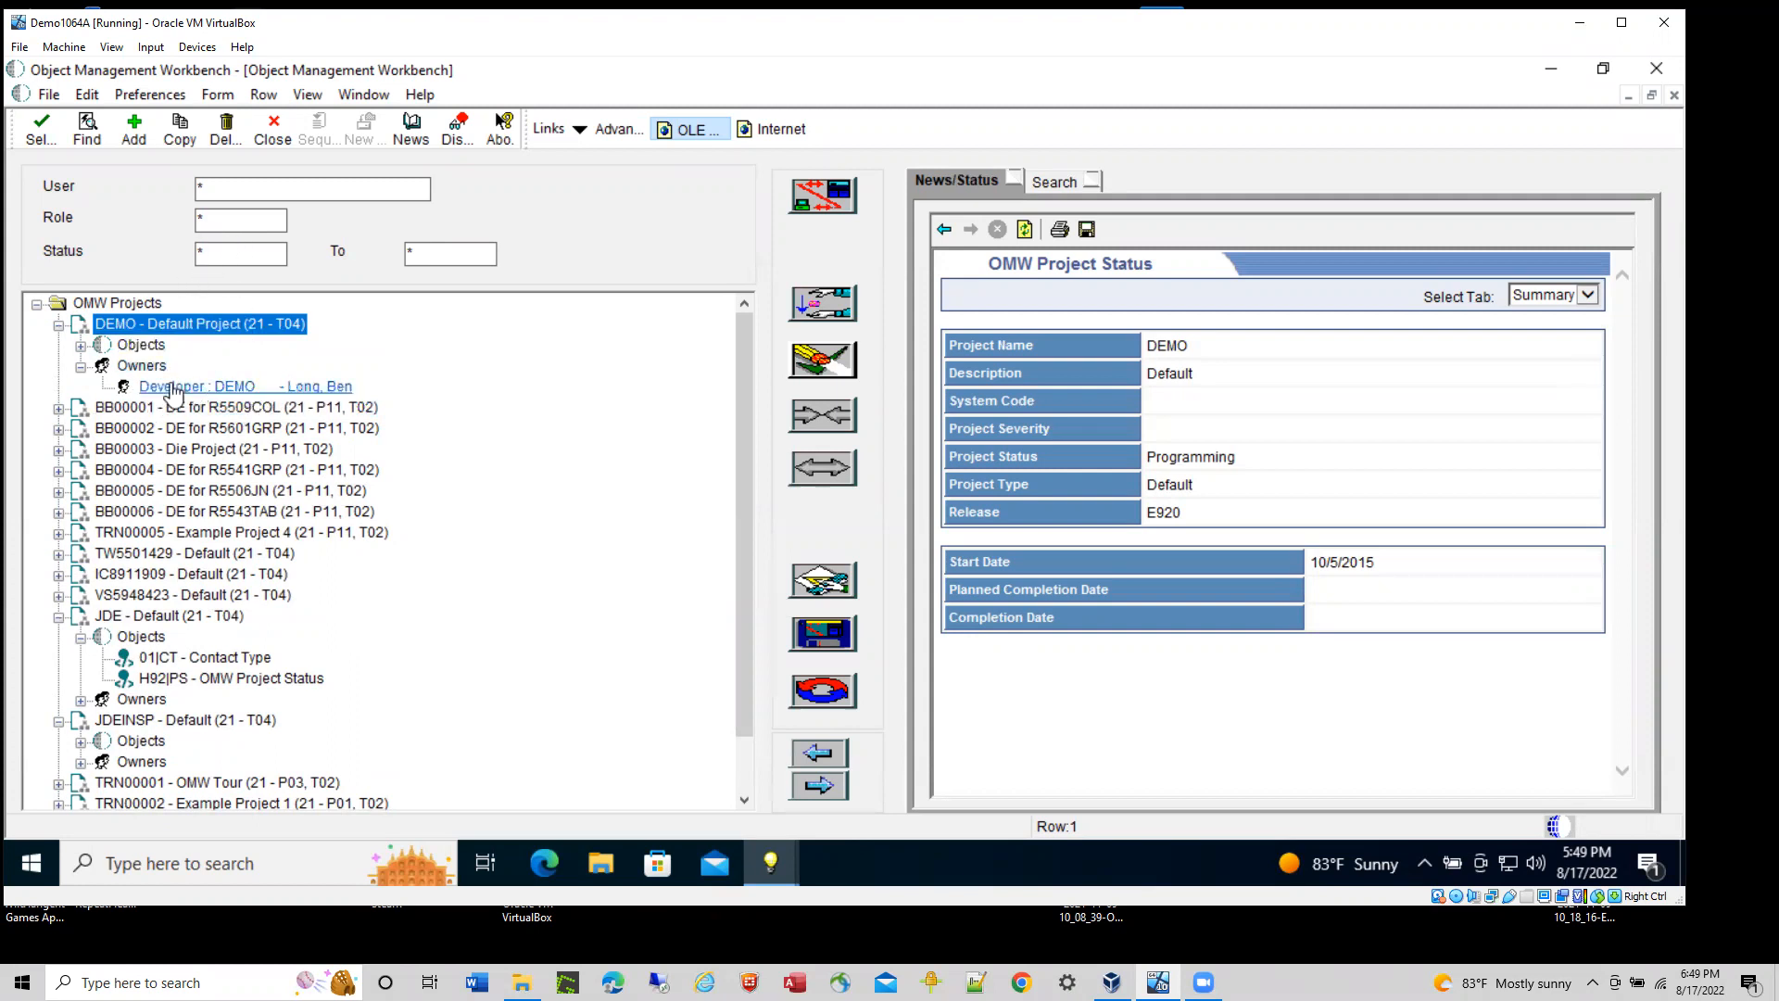
pyautogui.click(222, 227)
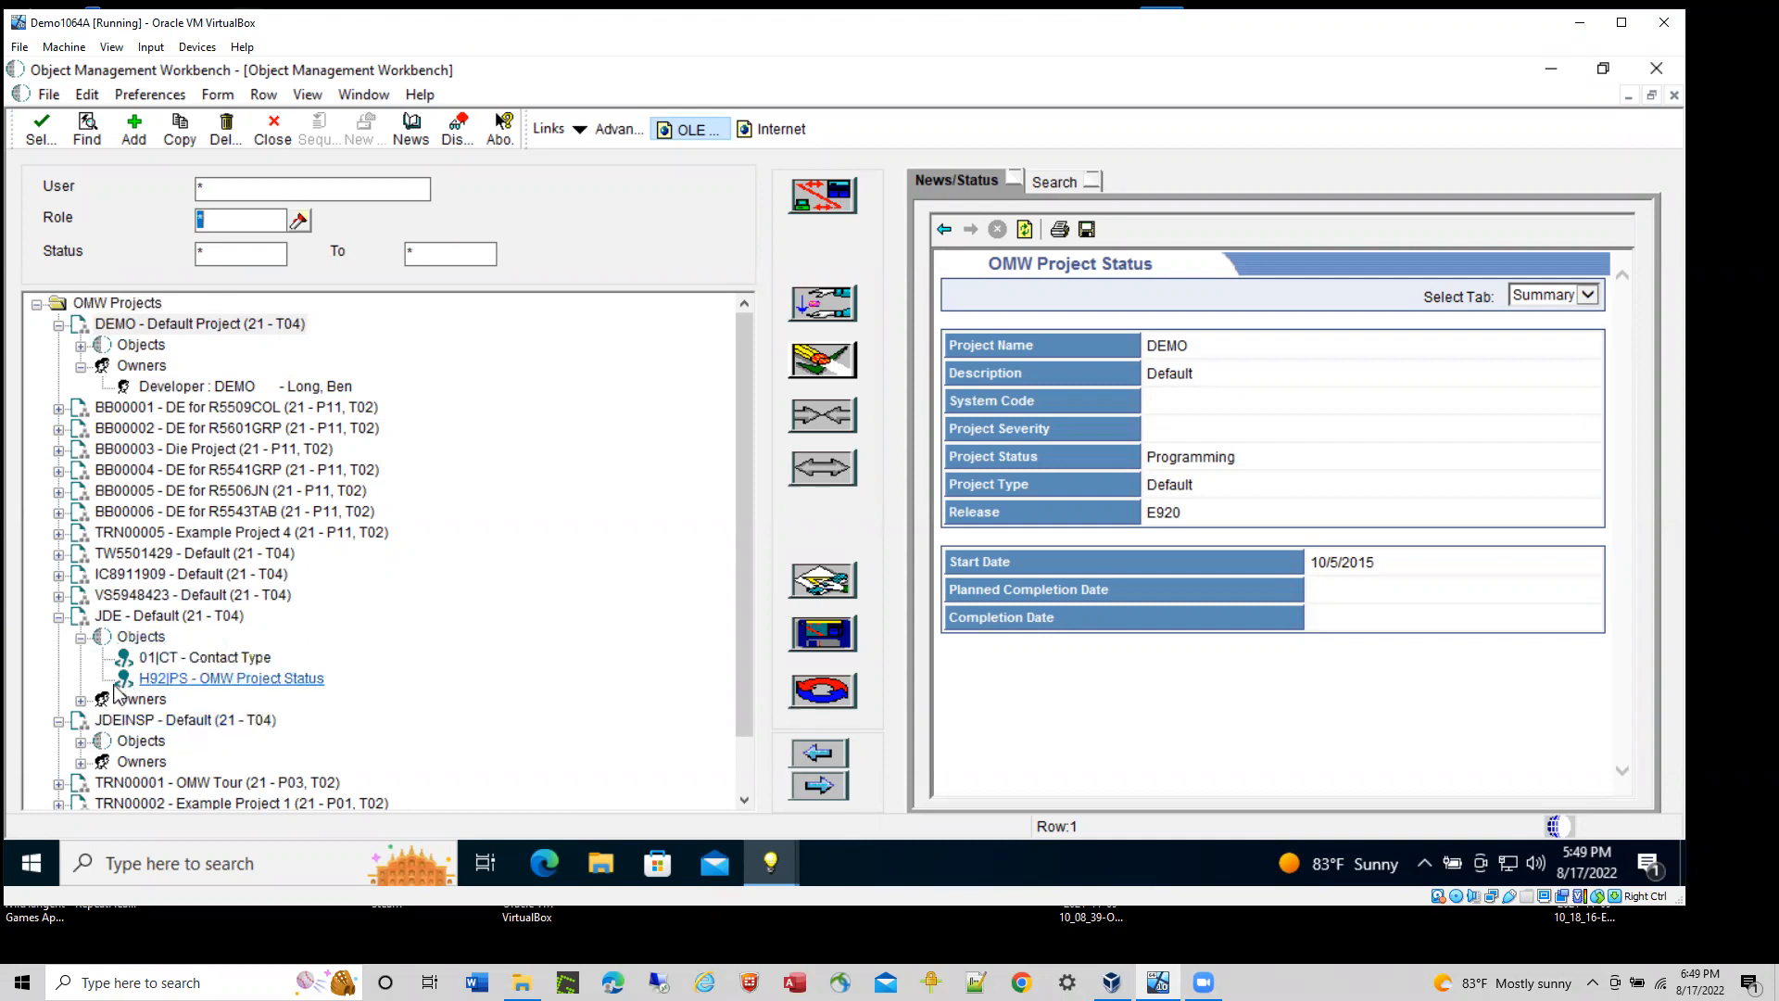
pyautogui.click(81, 700)
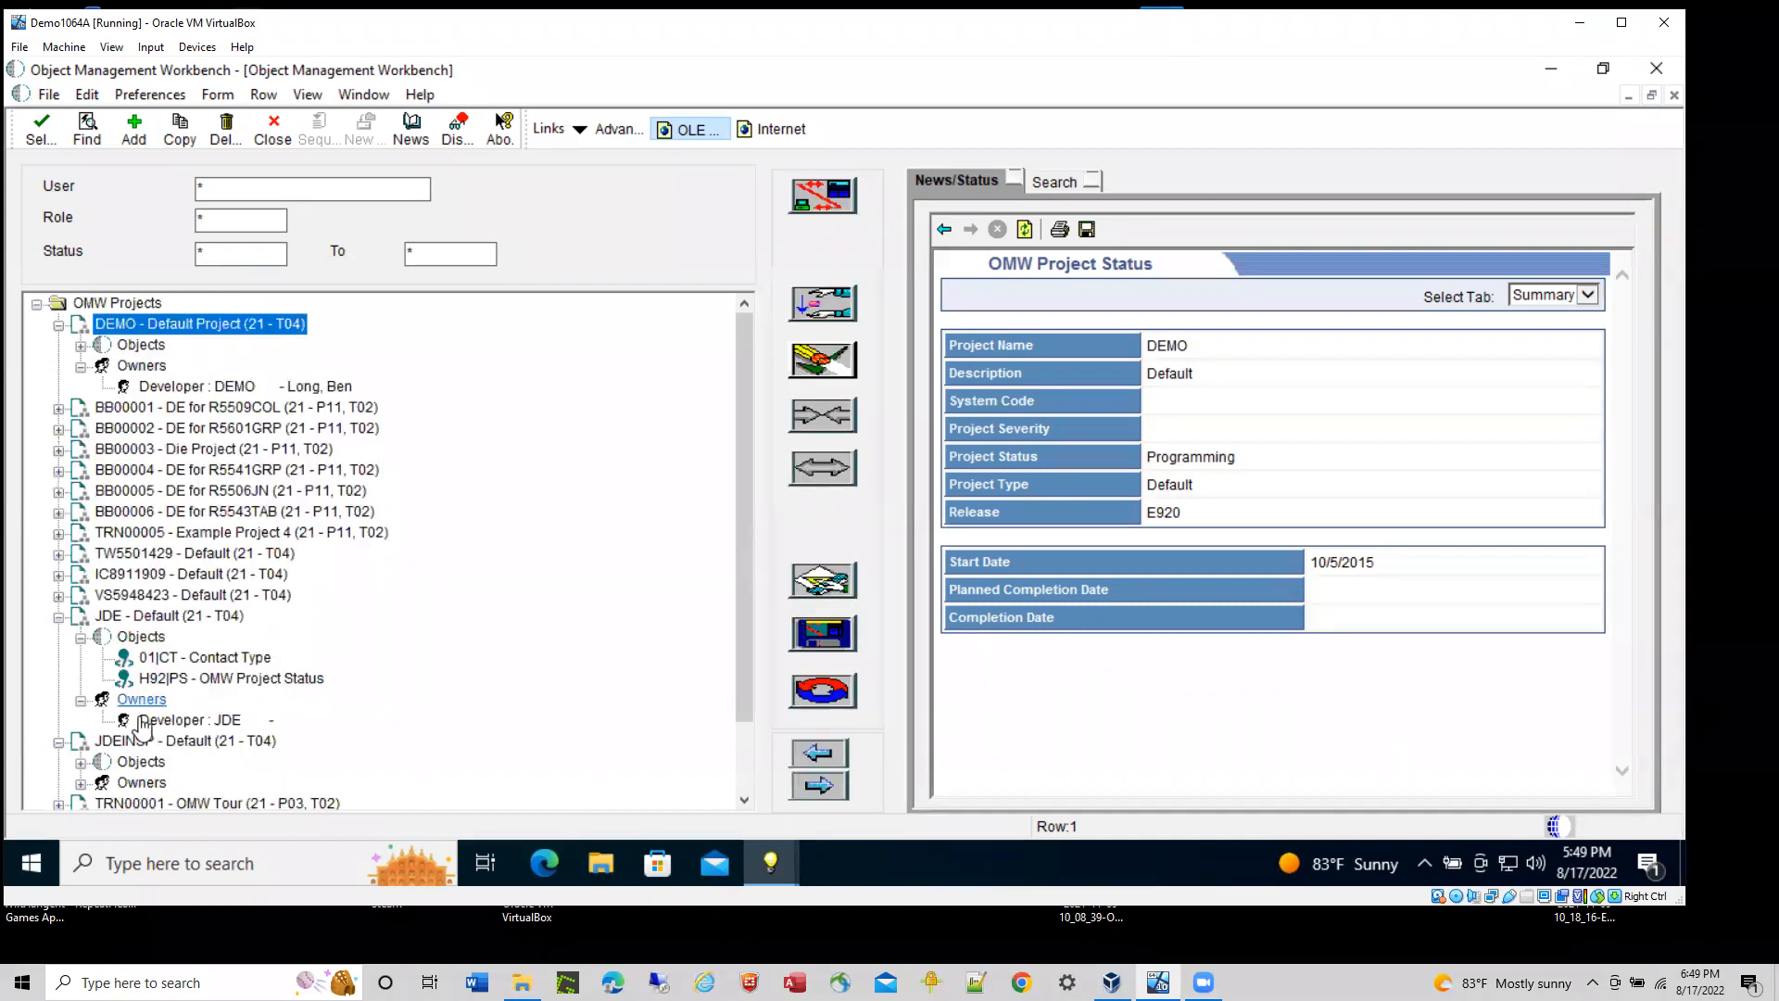
# - Choose role 03 Manager from the OMW user roles and find the projects matching that role
pyautogui.click(235, 231)
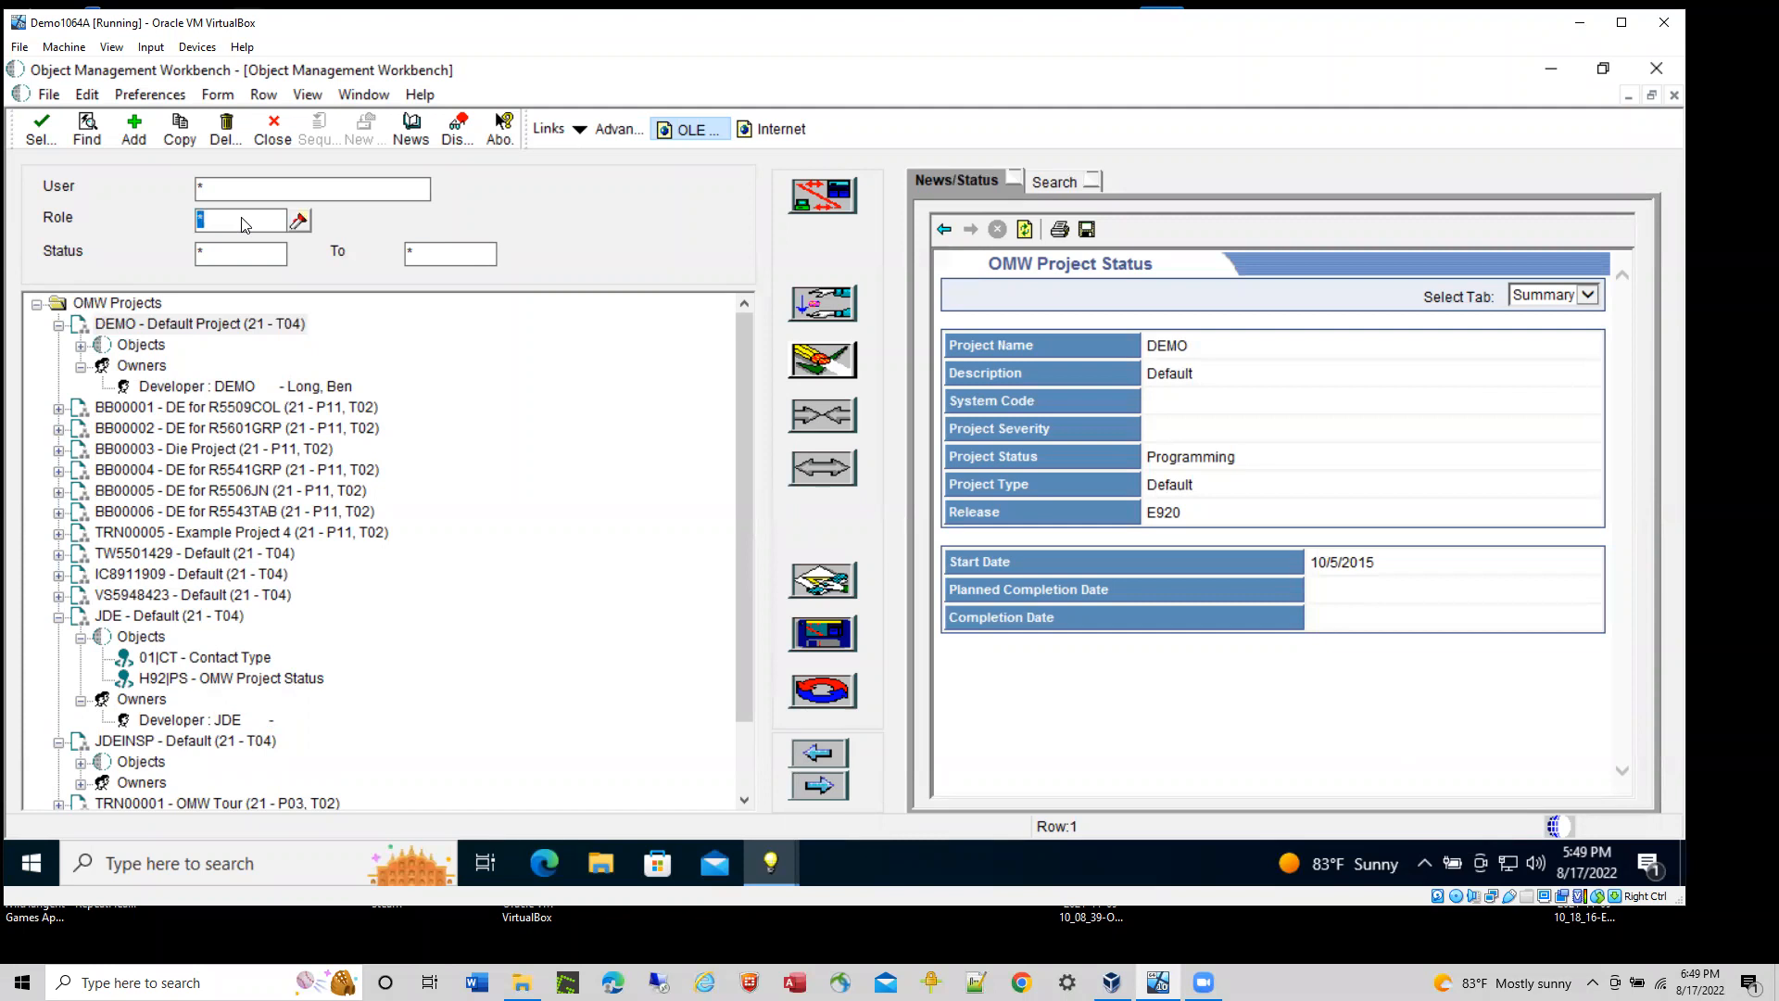
pyautogui.click(299, 221)
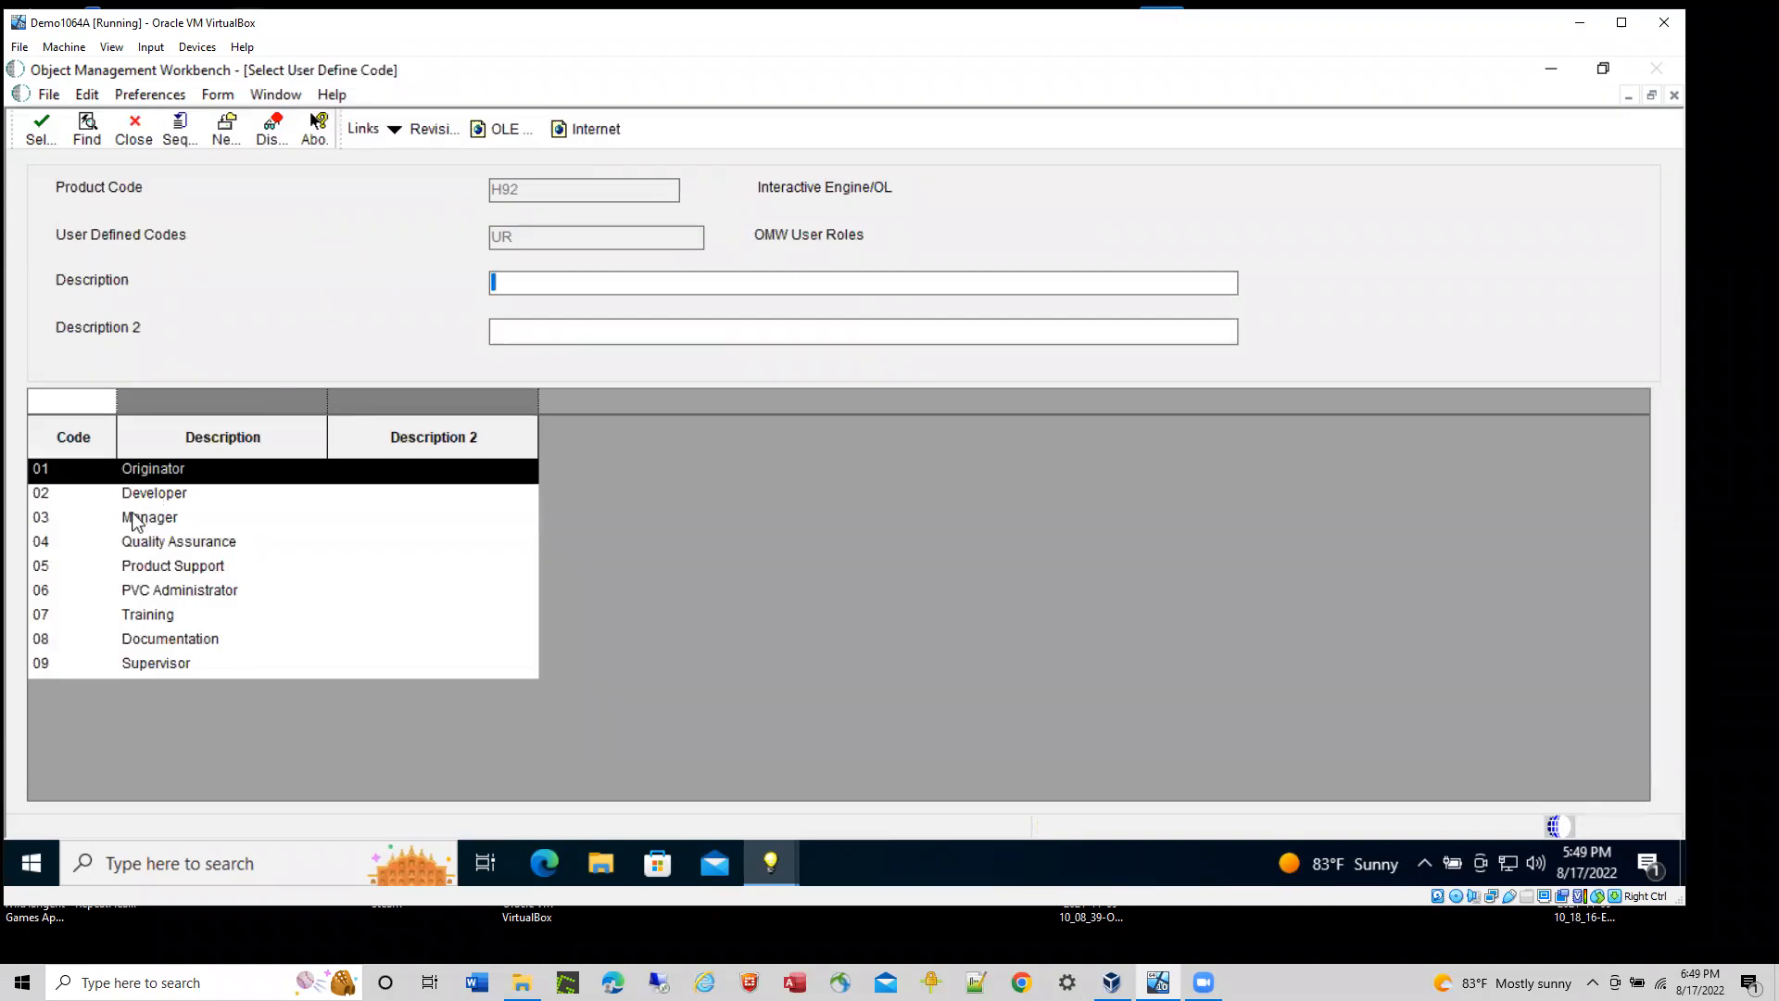
pyautogui.doubleClick(132, 520)
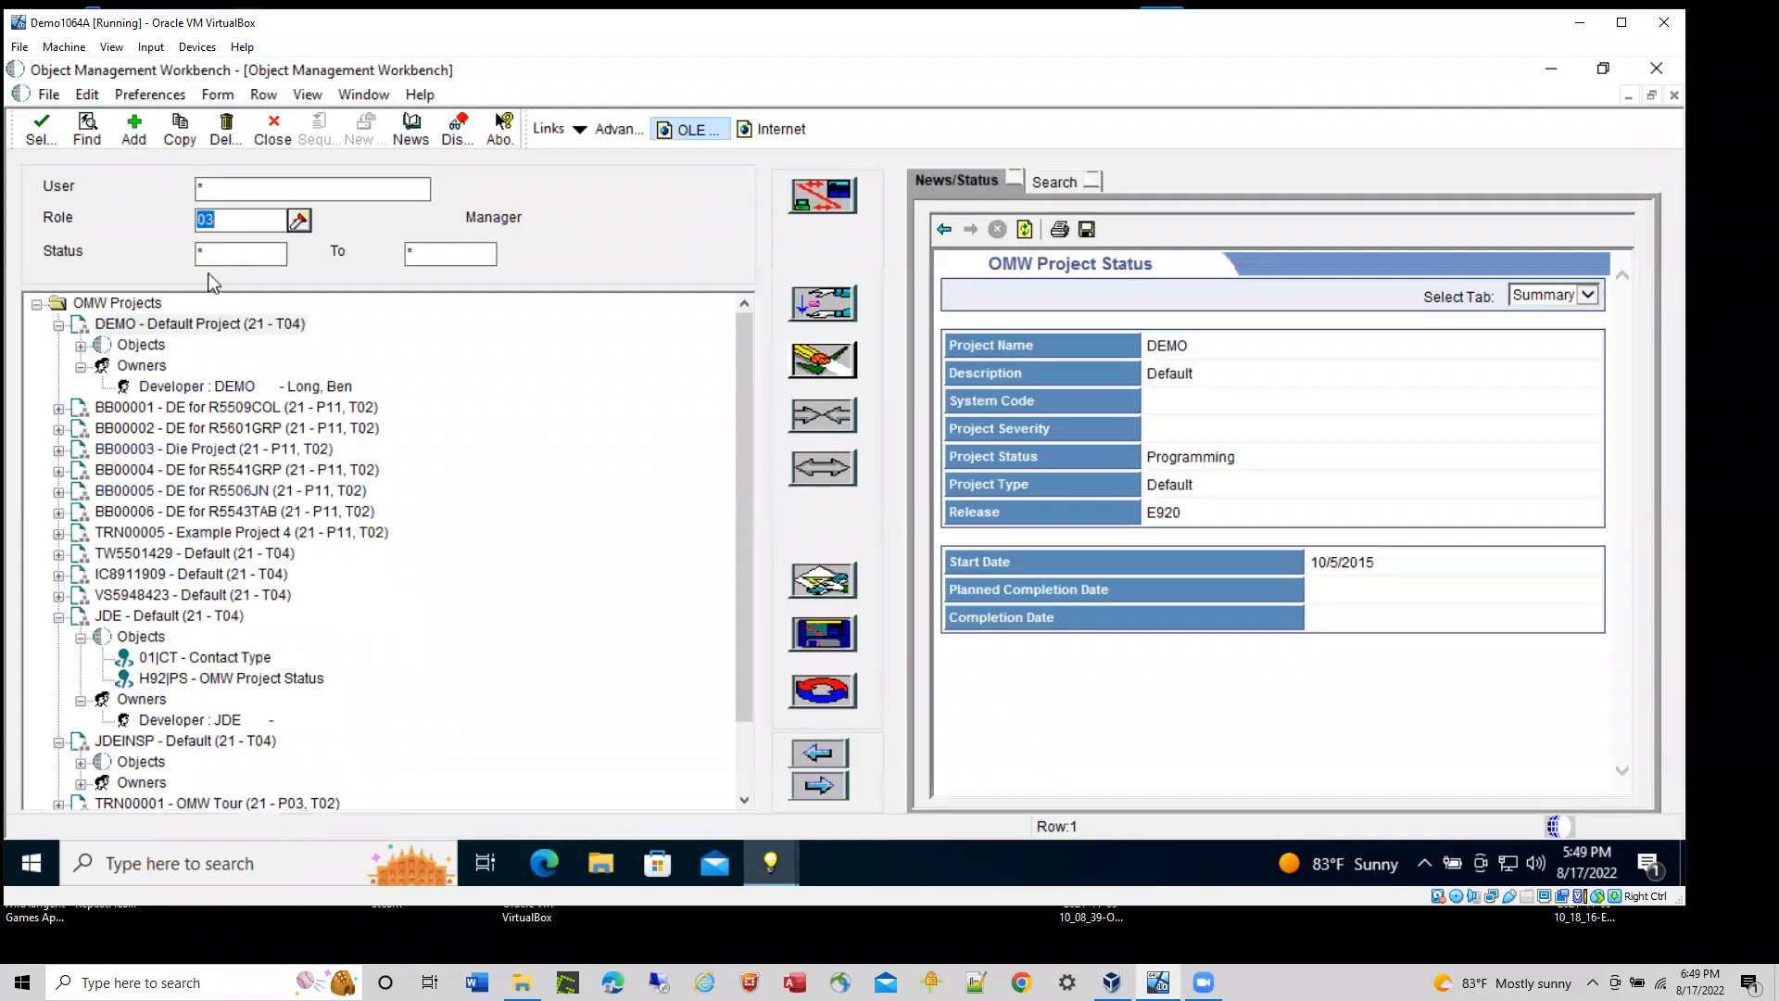
pyautogui.click(88, 134)
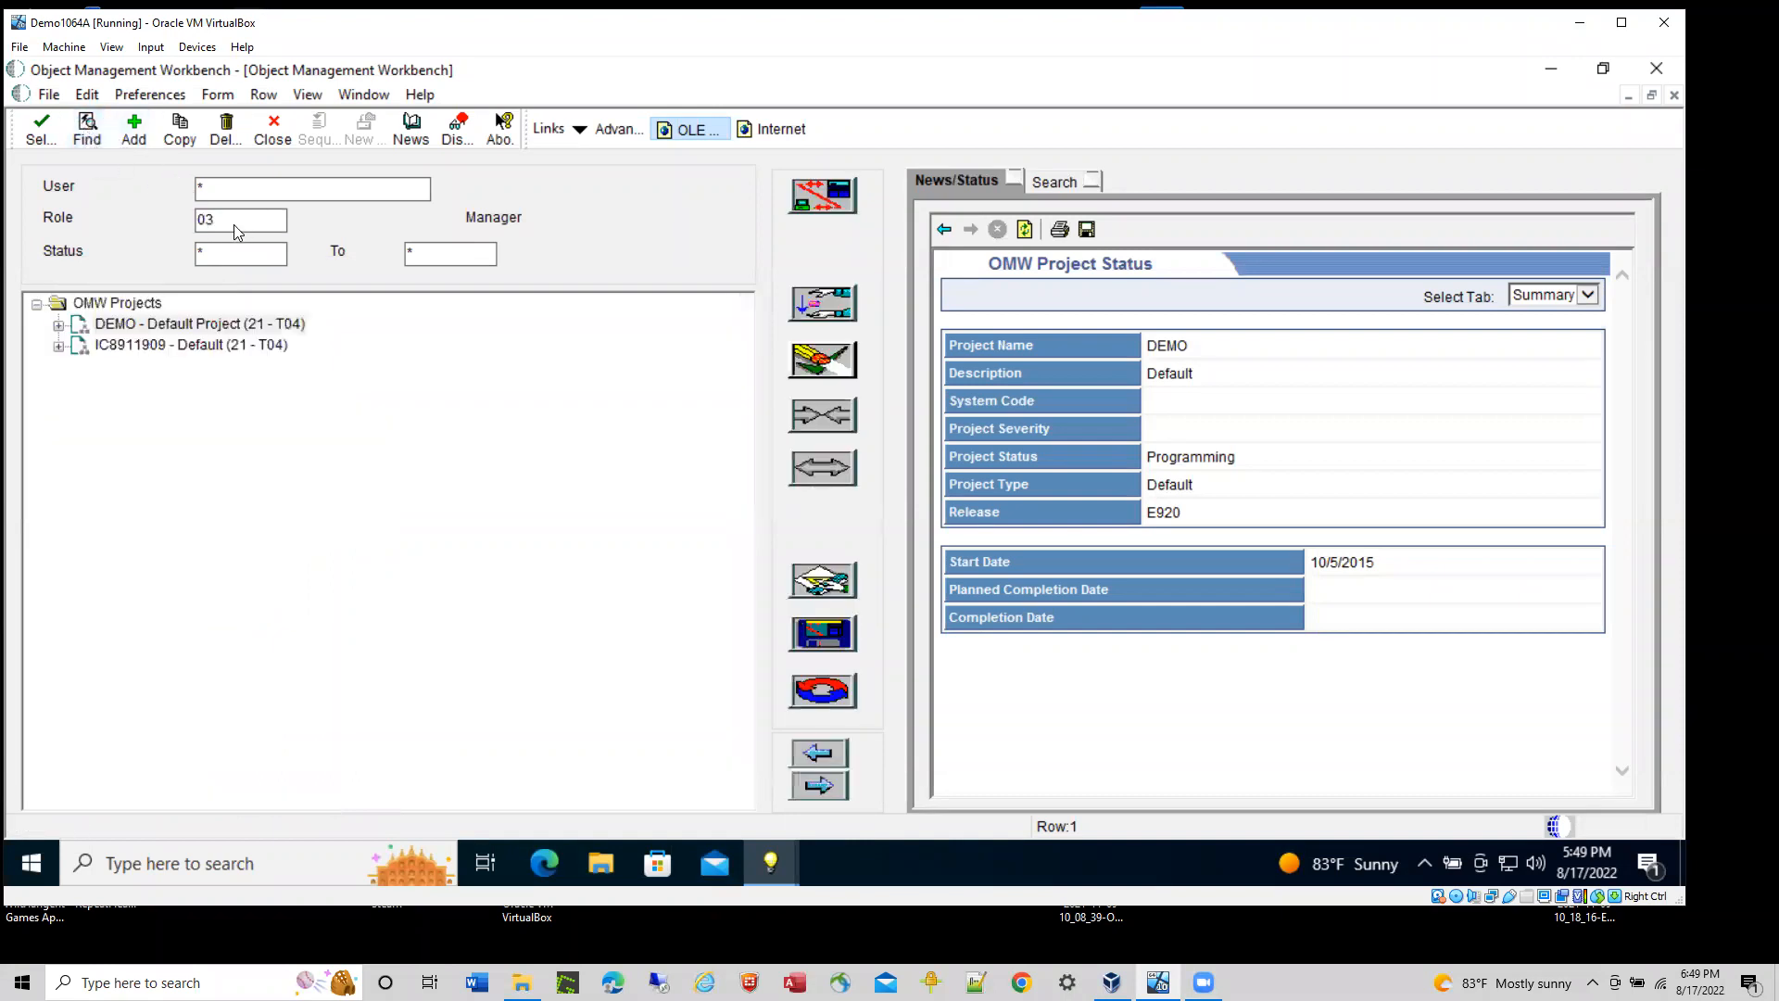
# - Expand both projects found for the Manager role and view the owners of each
pyautogui.click(58, 327)
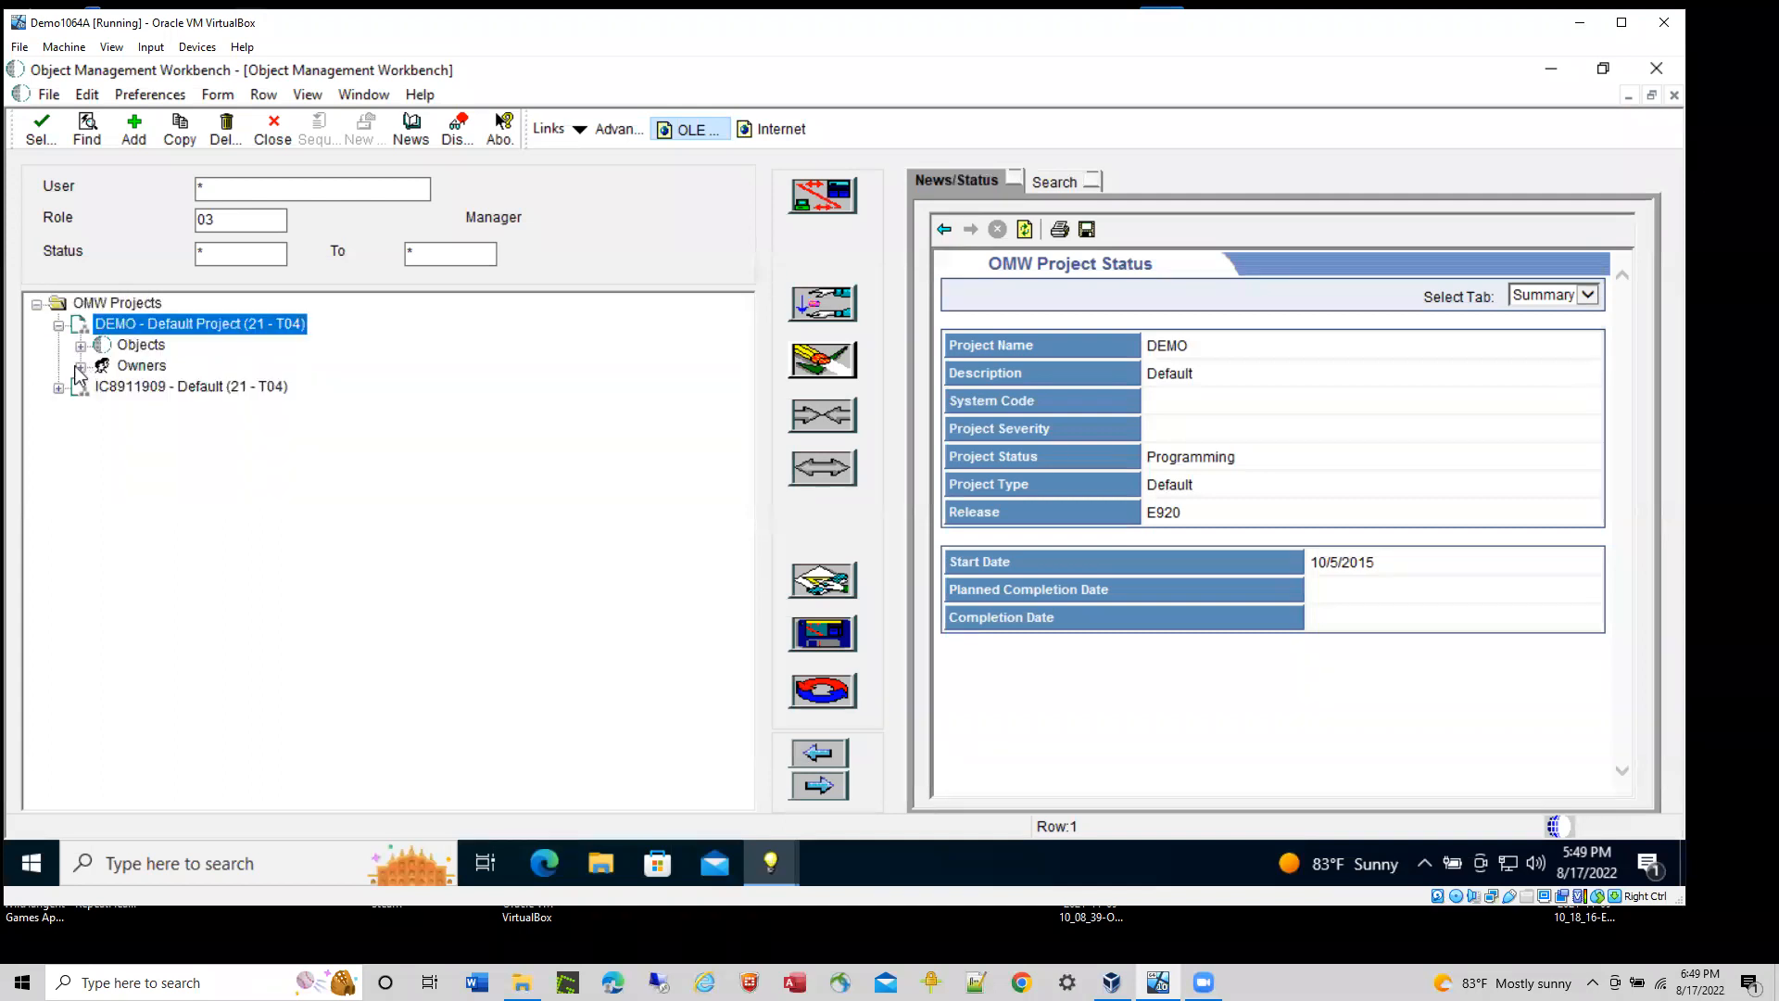
pyautogui.click(81, 367)
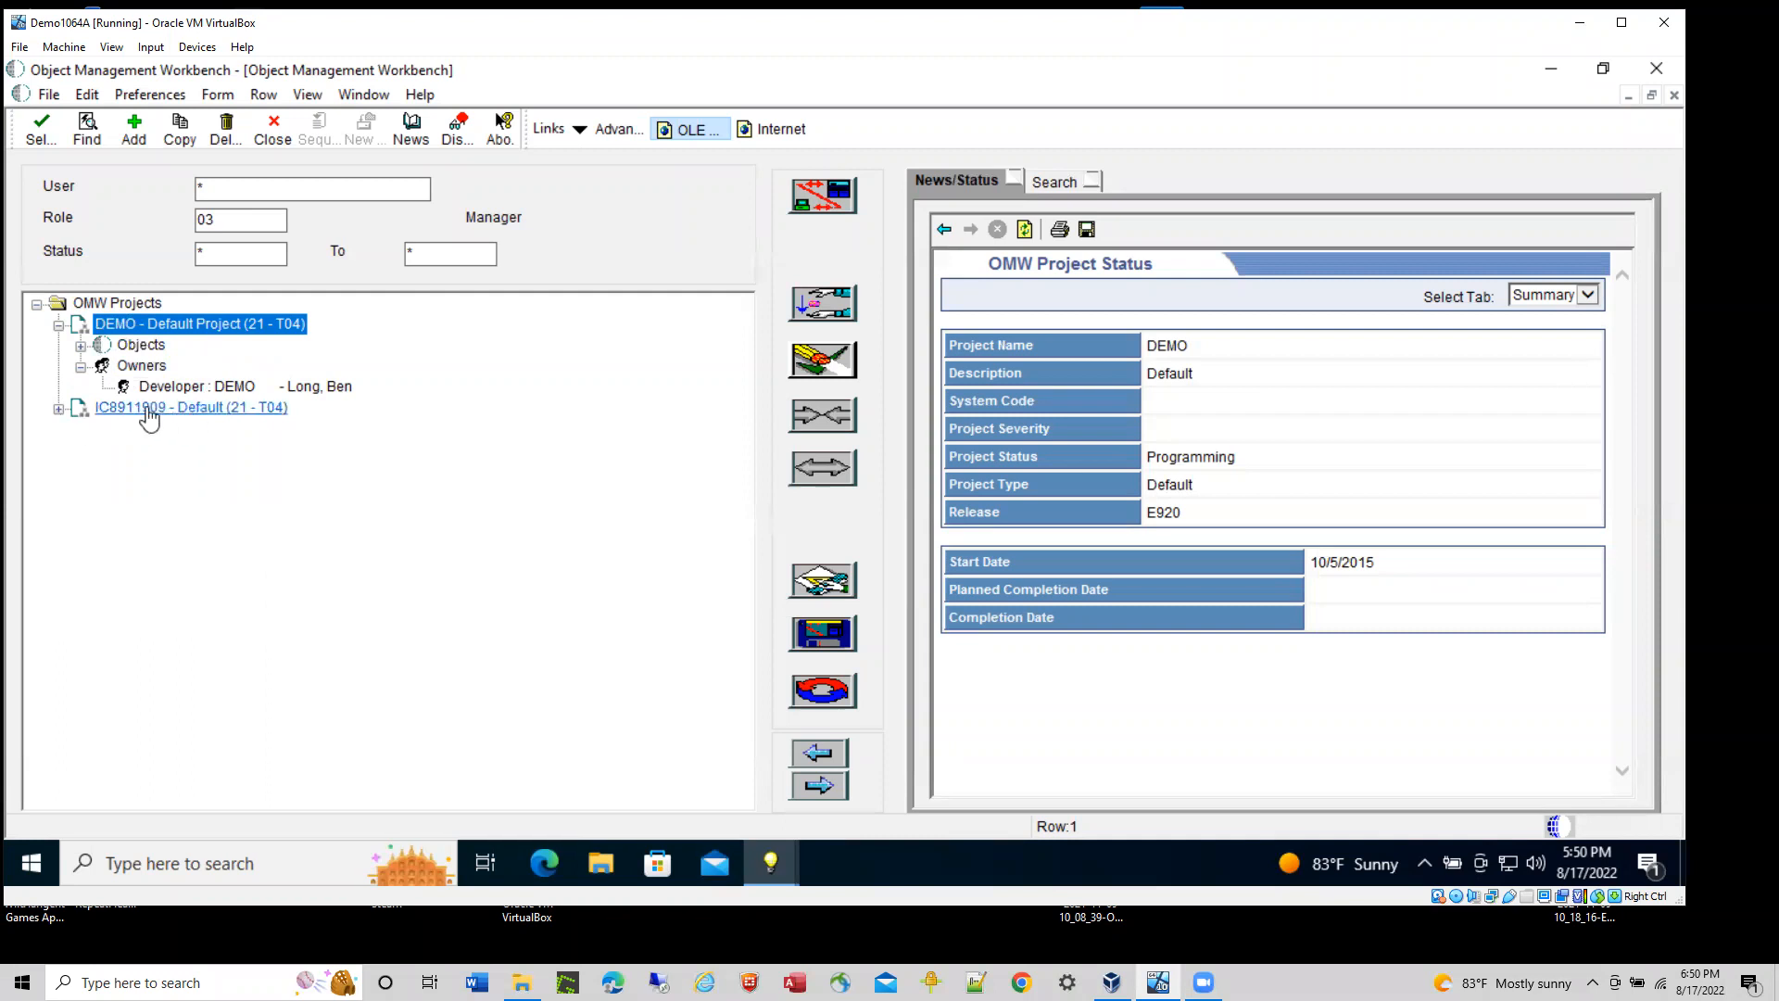
pyautogui.click(59, 408)
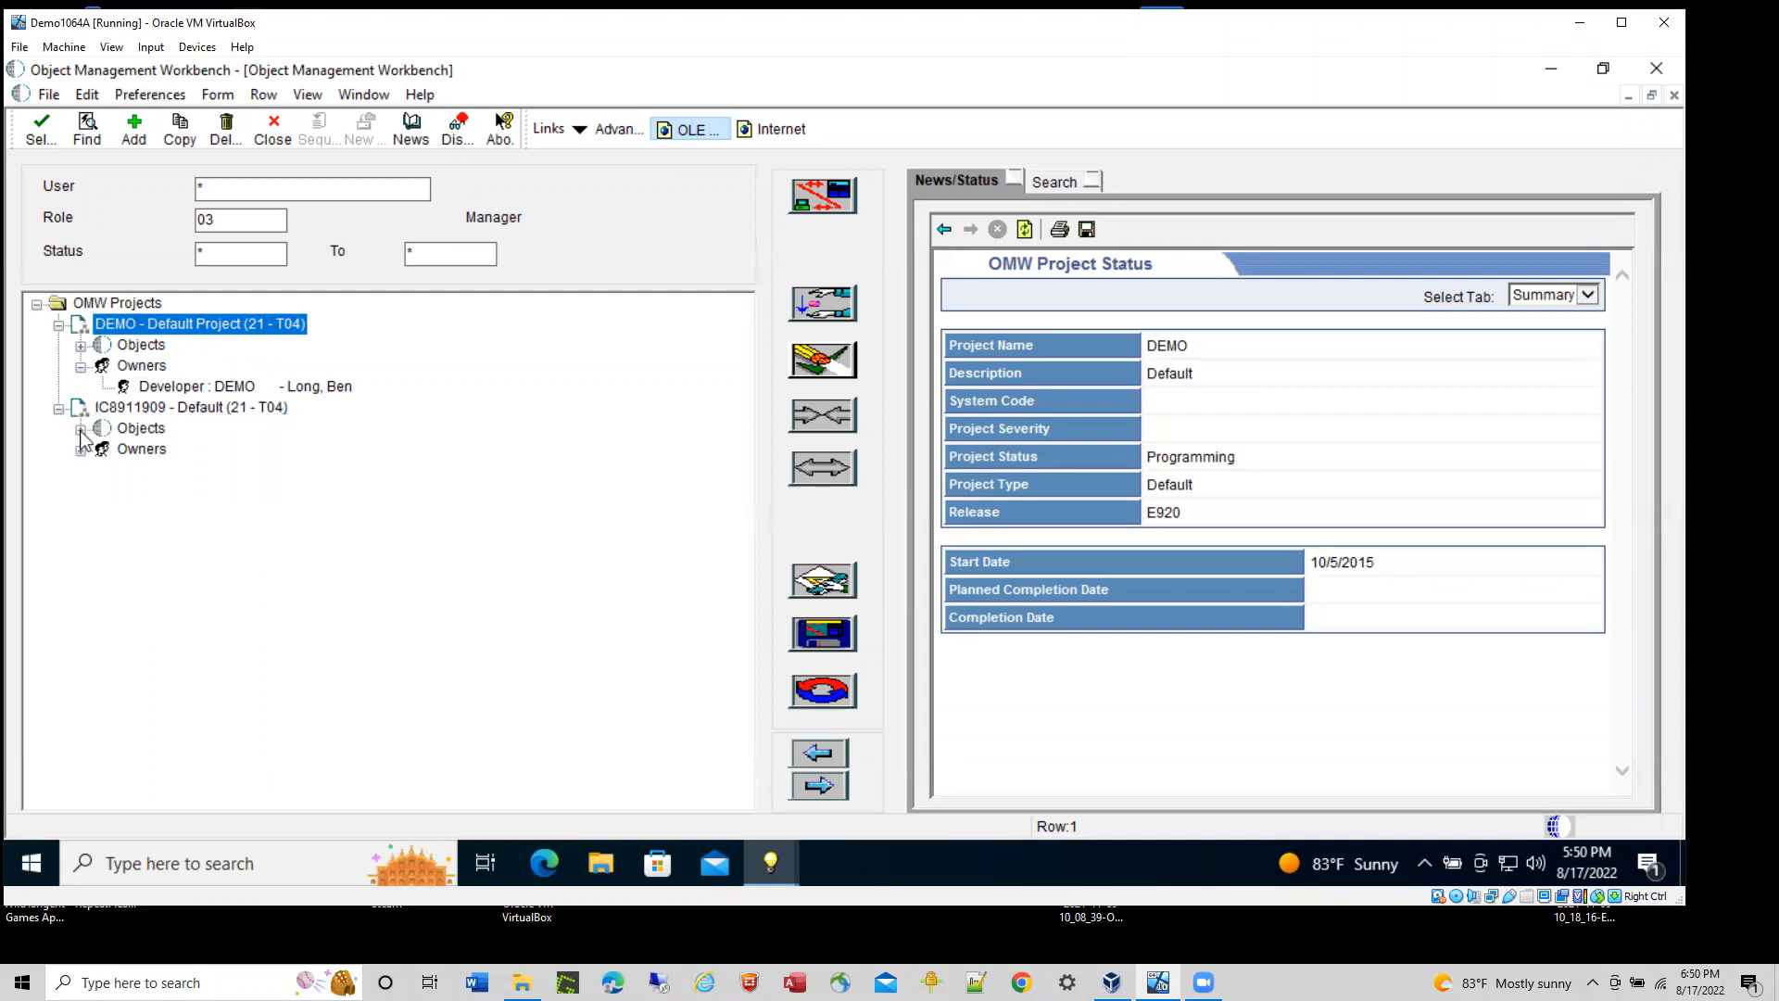
pyautogui.click(81, 450)
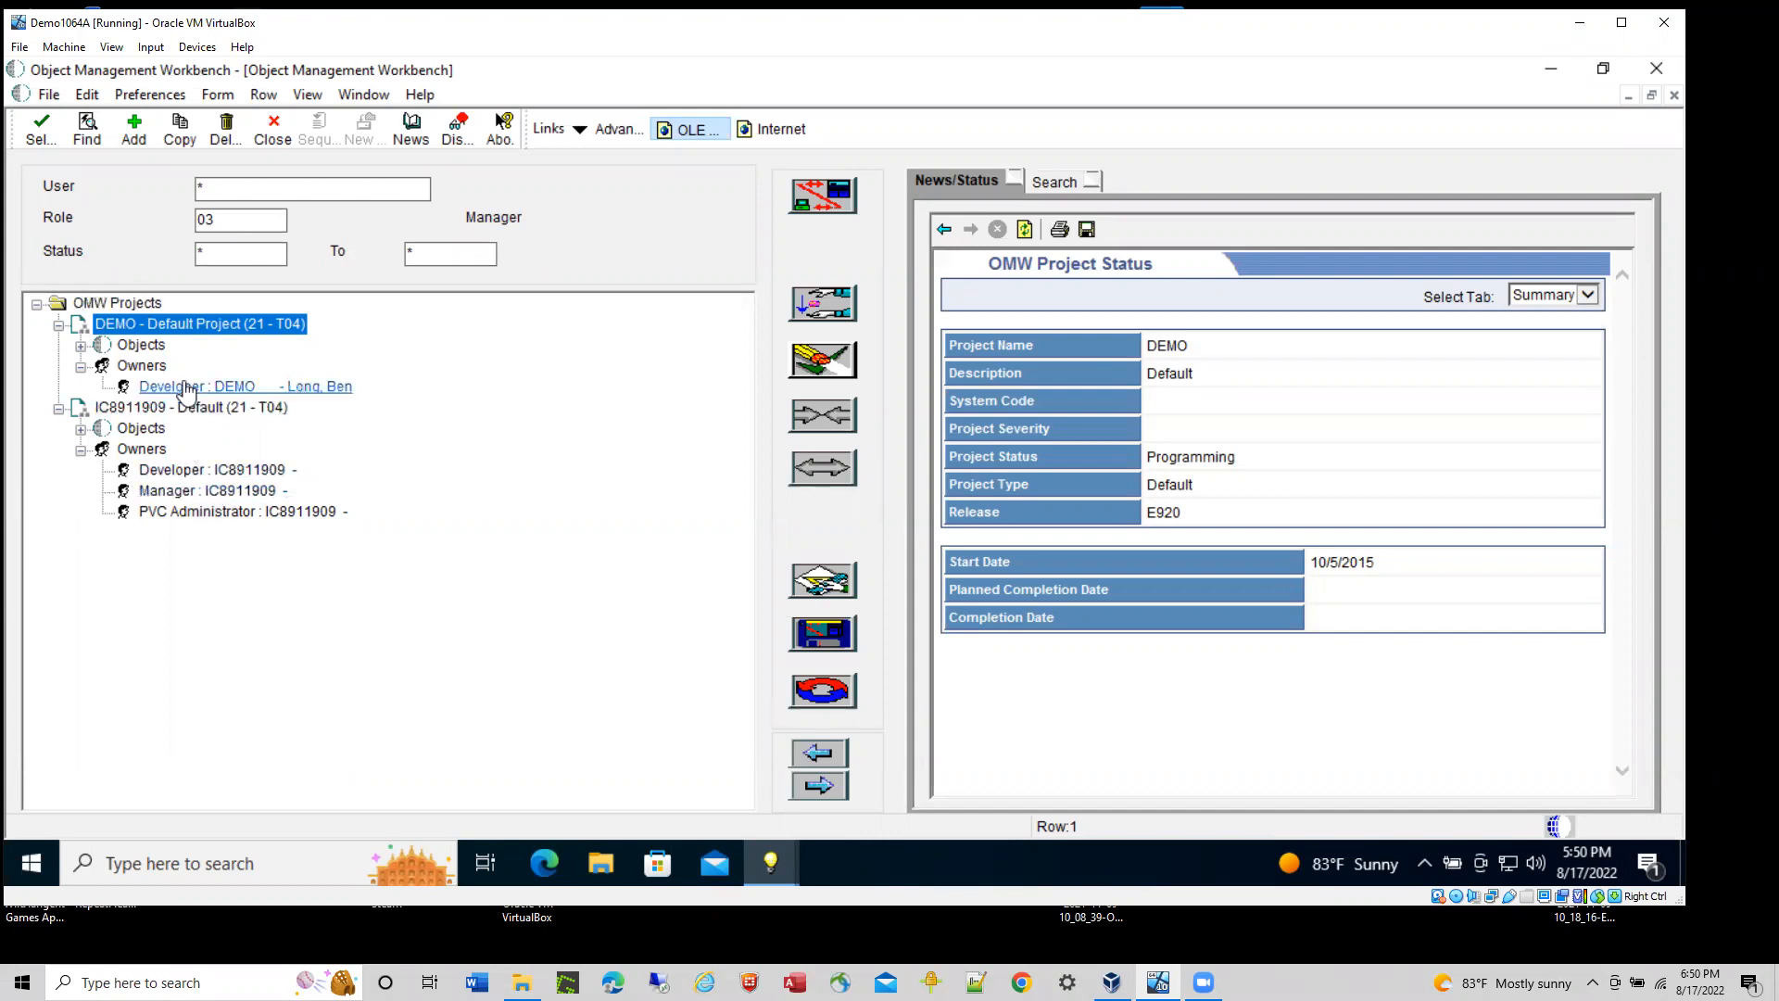
# - Set the project search's user to DEMO and its role to *
pyautogui.click(228, 225)
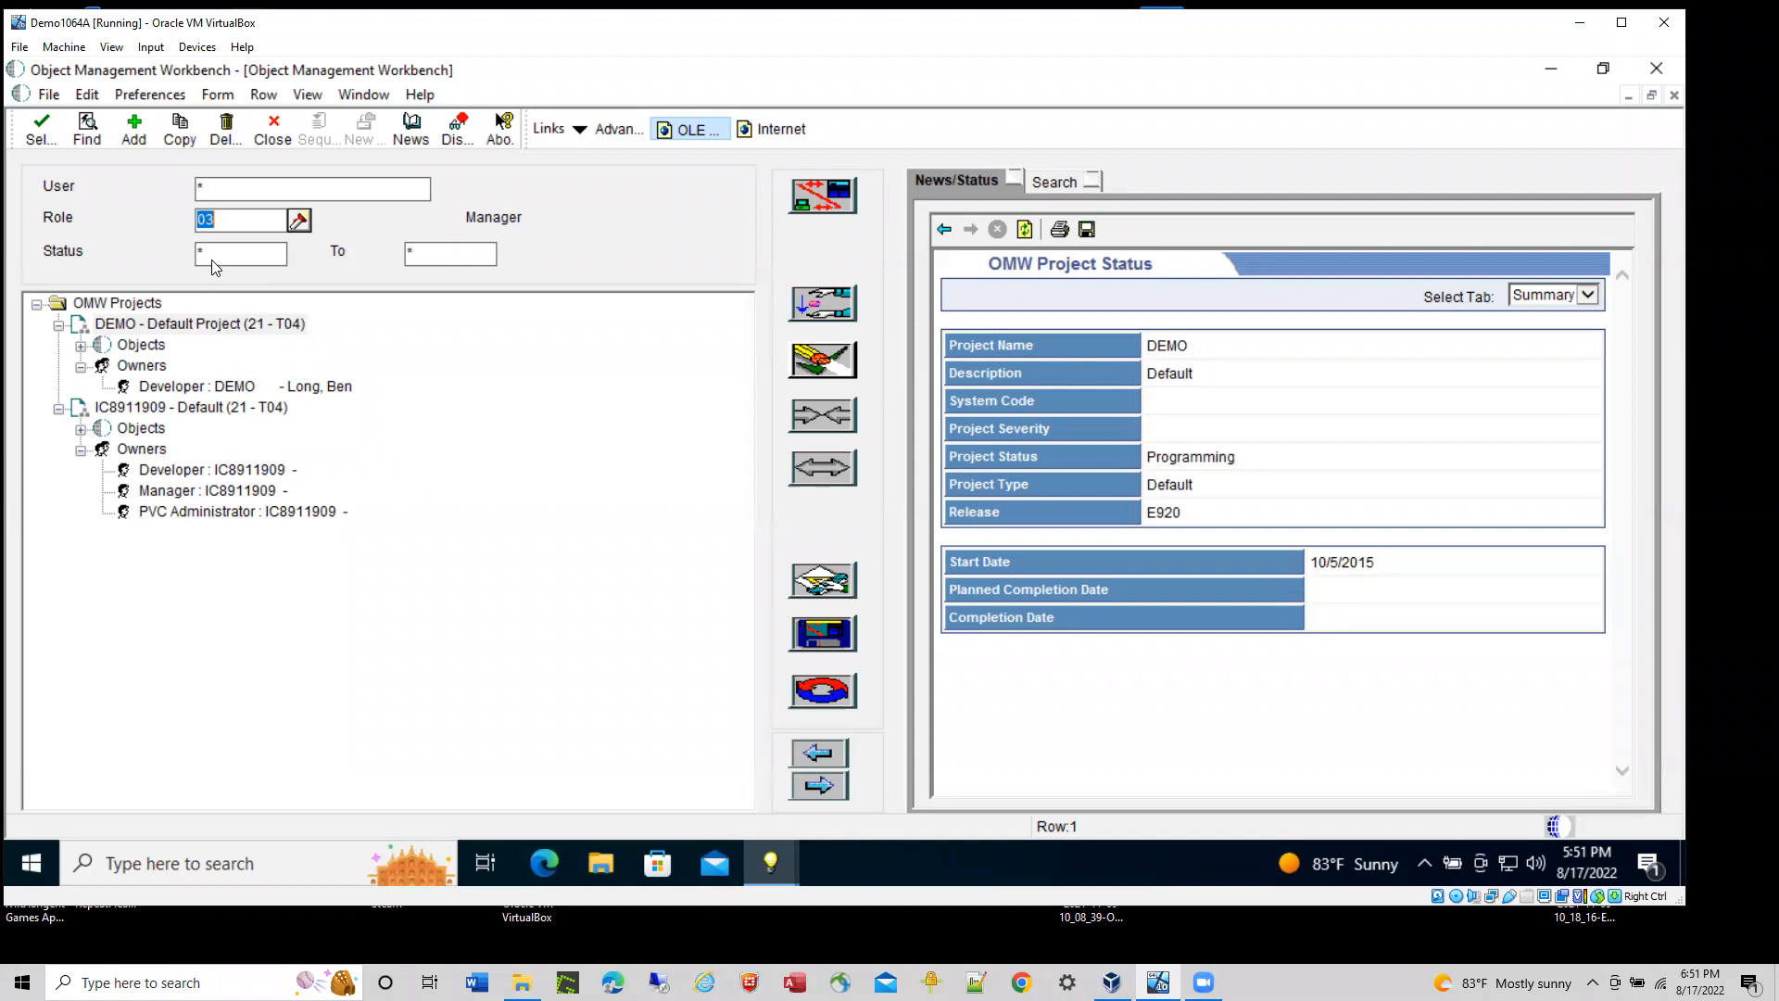
pyautogui.click(218, 197)
pyautogui.click(234, 223)
pyautogui.press('BackSpace')
pyautogui.write('*')
# - Limit the project search to statuses 21 to 26 and find the matching projects
pyautogui.click(222, 254)
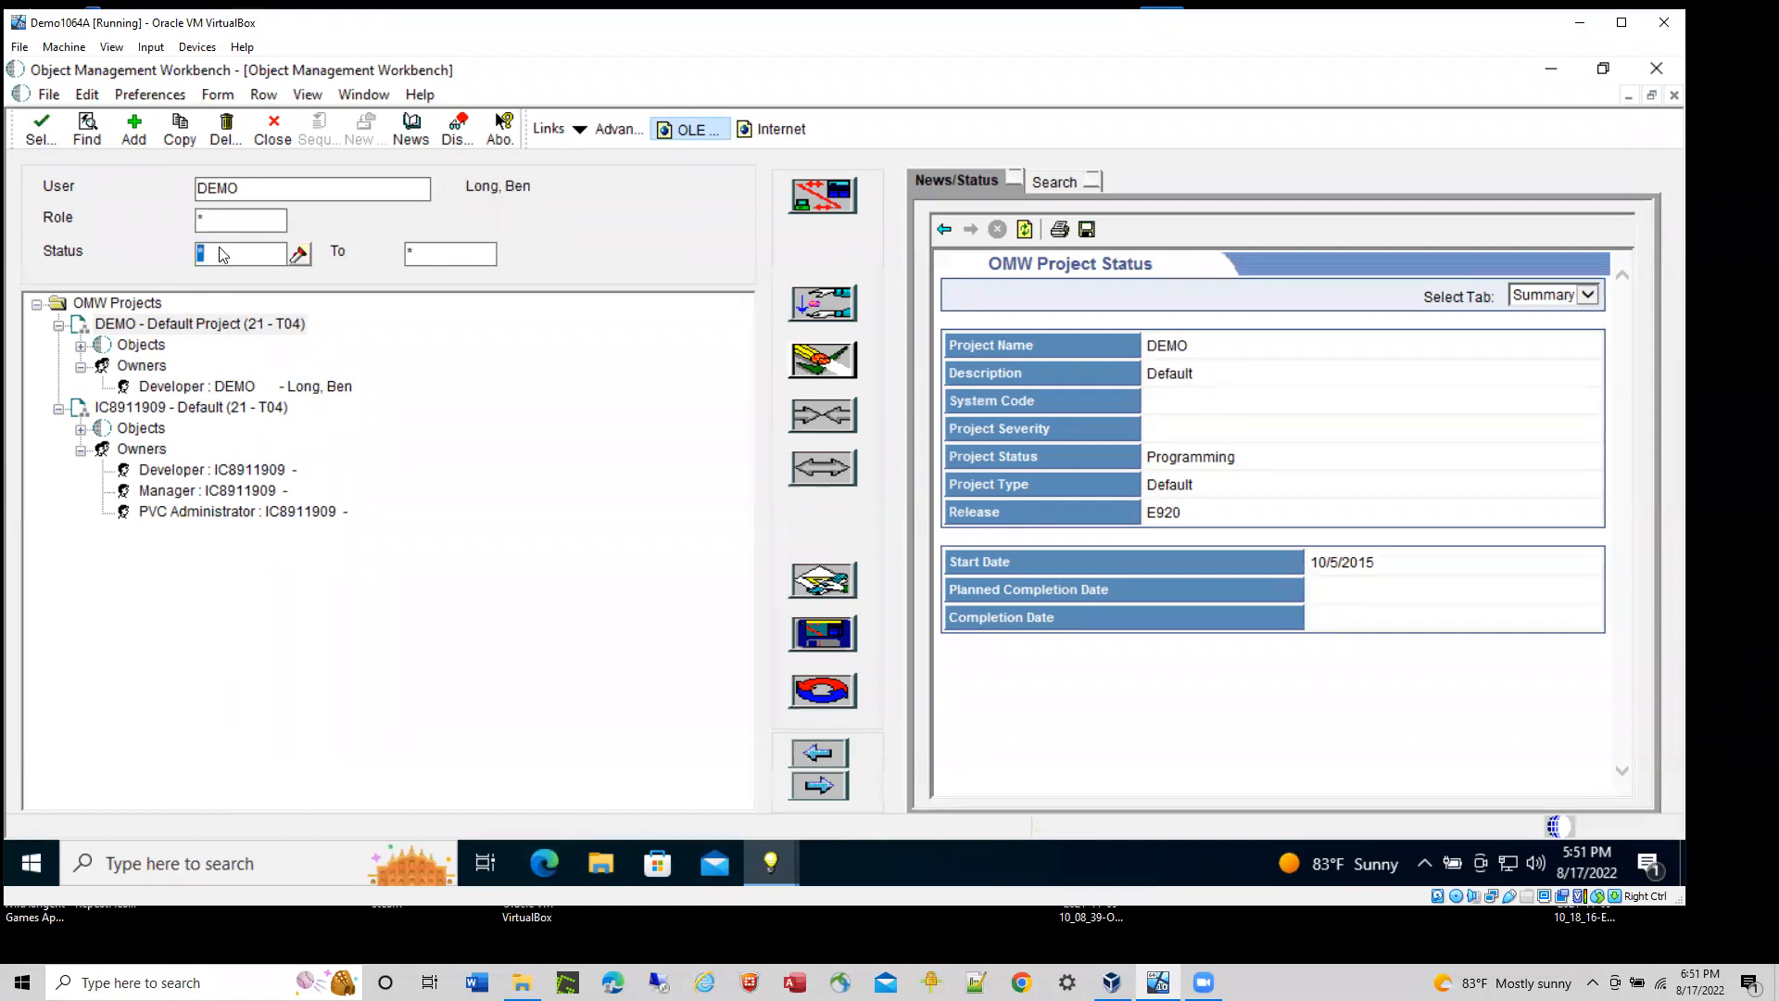
pyautogui.write('21')
pyautogui.click(419, 259)
pyautogui.write('26')
pyautogui.click(87, 128)
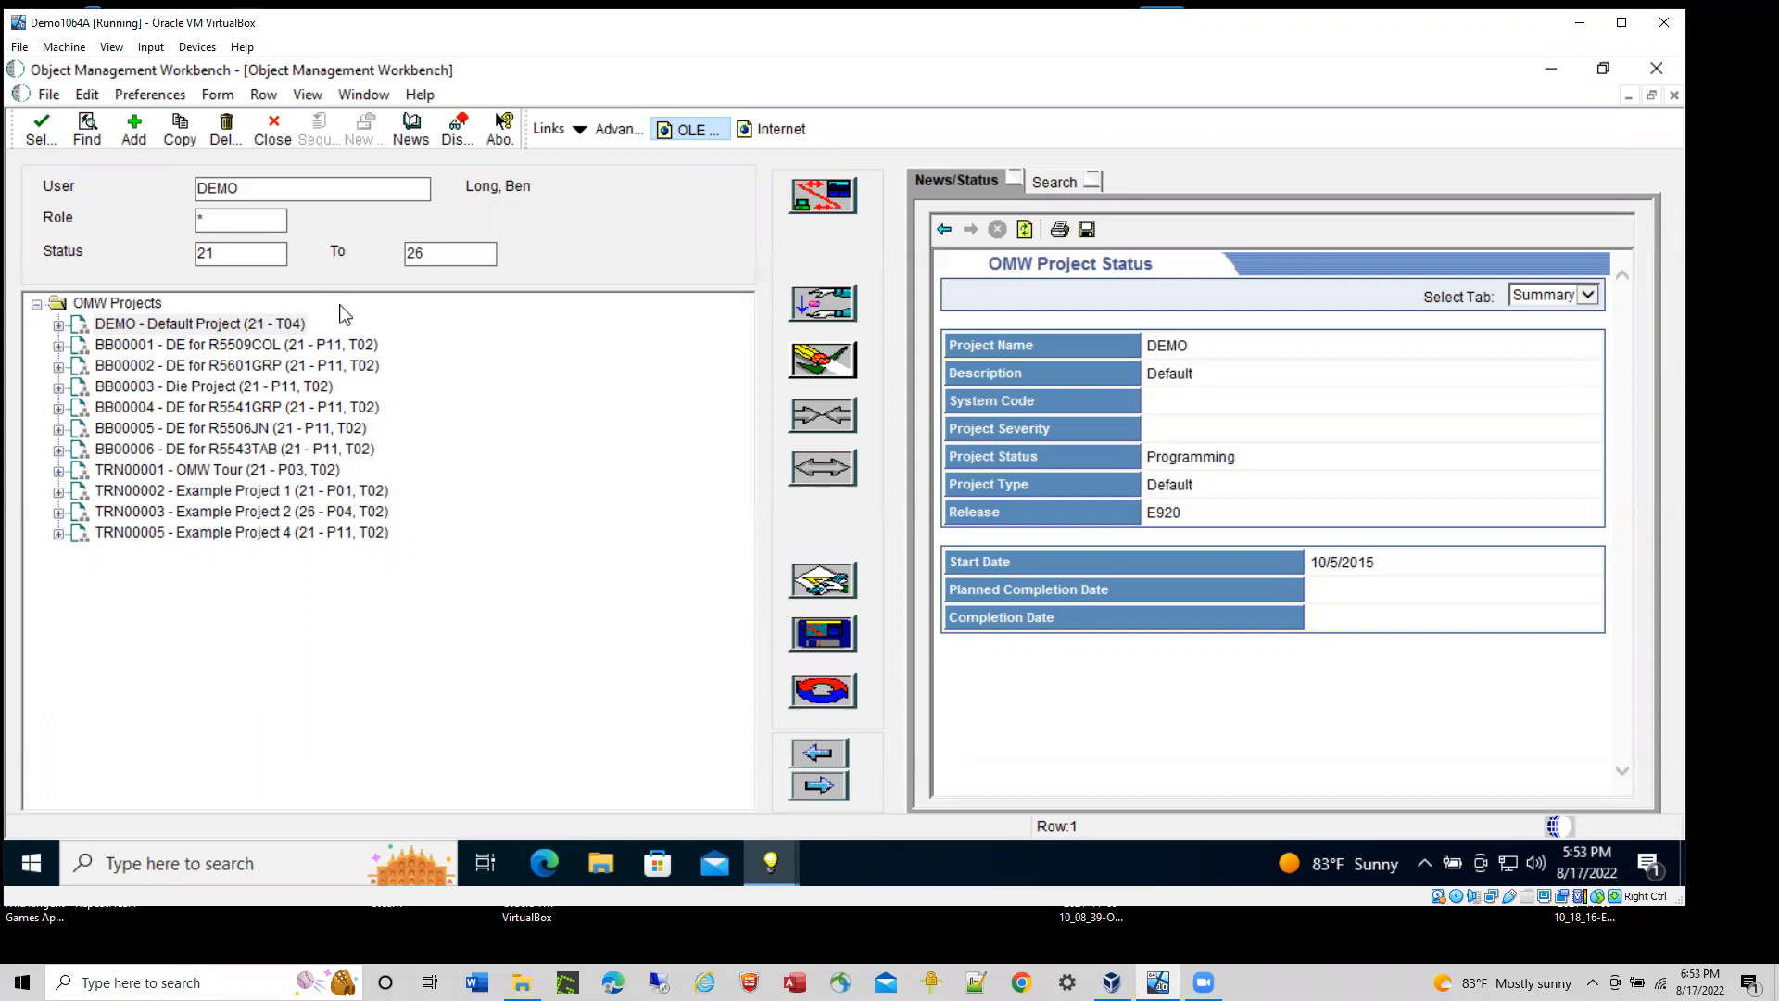
# - Show the object search and compare the object types that can be added to DEMO with the search categories, adding nothing
pyautogui.click(1065, 185)
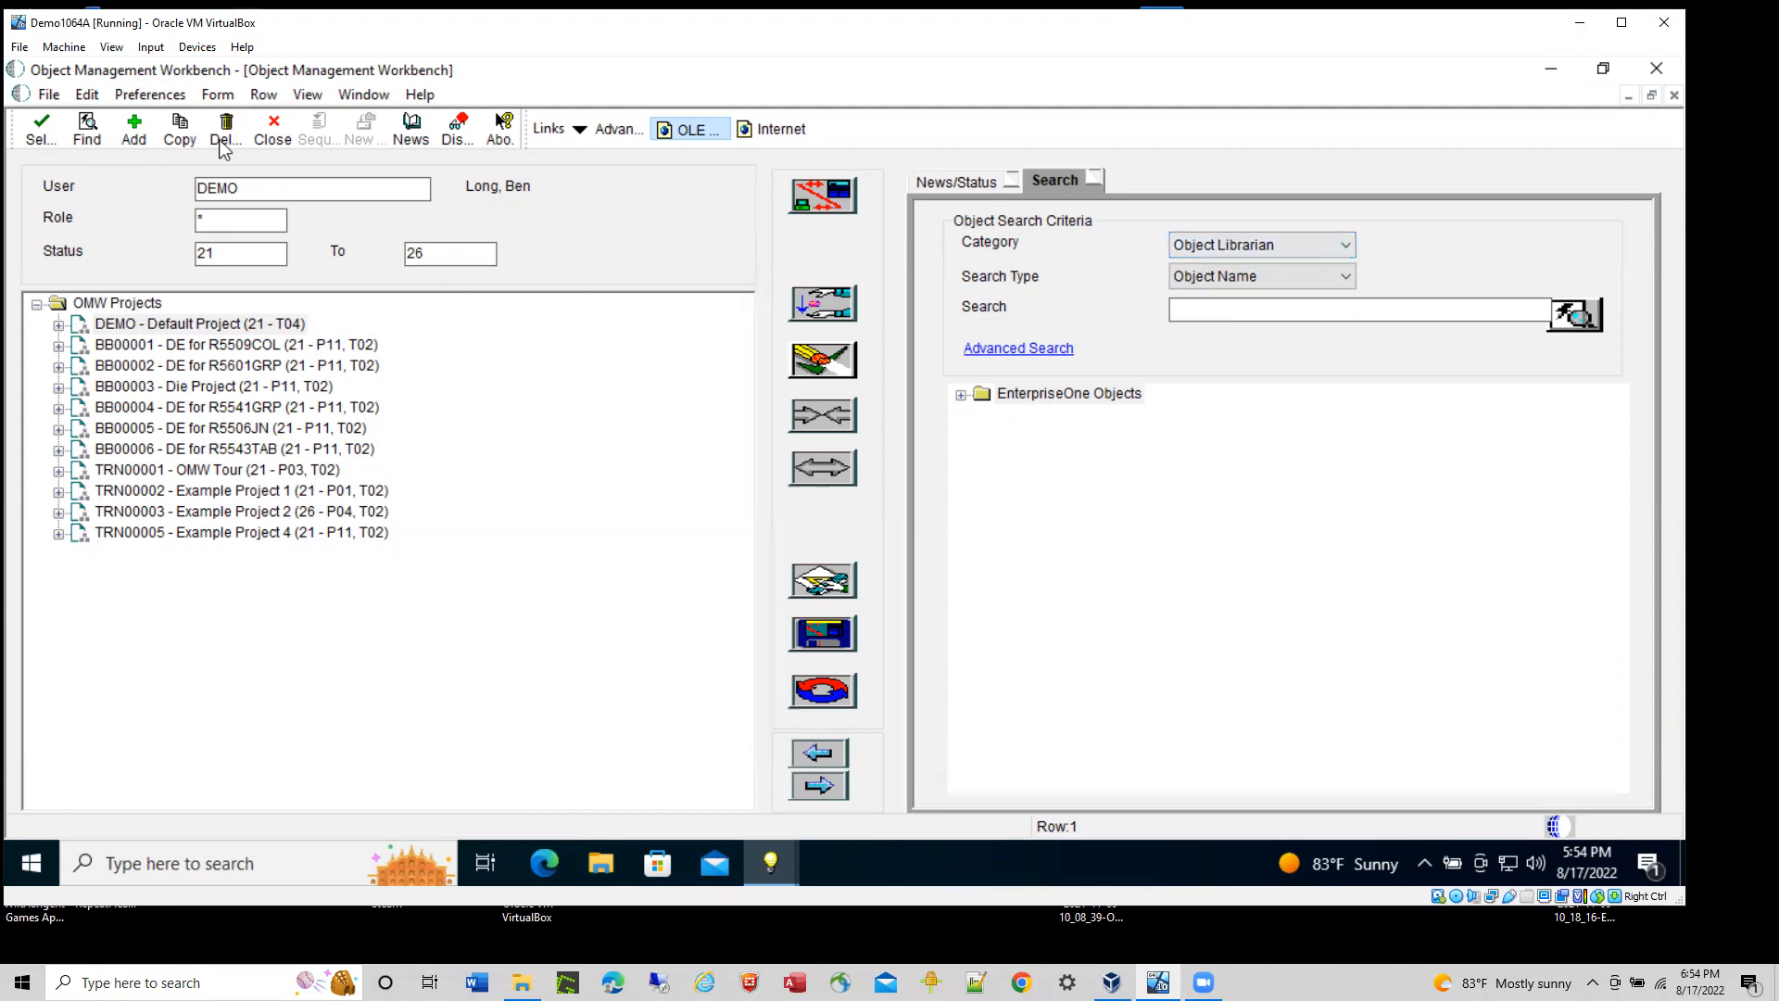
pyautogui.click(134, 135)
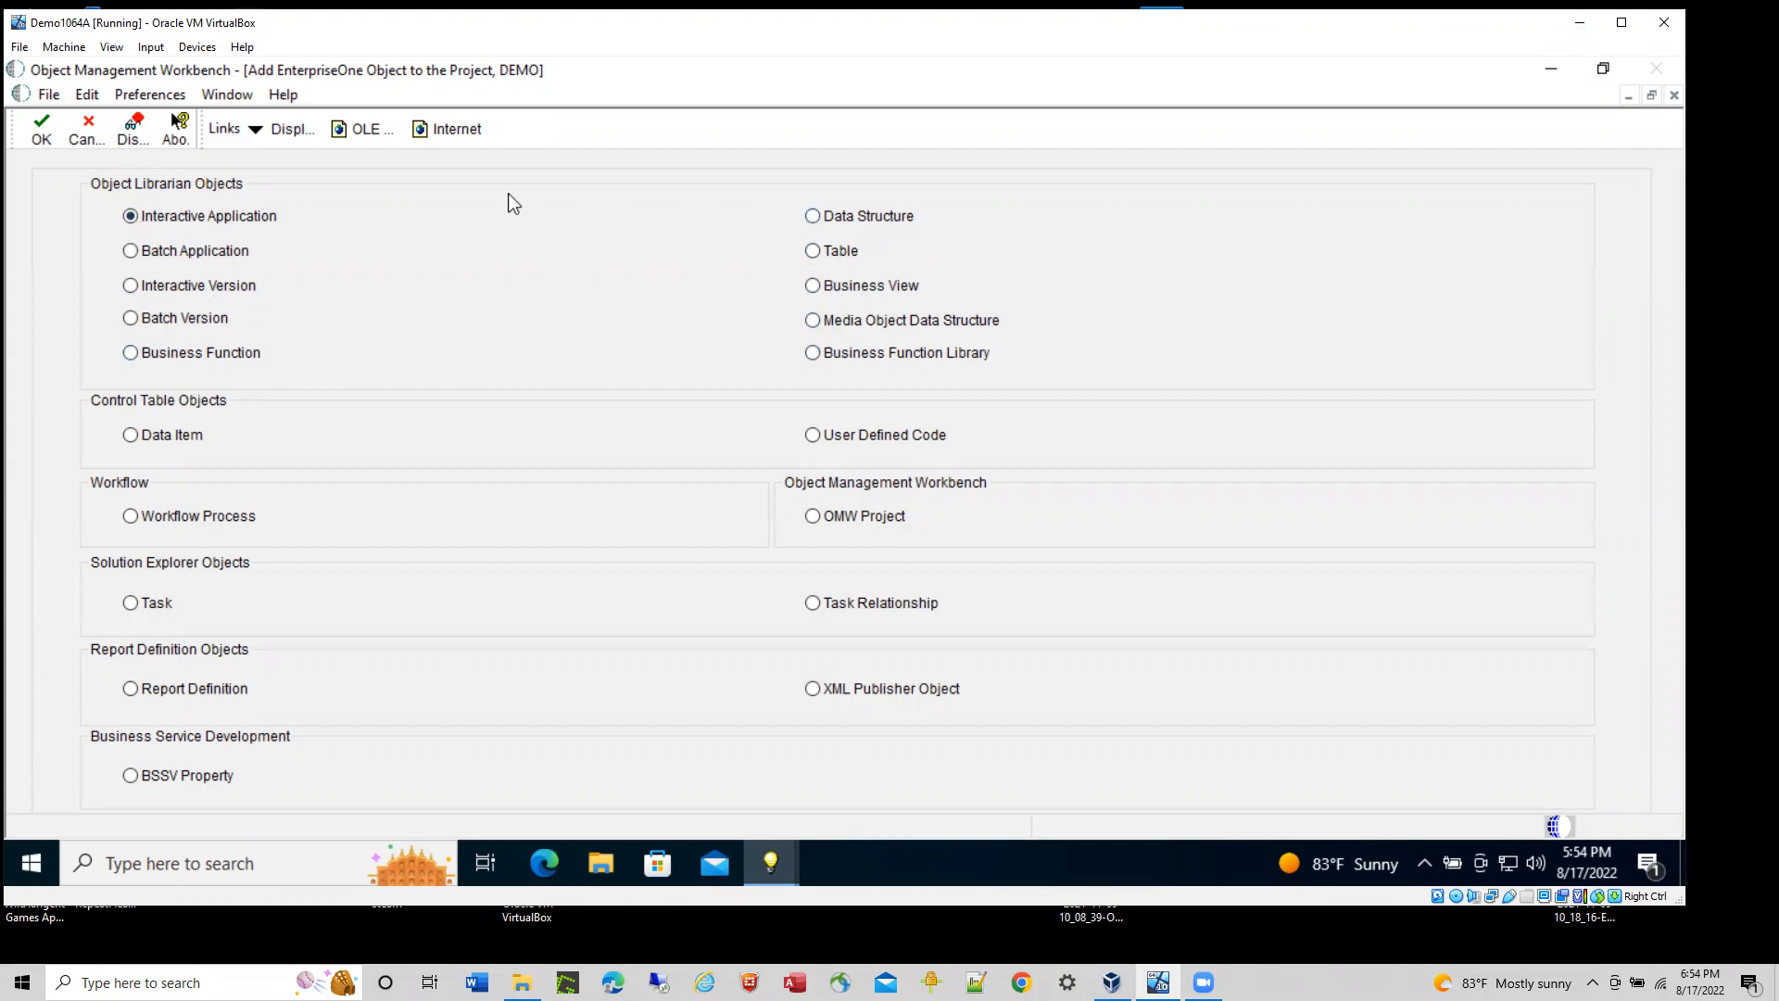
pyautogui.click(93, 135)
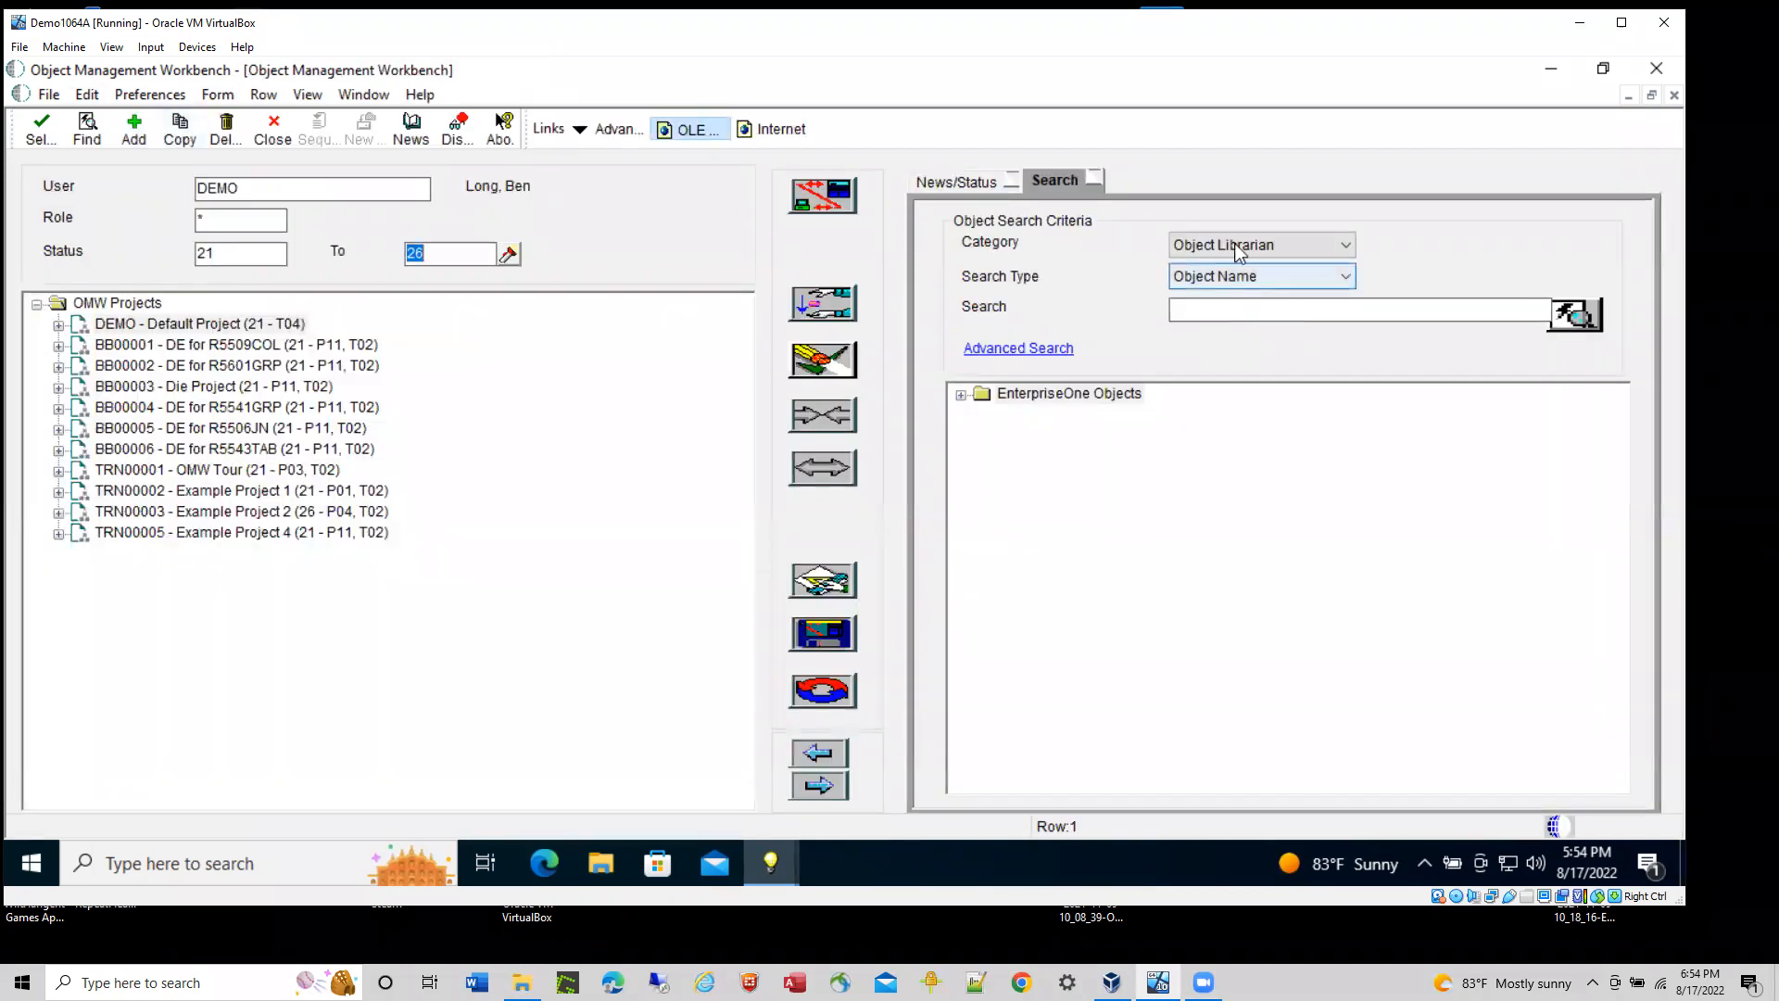
pyautogui.click(1225, 243)
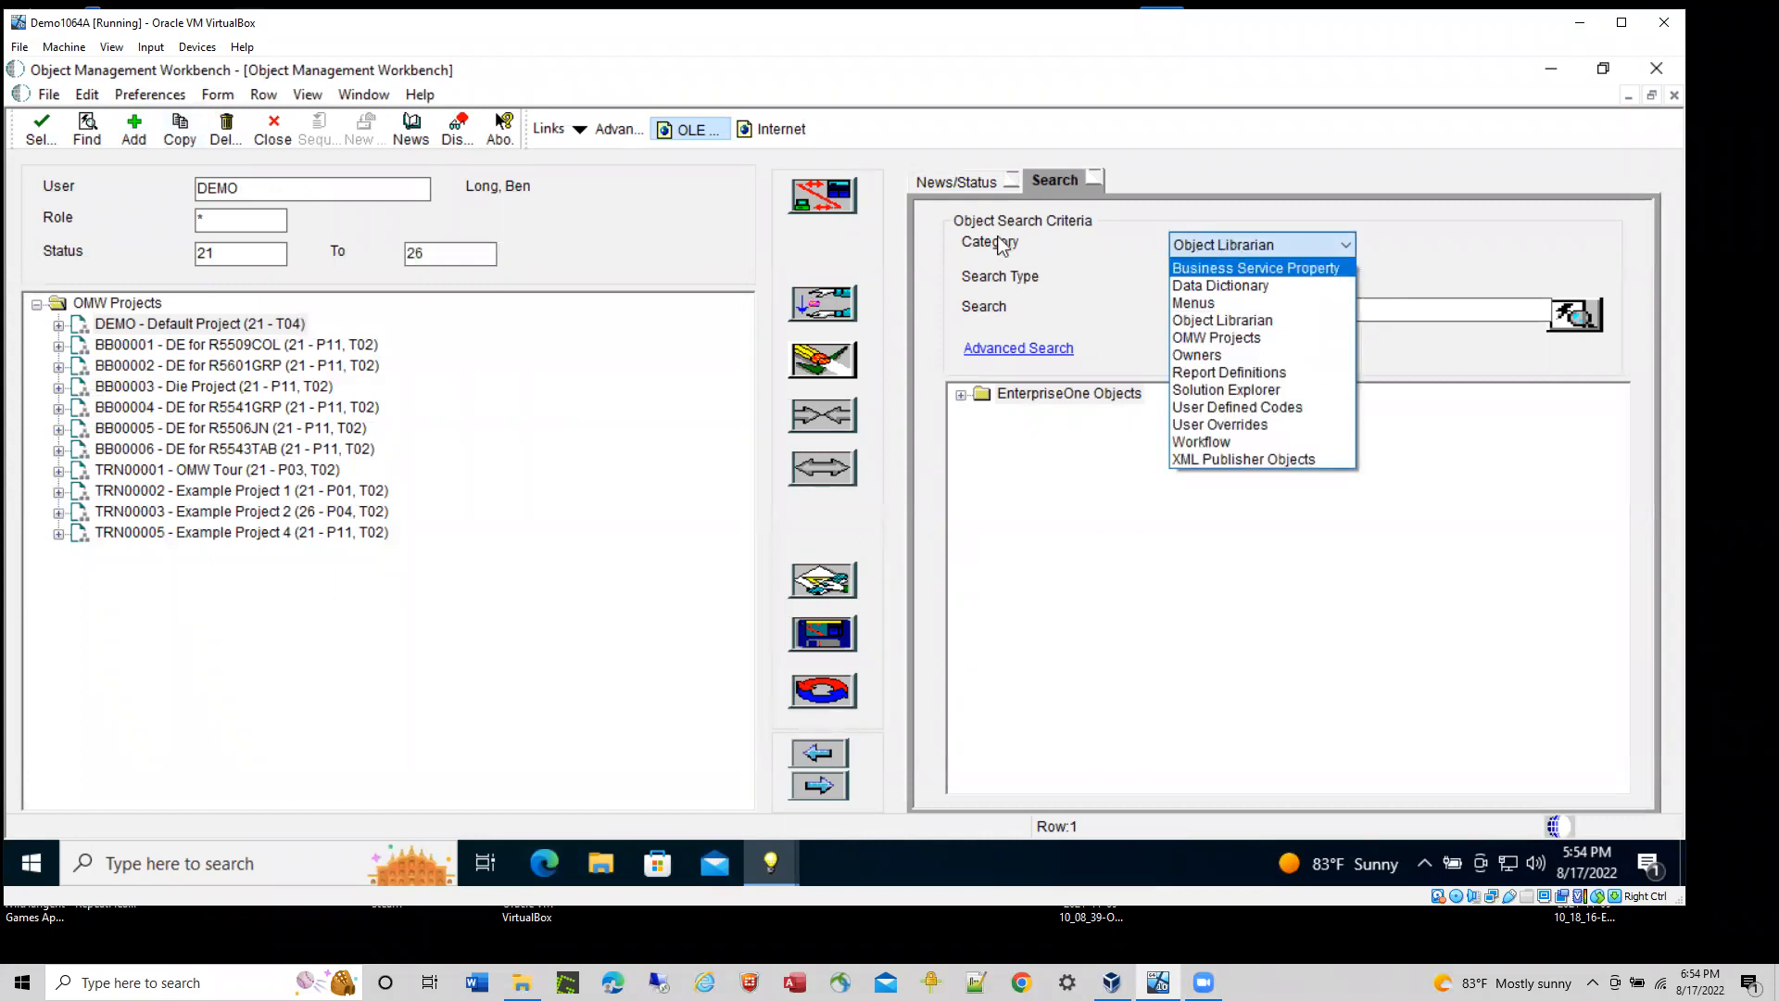
pyautogui.click(1271, 241)
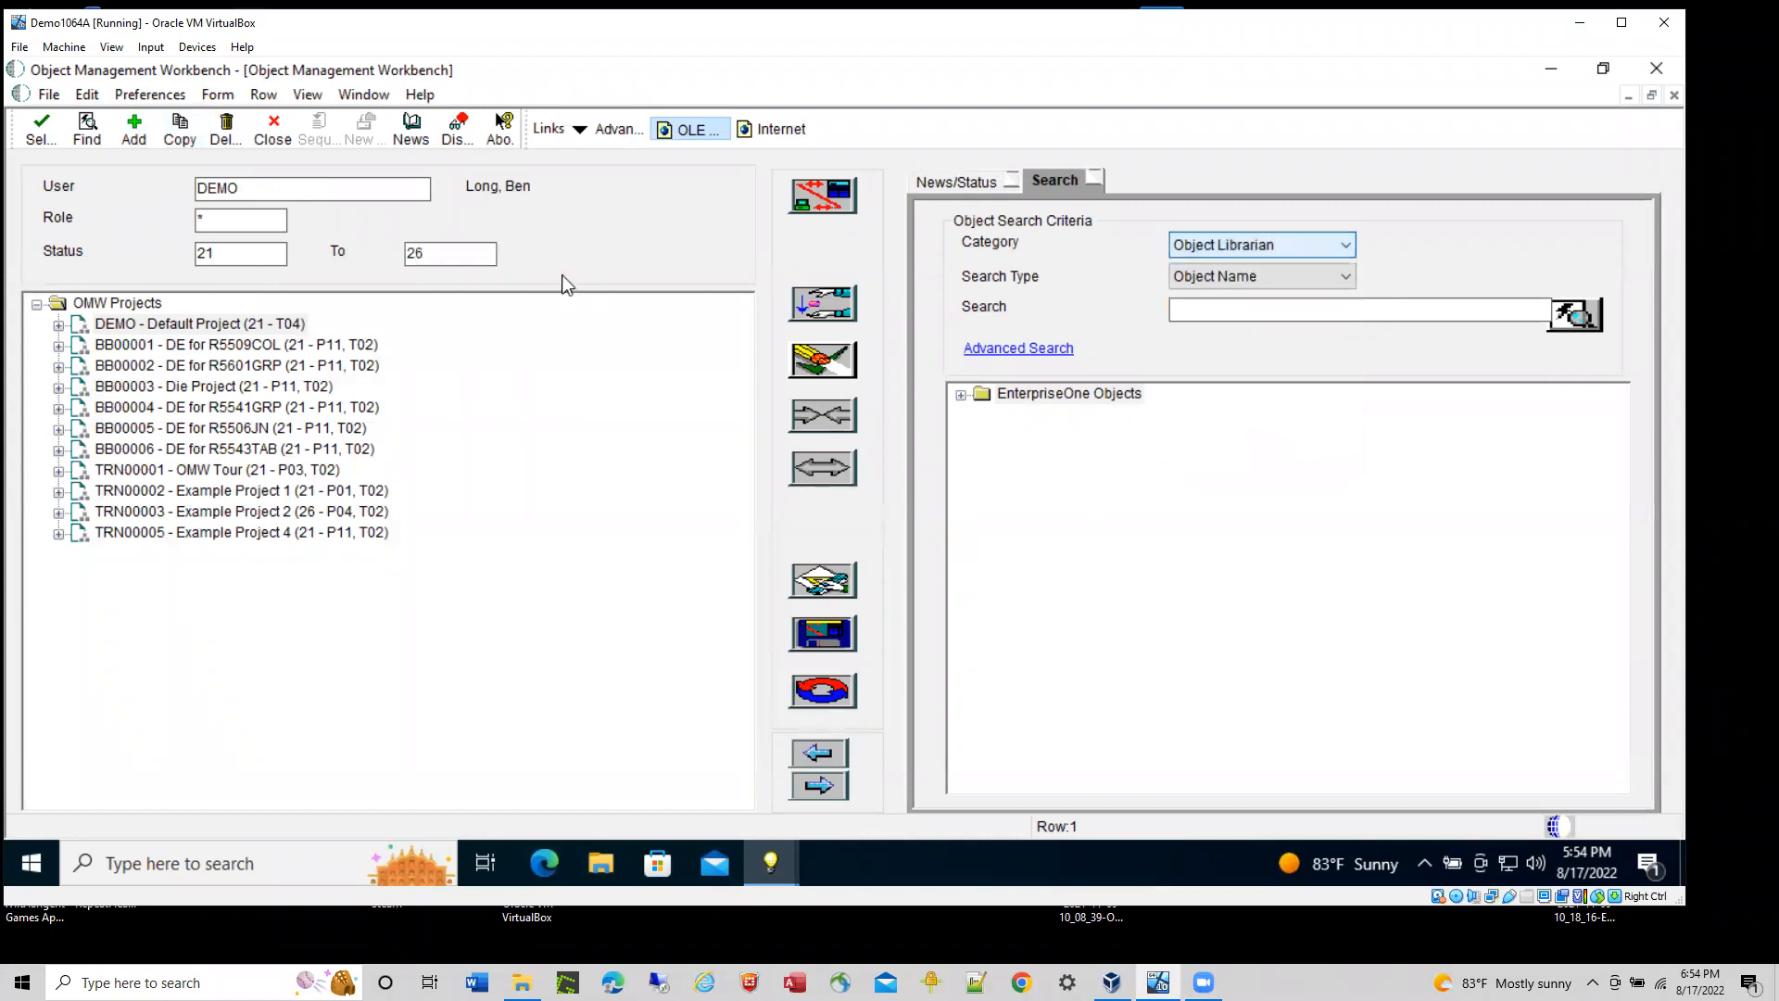
# - Review the object types that can be added to DEMO alongside the Solution Explorer task tree, returning to Object Management Workbench without adding any
pyautogui.click(134, 130)
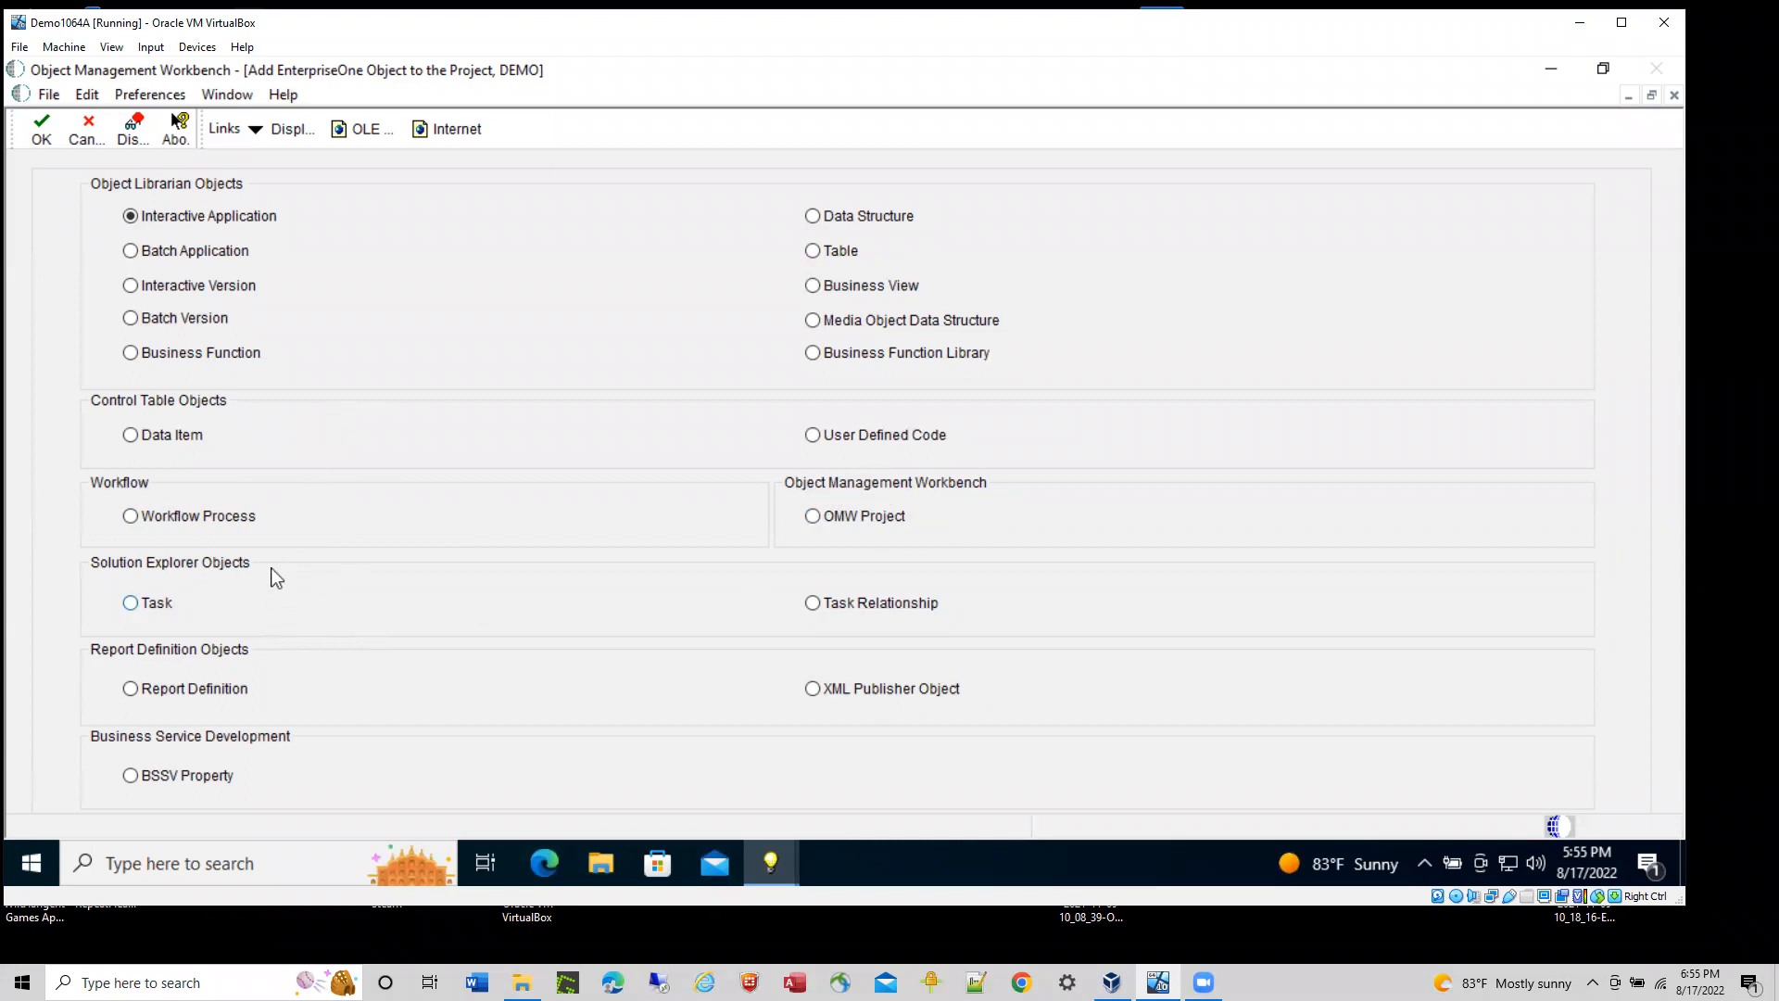
pyautogui.click(89, 139)
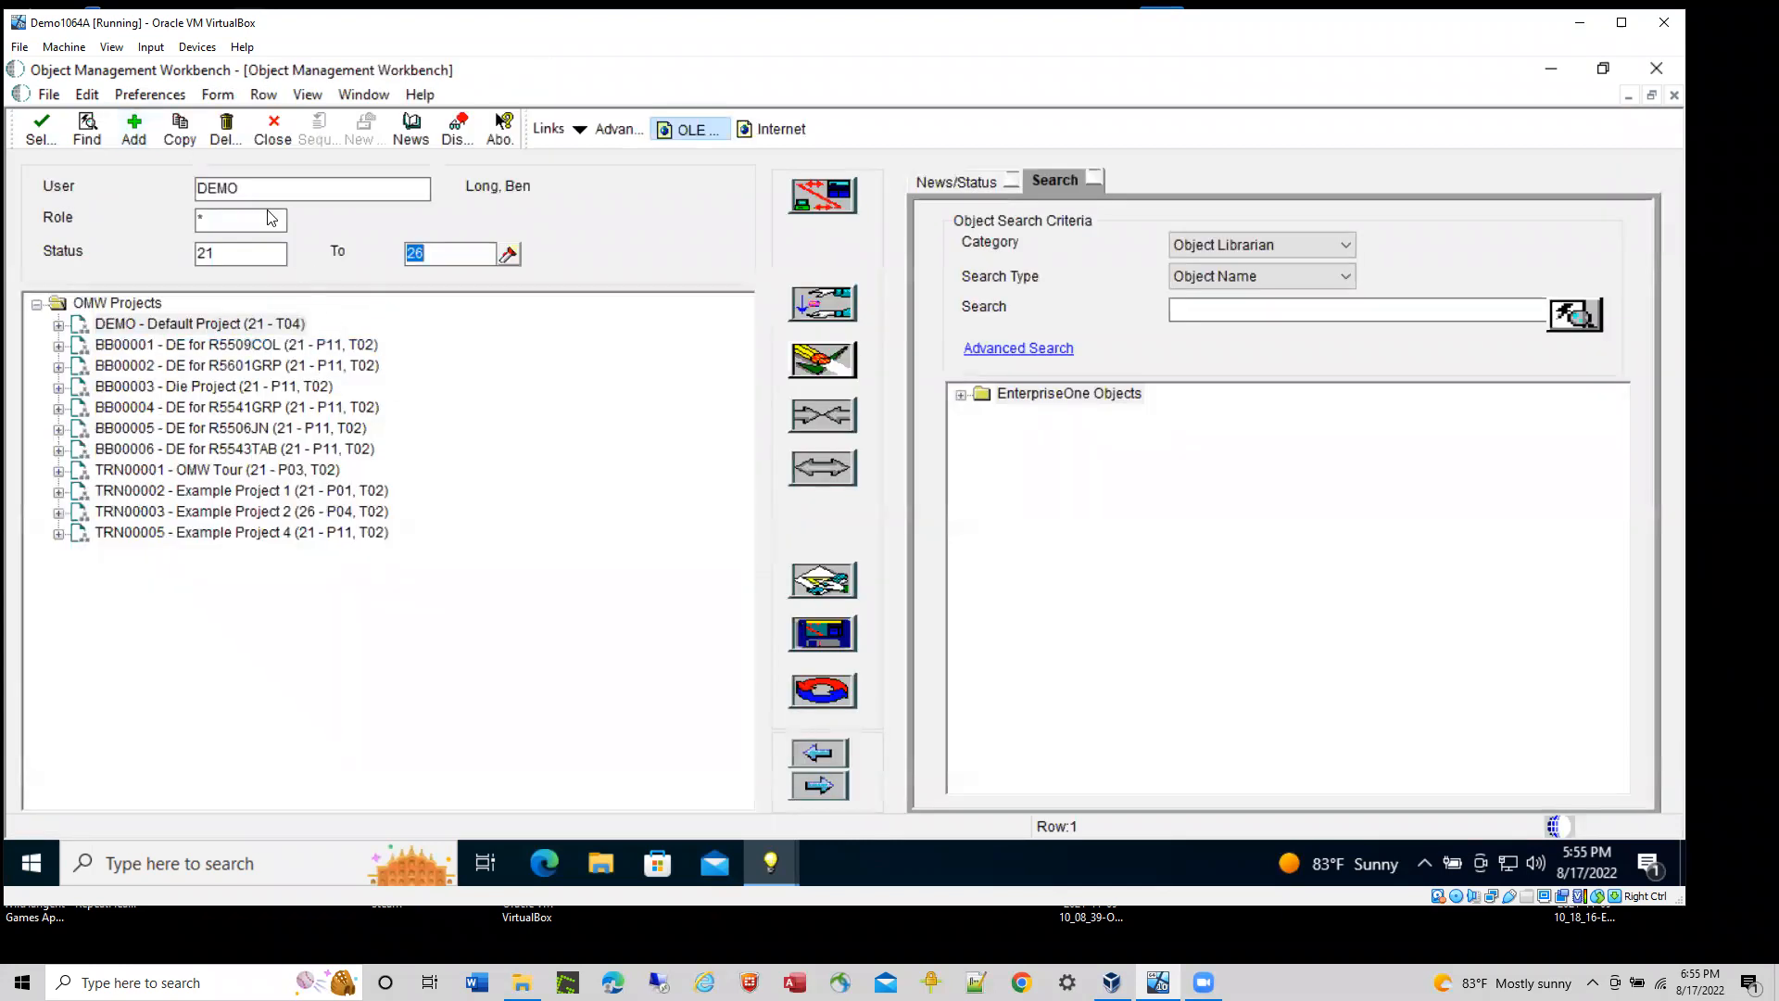
pyautogui.moveTo(777, 869)
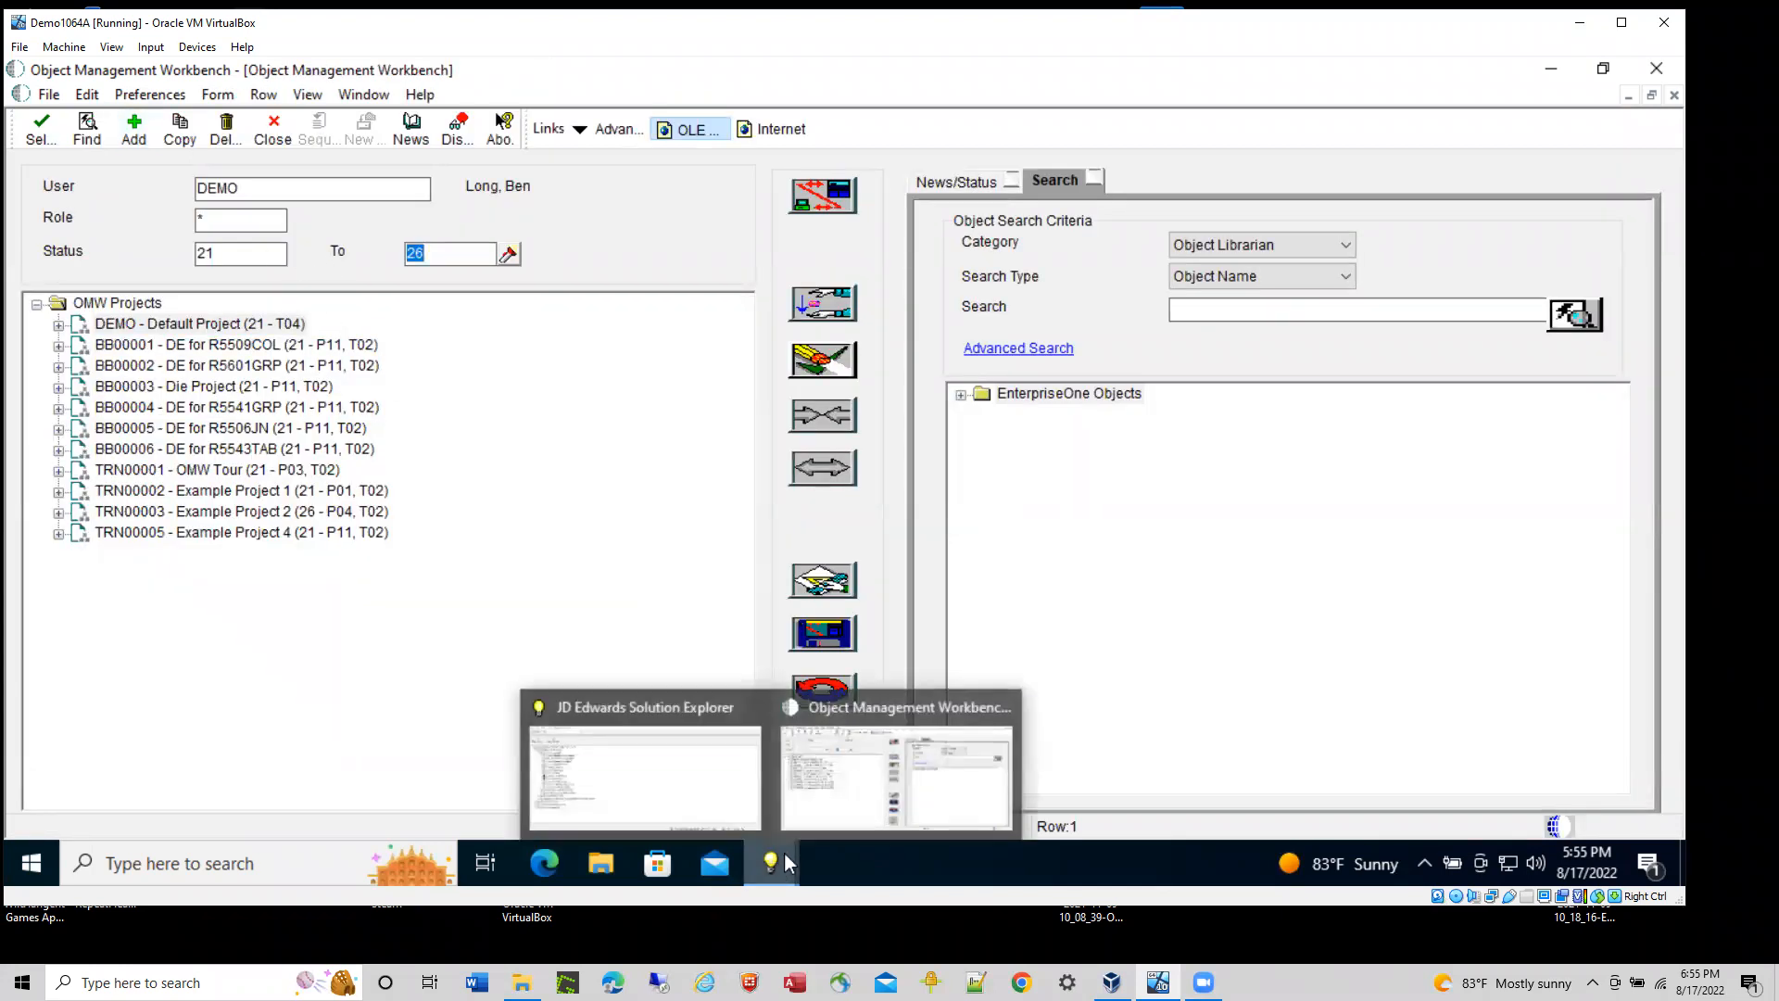
pyautogui.click(707, 804)
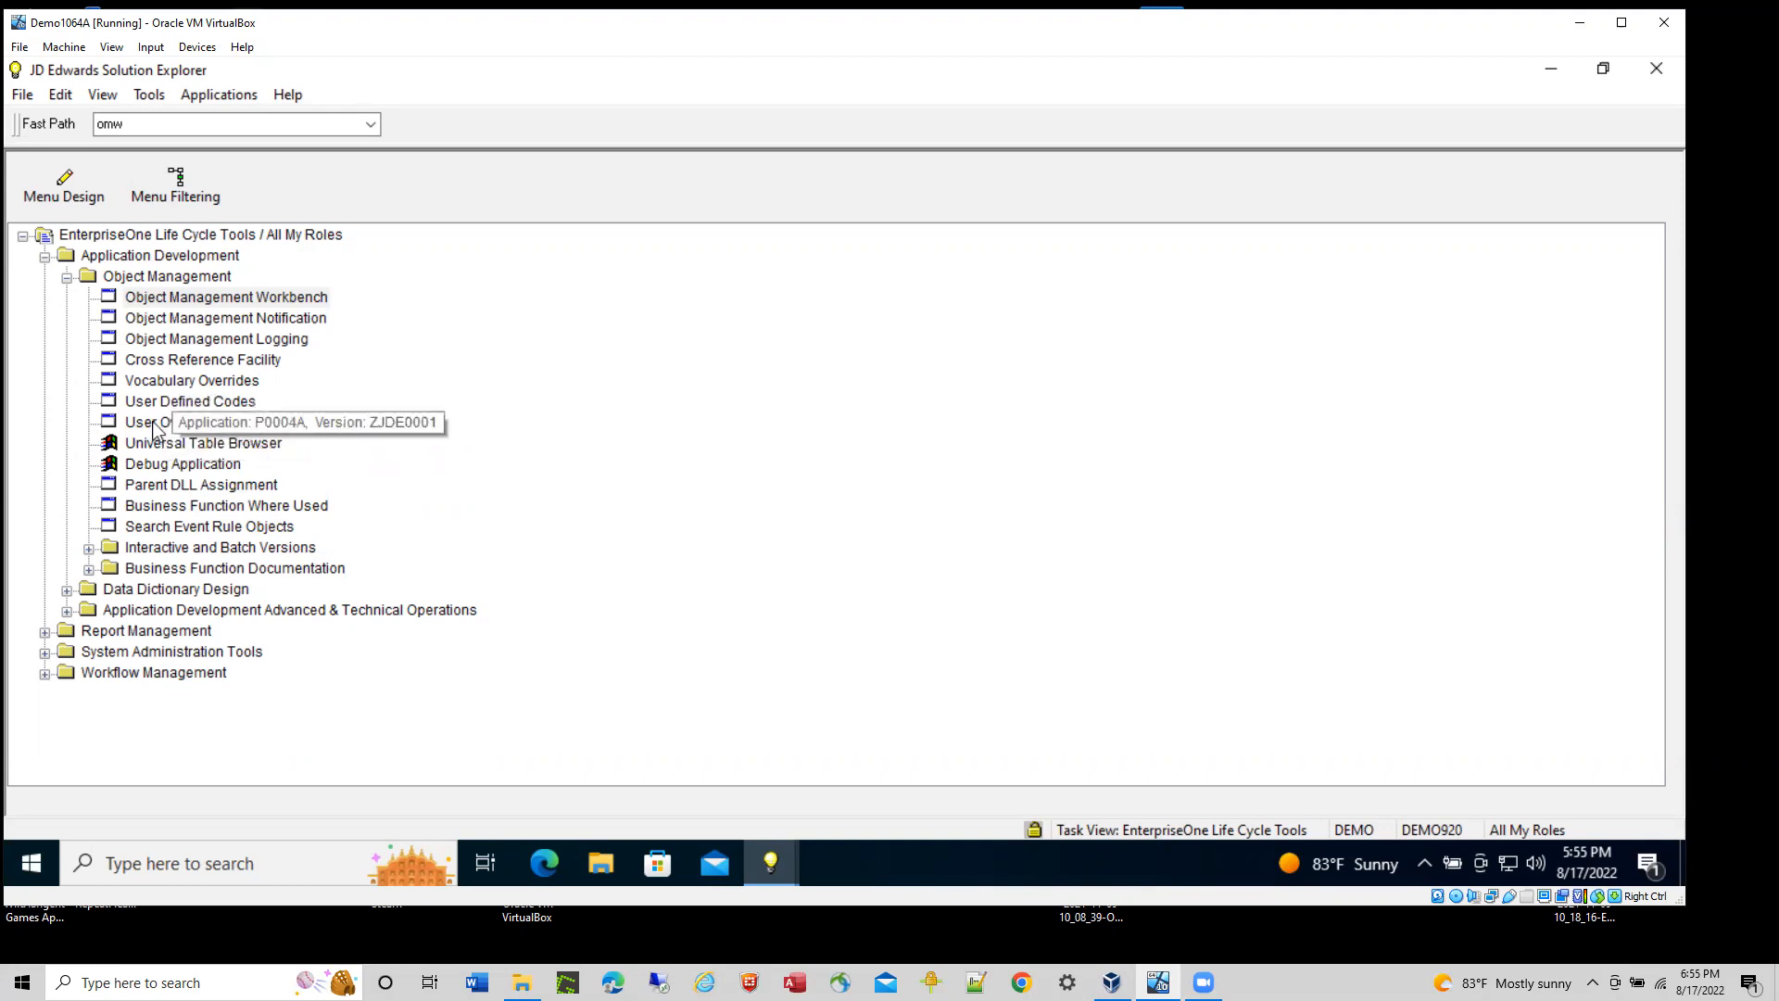
pyautogui.click(770, 862)
pyautogui.click(819, 815)
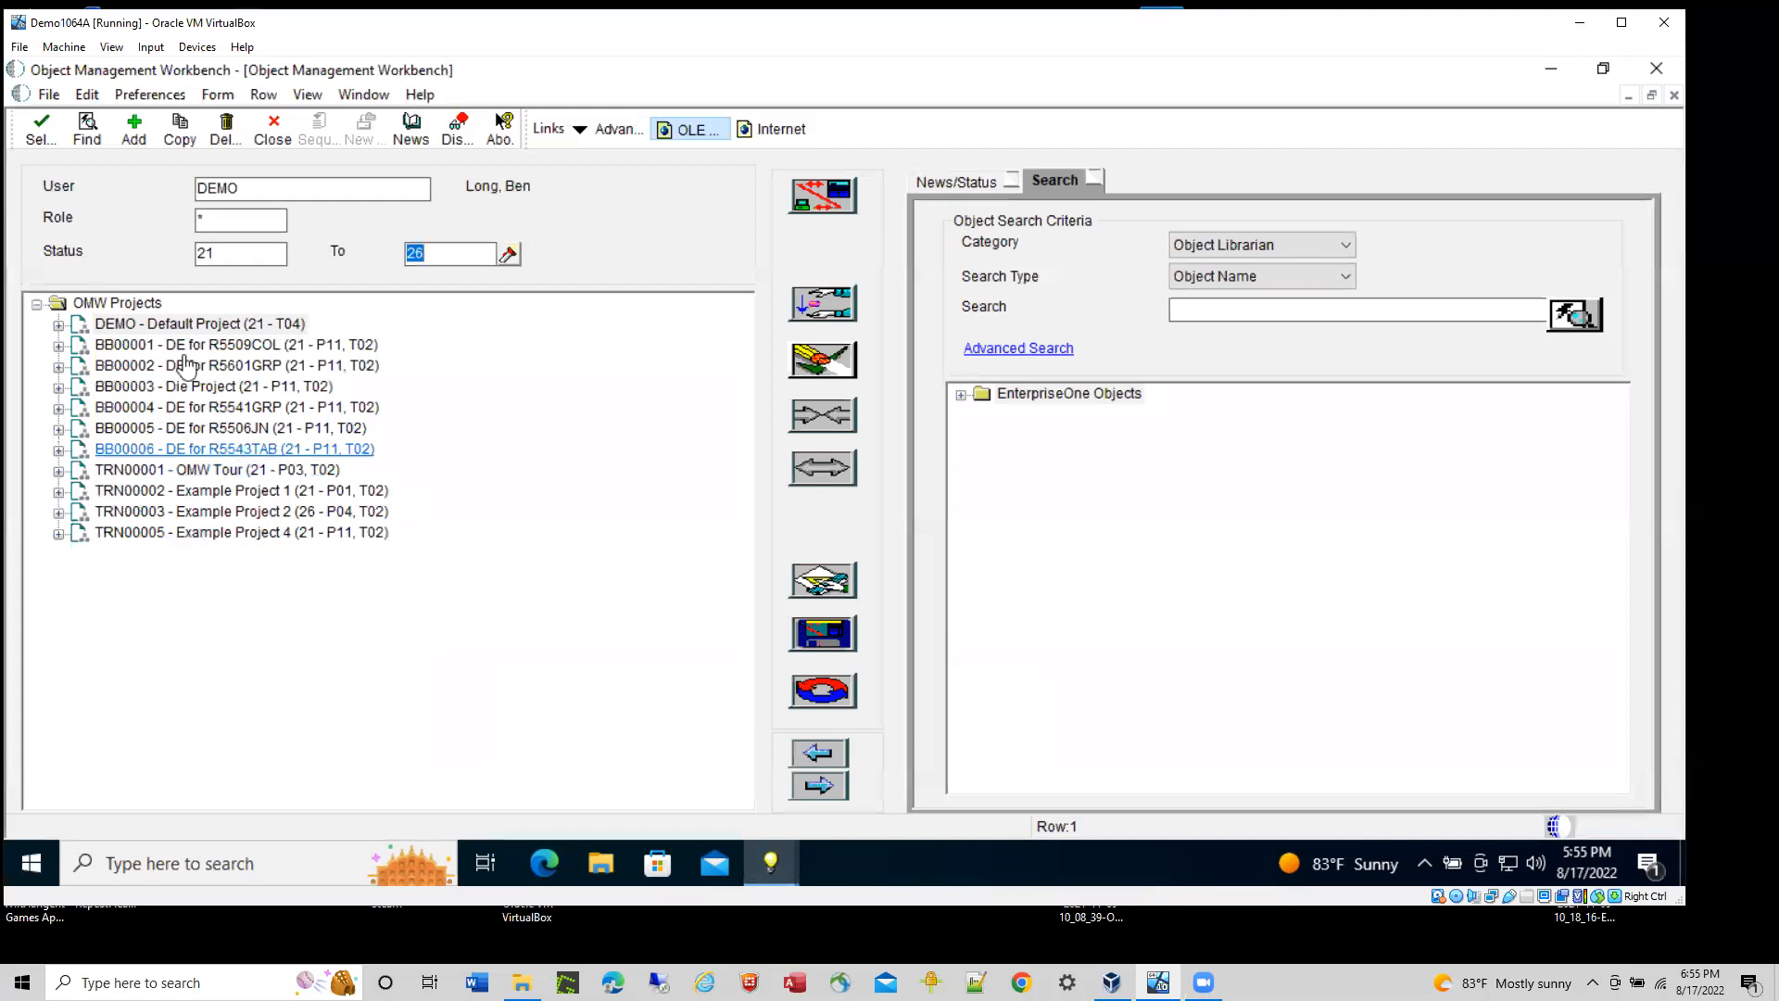
pyautogui.click(131, 139)
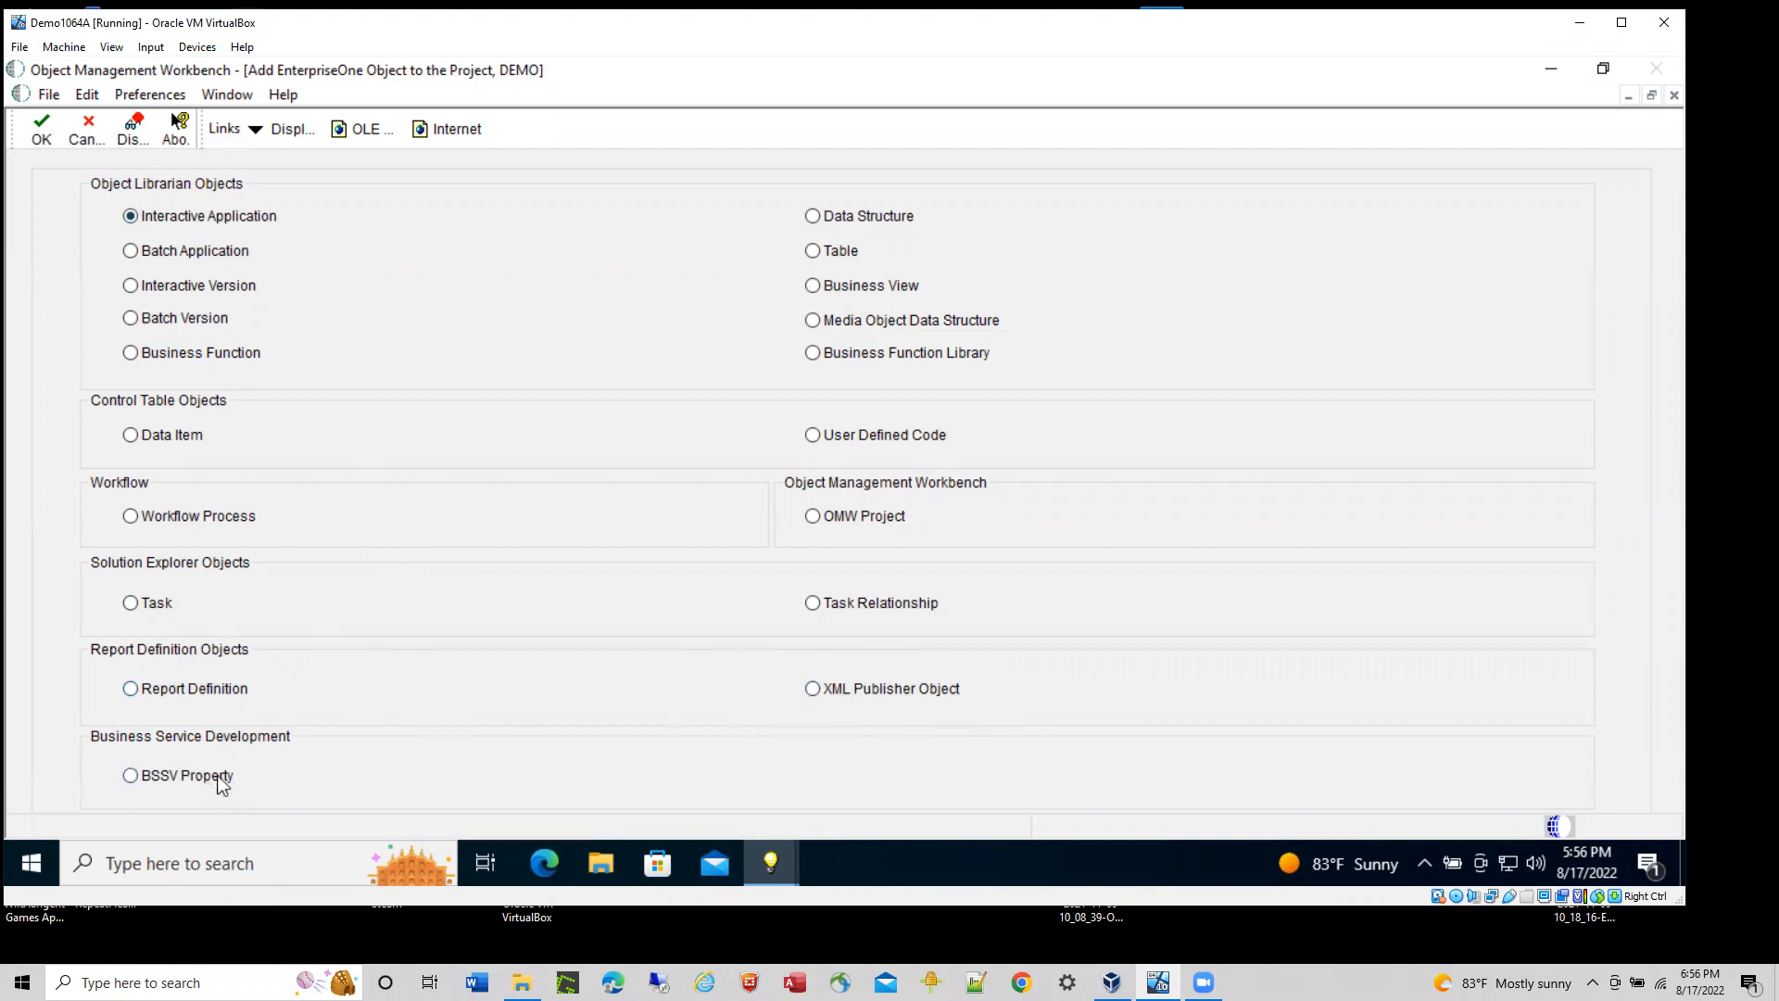
pyautogui.click(85, 132)
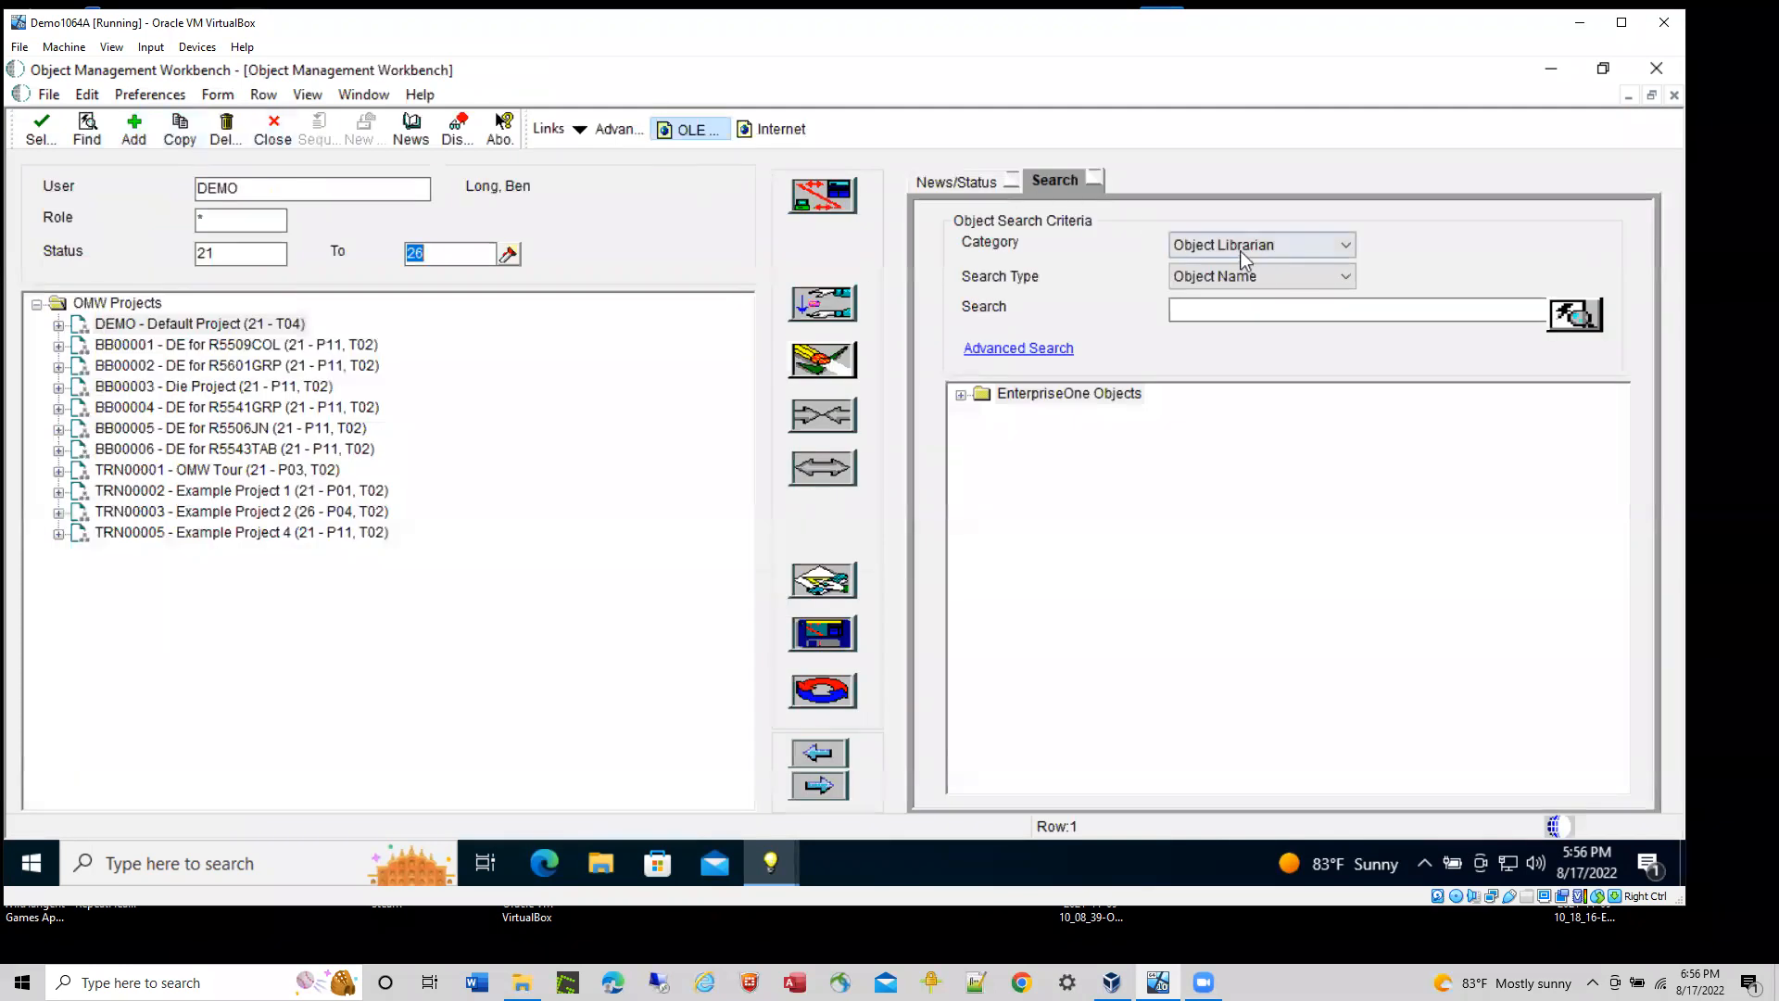
# - Search the Report Definitions category for RD names matching R* and browse the listed report definitions
pyautogui.click(1271, 251)
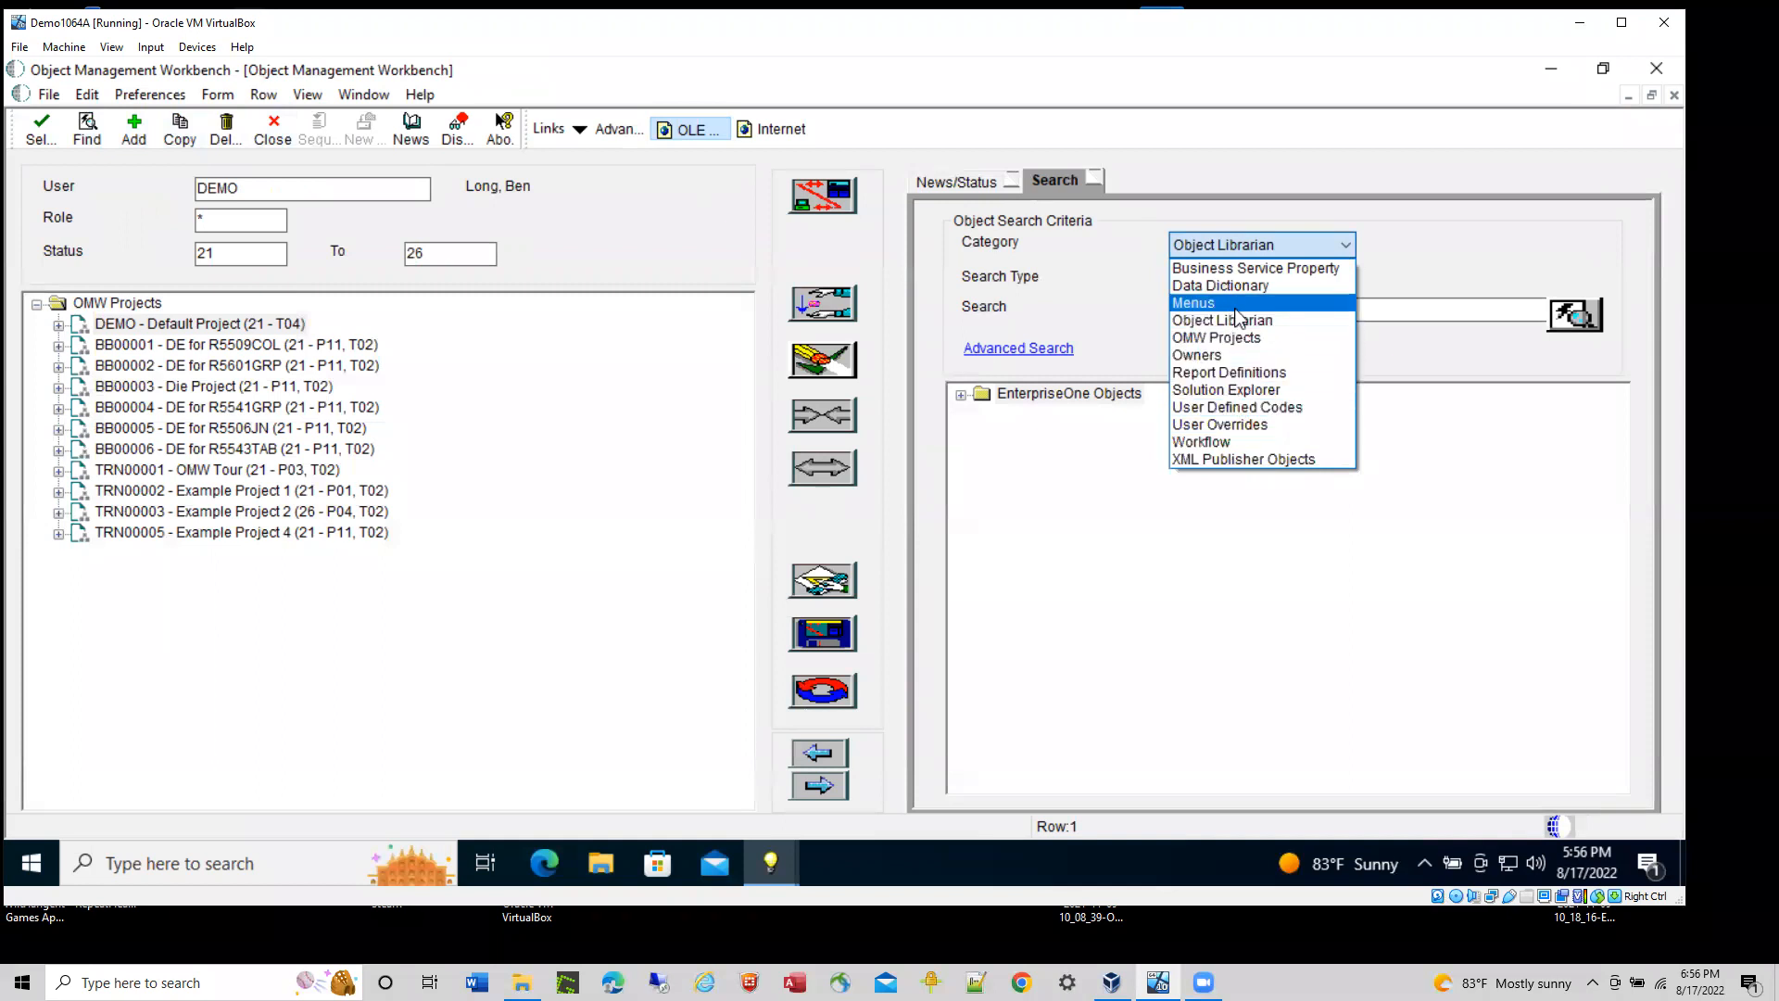
pyautogui.click(1253, 376)
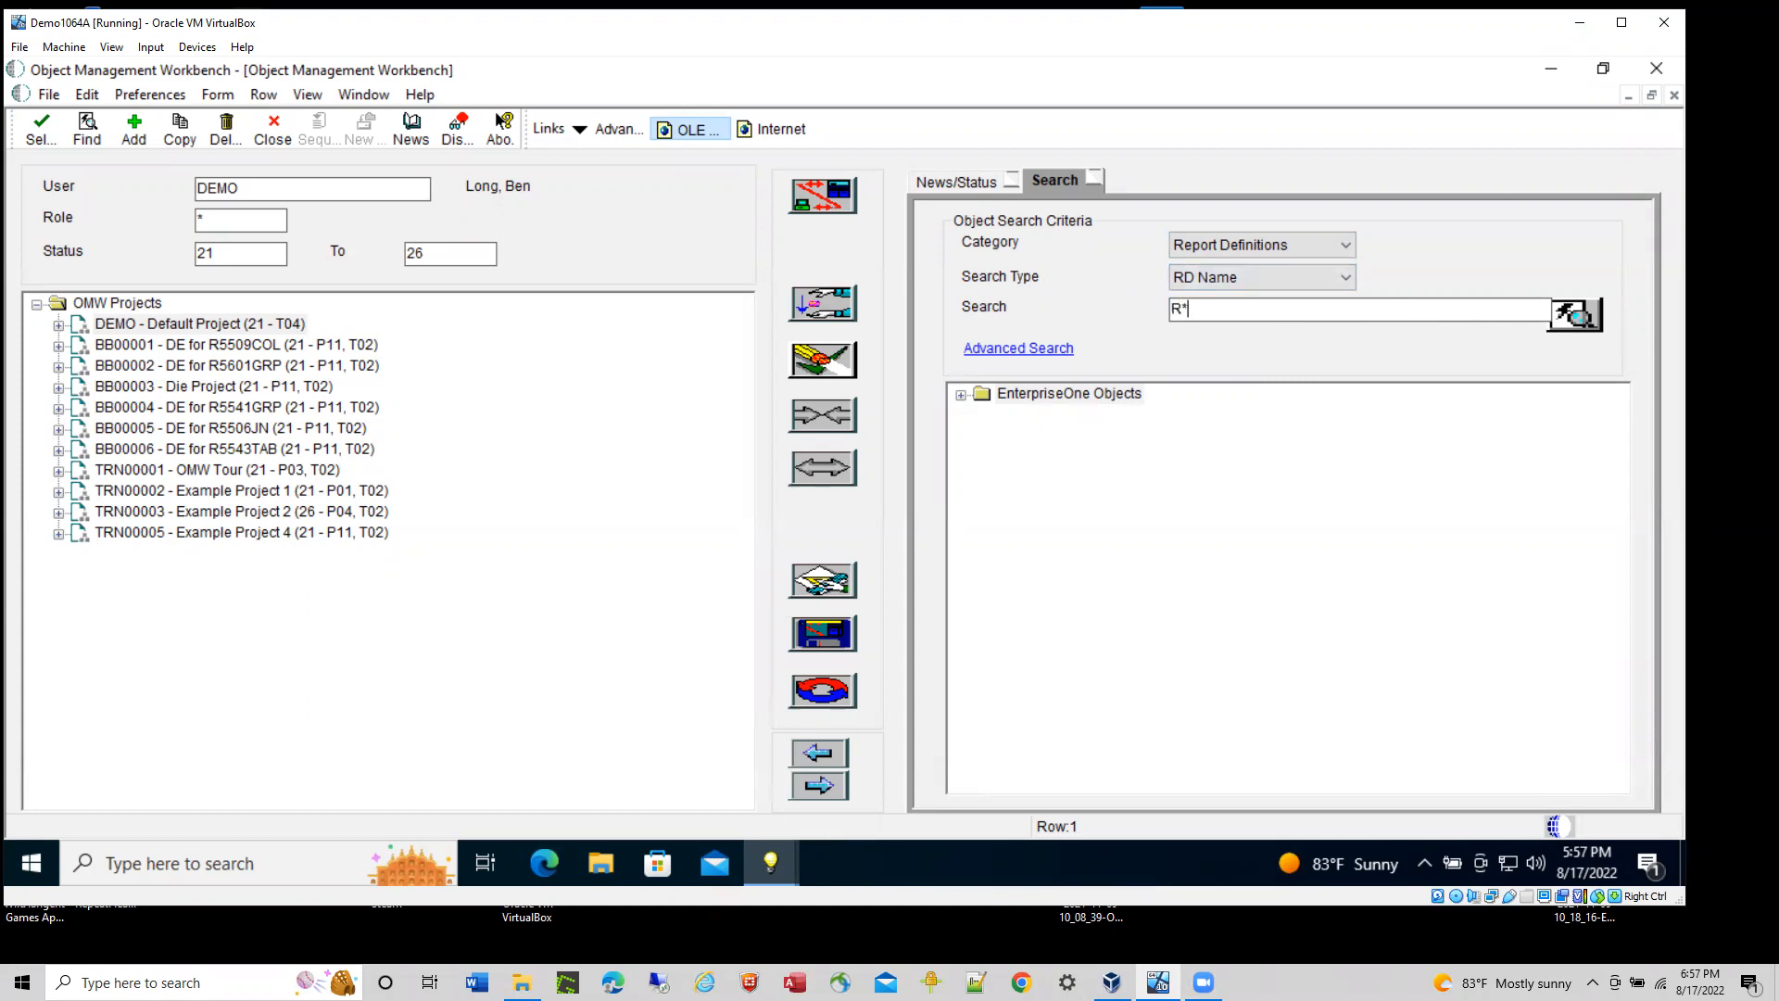
pyautogui.click(1573, 316)
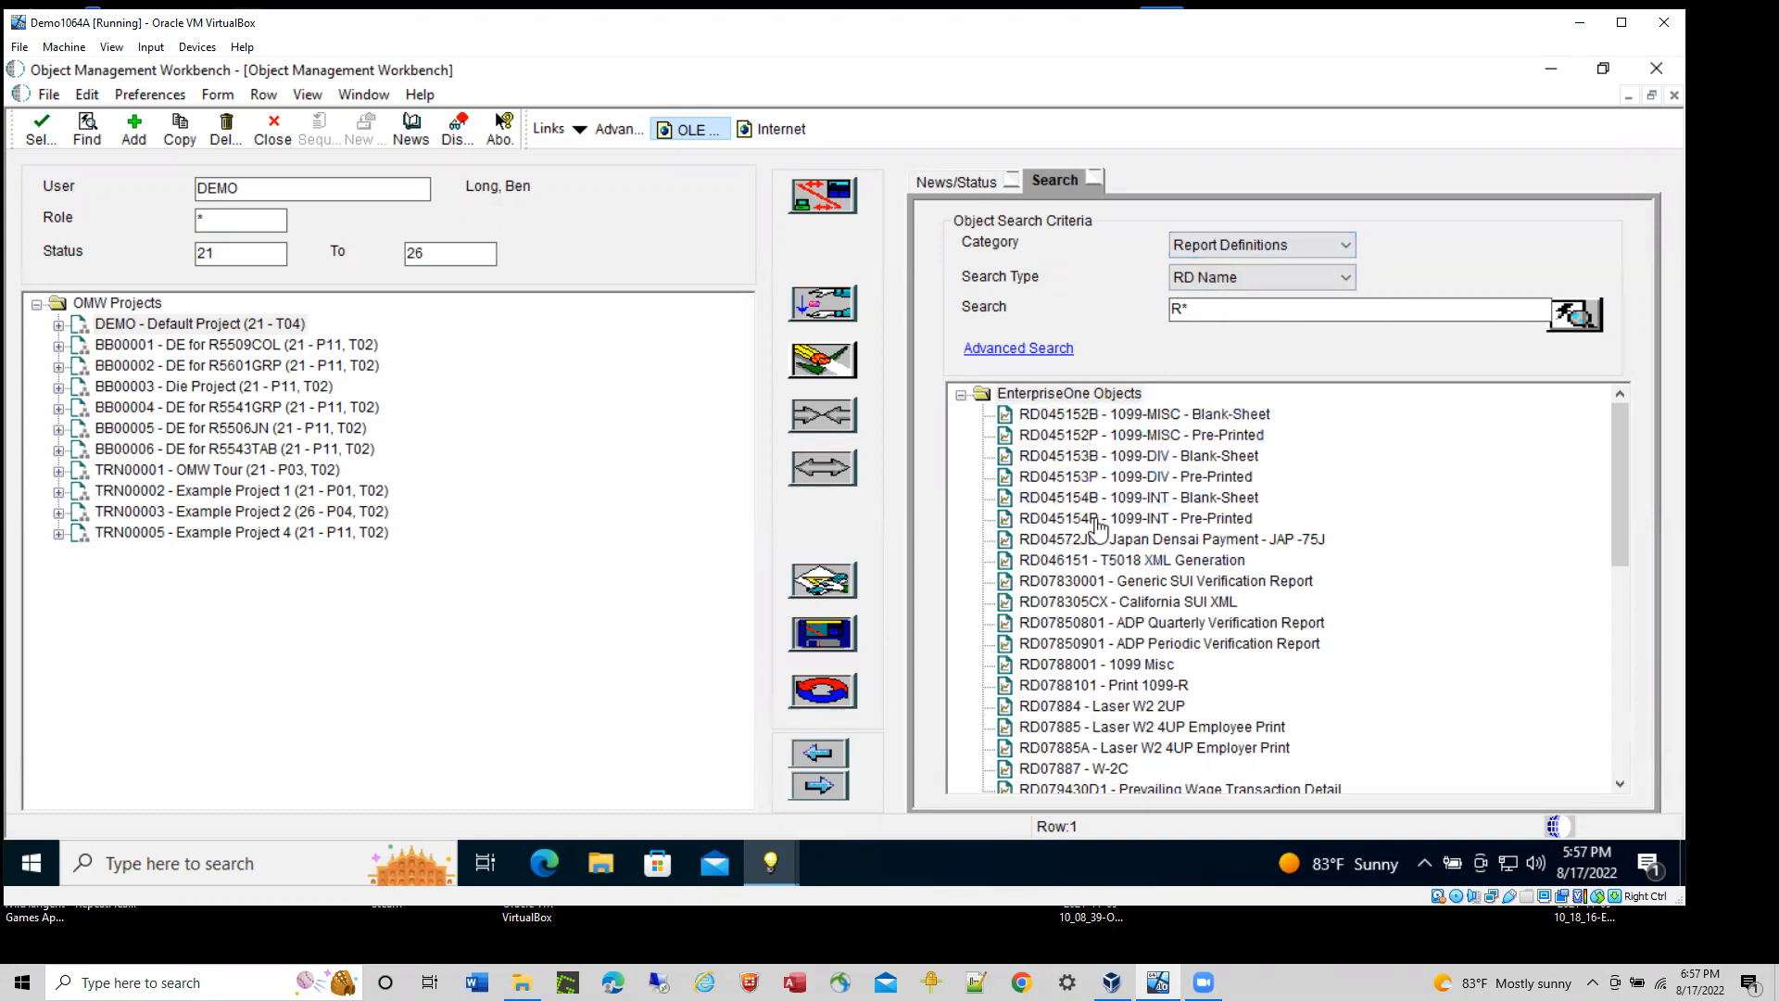
pyautogui.scroll(-10, 1056, 612)
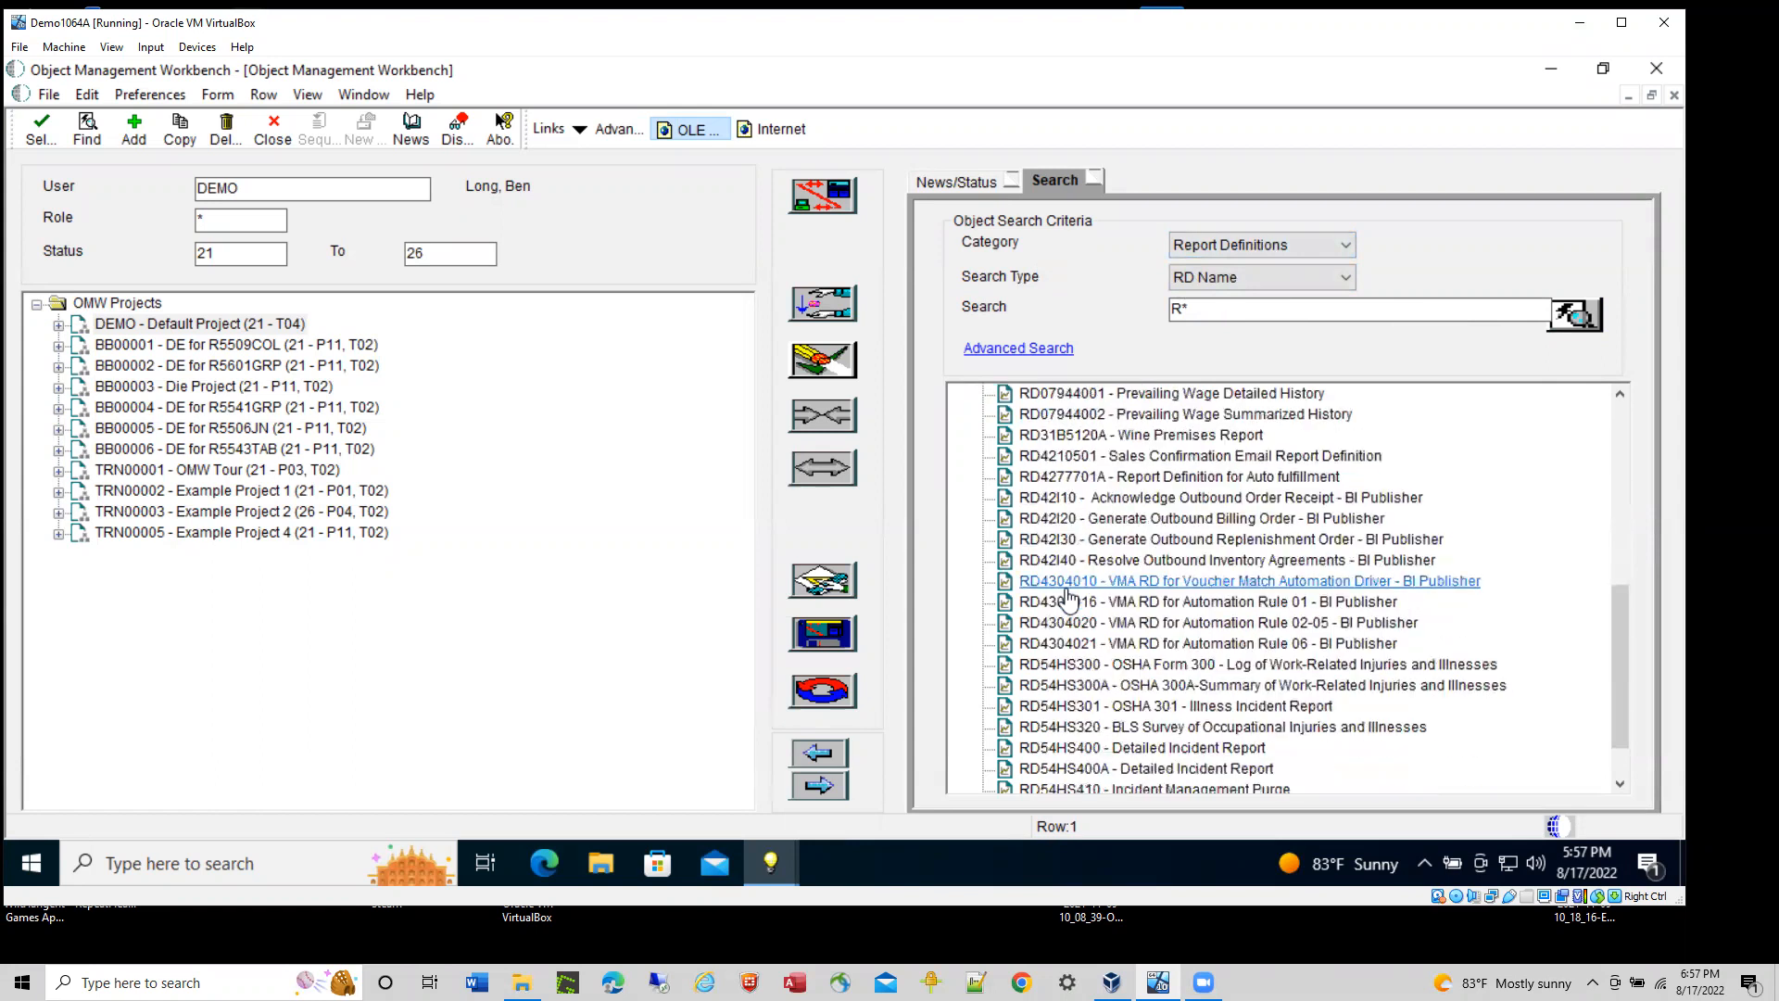
pyautogui.scroll(-10, 1075, 590)
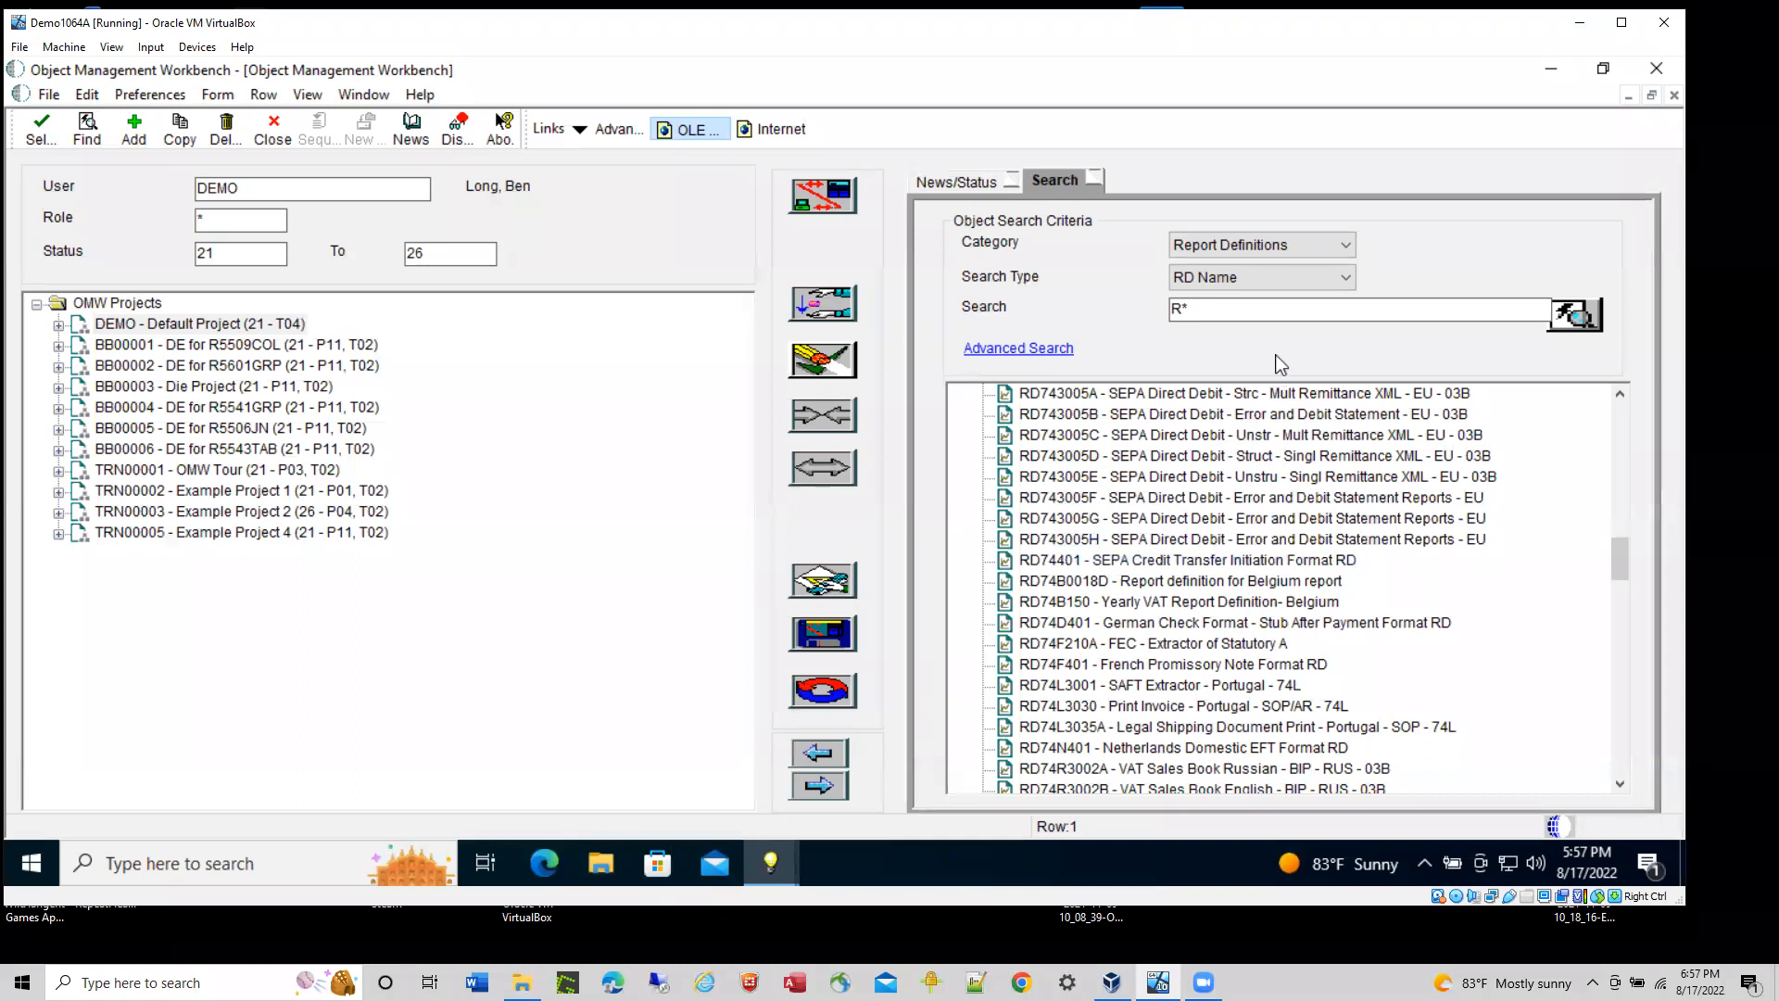
# - Search the XML Publisher Objects category by XMLP object name without a name filter and browse the listed templates
pyautogui.click(1348, 248)
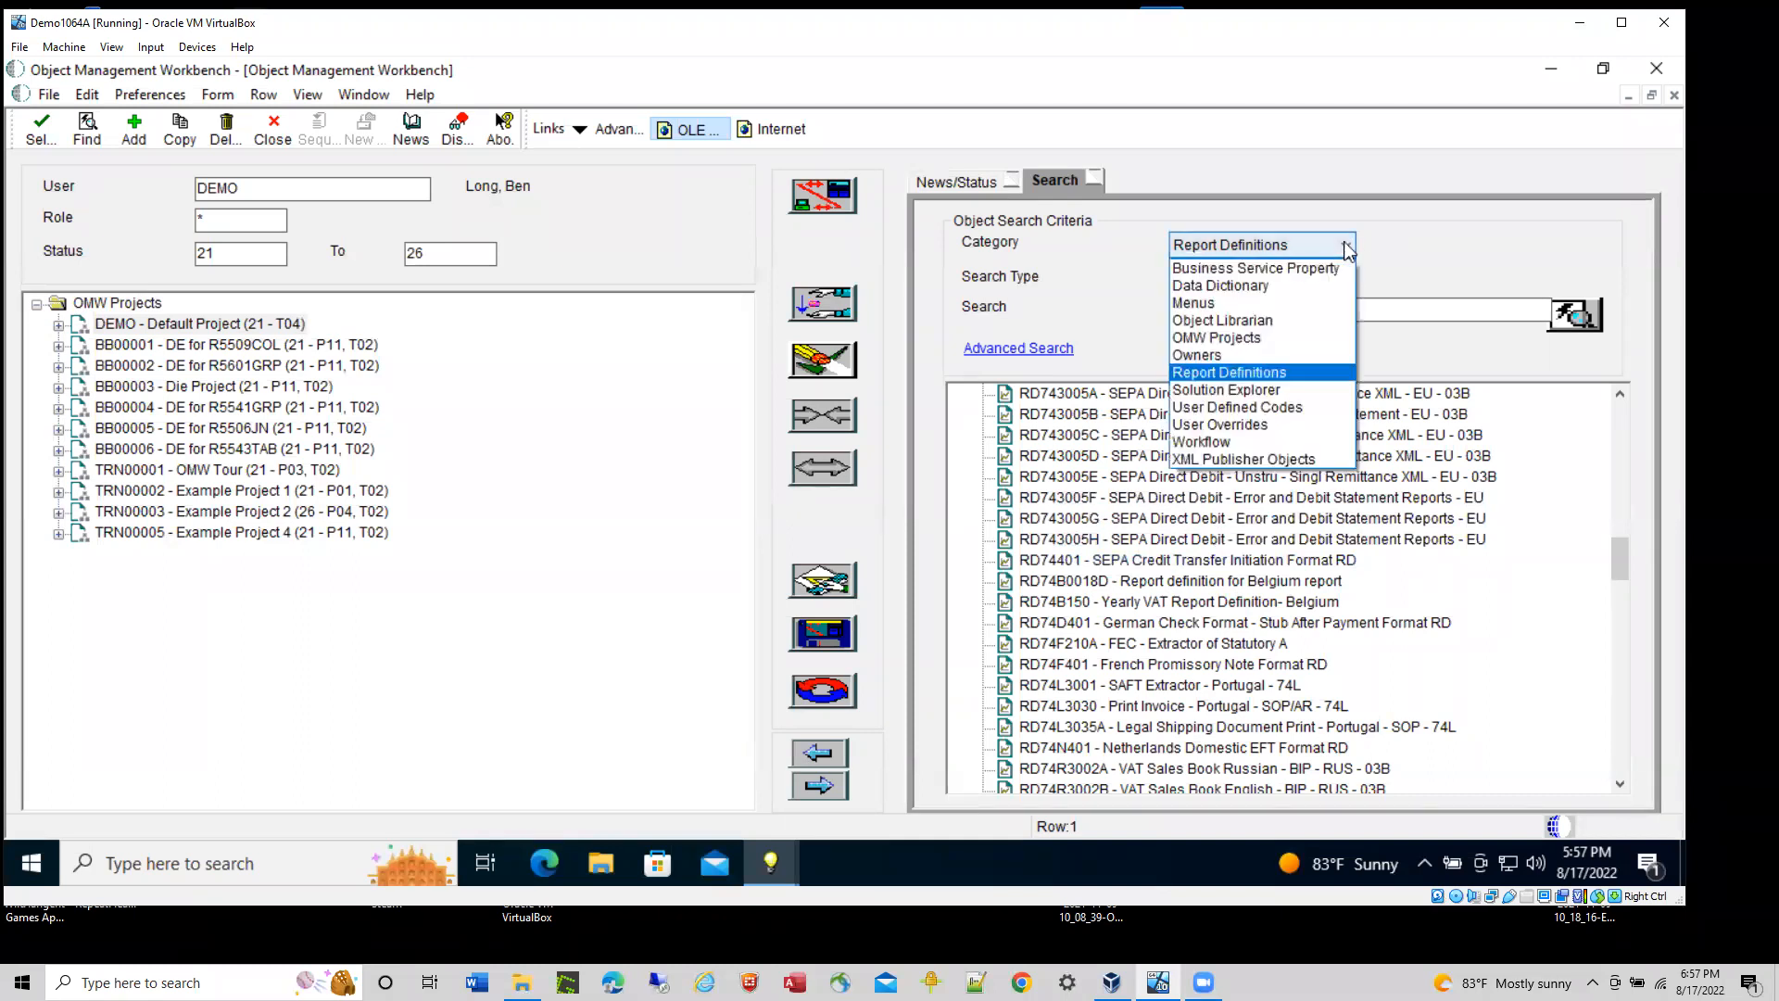
pyautogui.click(1229, 459)
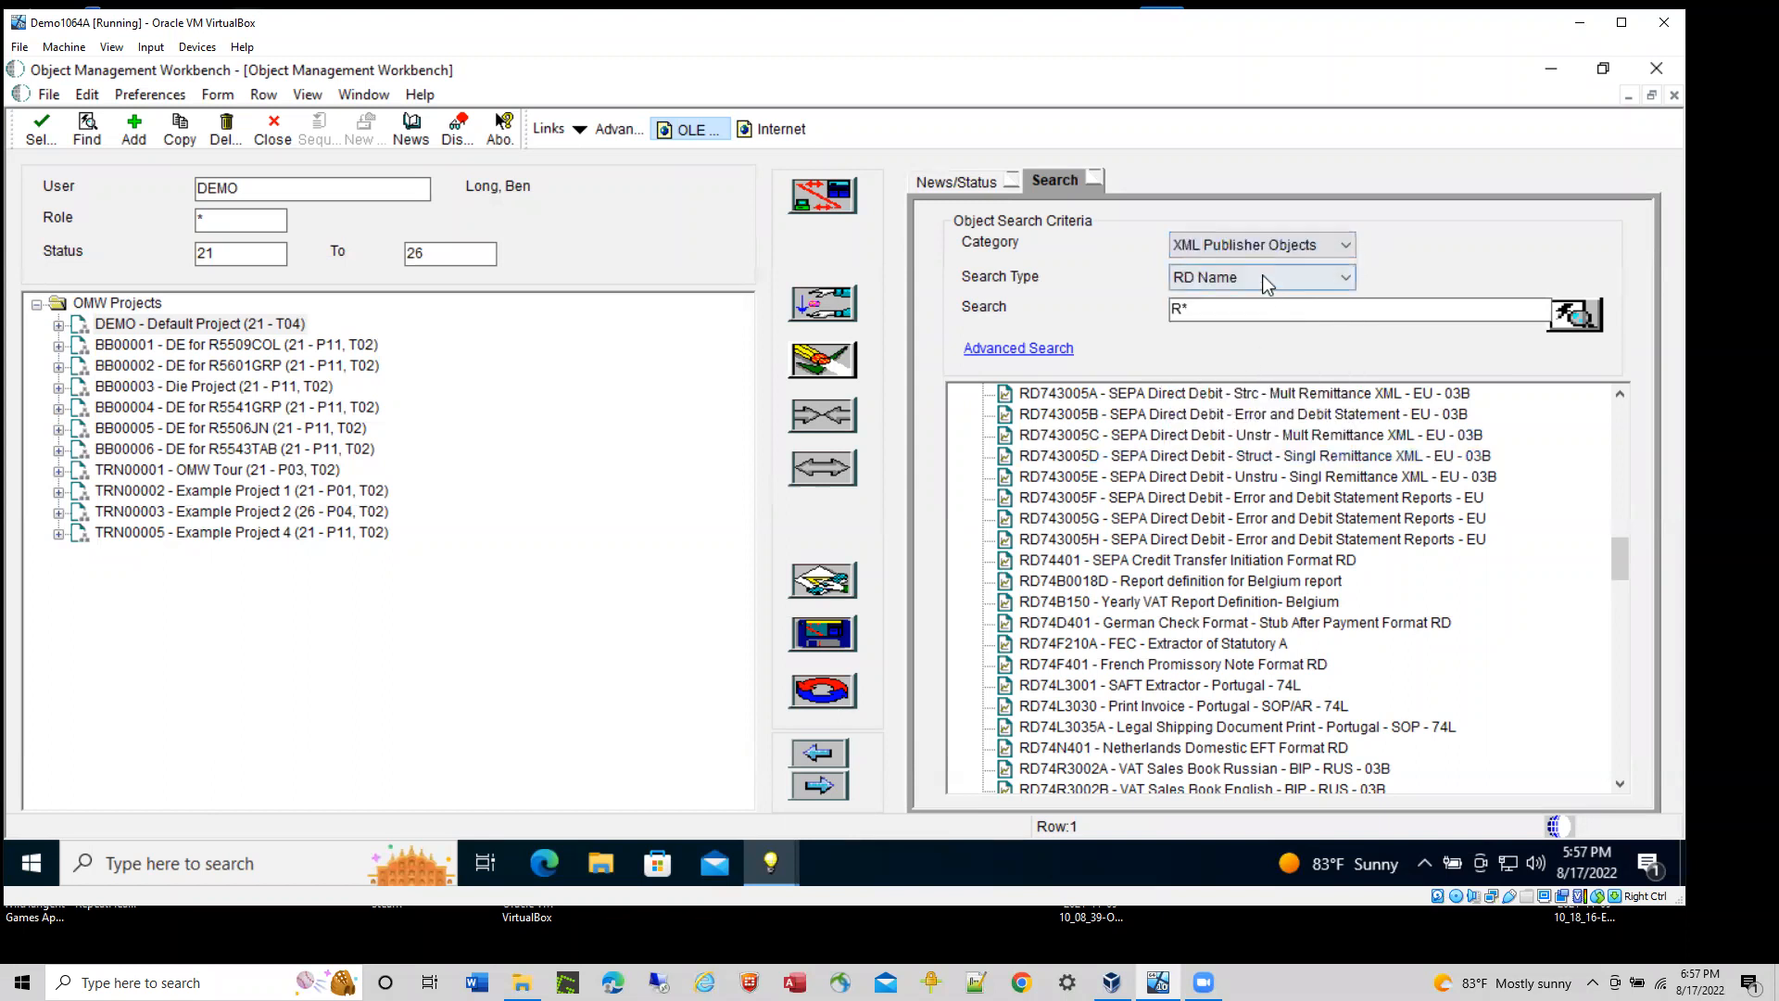
pyautogui.click(1221, 316)
pyautogui.press('Return')
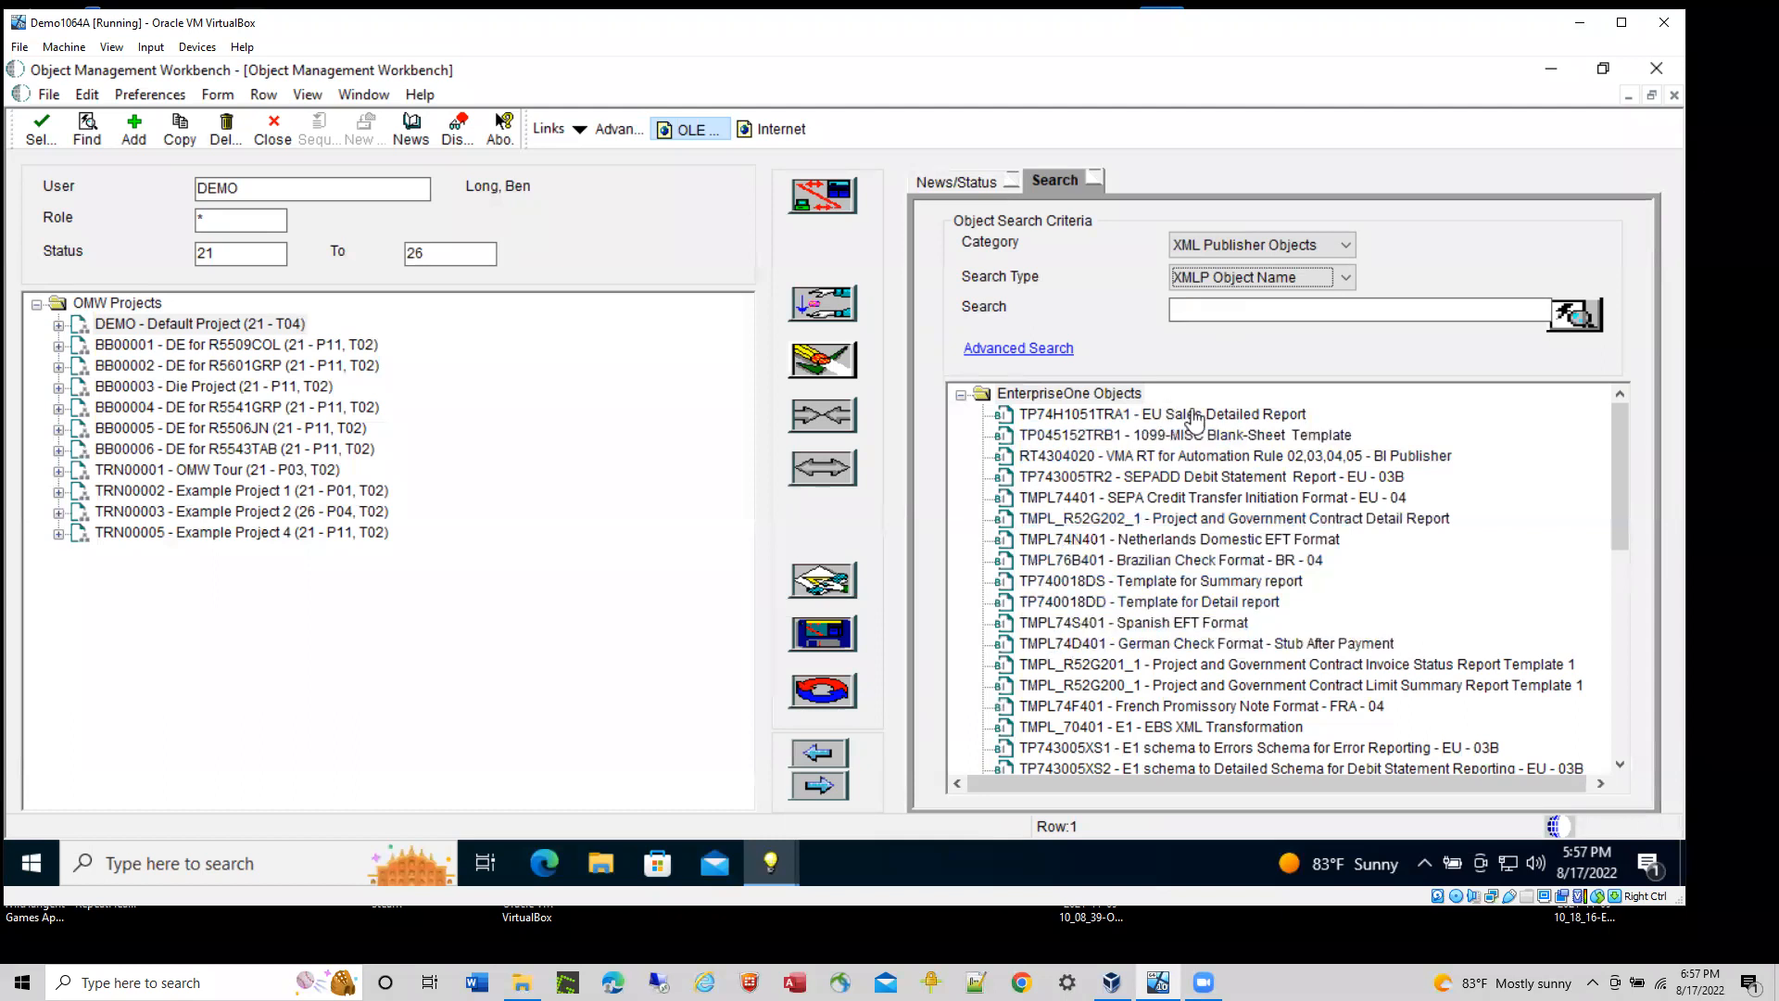
pyautogui.scroll(-4, 1142, 581)
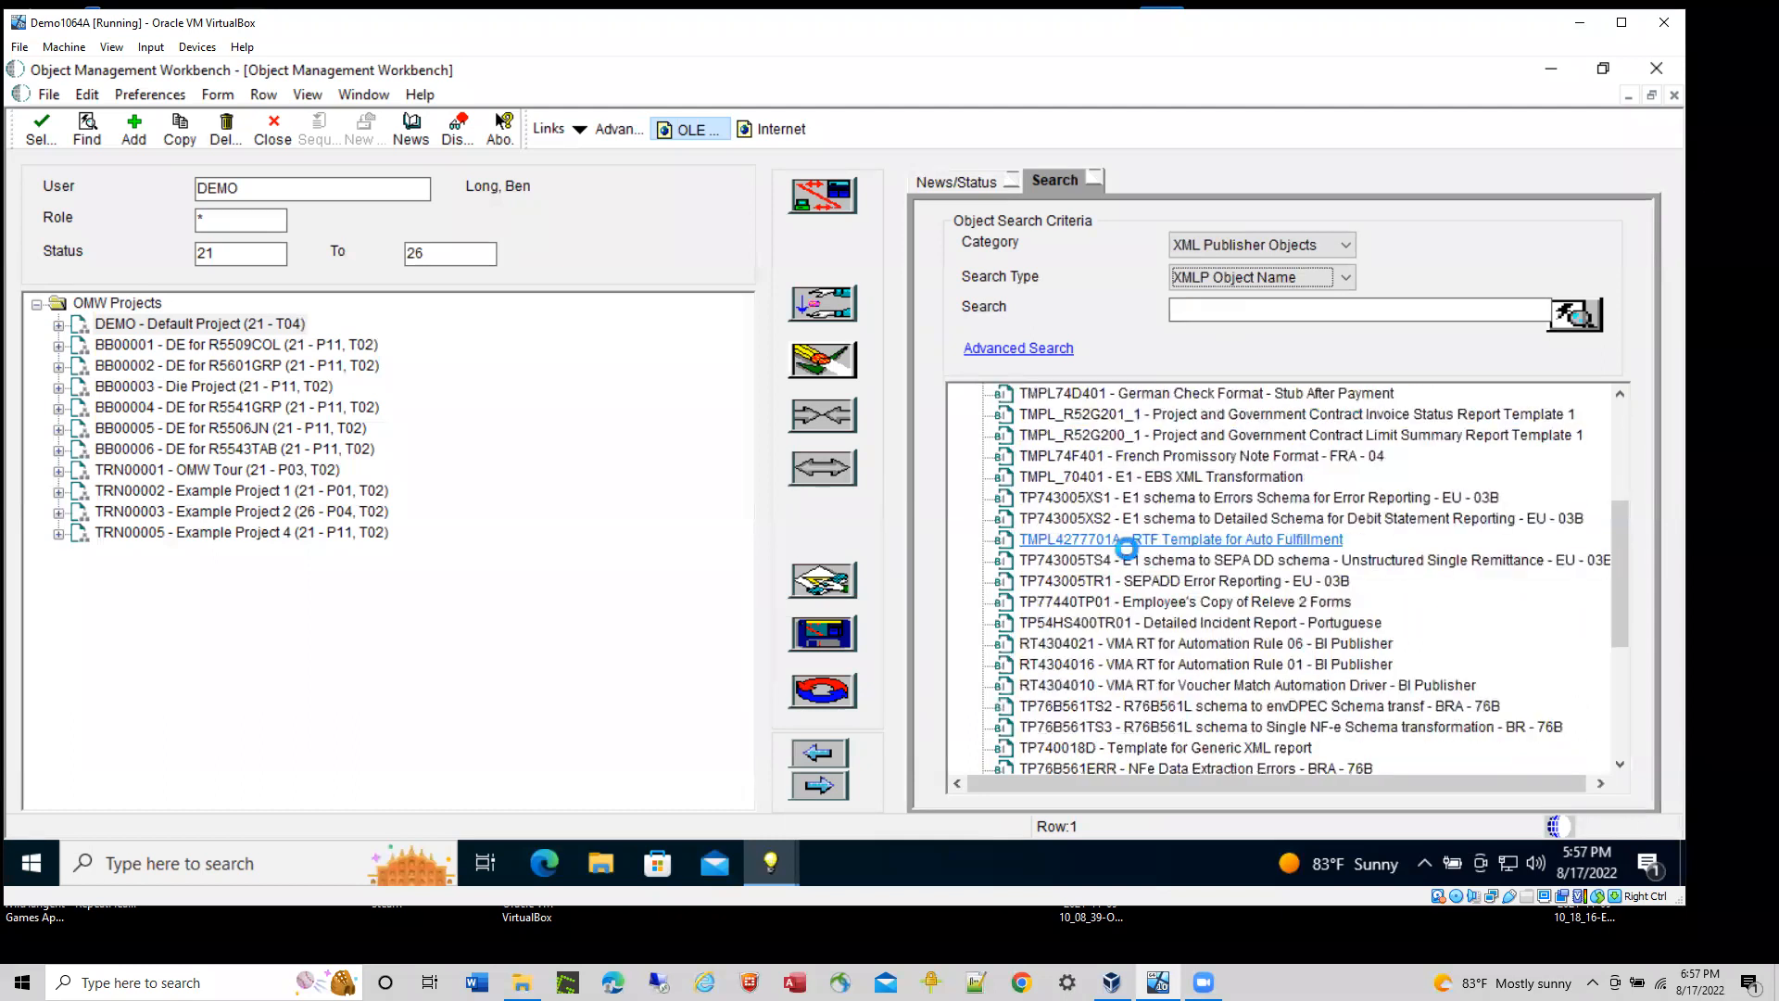
pyautogui.scroll(-5, 1144, 565)
pyautogui.scroll(-6, 1128, 551)
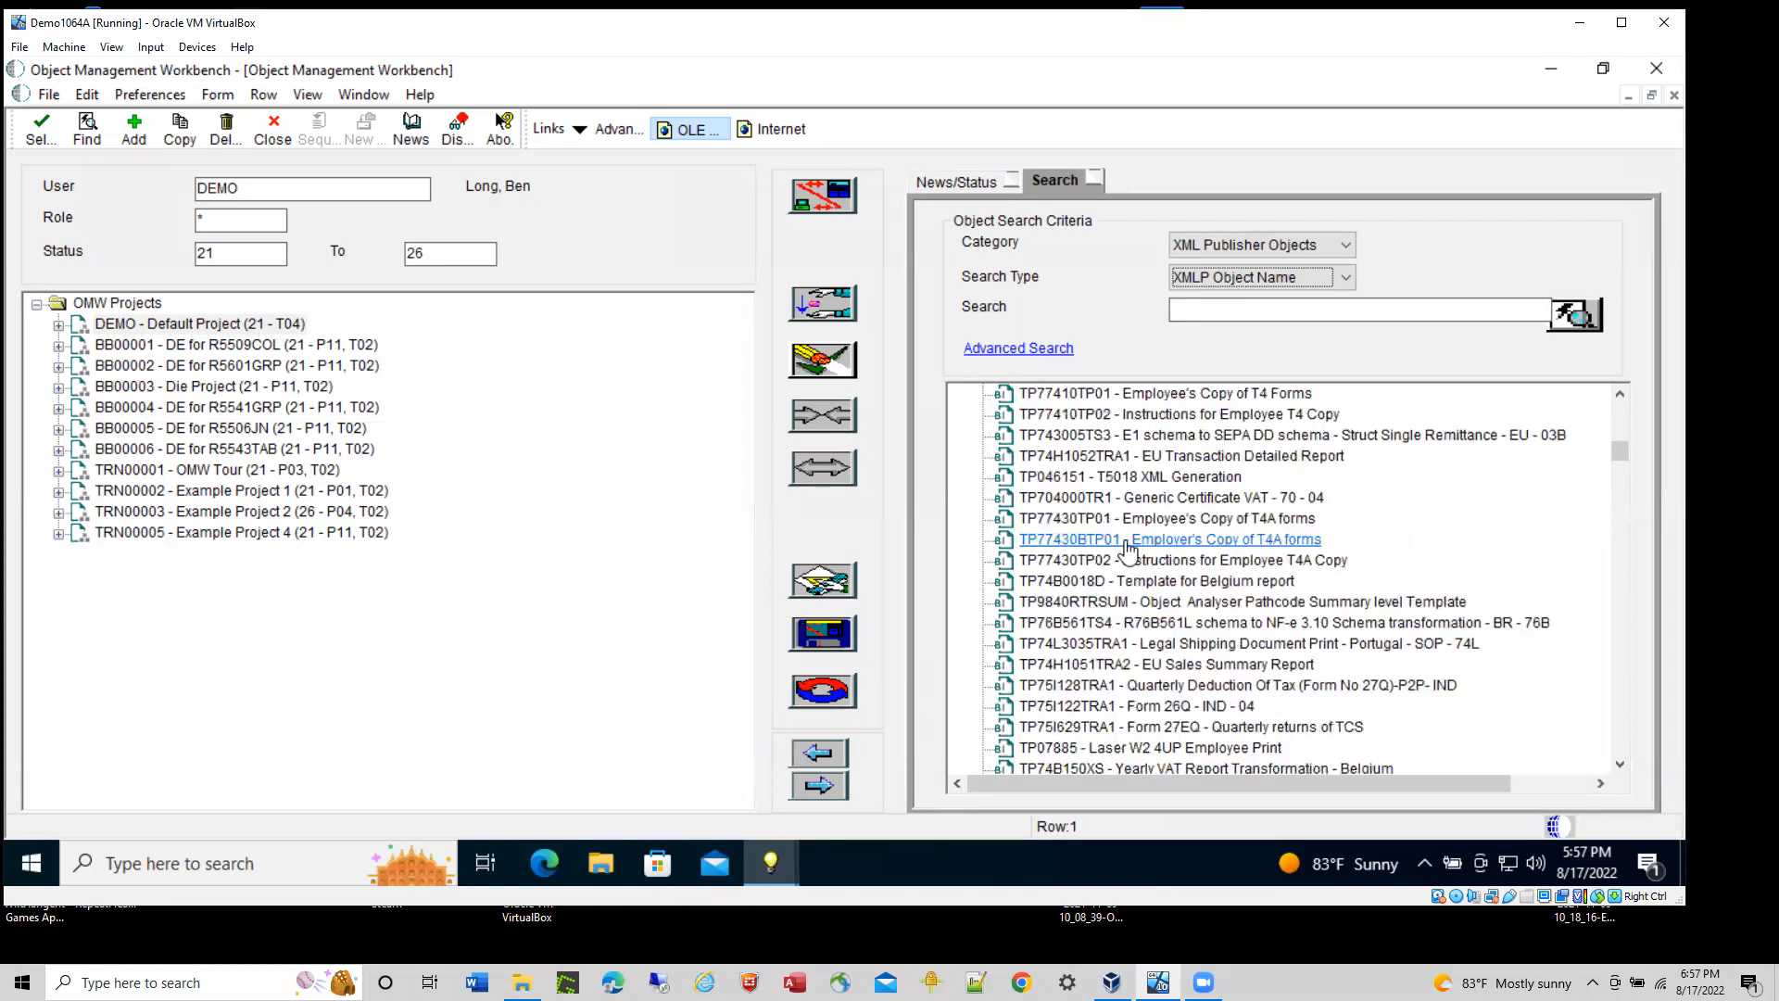
pyautogui.scroll(12, 1128, 548)
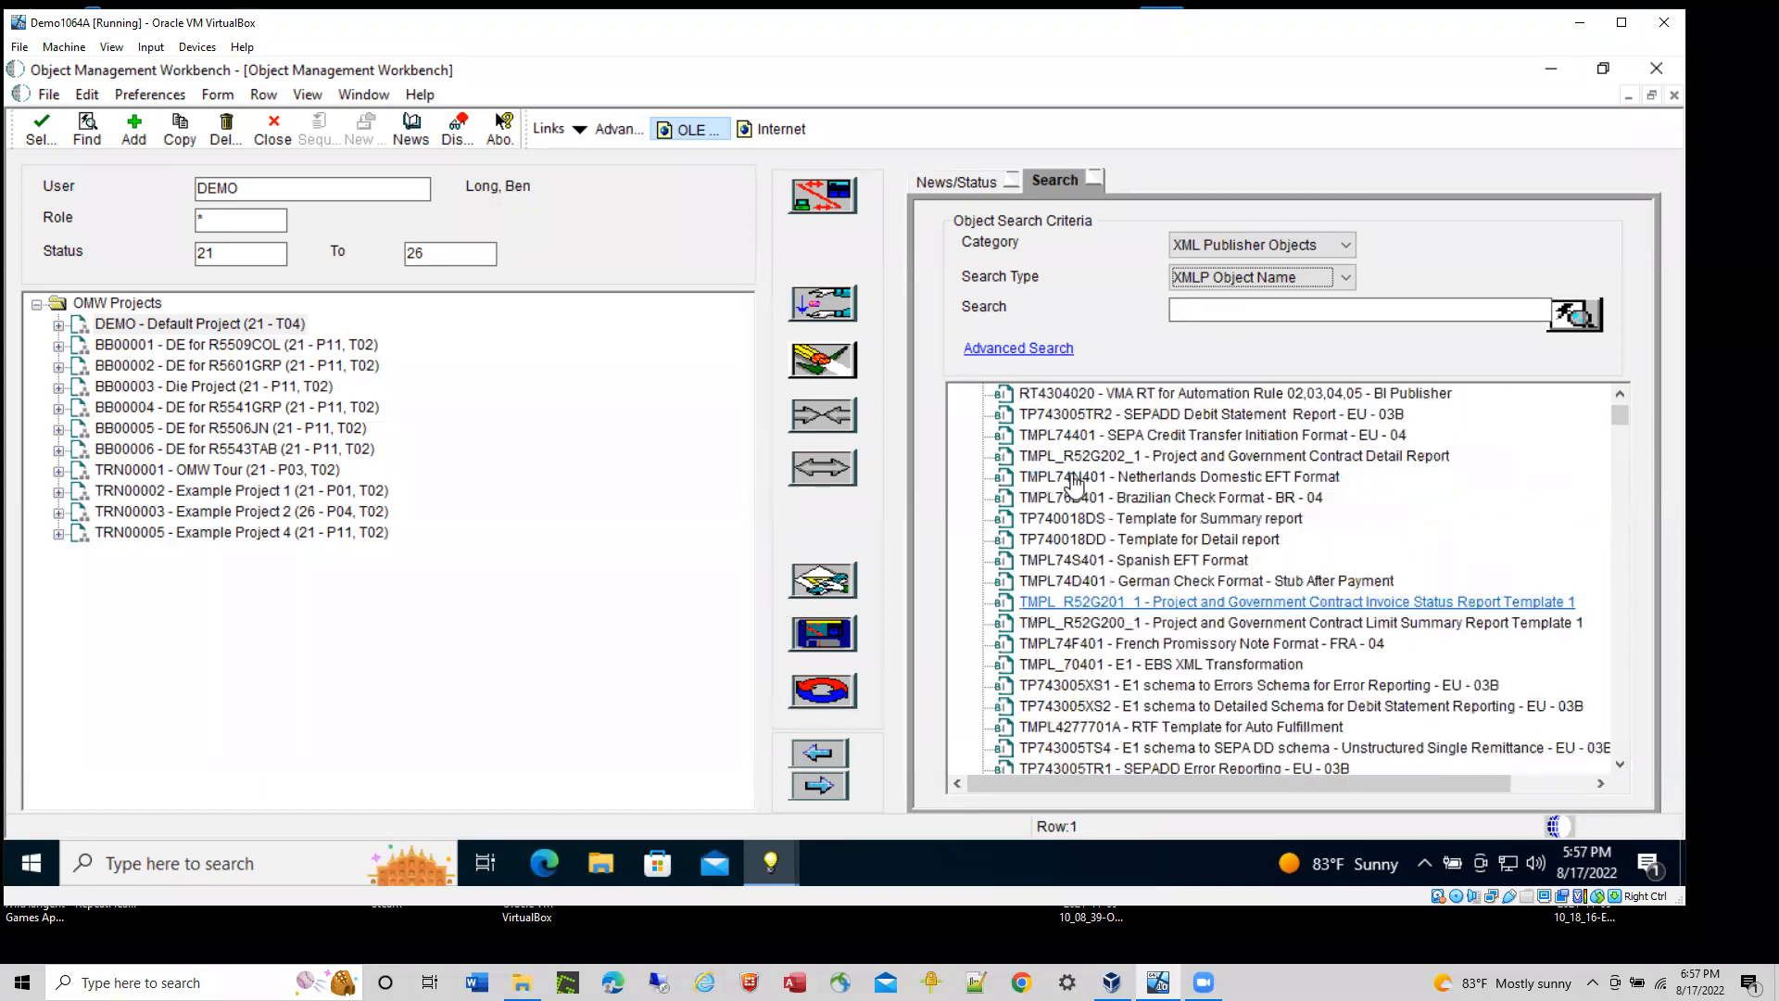
pyautogui.scroll(1, 1116, 478)
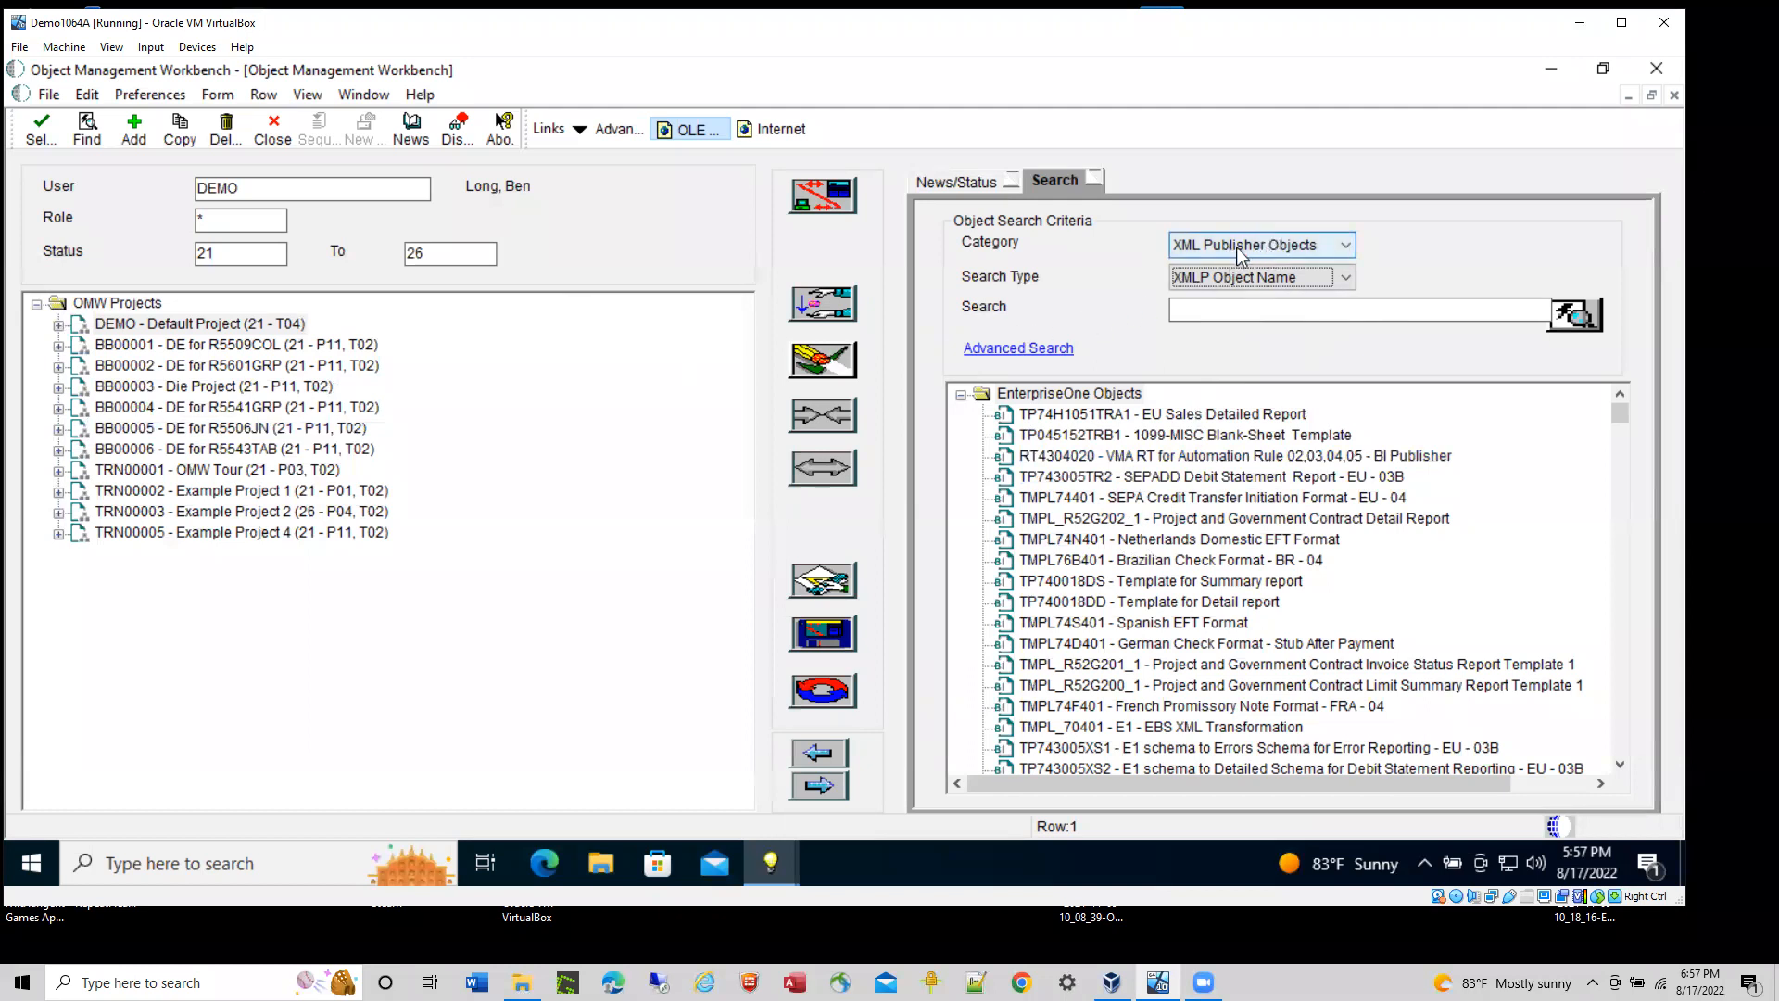
# - Set the object search category to Object Librarian with Object Name as the search type
pyautogui.click(1351, 247)
pyautogui.scroll(2, 1242, 269)
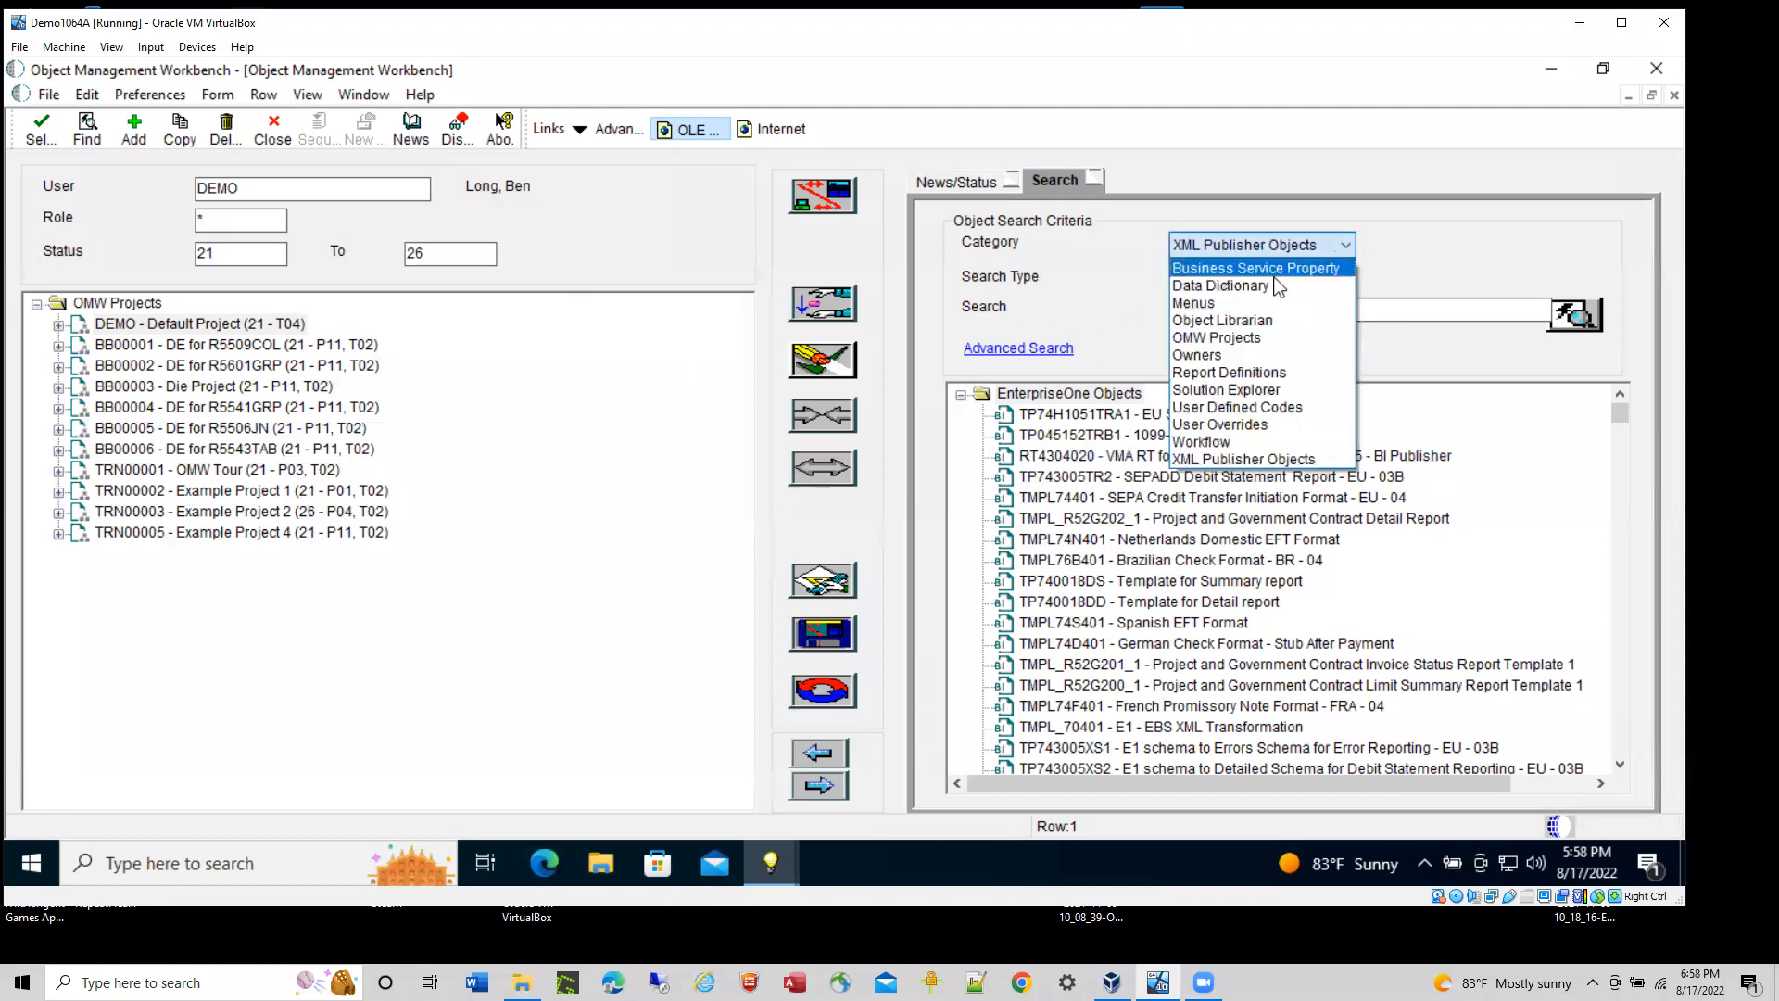
pyautogui.click(1255, 323)
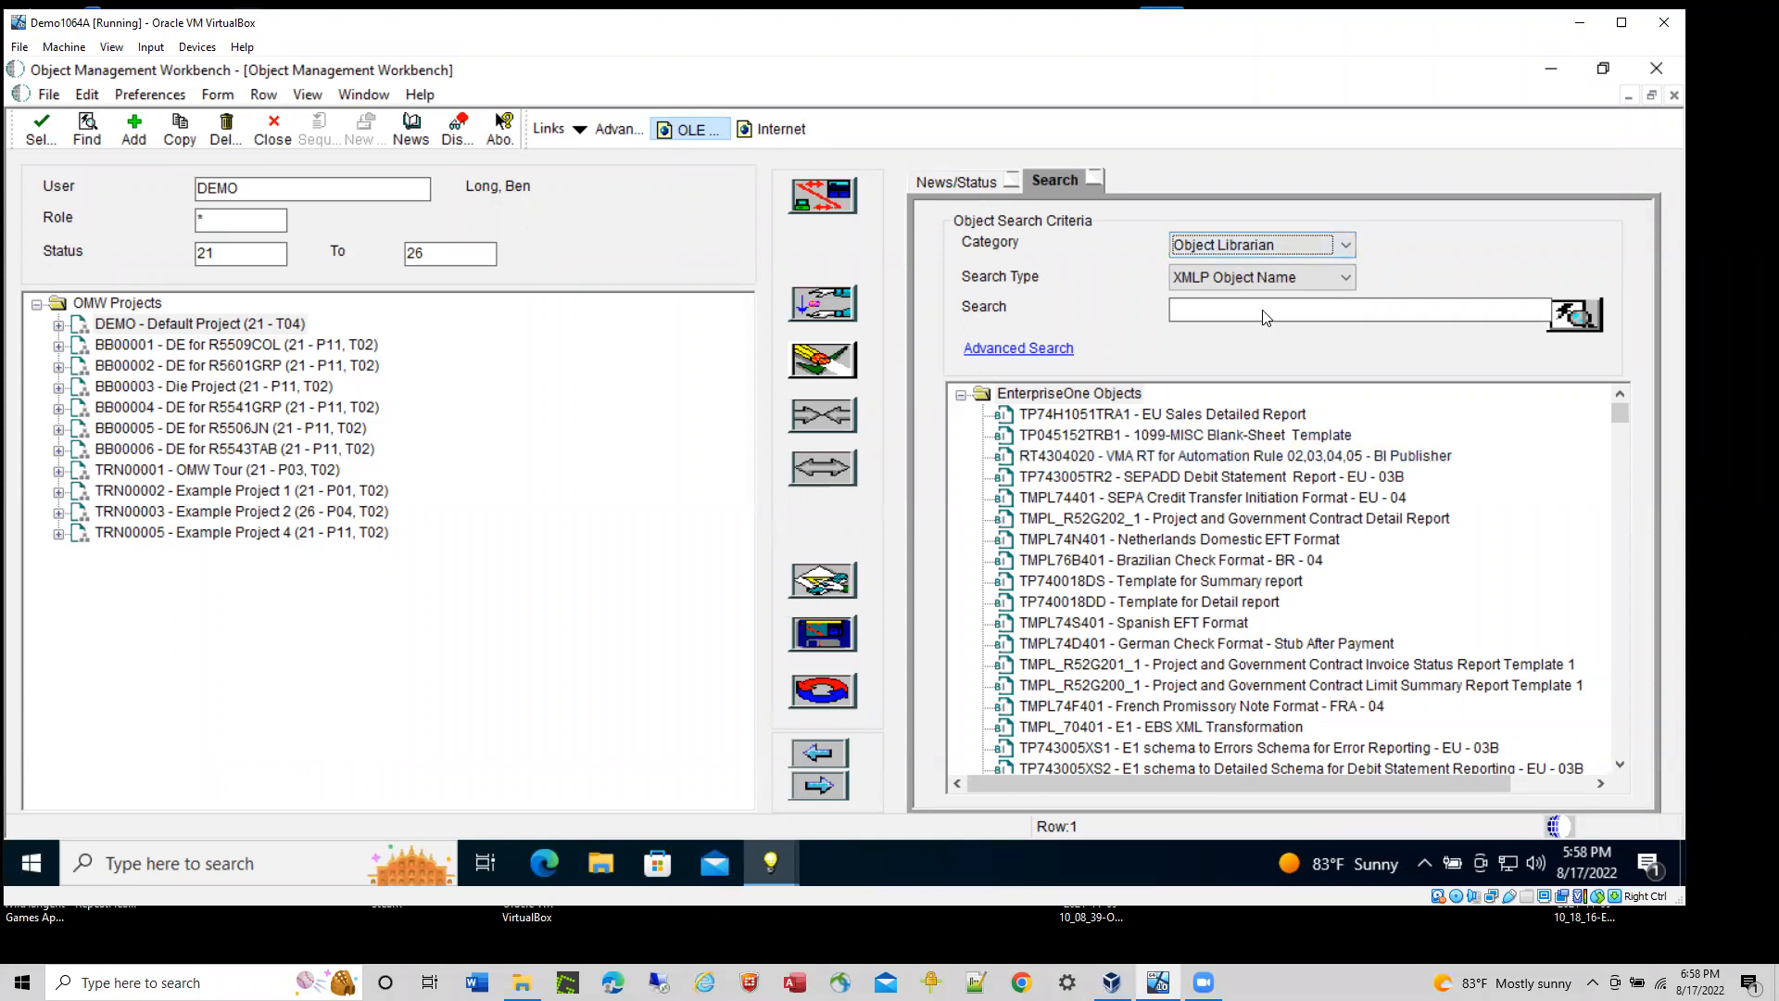
pyautogui.click(1228, 286)
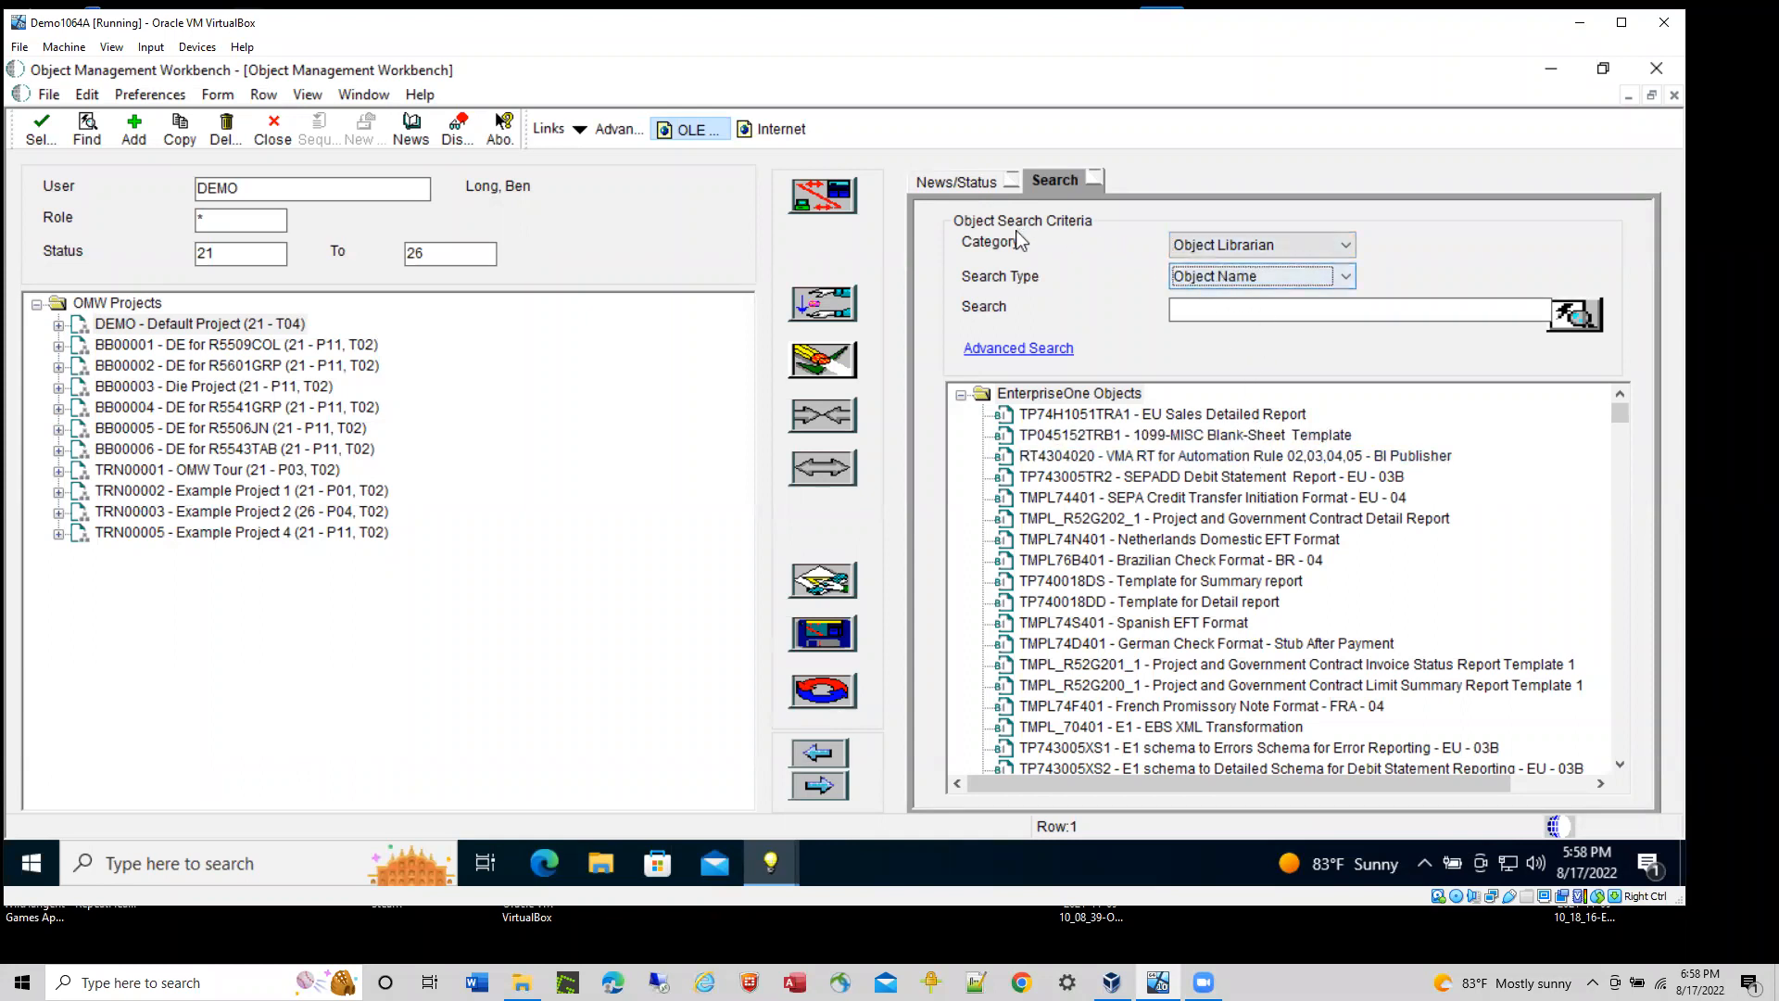
pyautogui.click(873, 225)
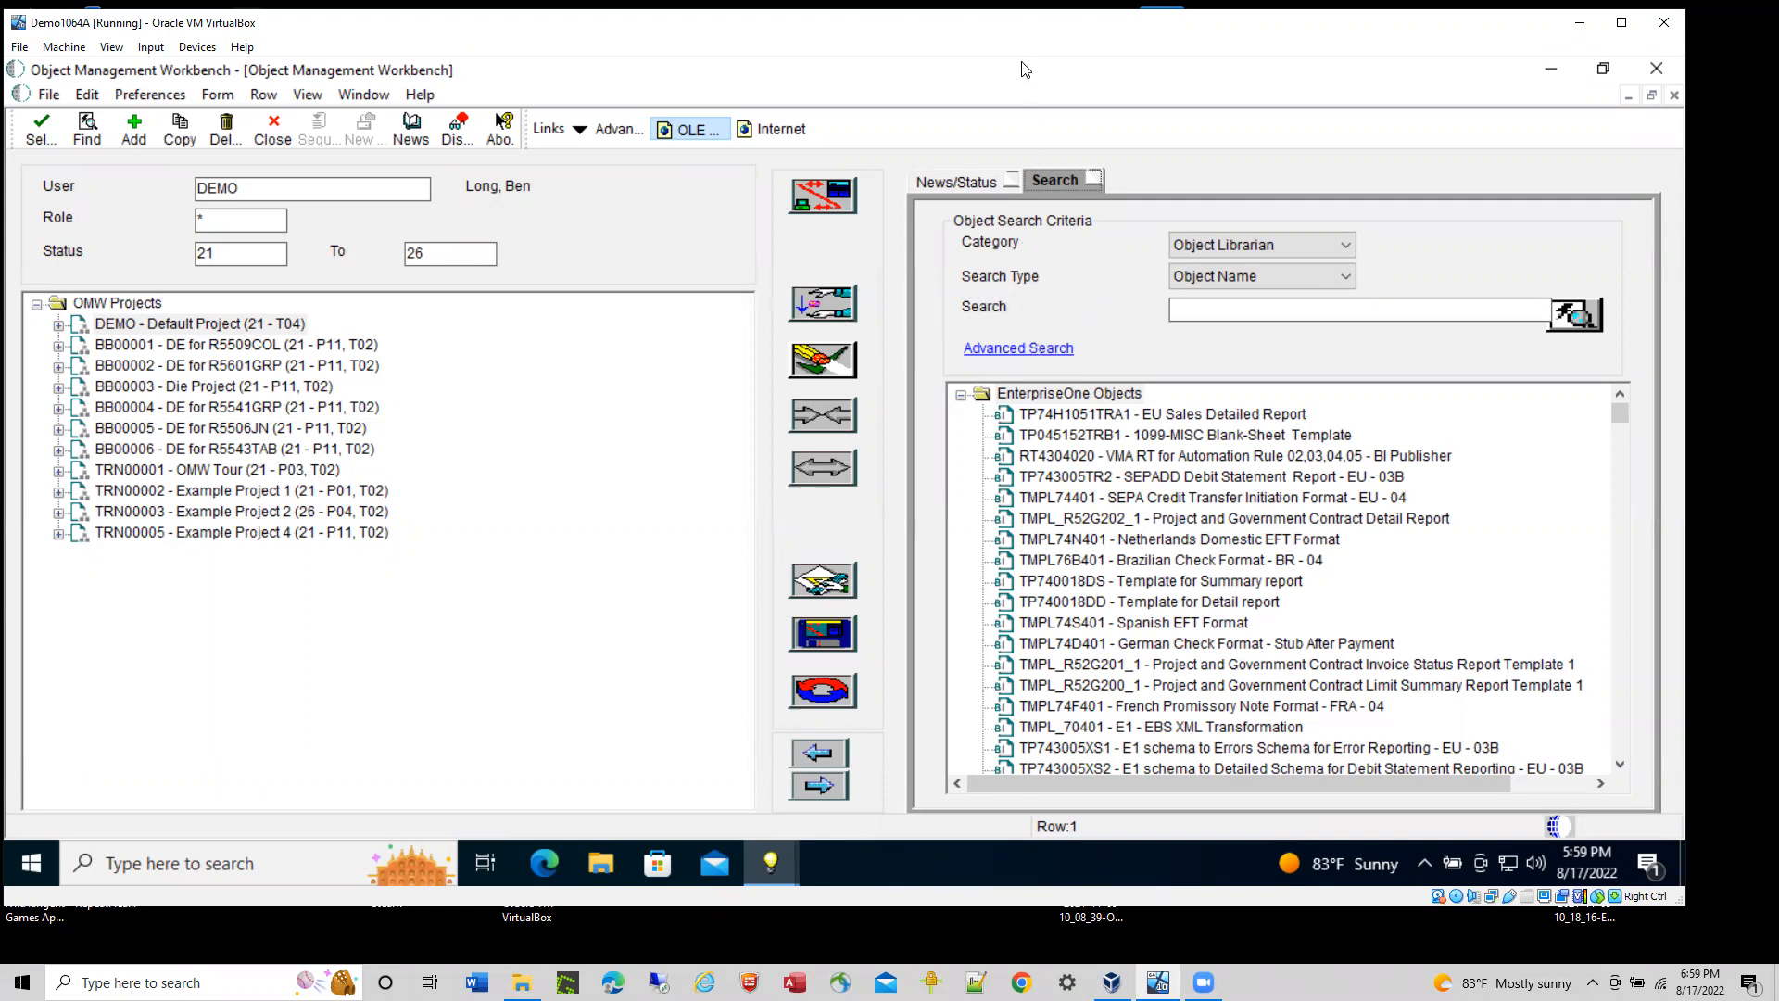
pyautogui.click(1419, 55)
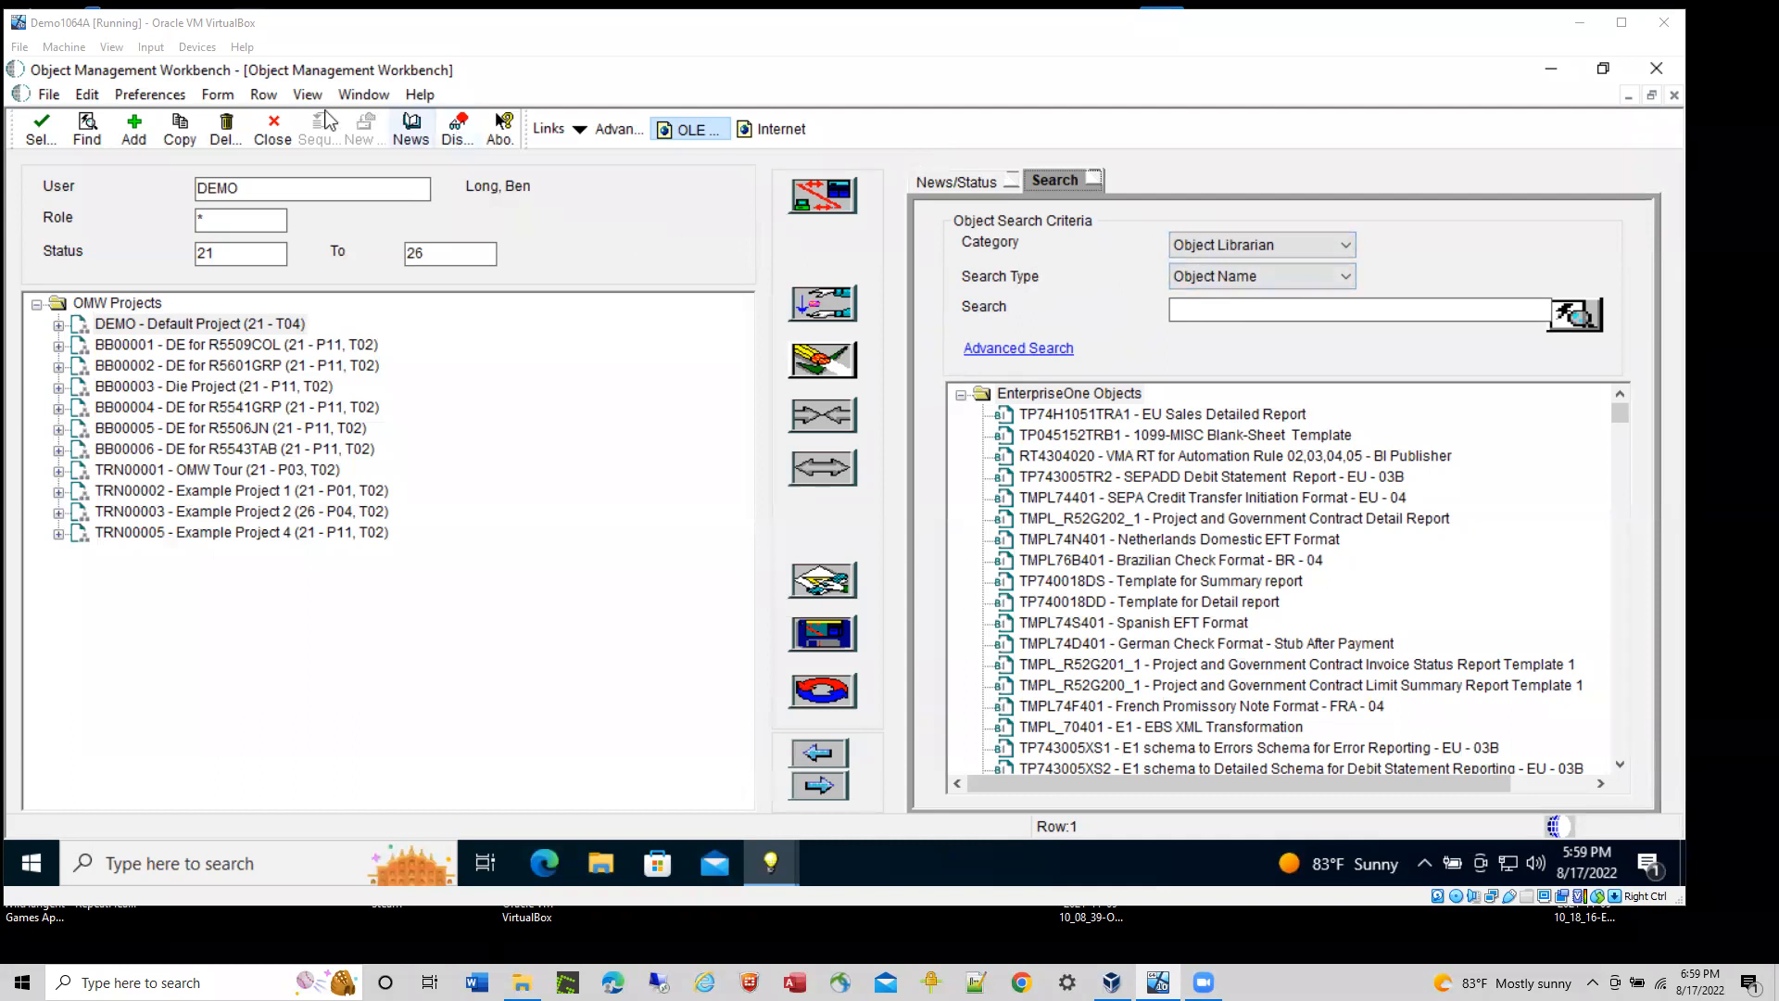
# - List all objects in the advanced Object Librarian search and review the available object type codes without choosing one
pyautogui.click(219, 95)
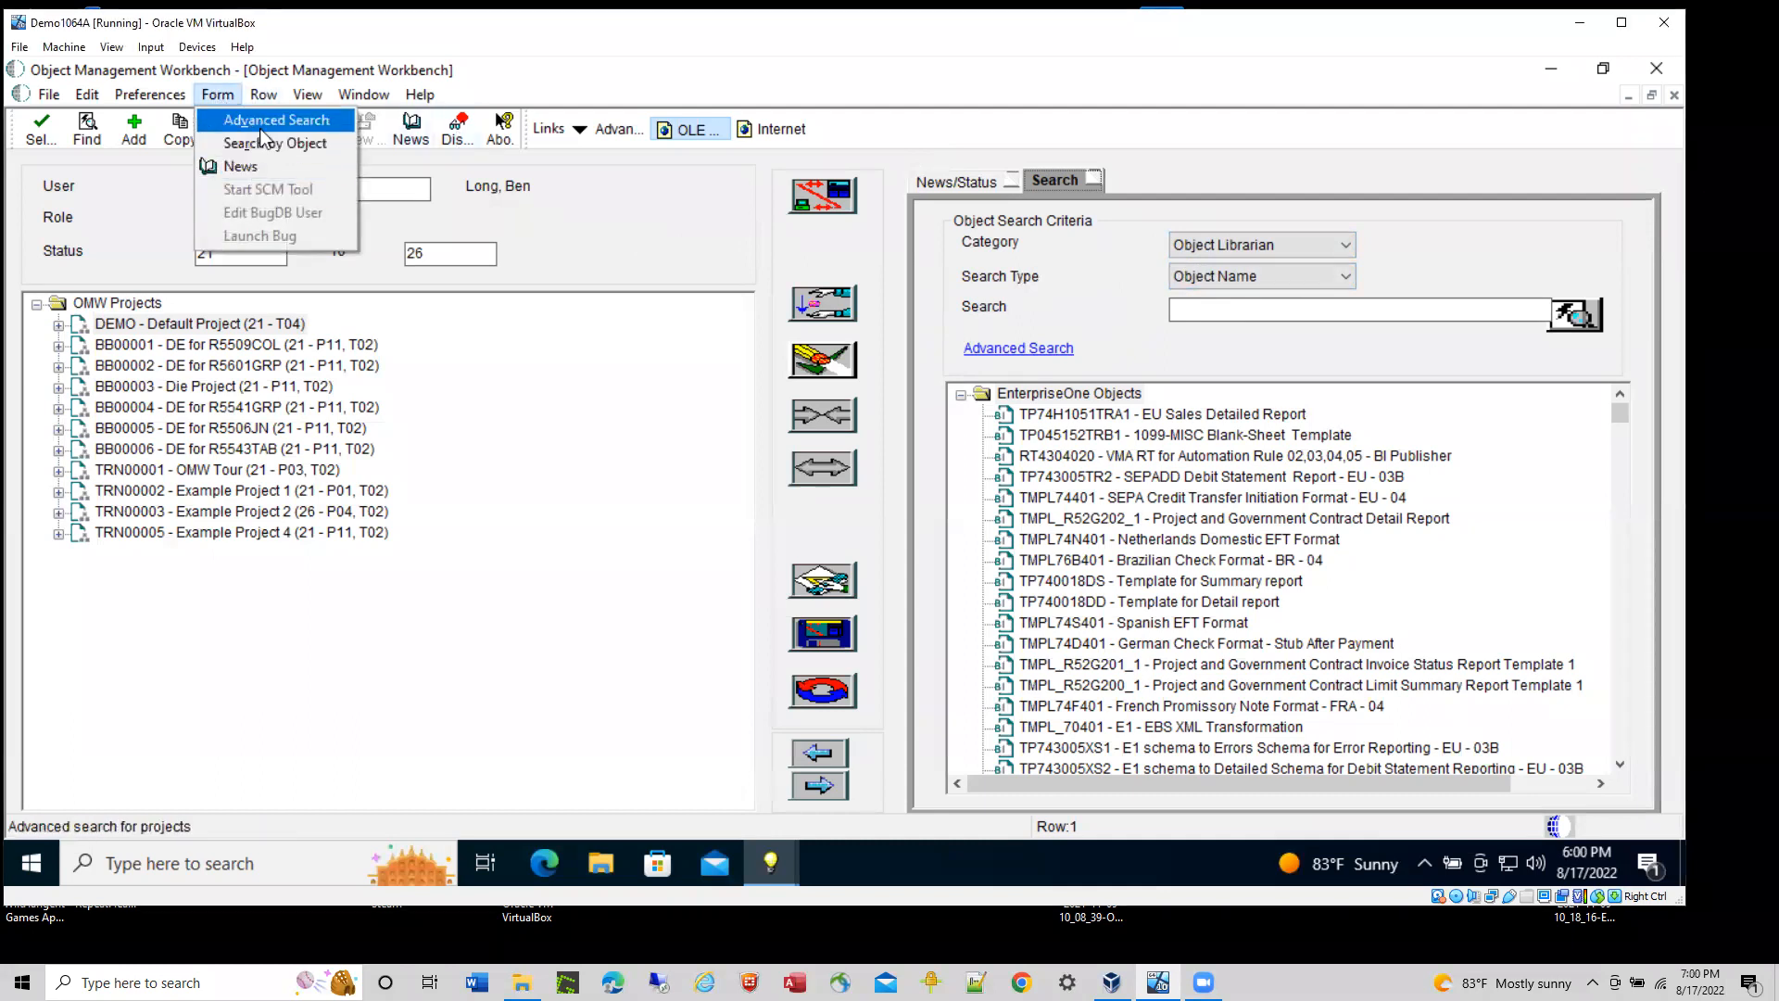
pyautogui.click(1019, 349)
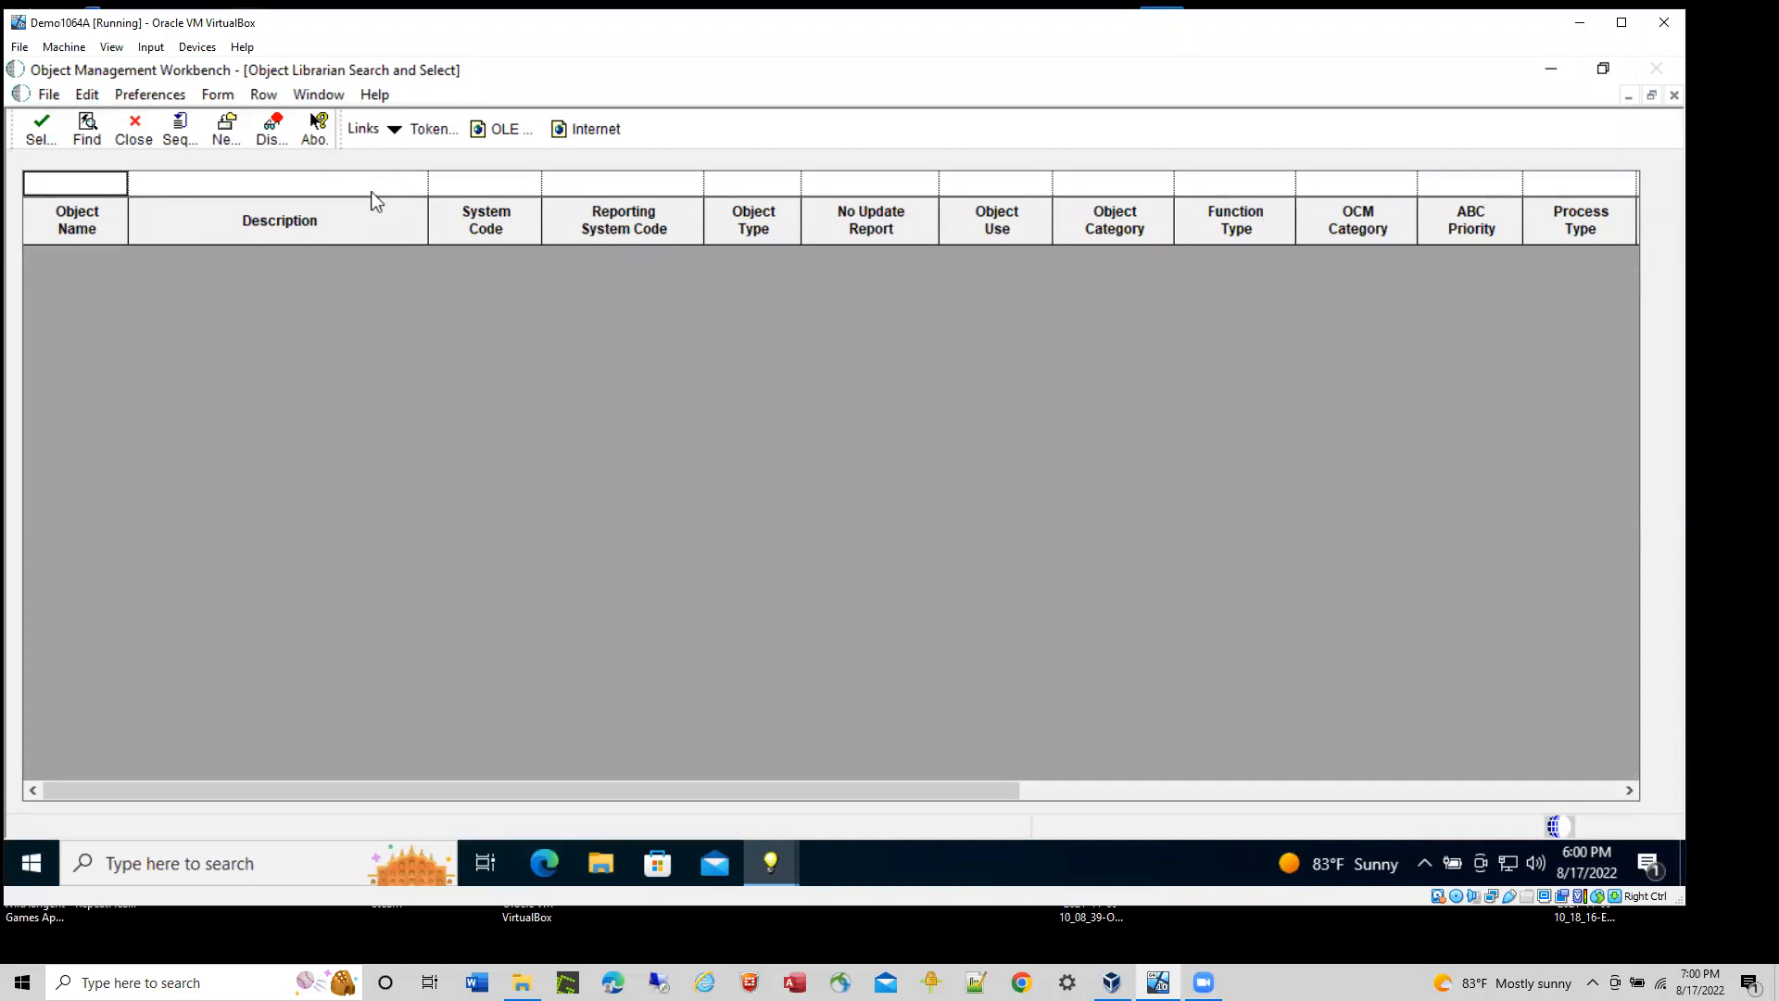
pyautogui.click(89, 124)
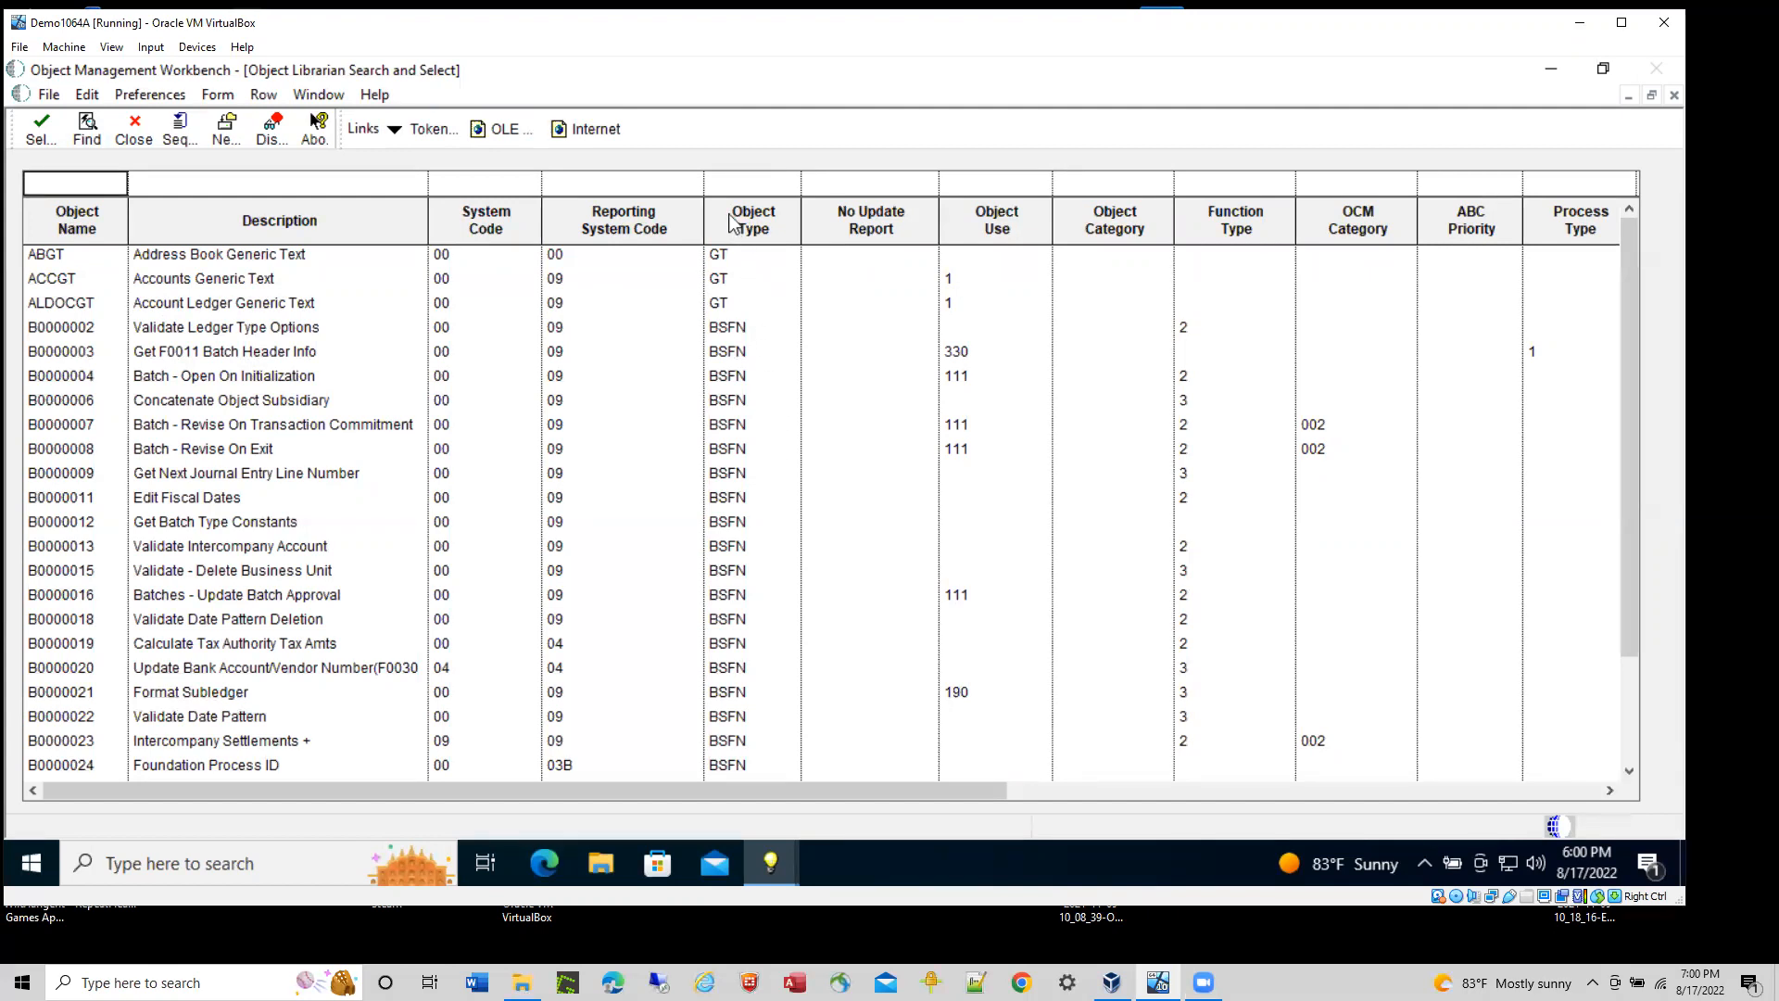
pyautogui.click(738, 185)
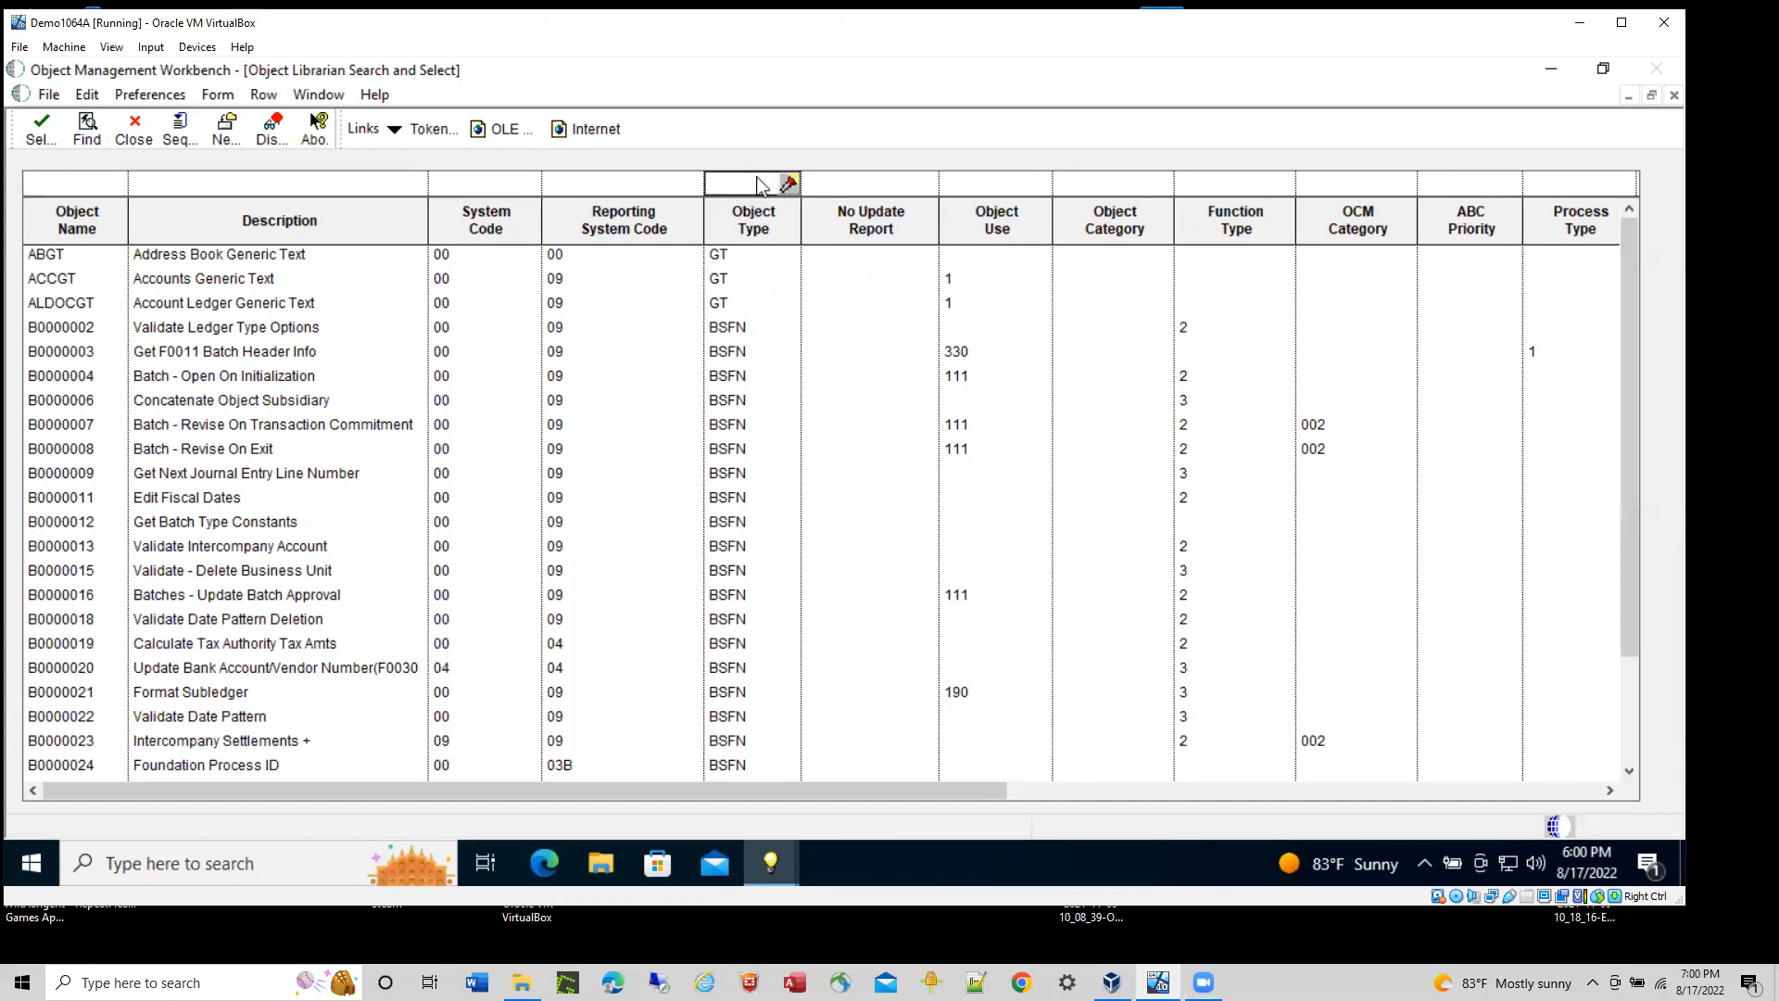
pyautogui.click(791, 184)
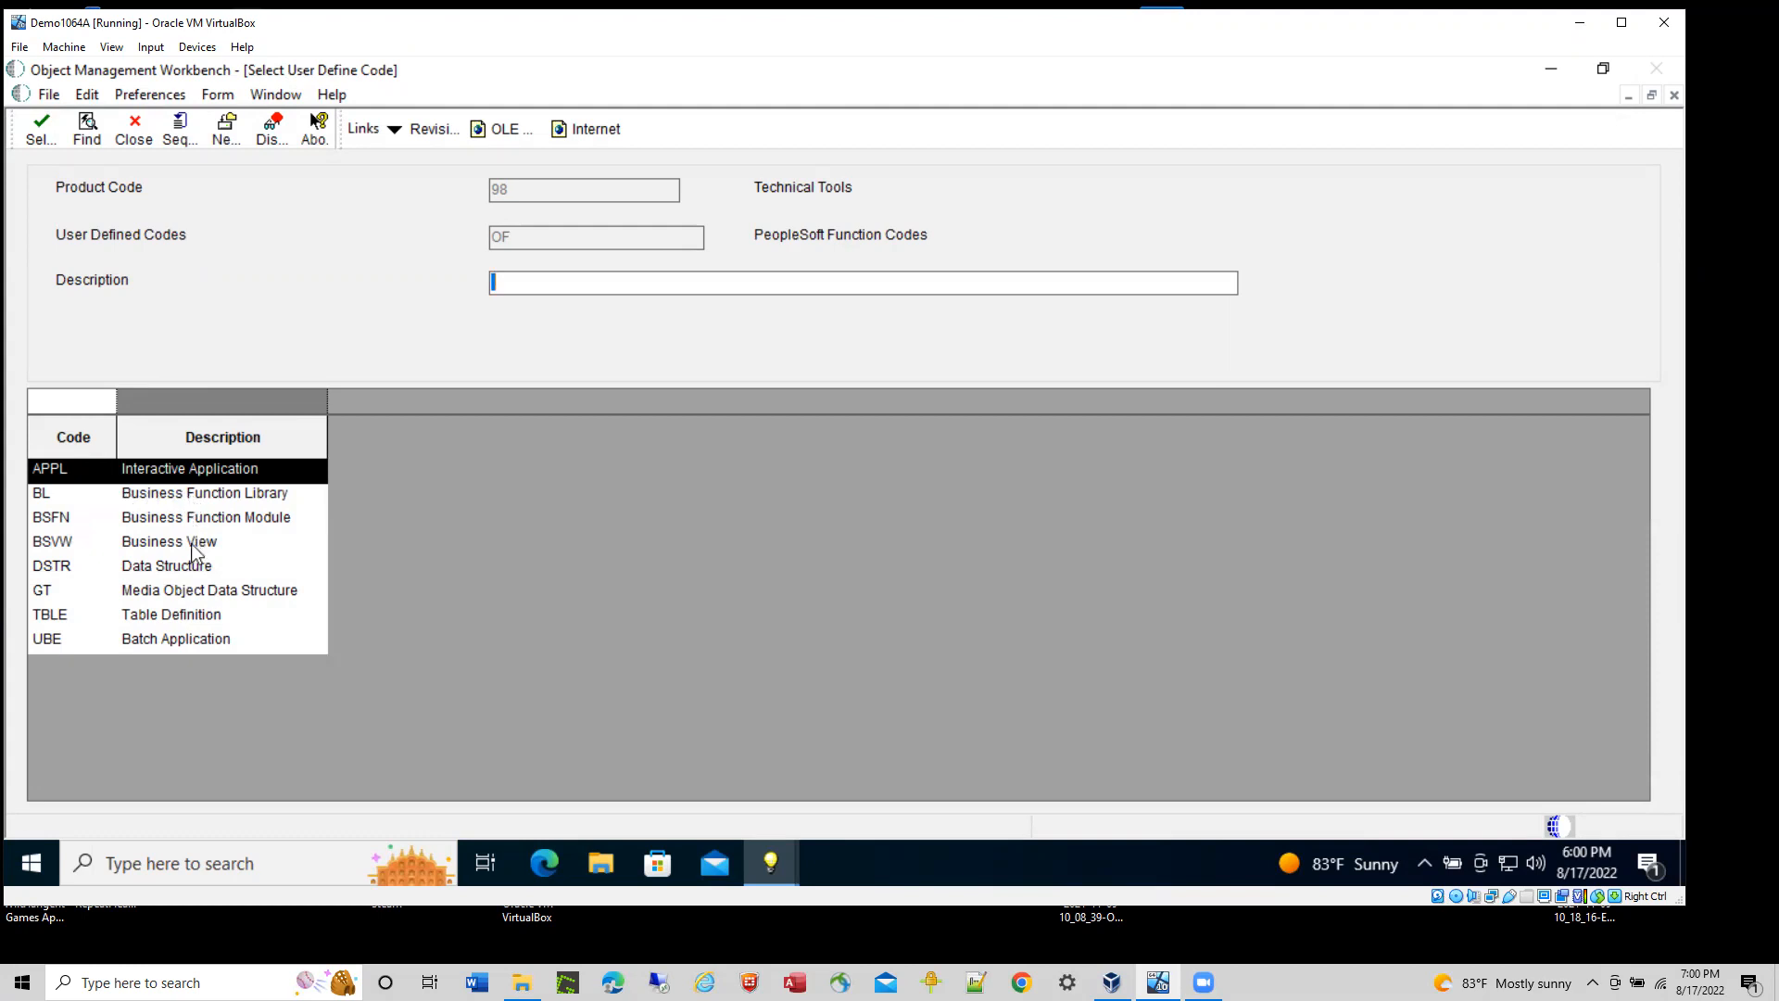
pyautogui.click(134, 130)
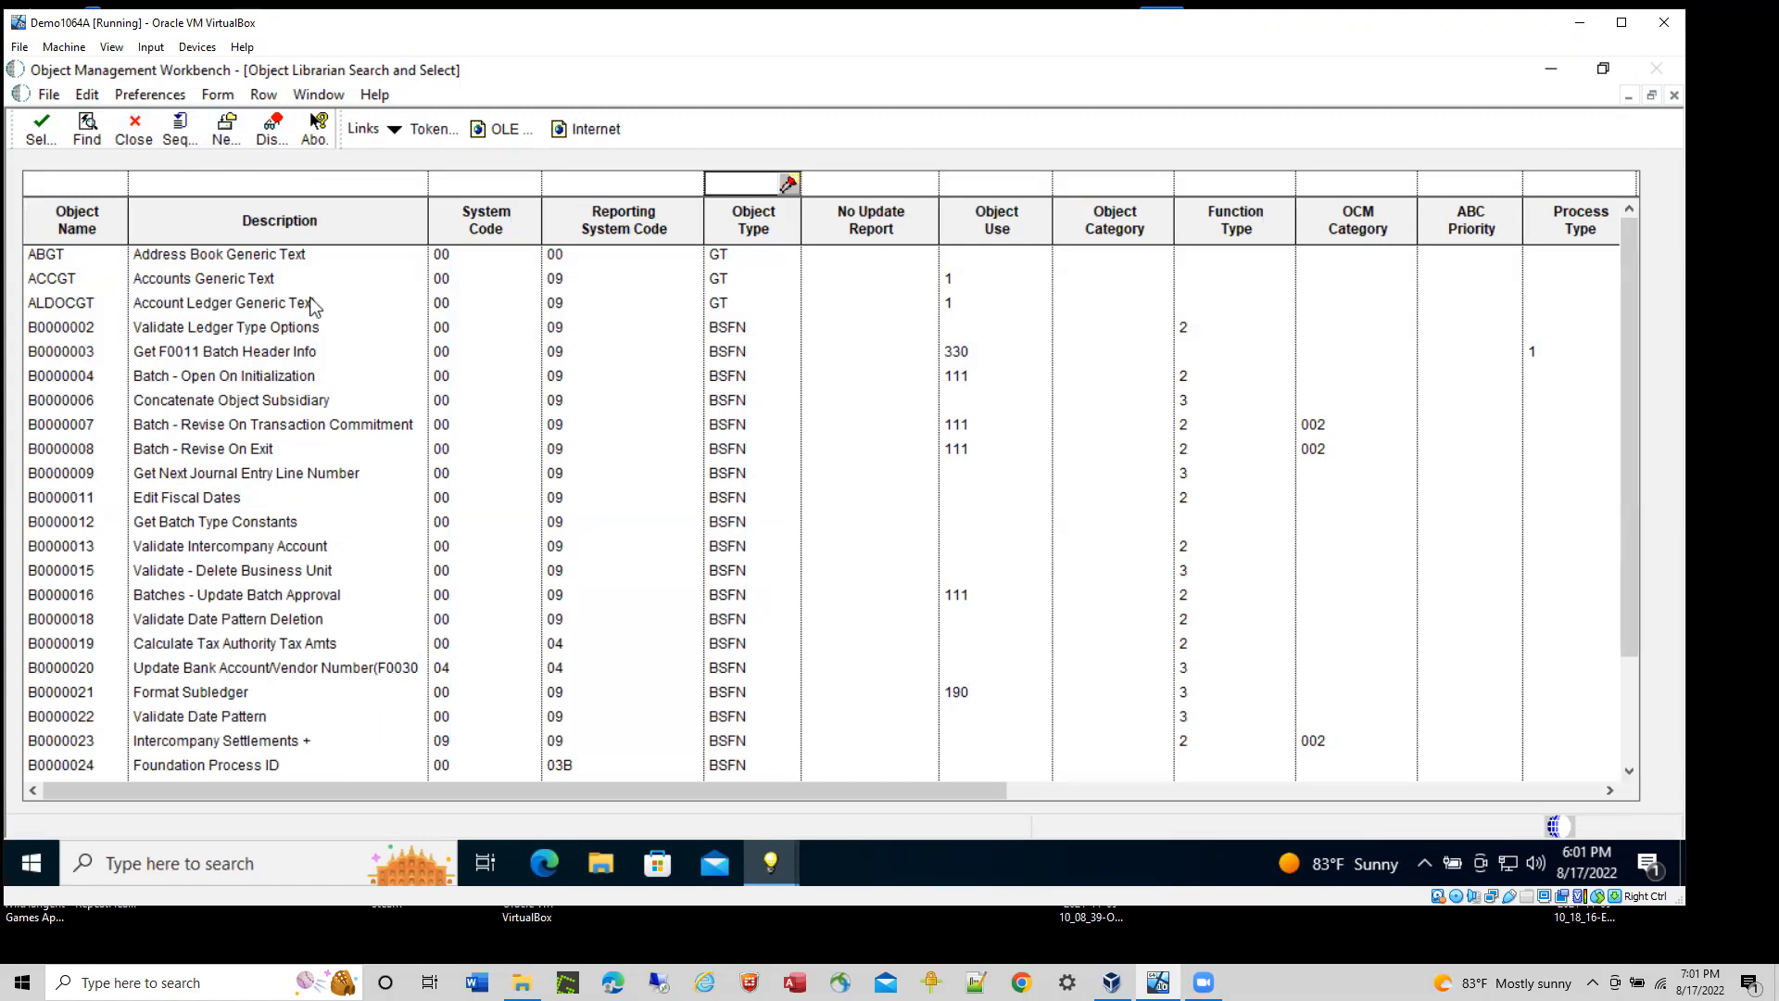
# - Search the Object Librarian for object names matching BB*, then close the advanced object search
pyautogui.click(69, 184)
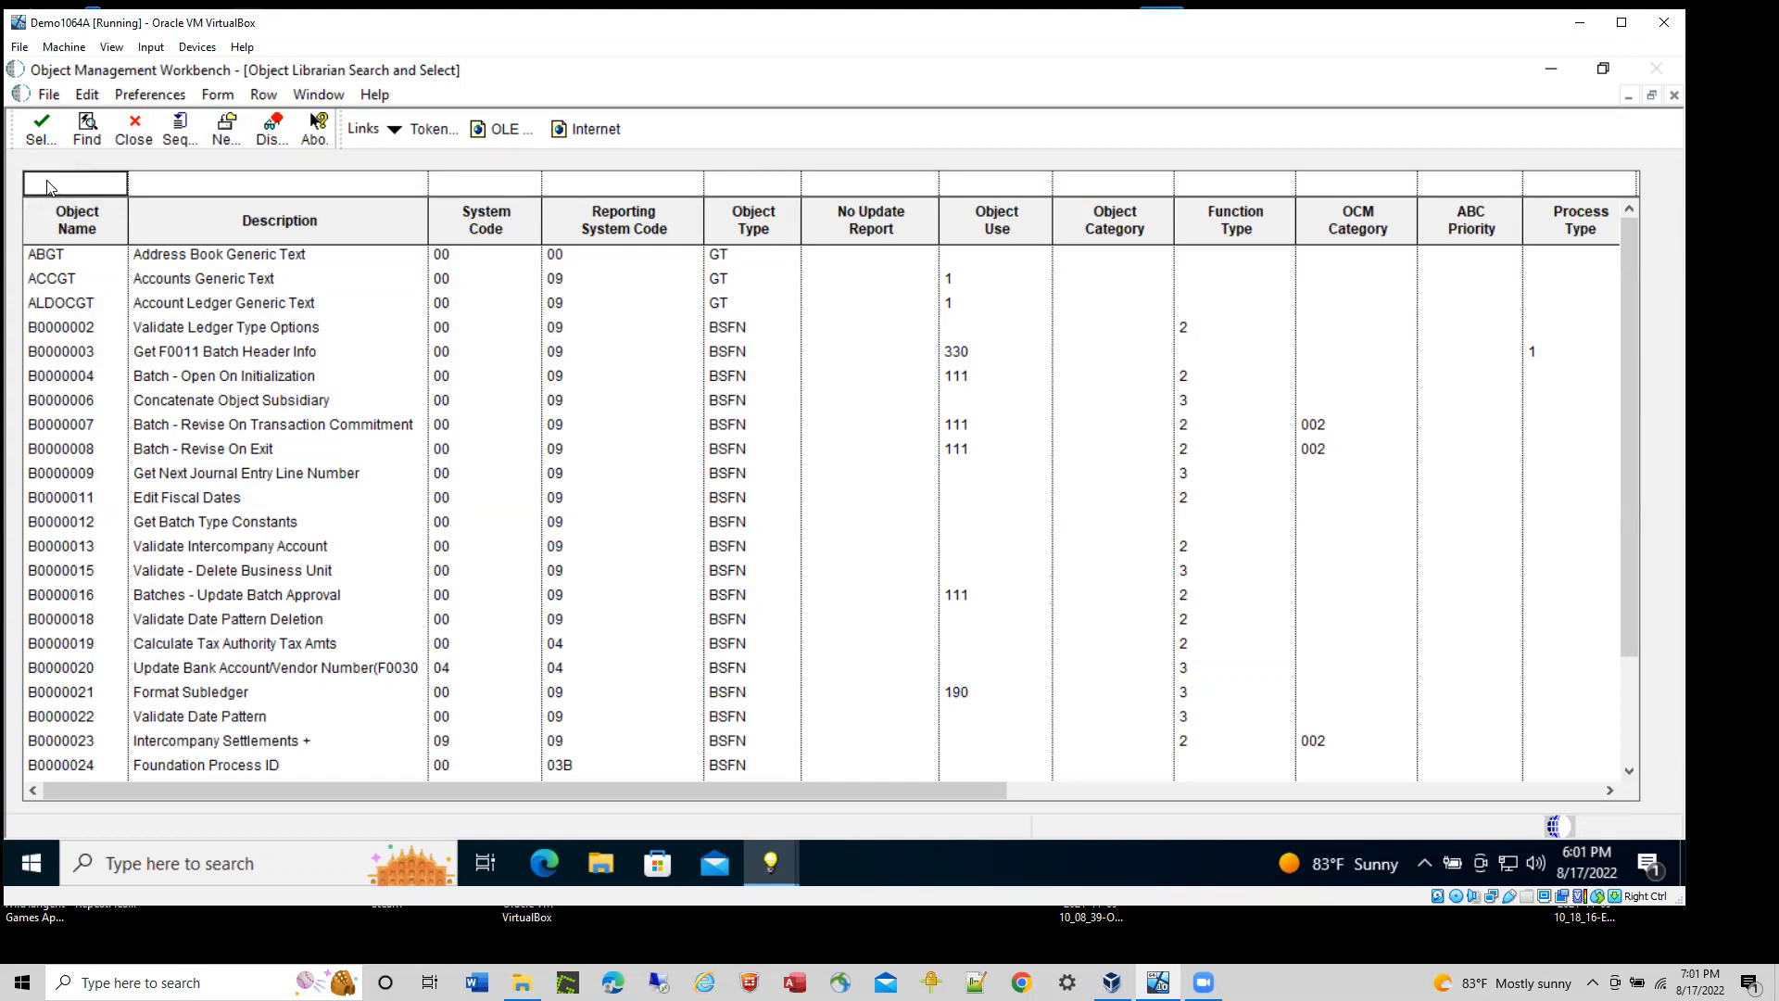
pyautogui.write('BB*')
pyautogui.click(87, 135)
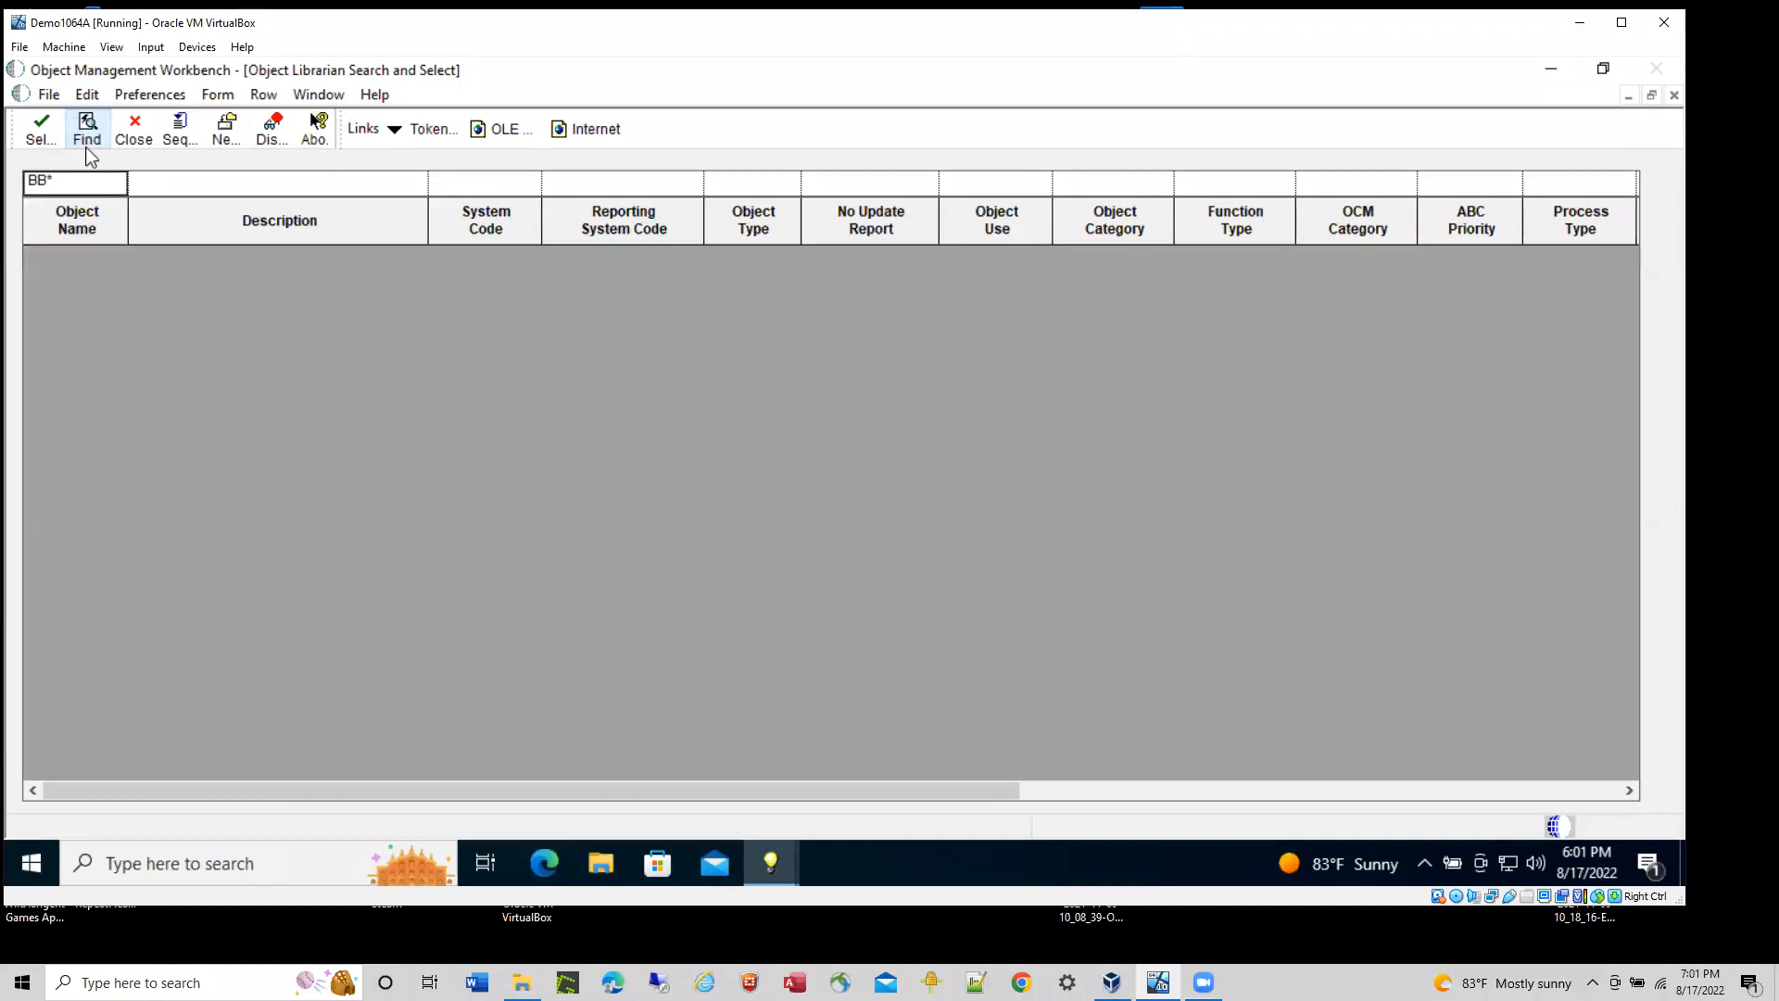
pyautogui.click(129, 135)
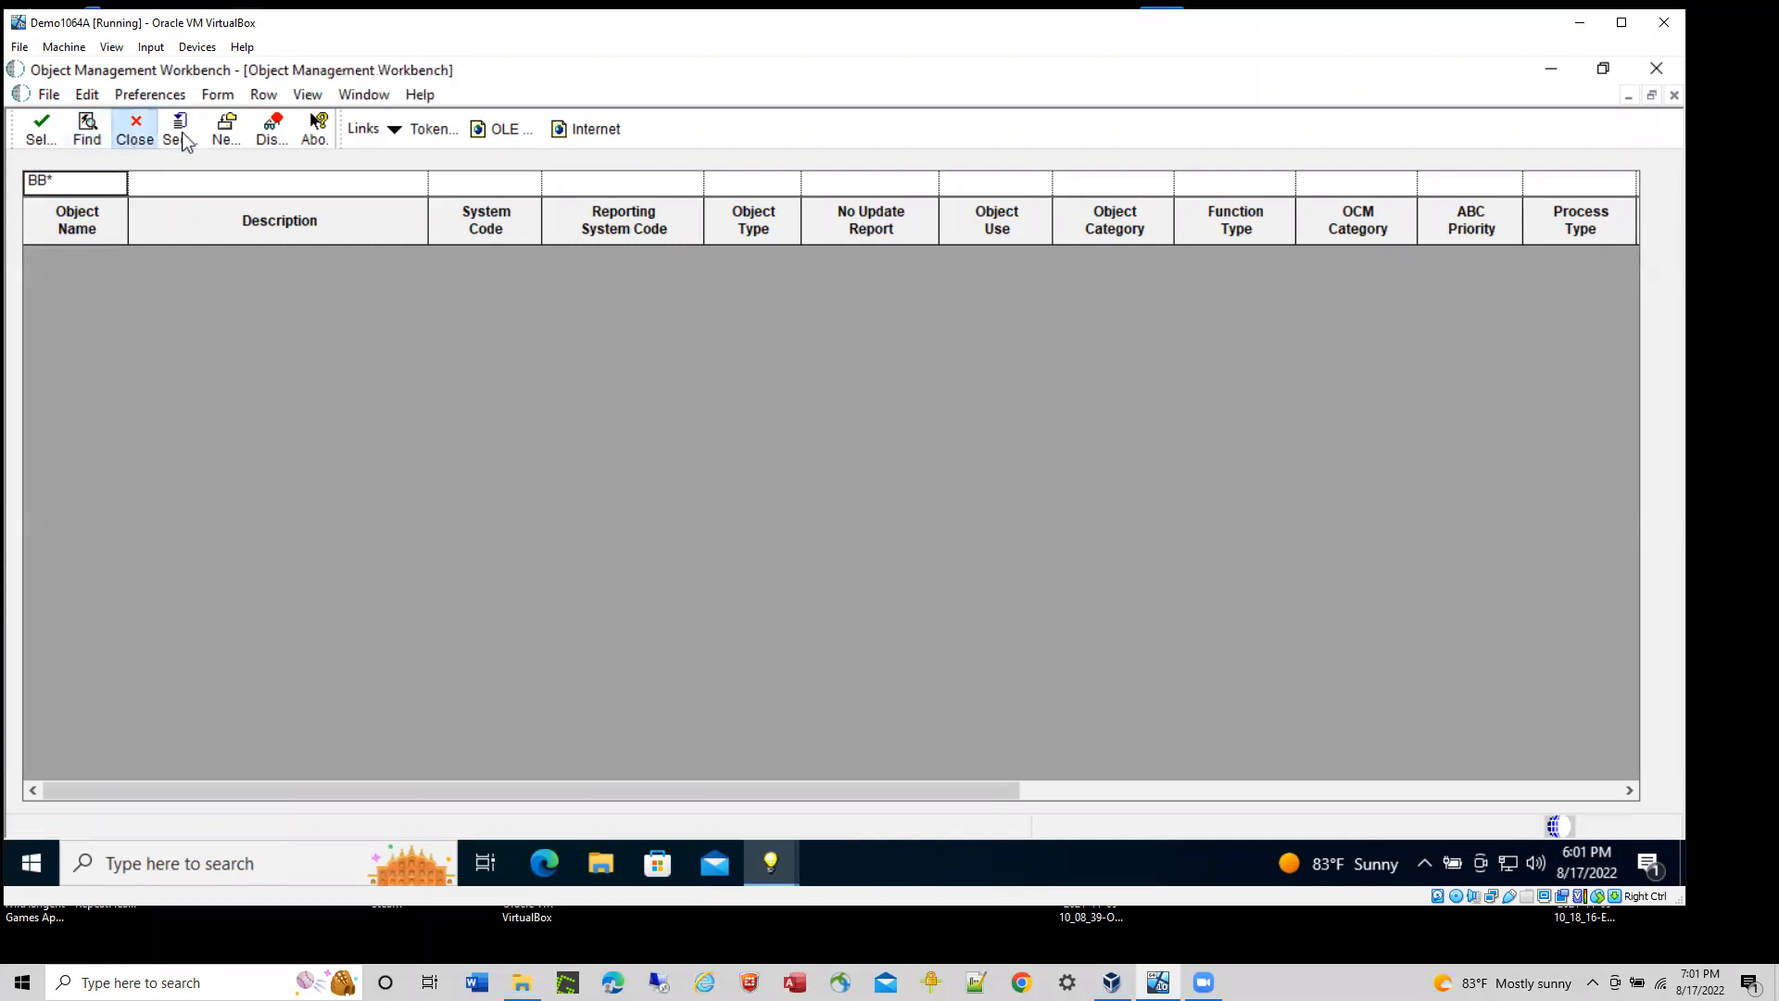
# - Run the advanced project search for user DEMO with all roles and statuses, and review the listed projects and their columns
pyautogui.click(214, 97)
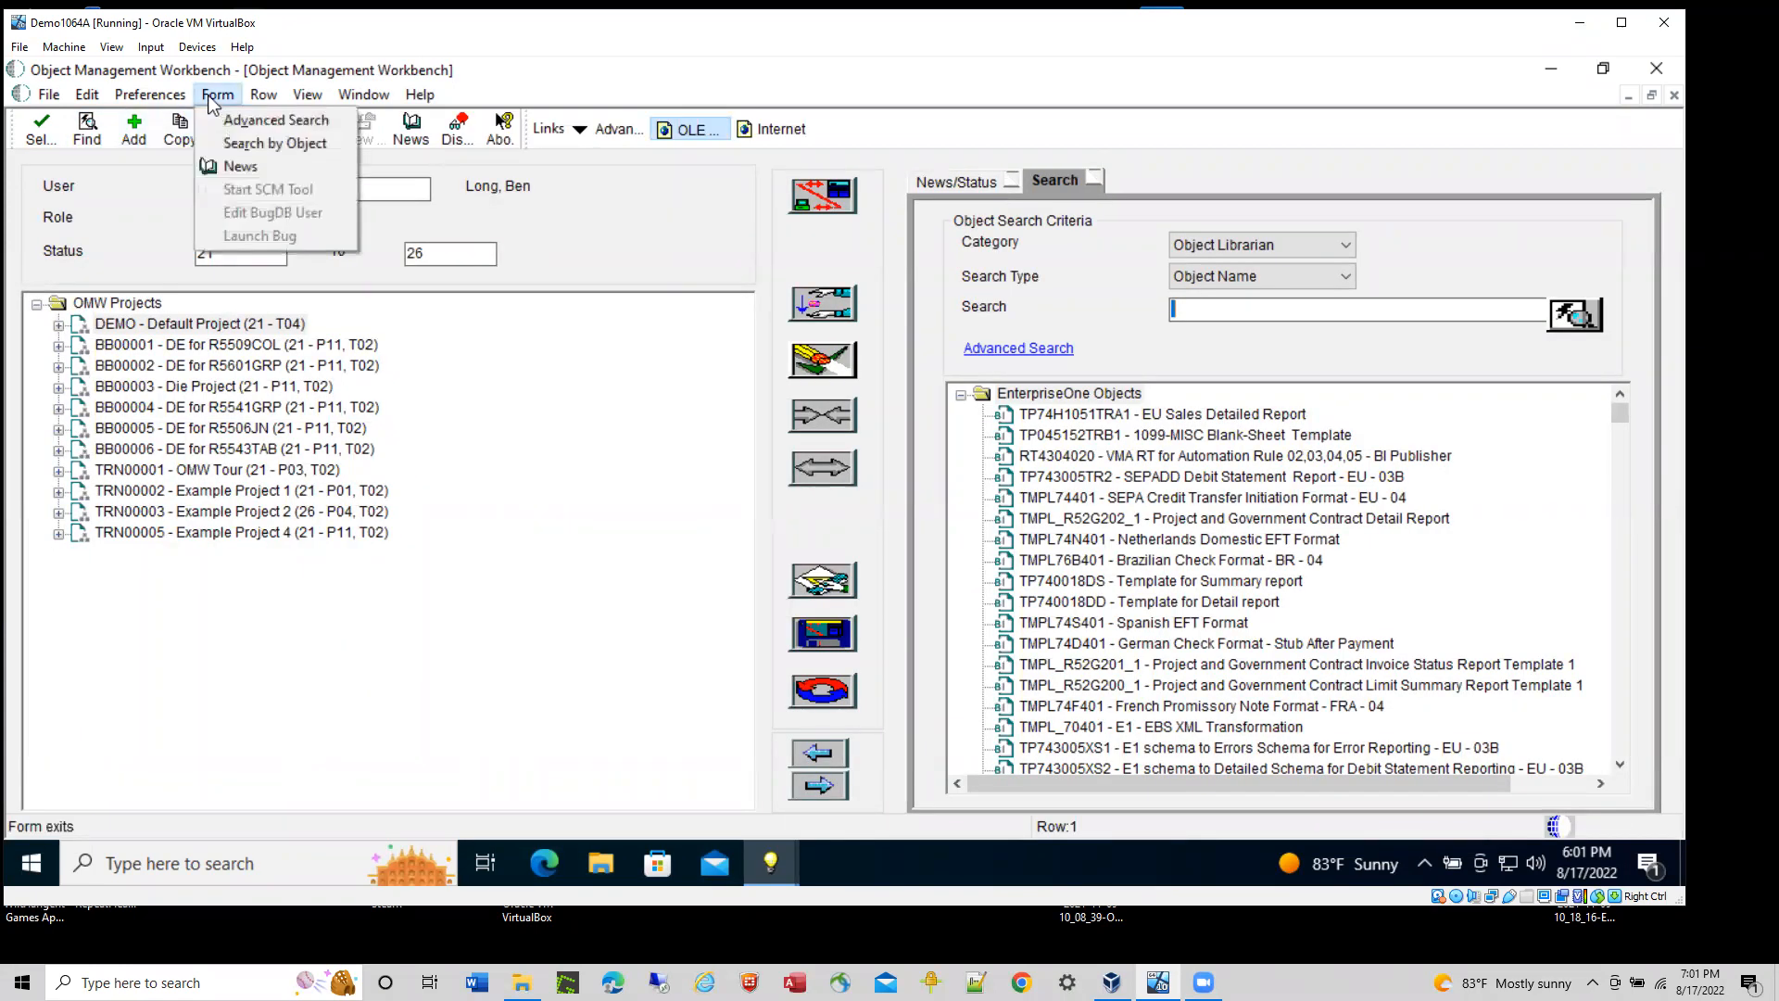
pyautogui.click(257, 120)
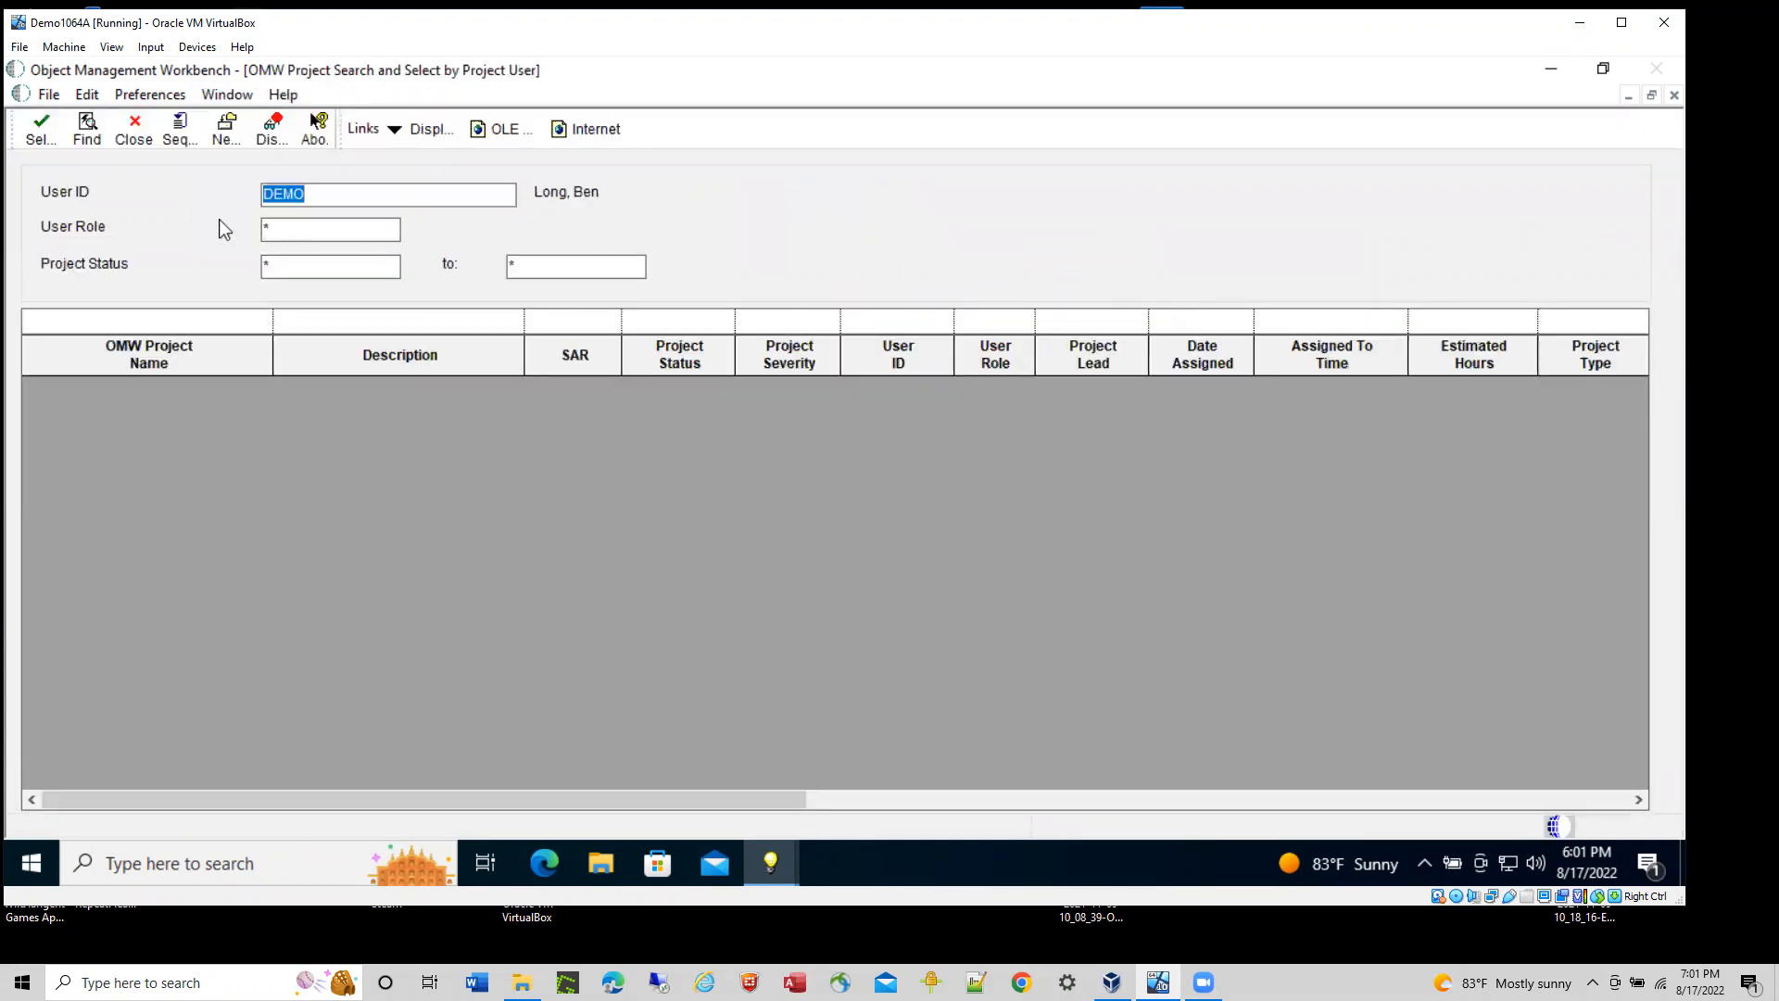
pyautogui.click(86, 130)
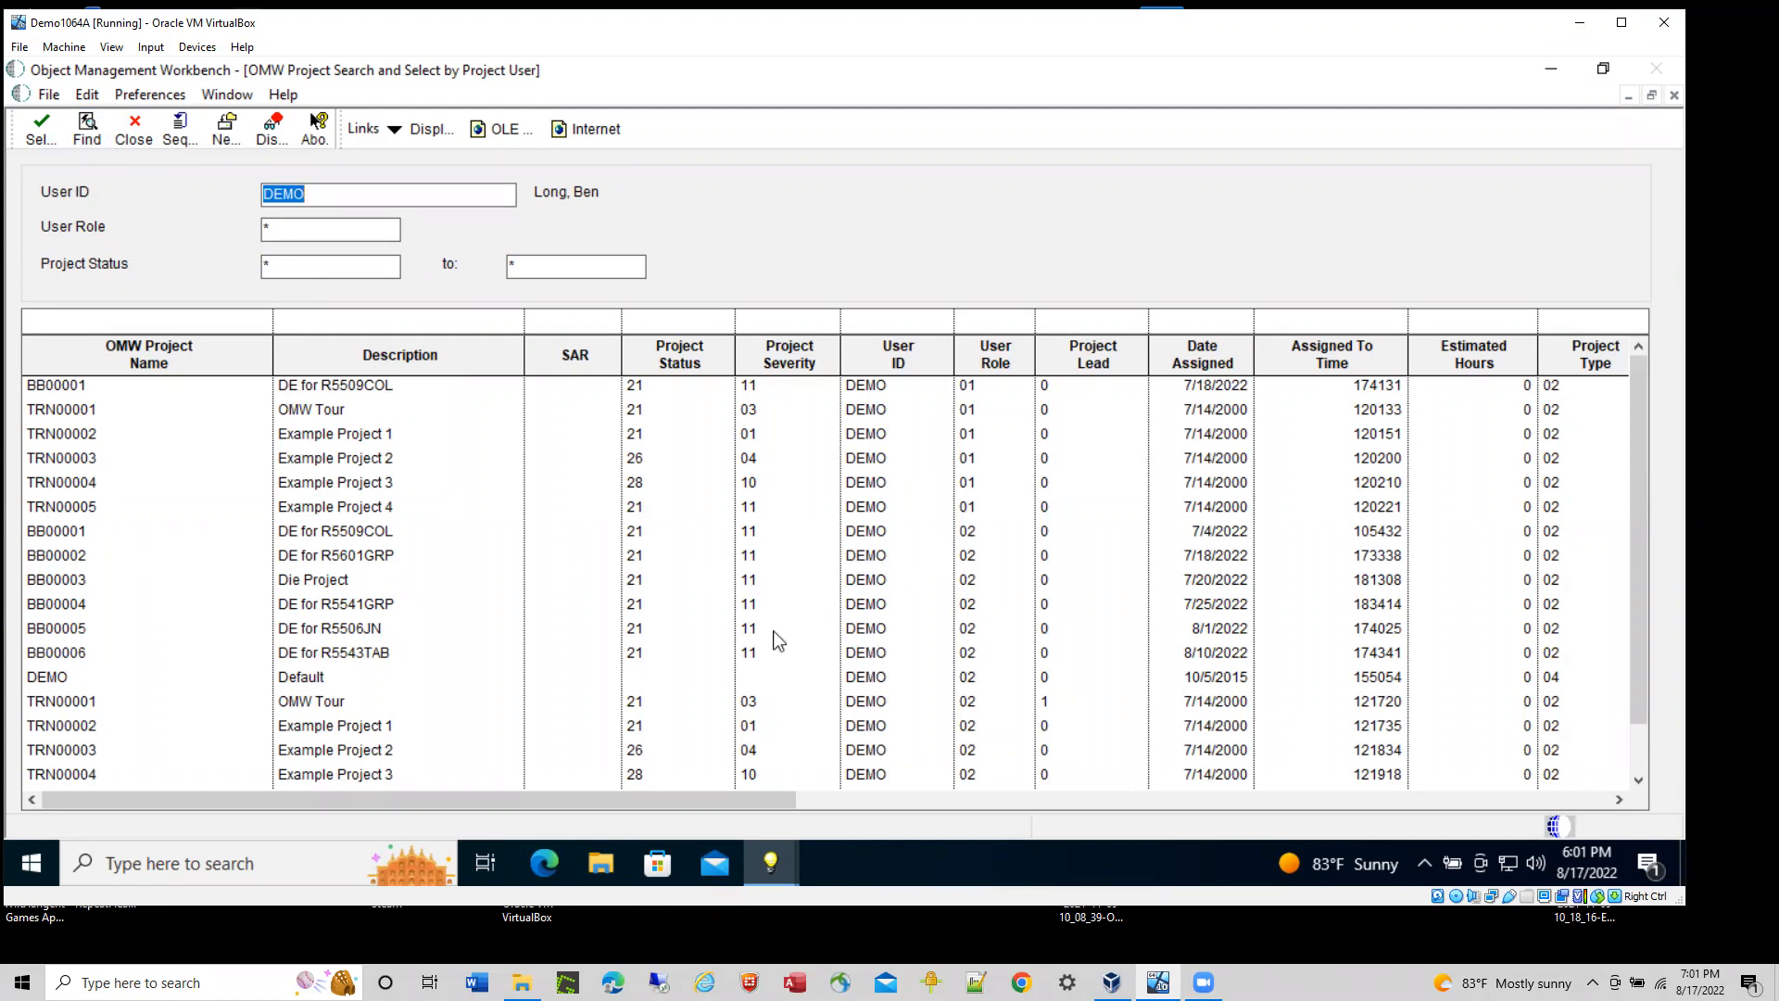
pyautogui.click(975, 803)
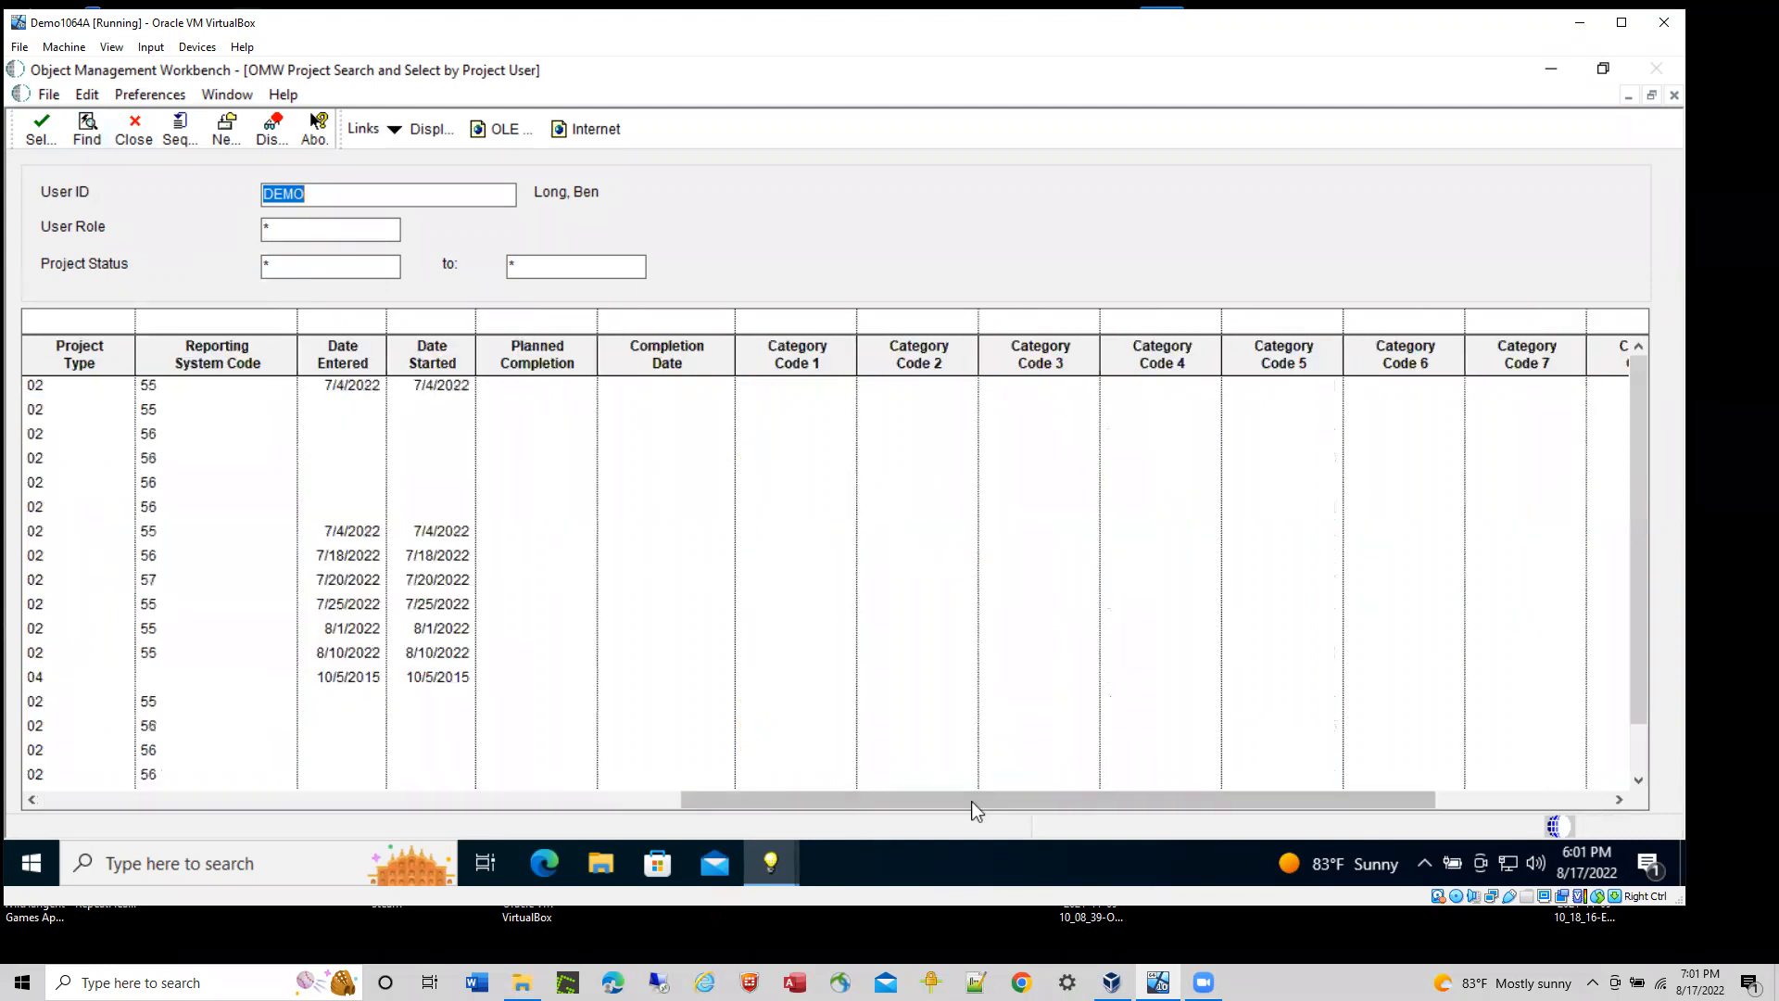
pyautogui.moveTo(971, 801); pyautogui.dragTo(1223, 843)
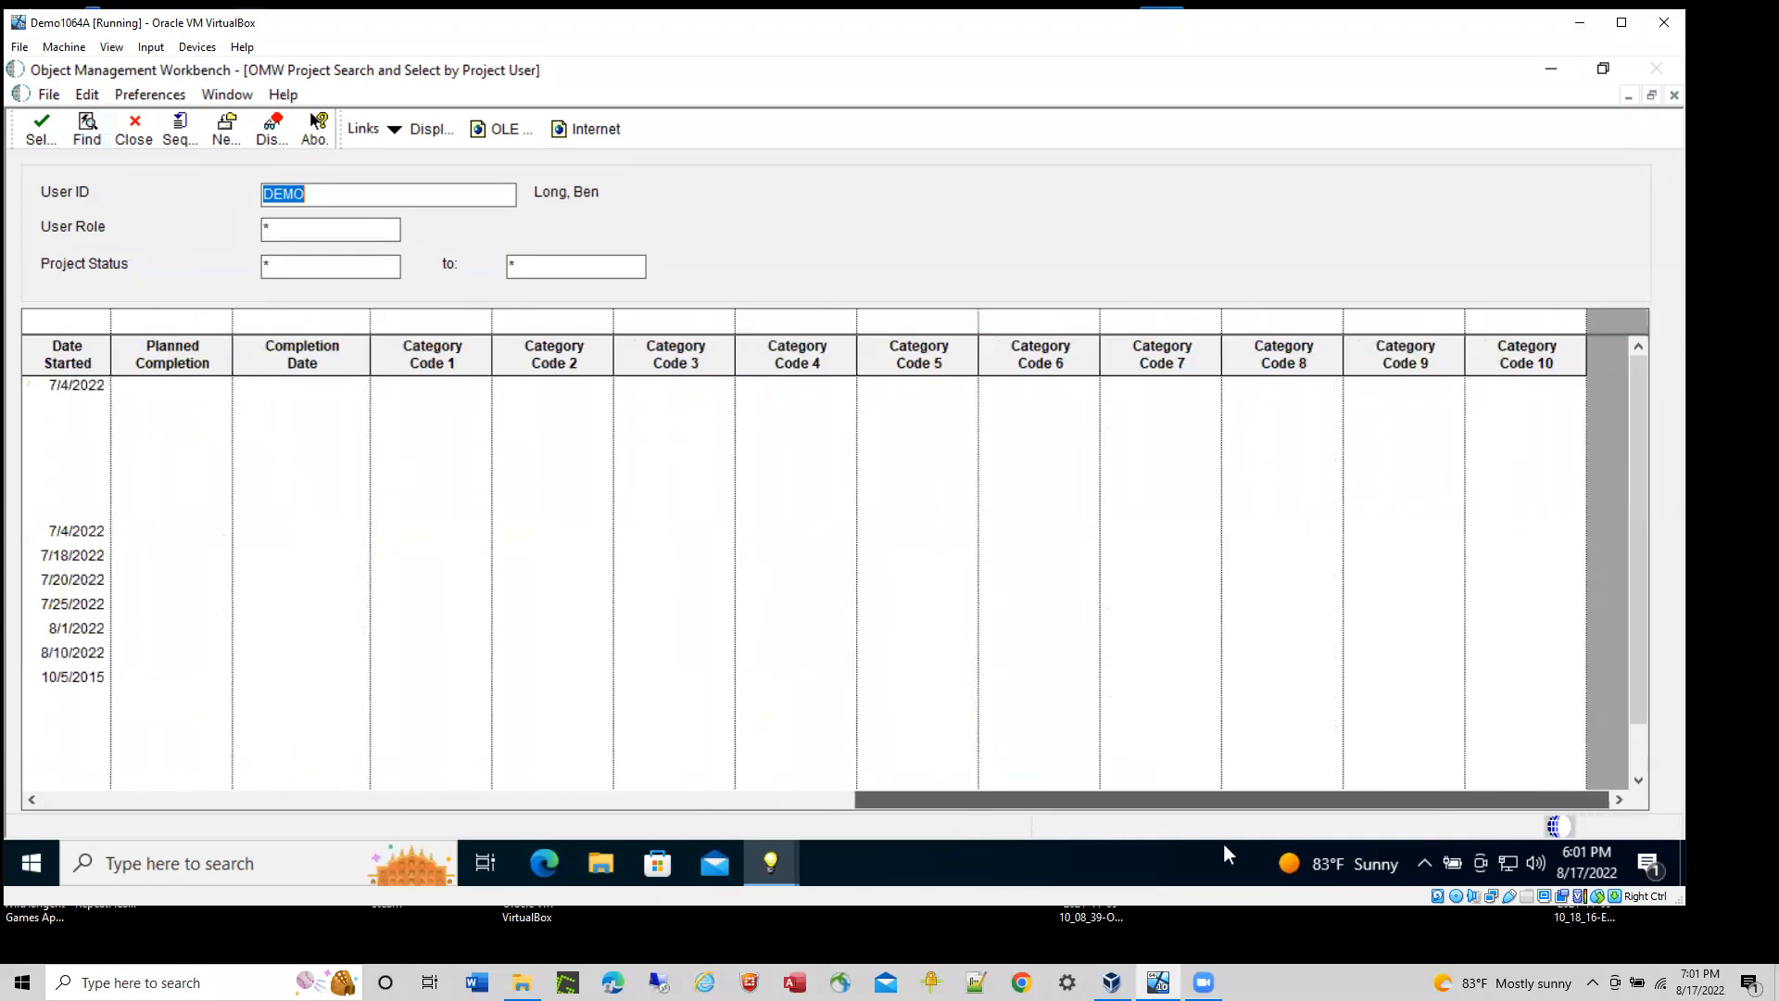
pyautogui.moveTo(934, 838); pyautogui.dragTo(289, 783)
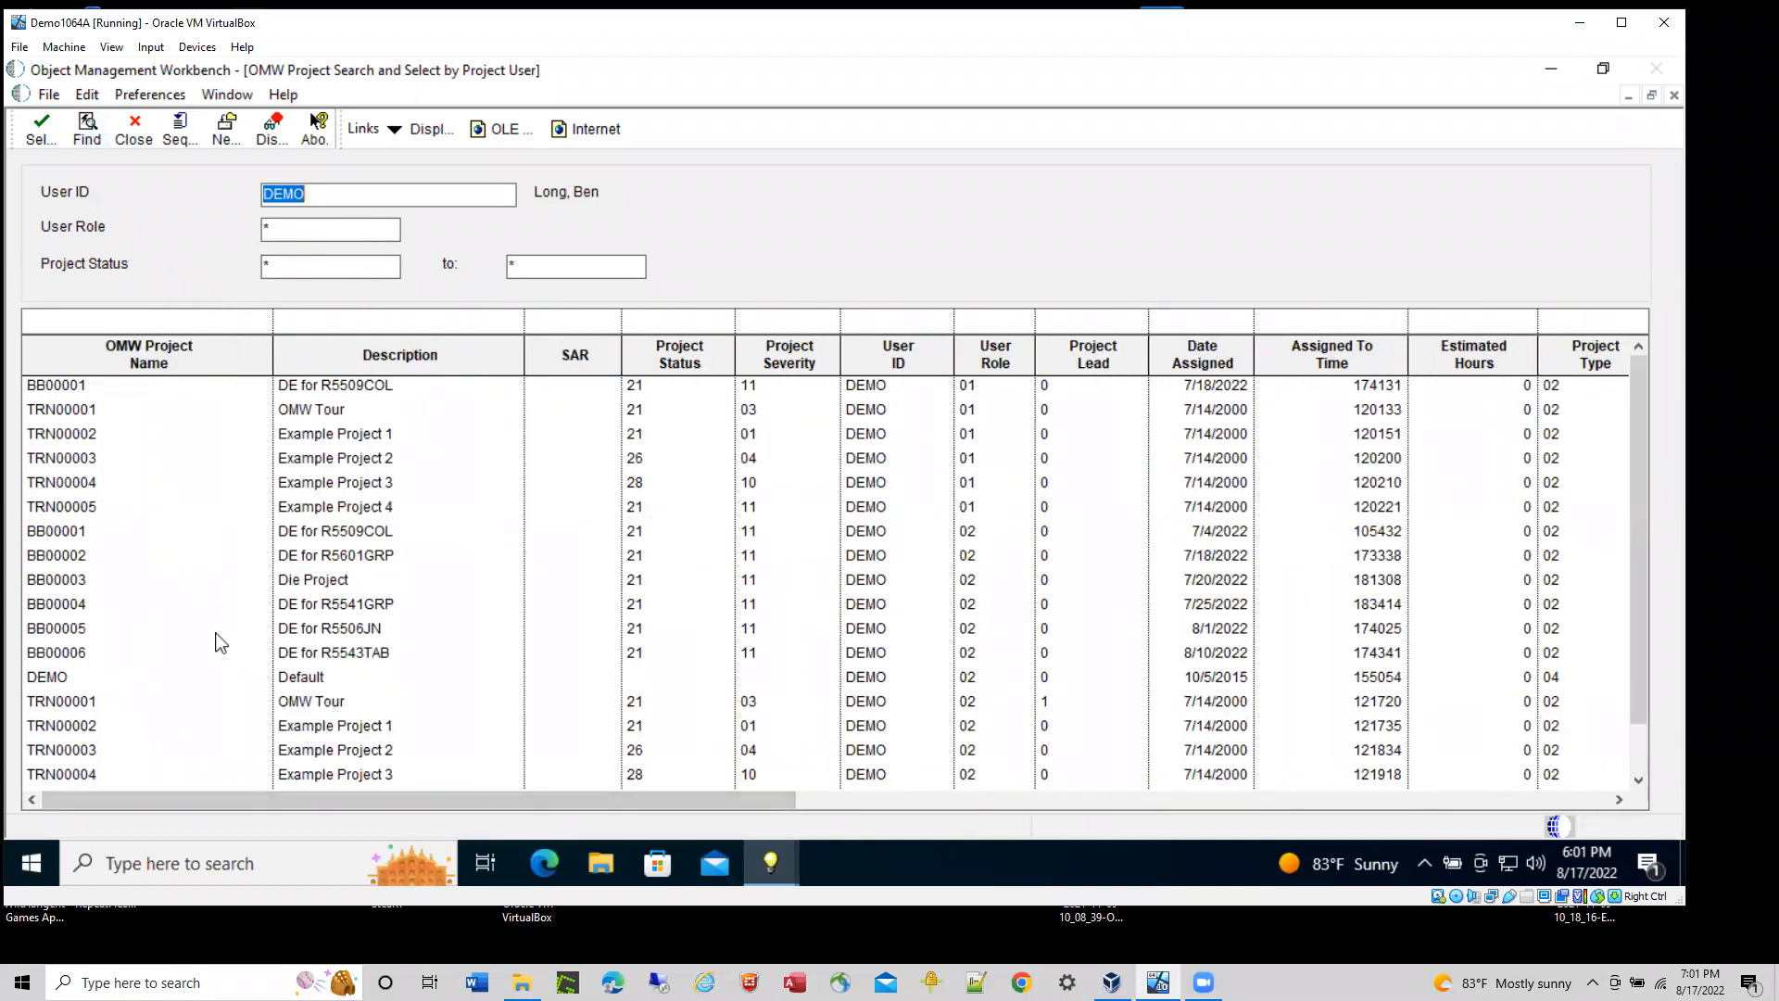
pyautogui.scroll(-1, 215, 635)
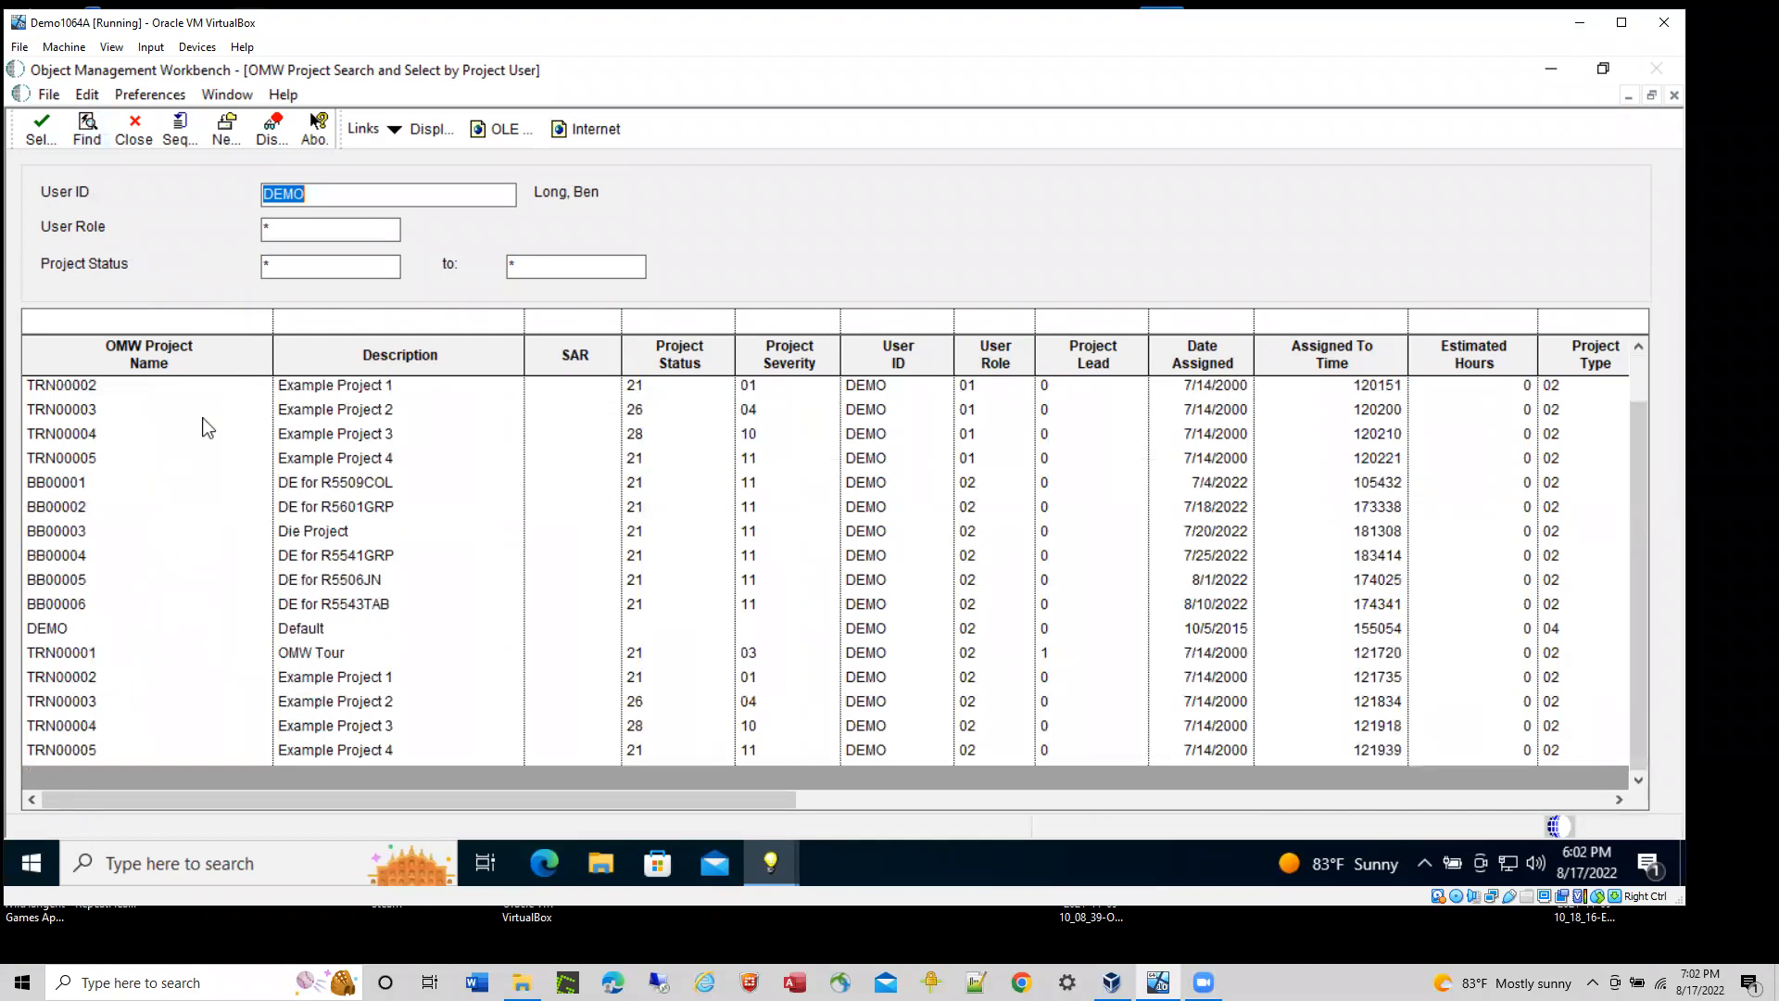
pyautogui.scroll(1, 579, 578)
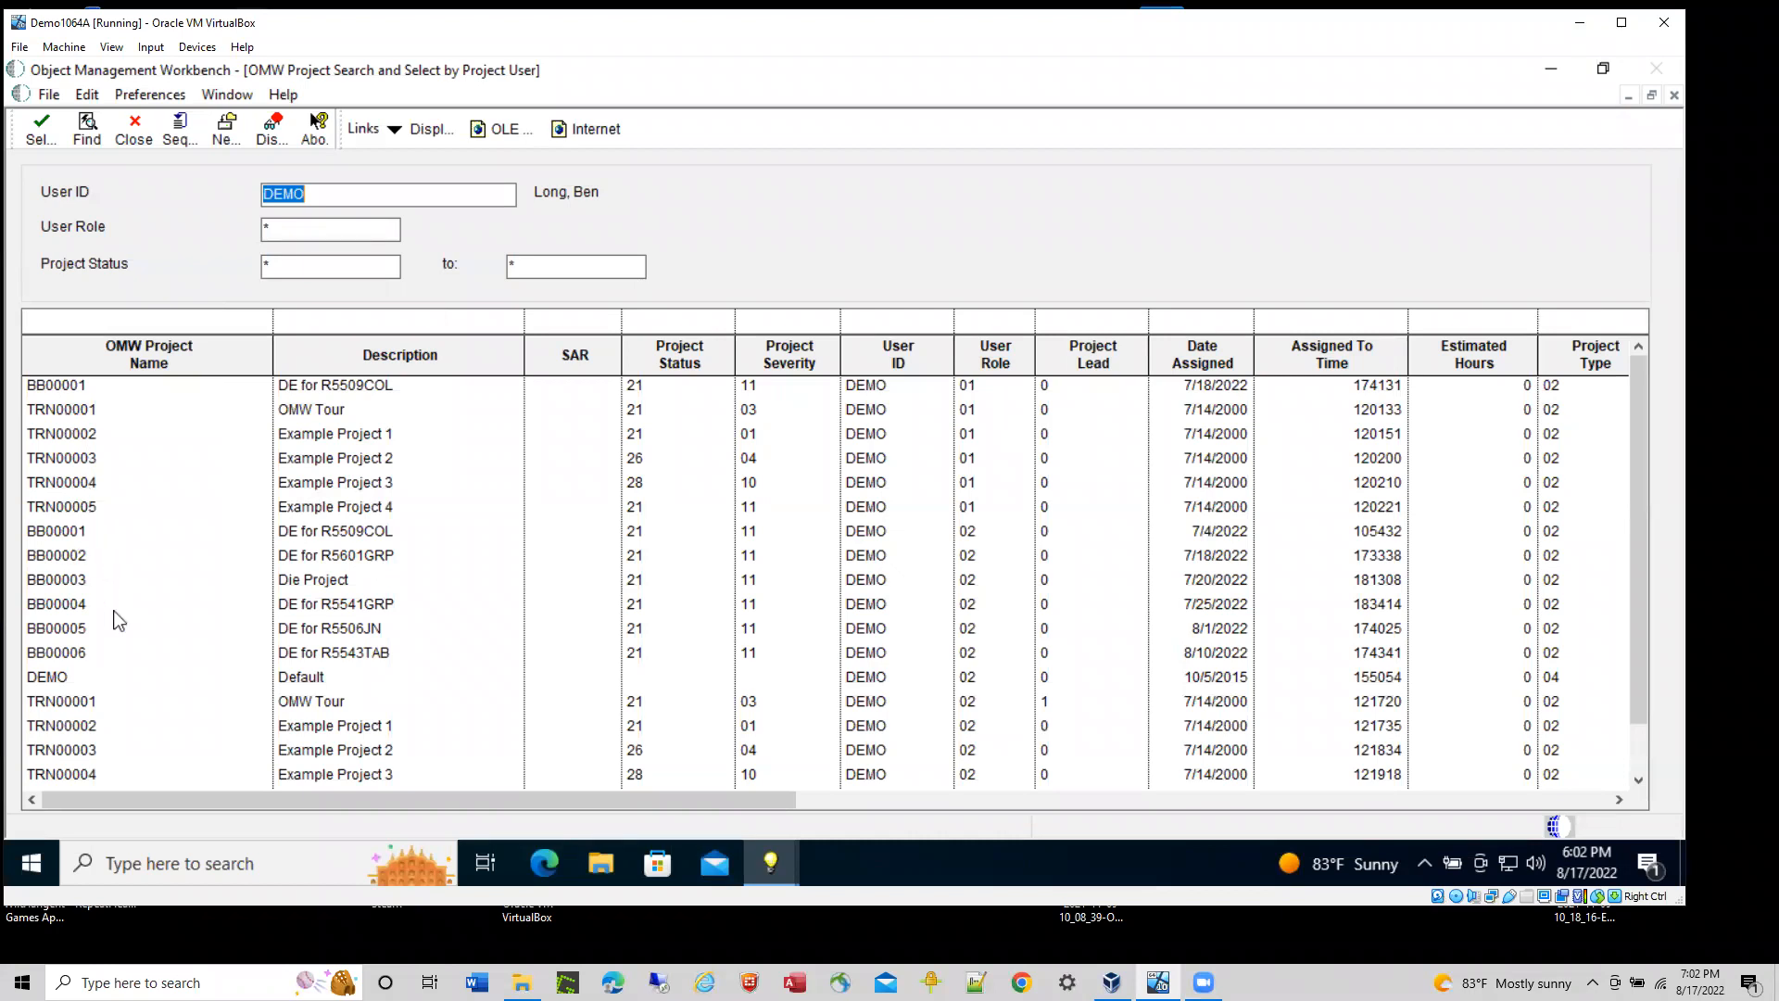
pyautogui.scroll(-1, 227, 567)
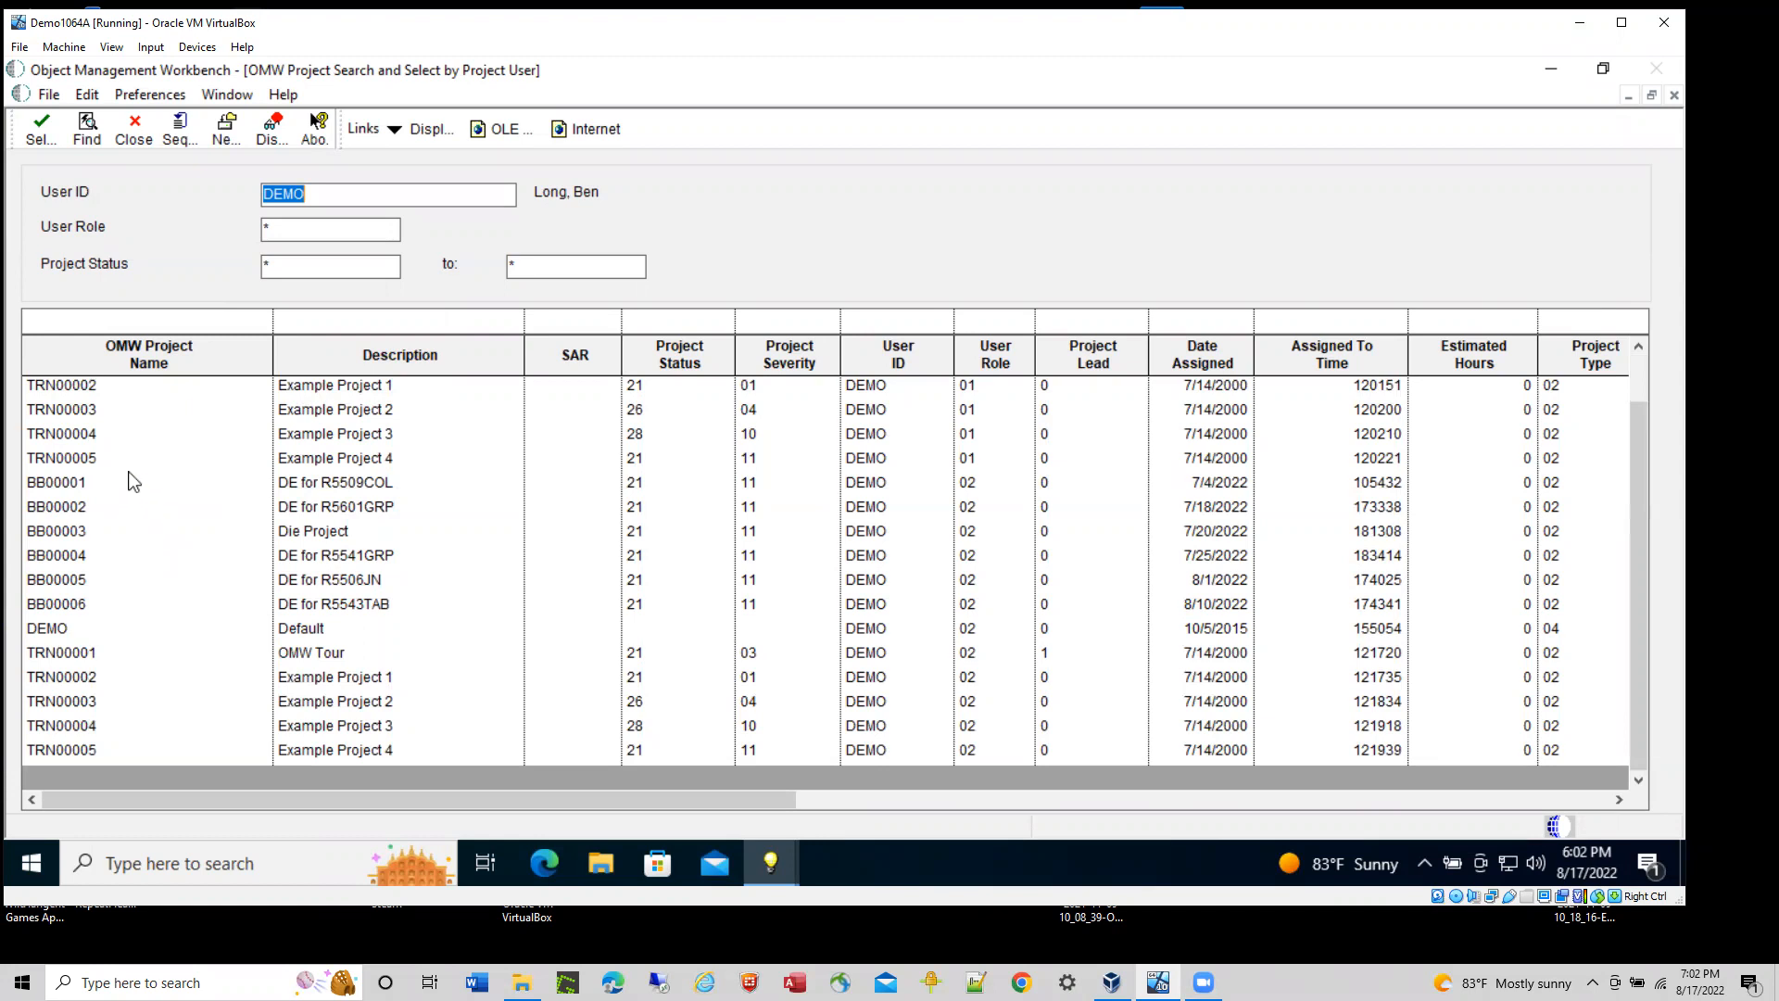
# - Select projects TRN00005, BB00003 and TRN00002 together and bring them into the OMW project list
pyautogui.click(98, 460)
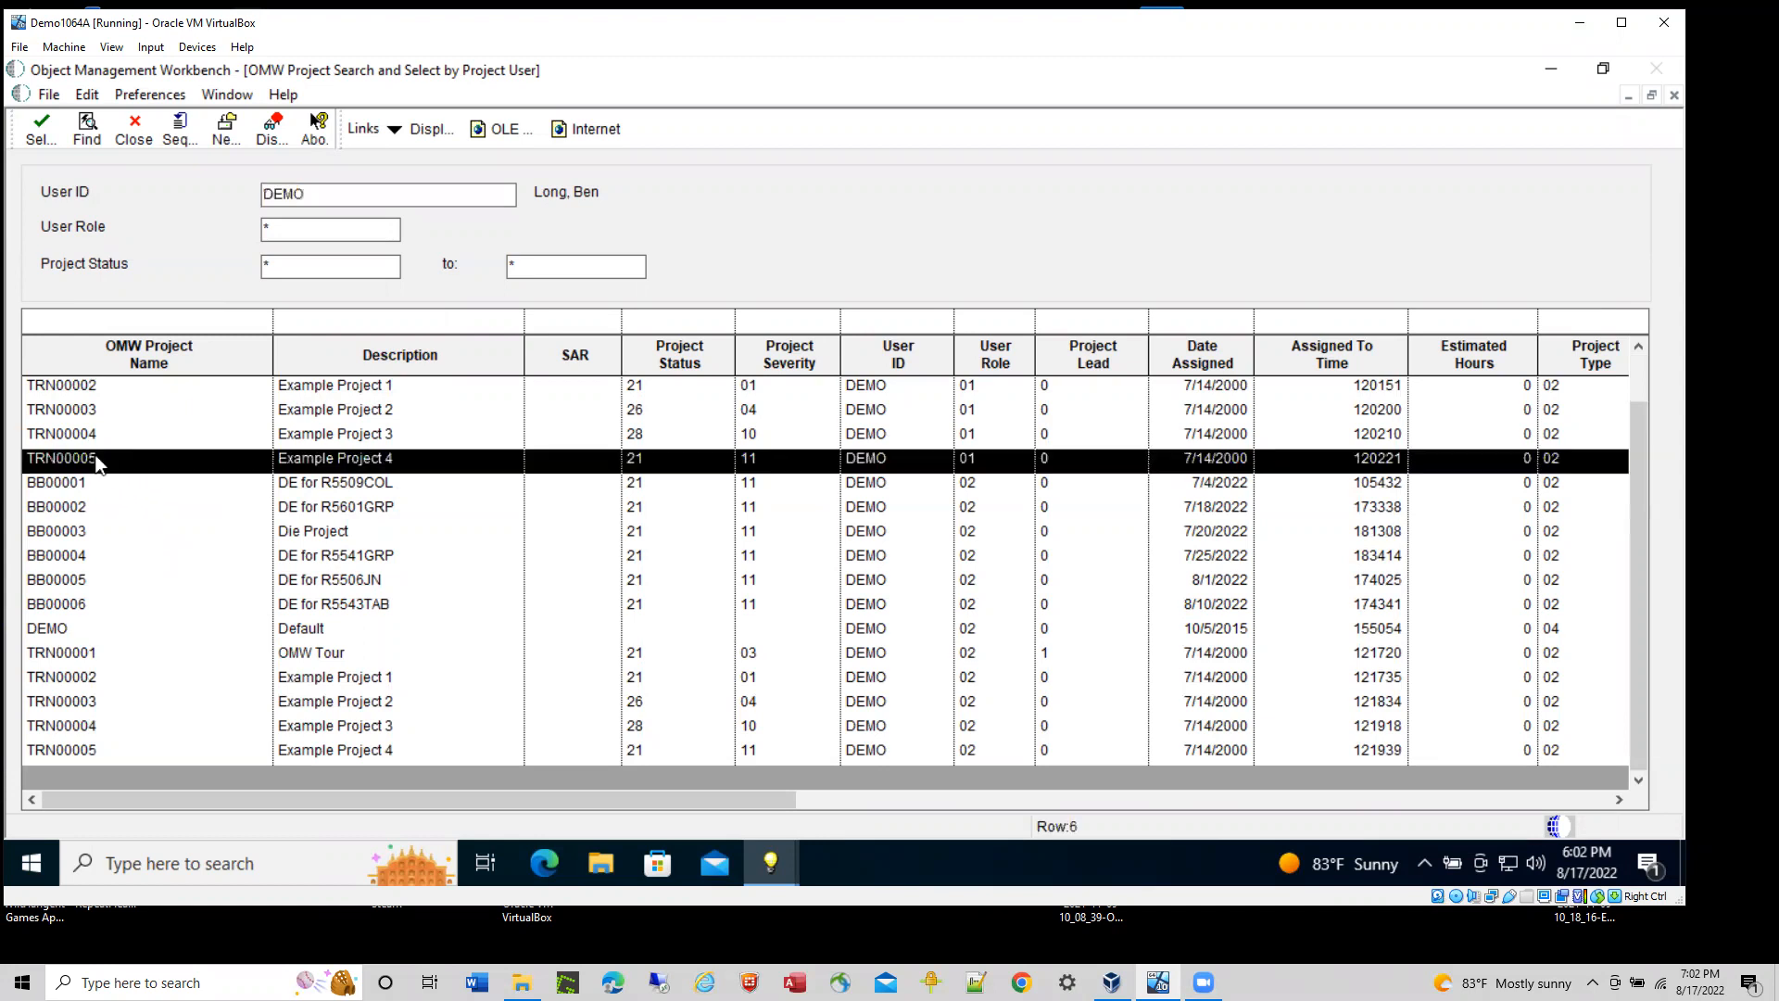
pyautogui.keyDown('ctrl'); pyautogui.click(127, 532); pyautogui.keyUp('ctrl')
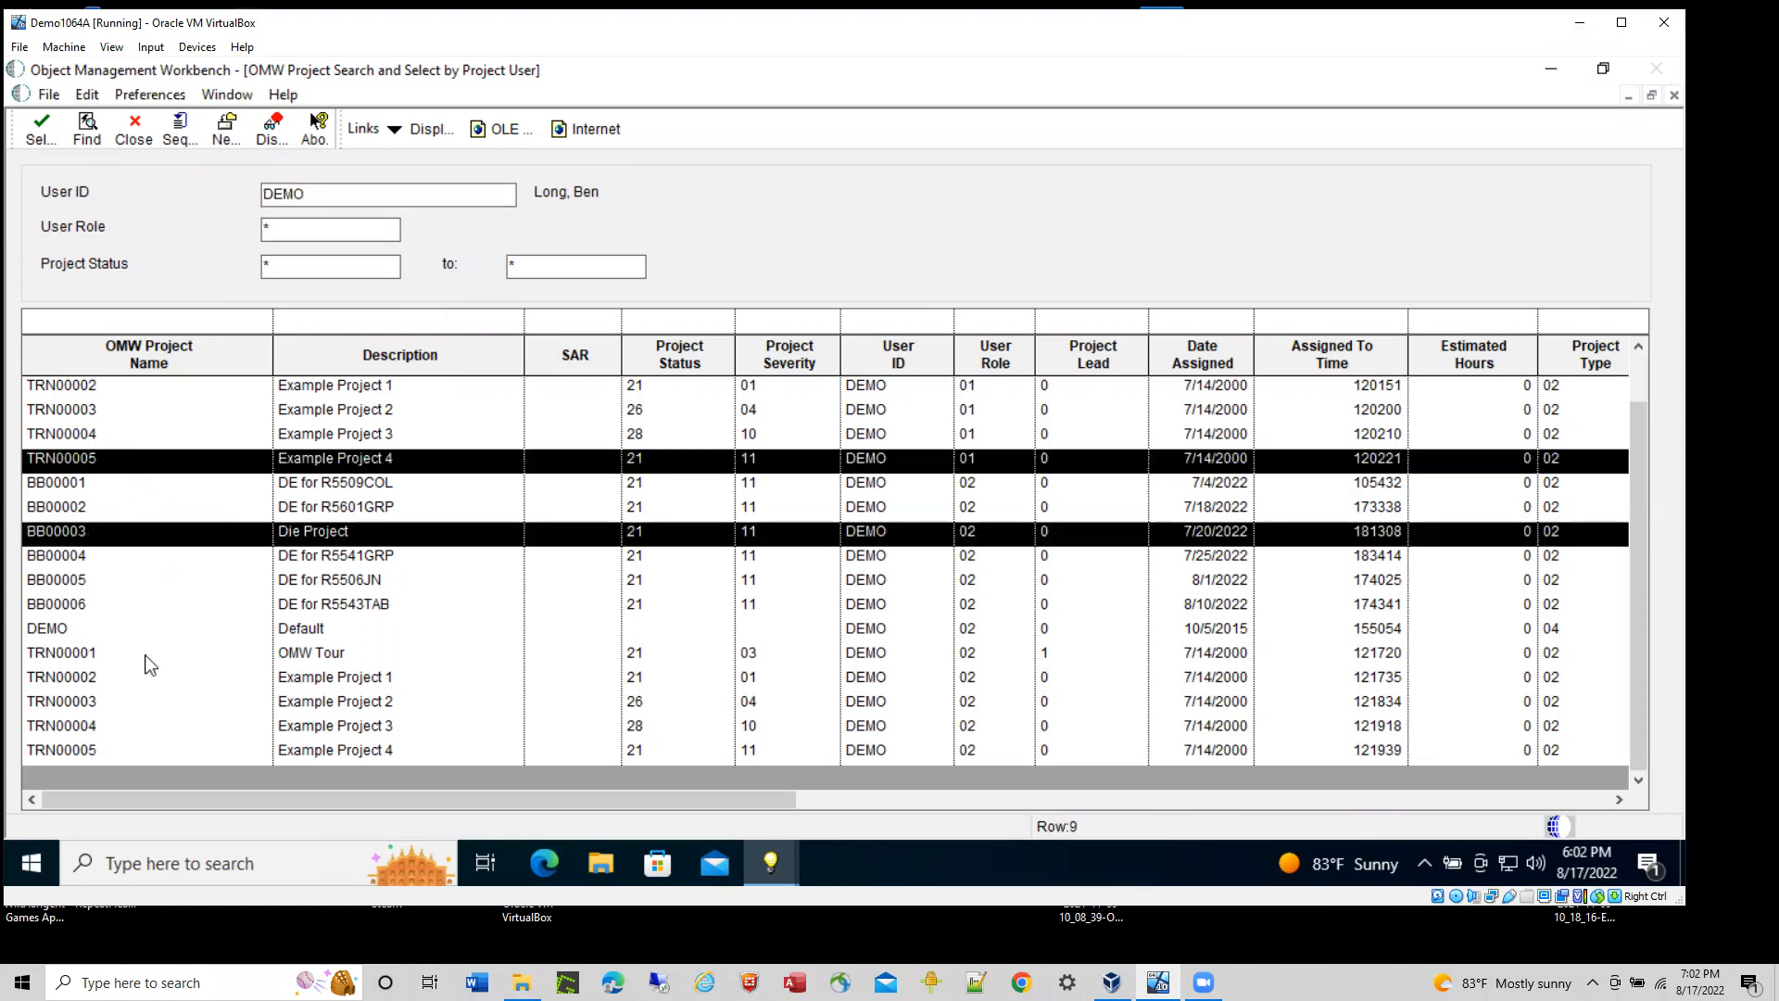
pyautogui.keyDown('ctrl'); pyautogui.click(149, 684); pyautogui.keyUp('ctrl')
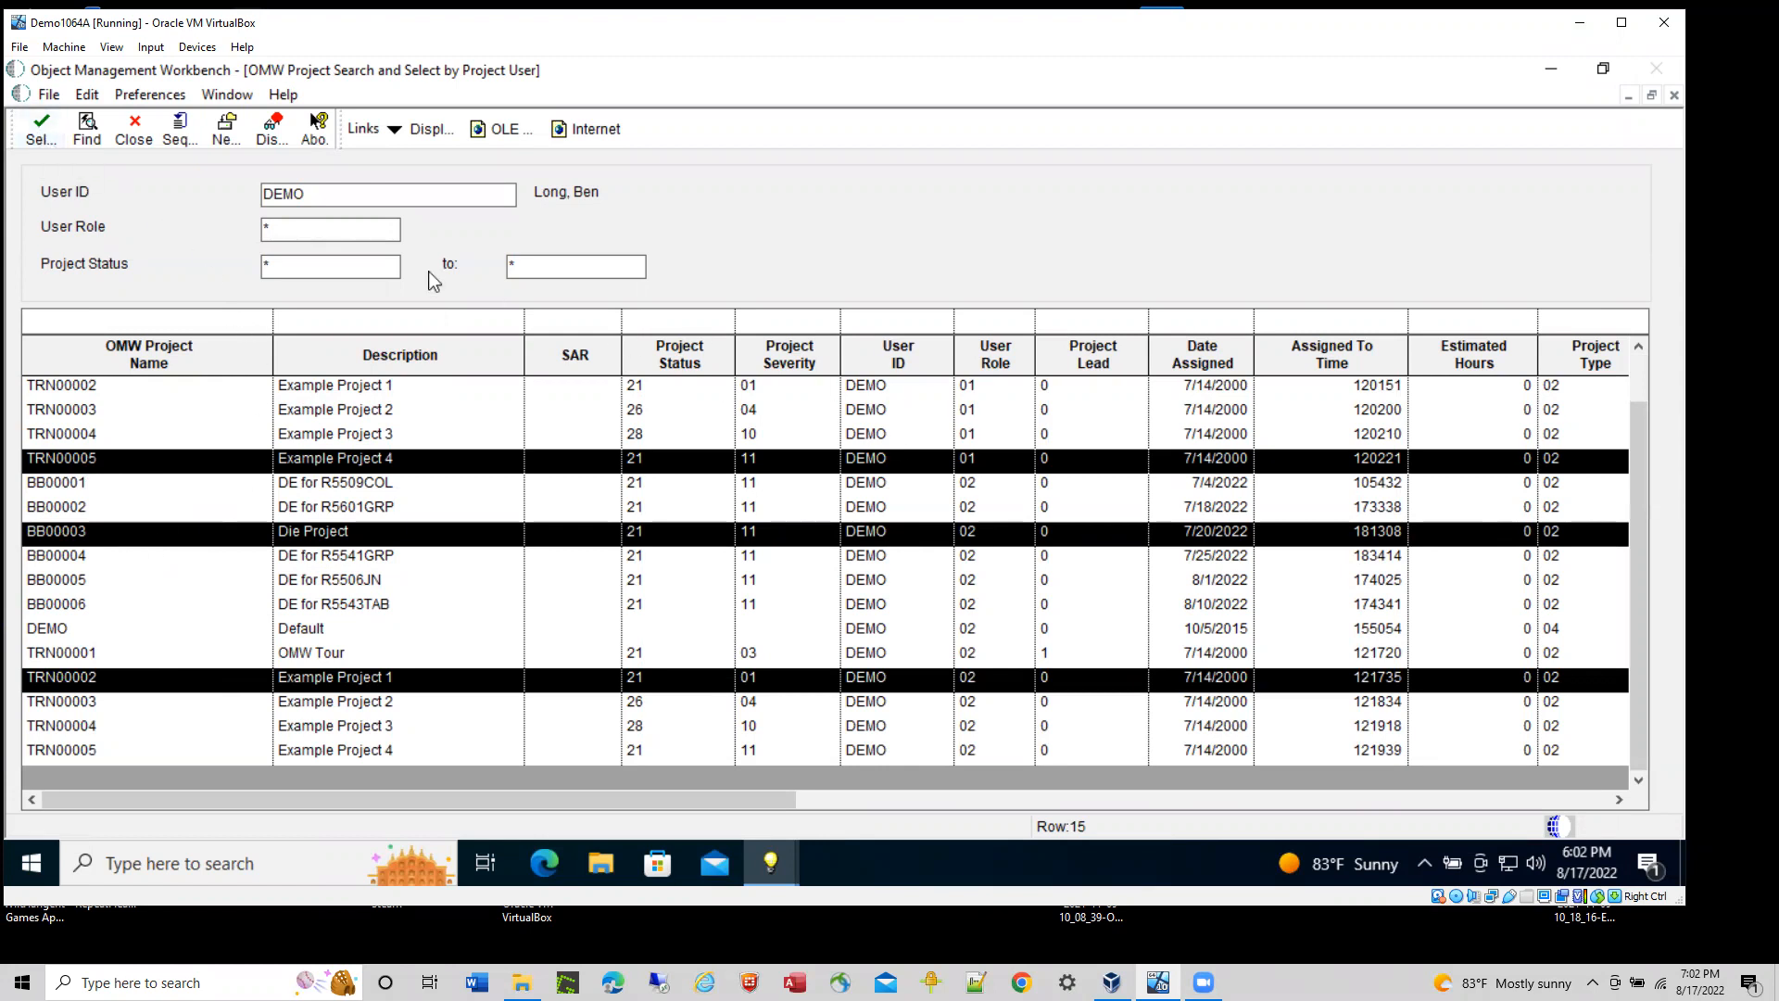
pyautogui.click(41, 139)
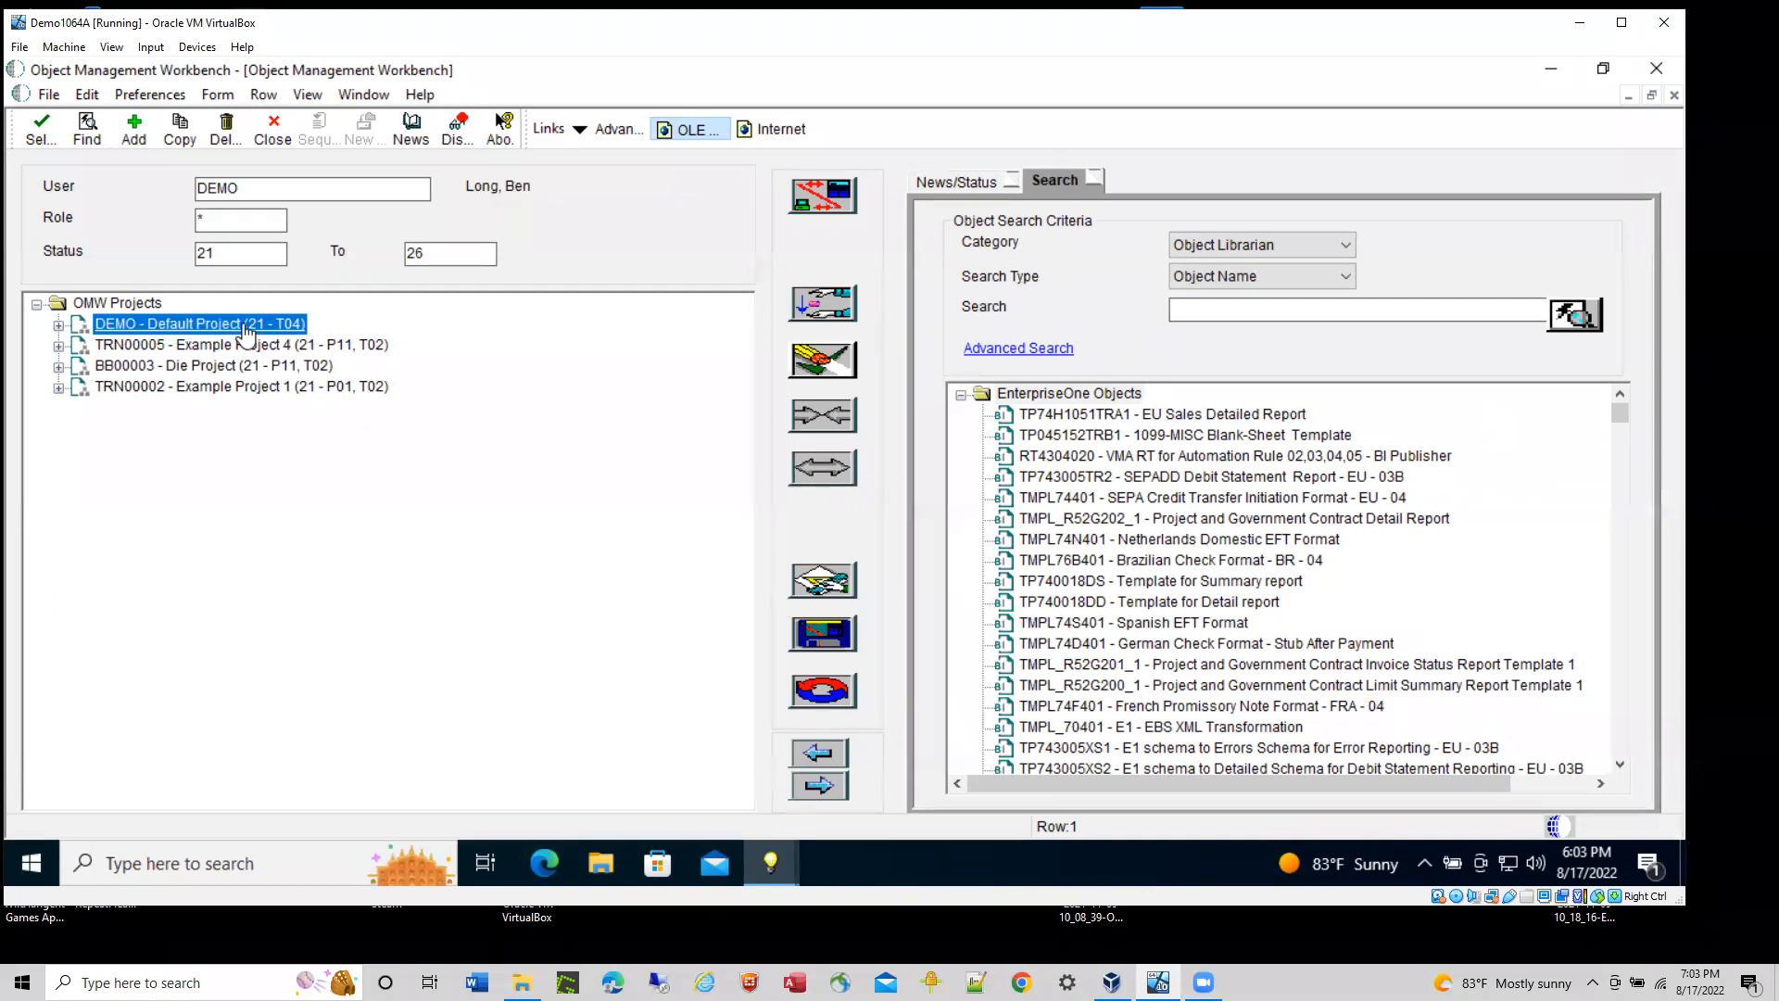
# - Clear the user and both status filters, and list every project in the advanced project search
pyautogui.click(259, 195)
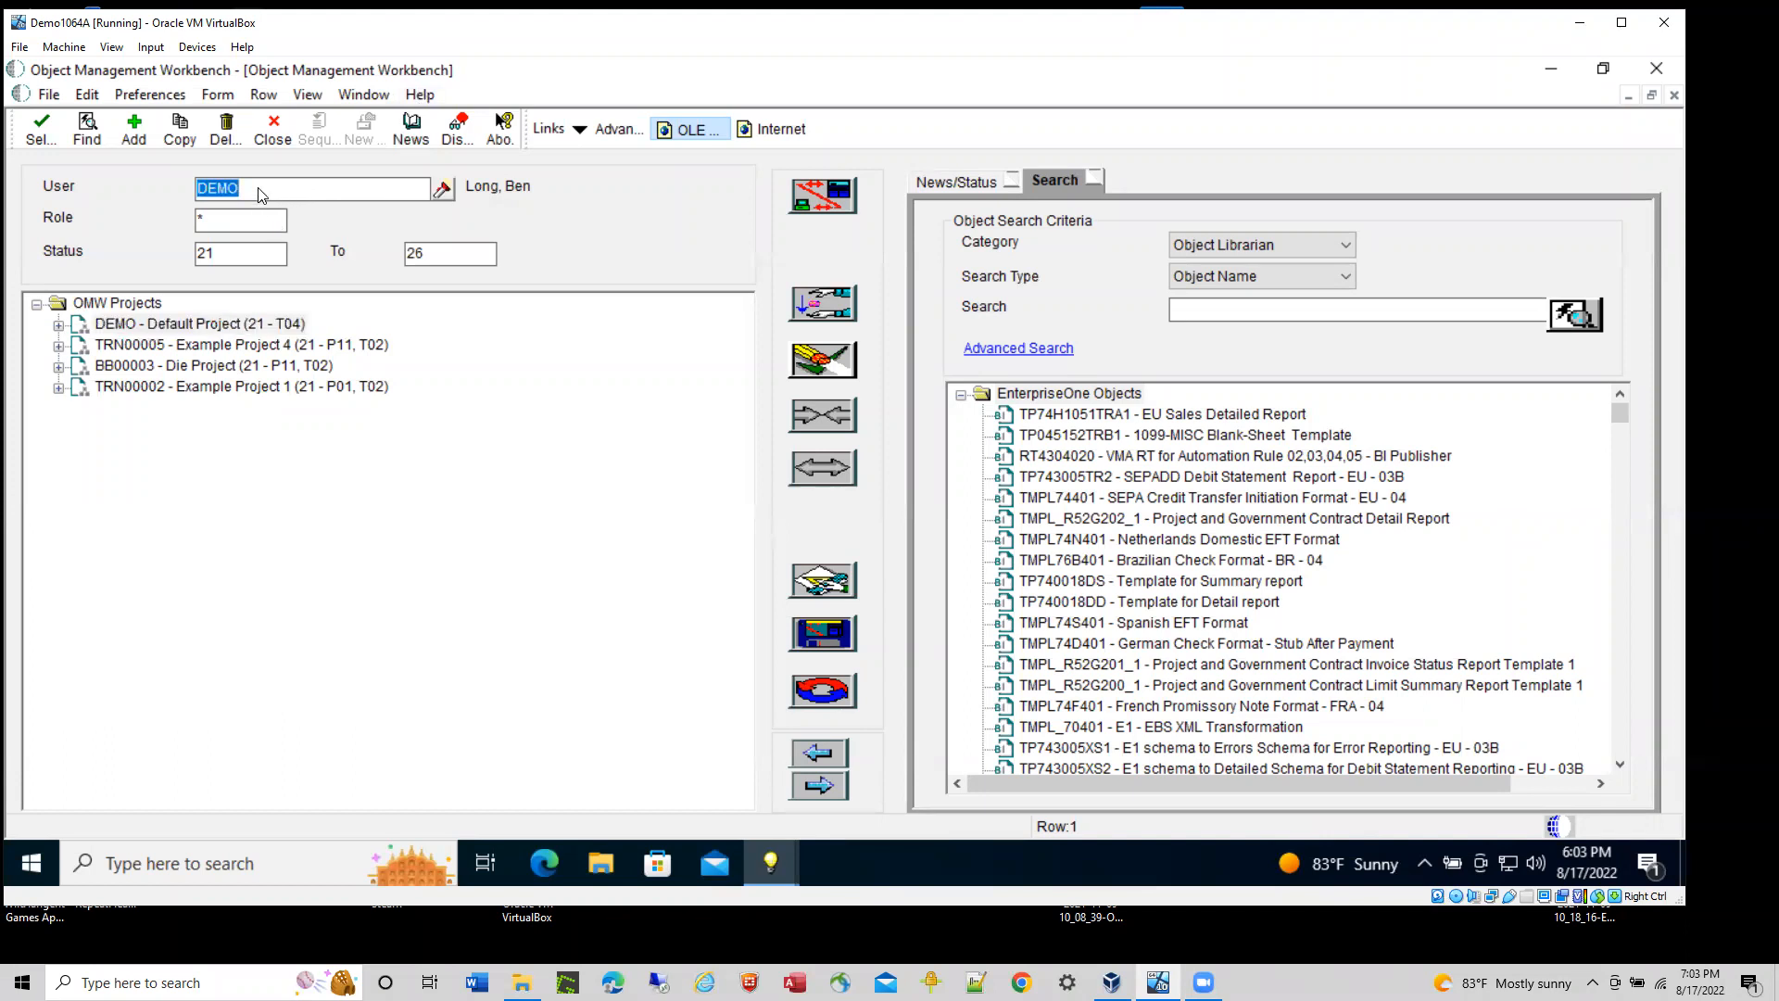
pyautogui.press('BackSpace')
pyautogui.click(247, 253)
pyautogui.press('BackSpace')
pyautogui.click(432, 262)
pyautogui.press('BackSpace')
pyautogui.click(217, 94)
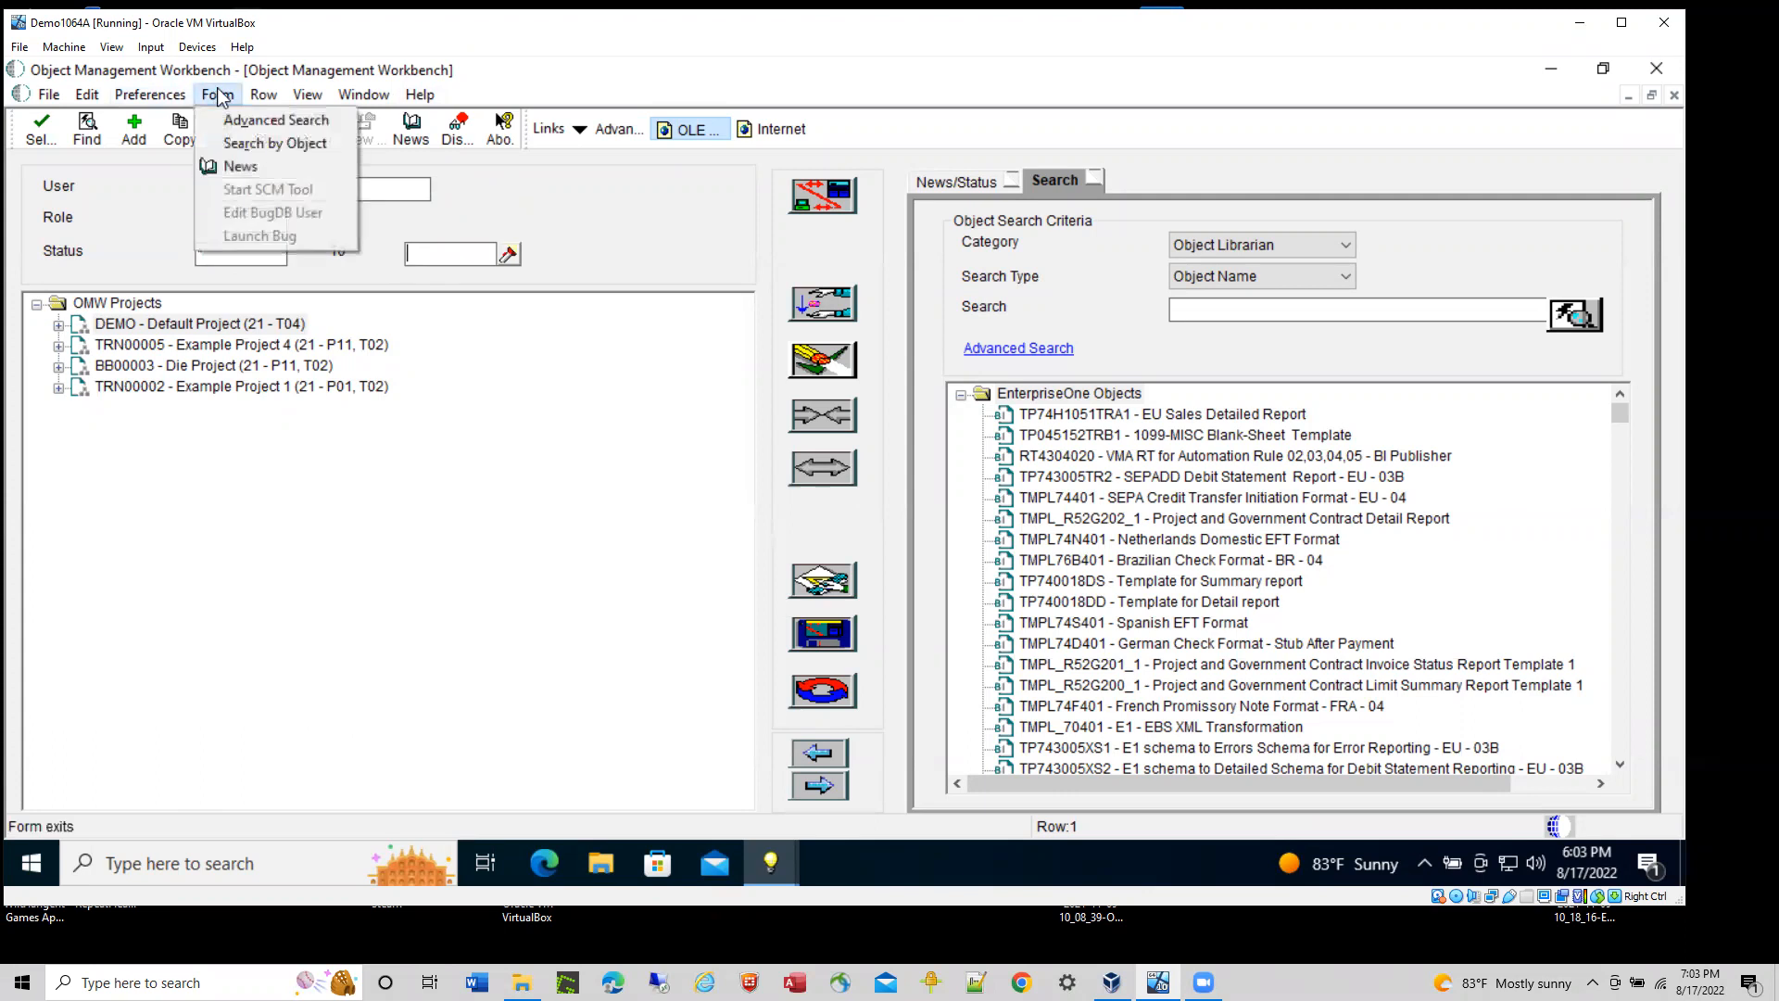
pyautogui.click(232, 120)
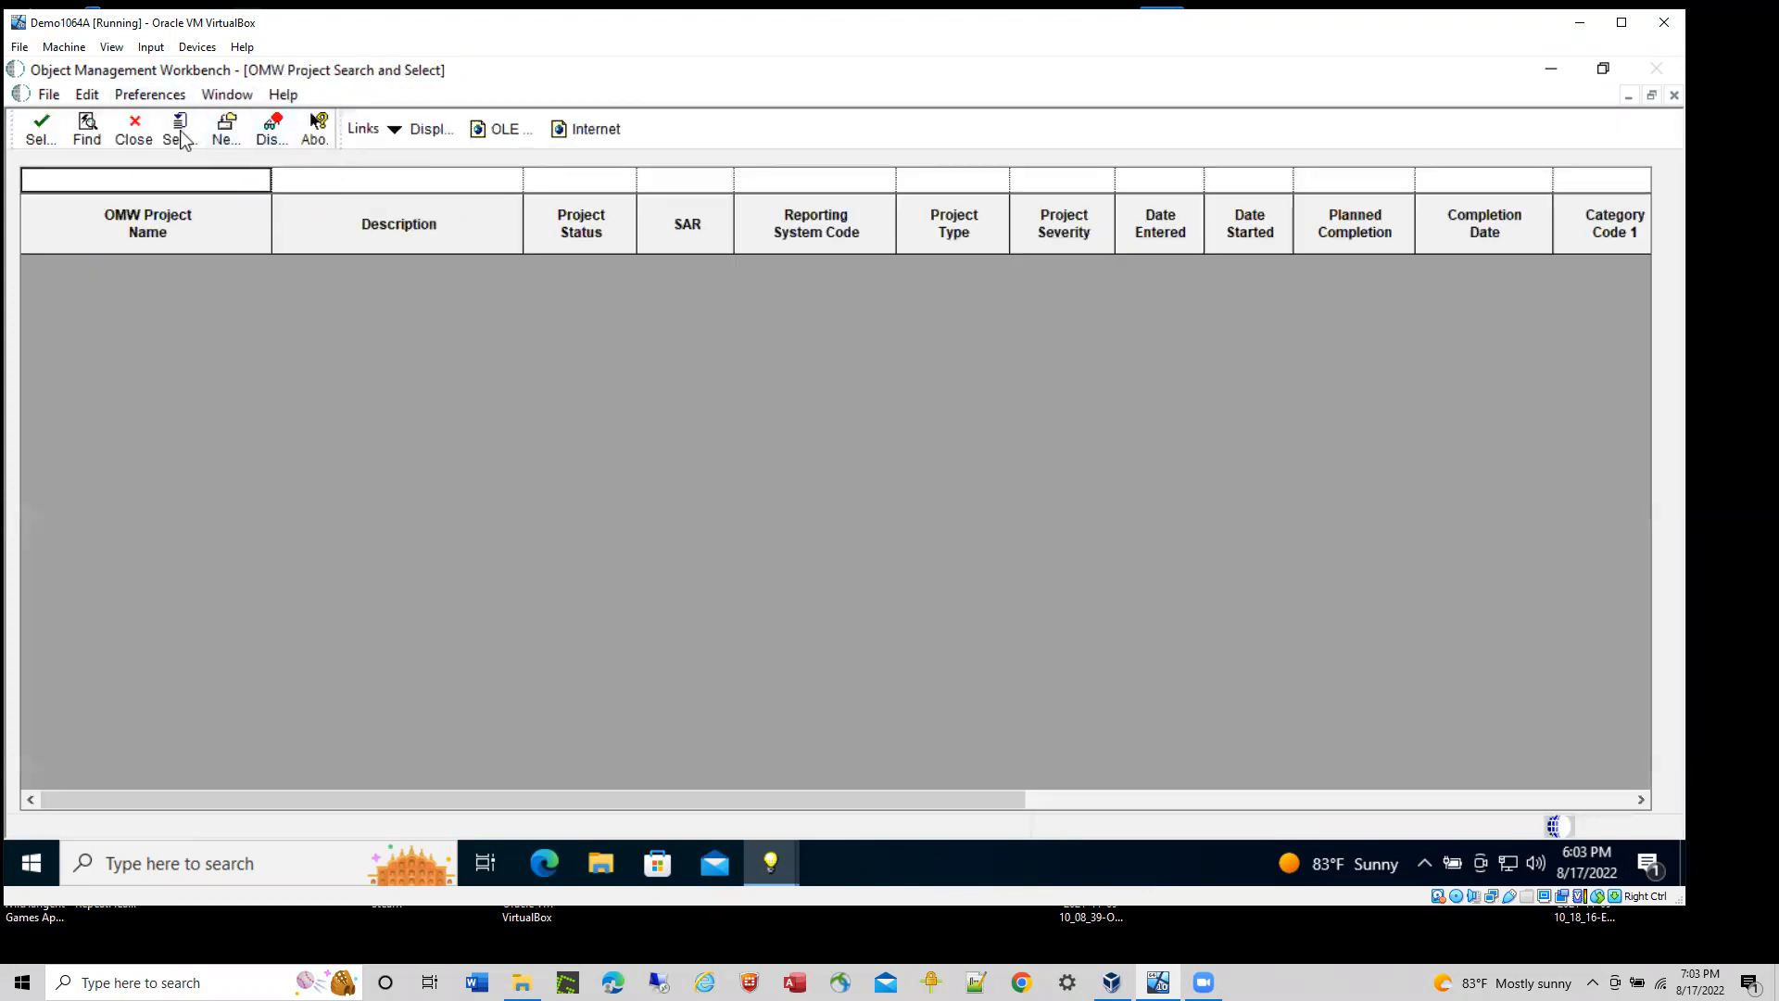
pyautogui.click(87, 130)
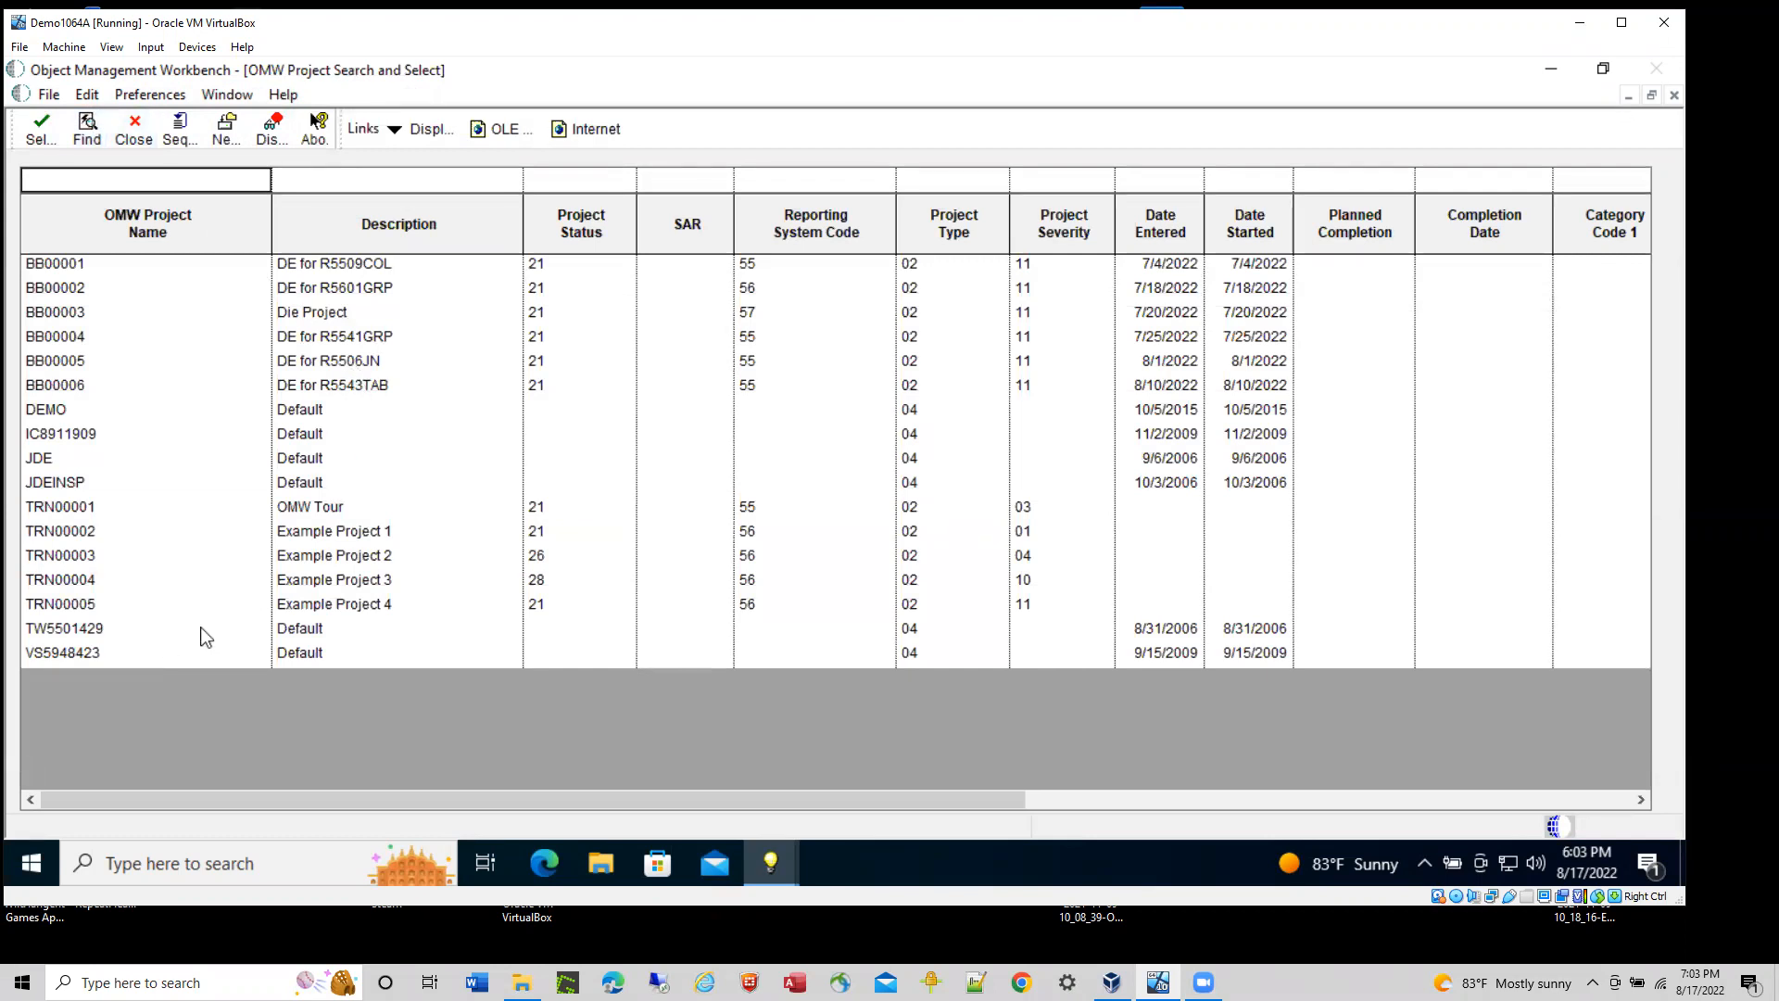
# - Bring projects TW5501429, JDEINSP and IC8911909 into the OMW project list together, and list all projects again
pyautogui.click(126, 628)
pyautogui.keyDown('ctrl'); pyautogui.click(74, 484); pyautogui.keyUp('ctrl')
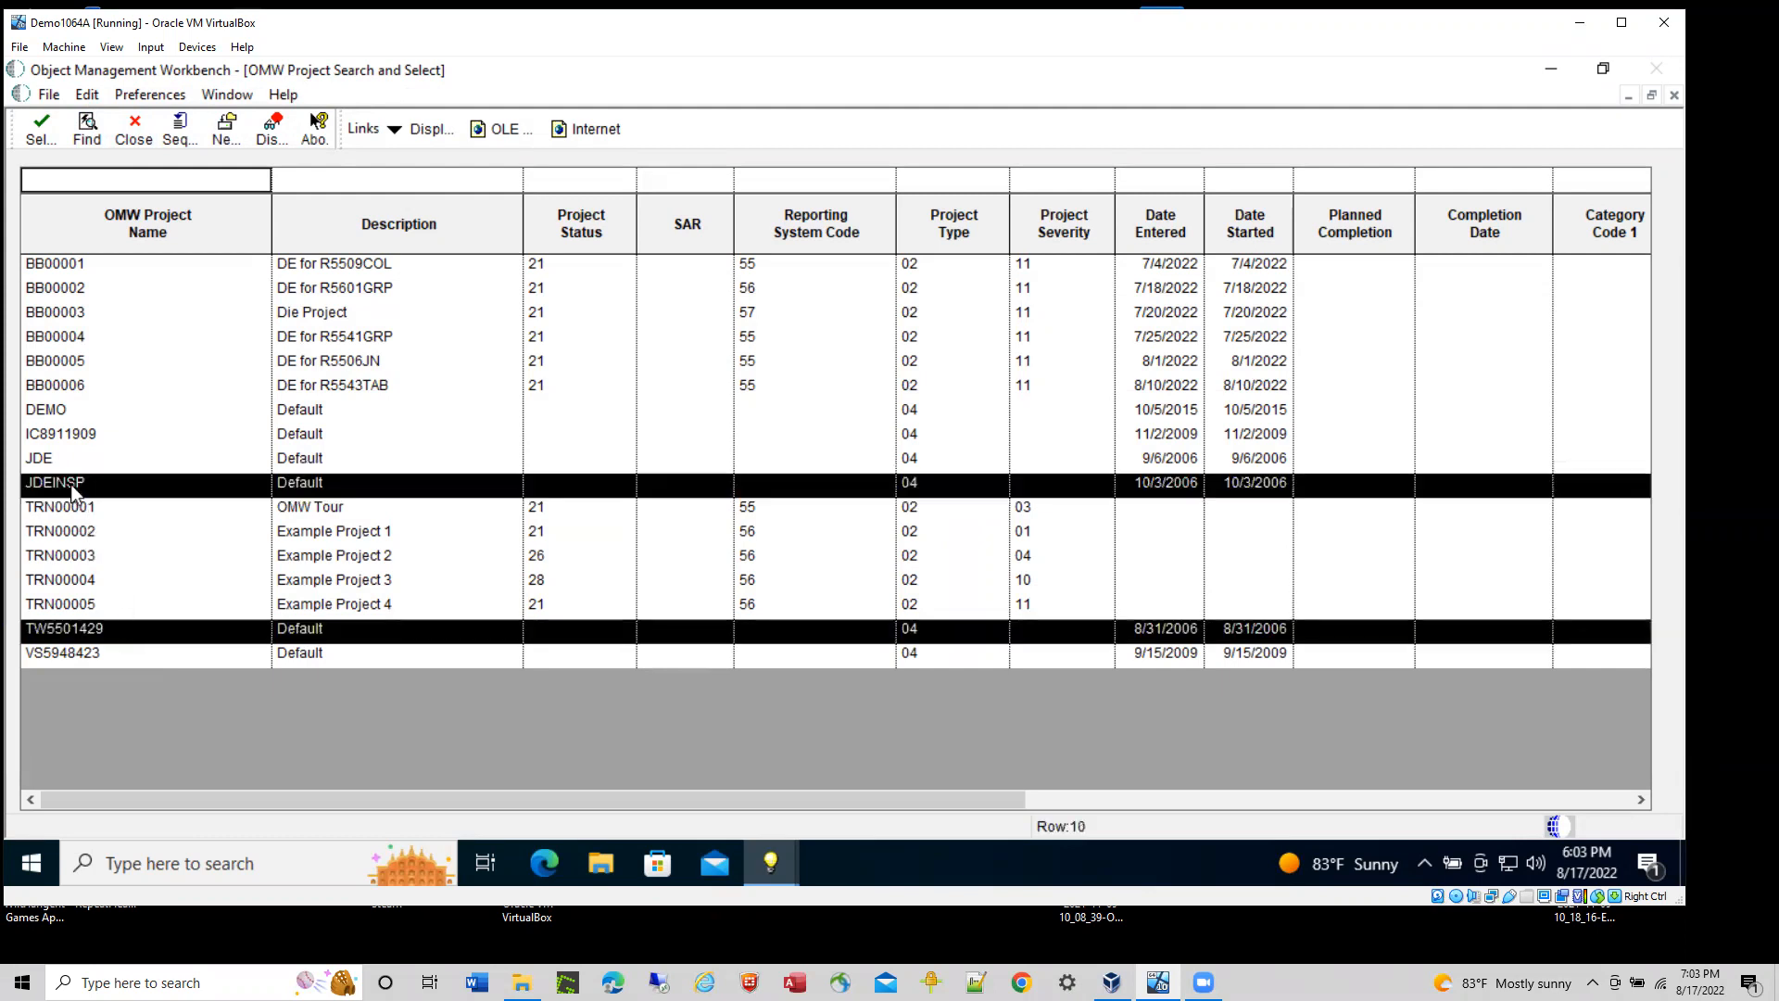
pyautogui.keyDown('ctrl'); pyautogui.click(61, 435); pyautogui.keyUp('ctrl')
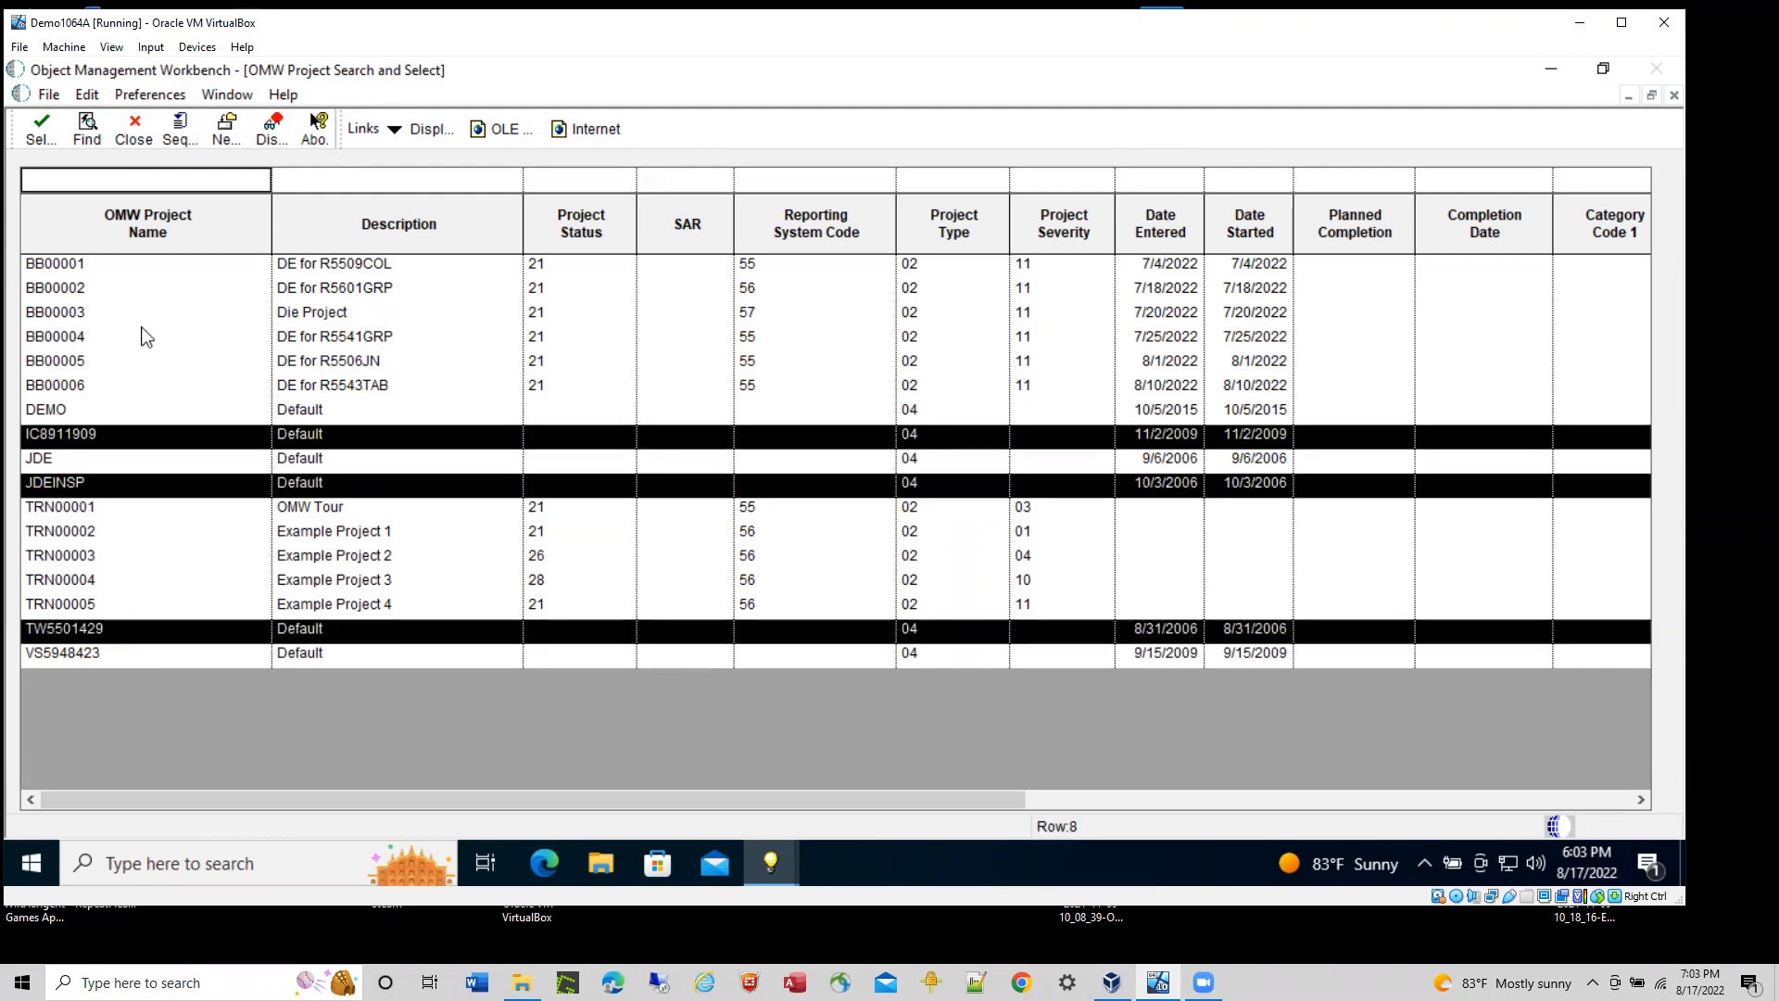
pyautogui.click(42, 129)
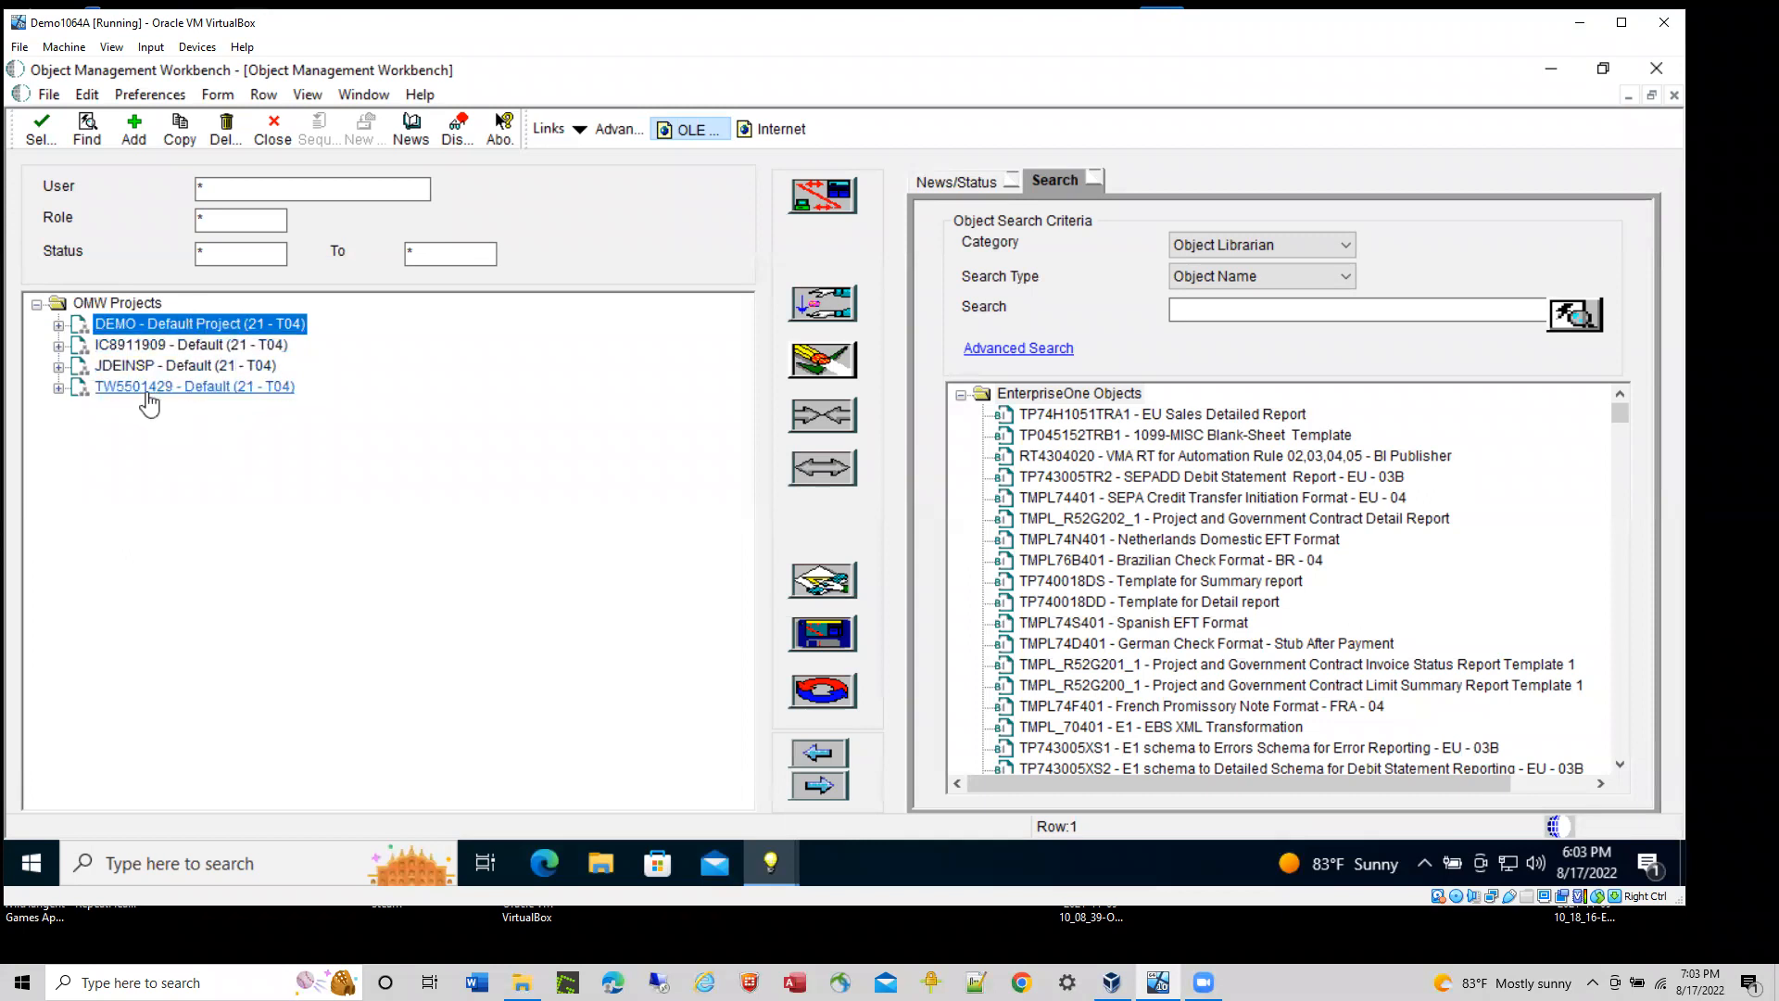
pyautogui.click(87, 130)
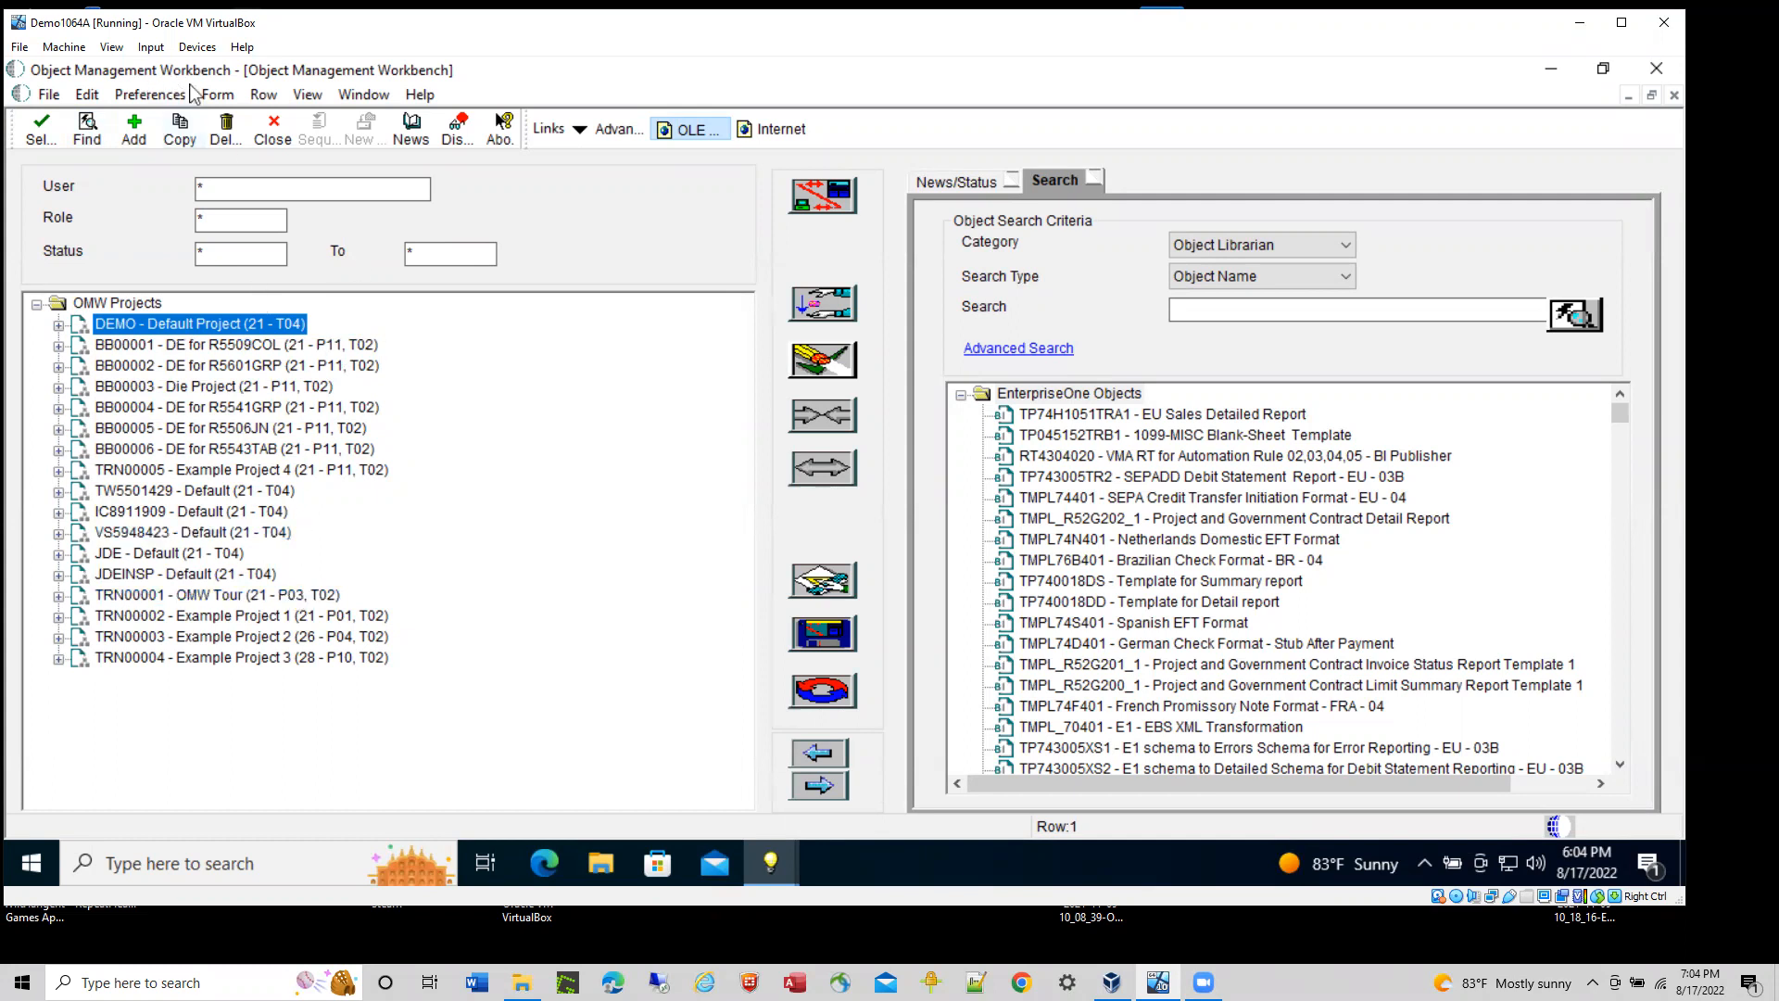
# - List all objects in the project search by object, and review their object types and the projects that contain them
pyautogui.click(218, 94)
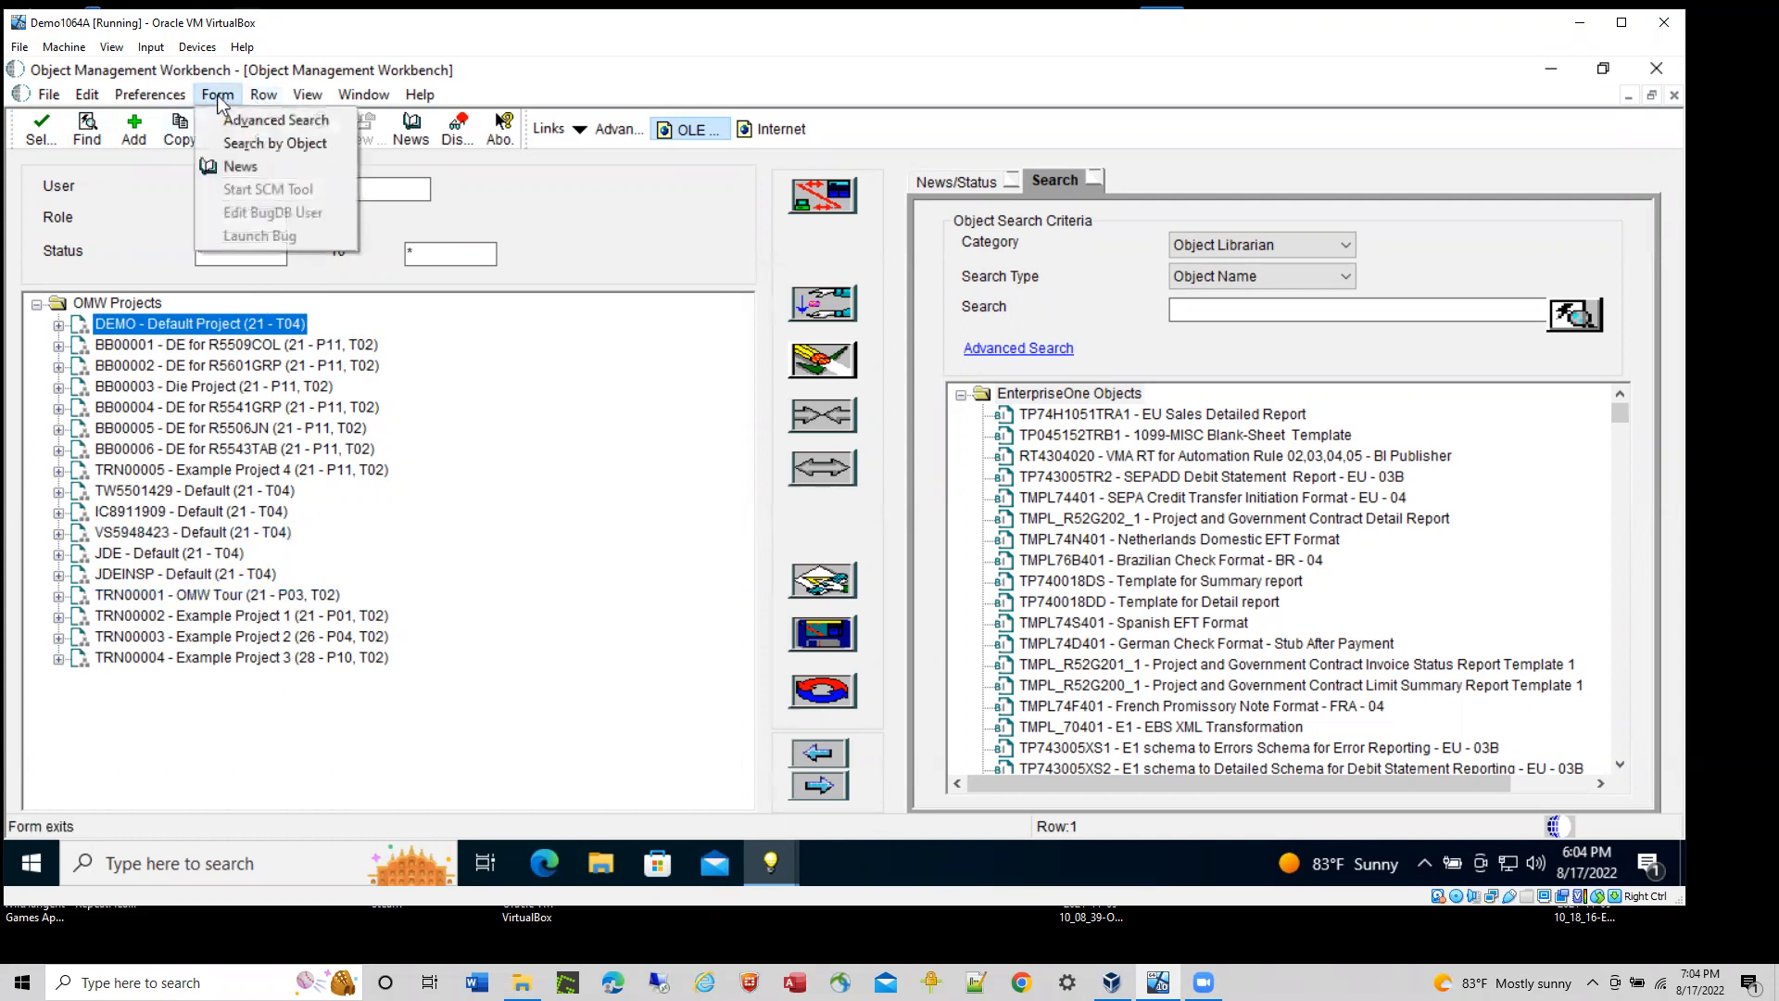
pyautogui.click(269, 142)
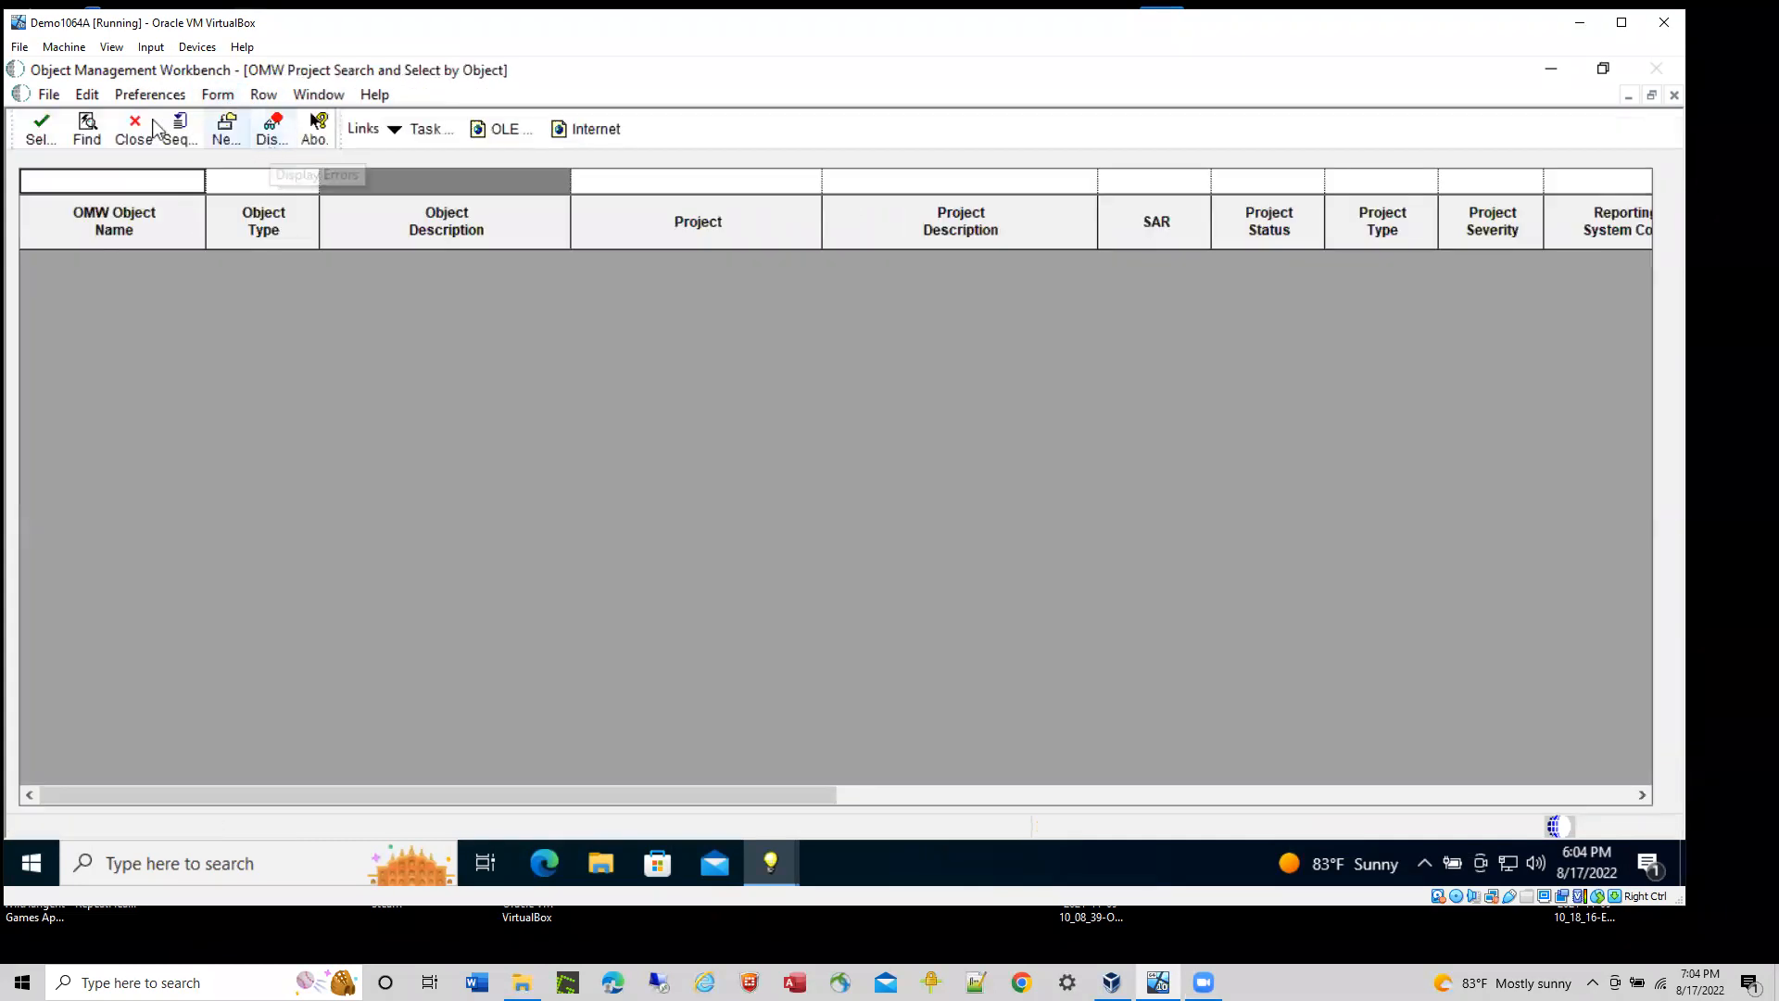
pyautogui.click(99, 131)
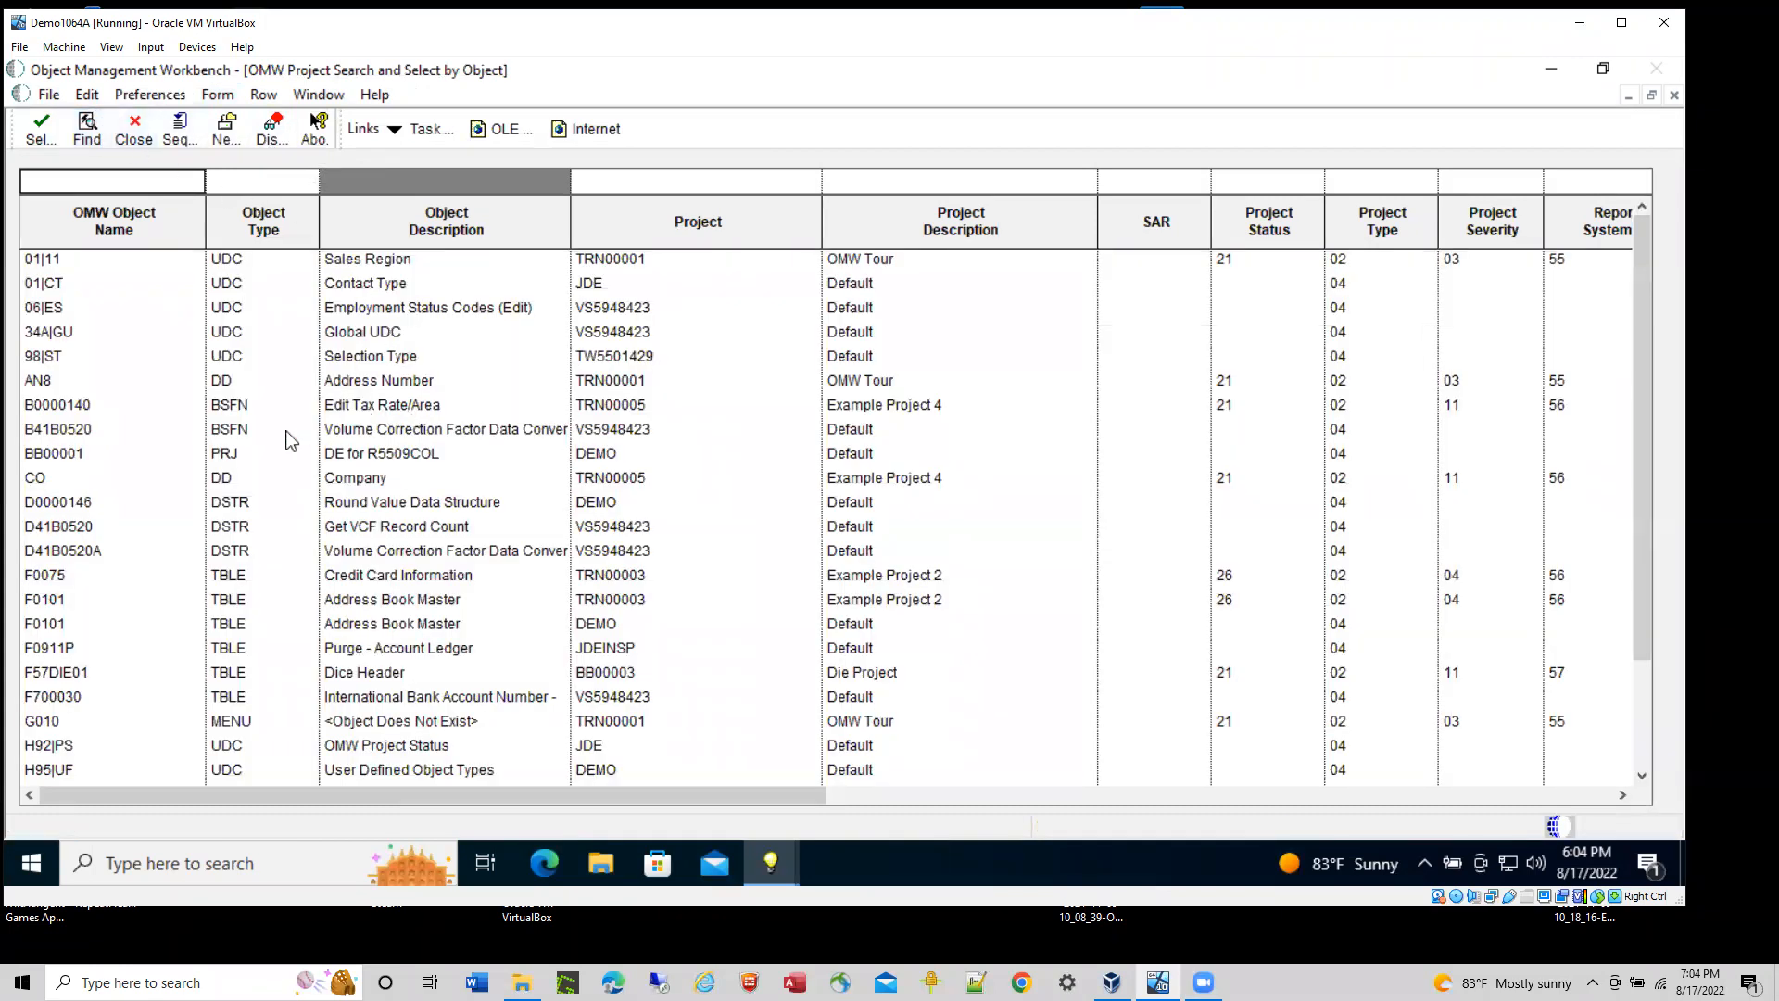
pyautogui.doubleClick(241, 482)
pyautogui.scroll(-5, 241, 483)
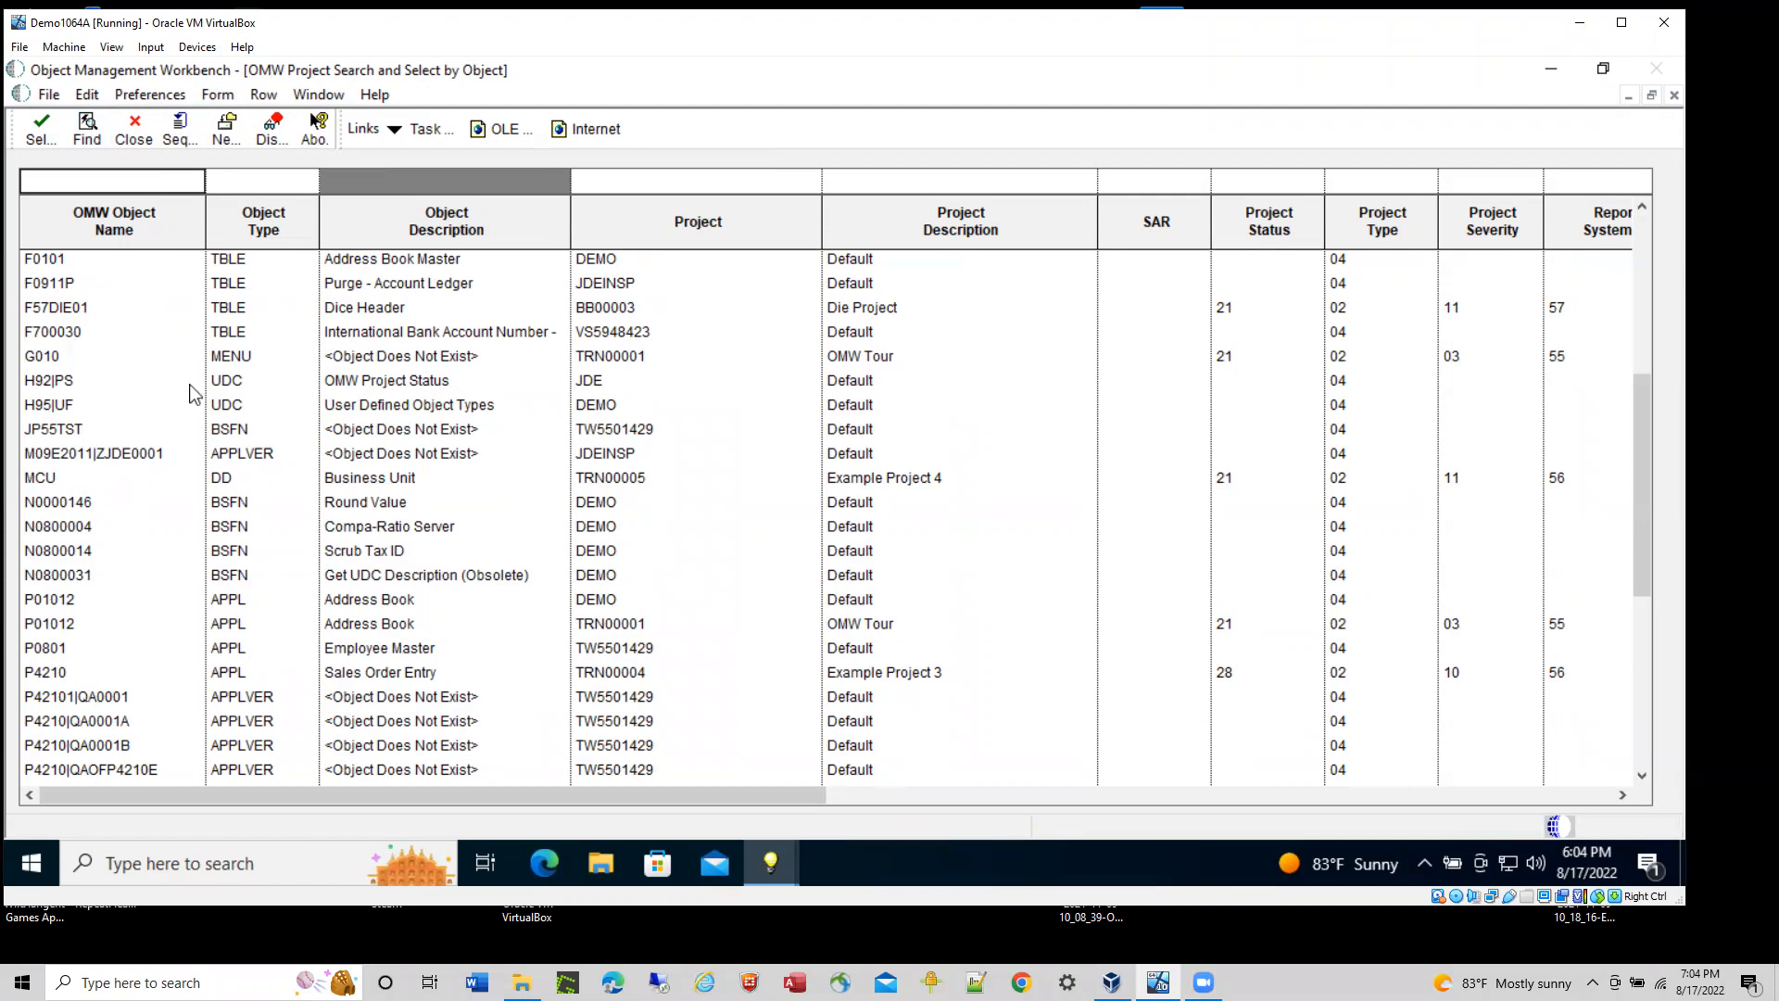
pyautogui.scroll(-3, 195, 400)
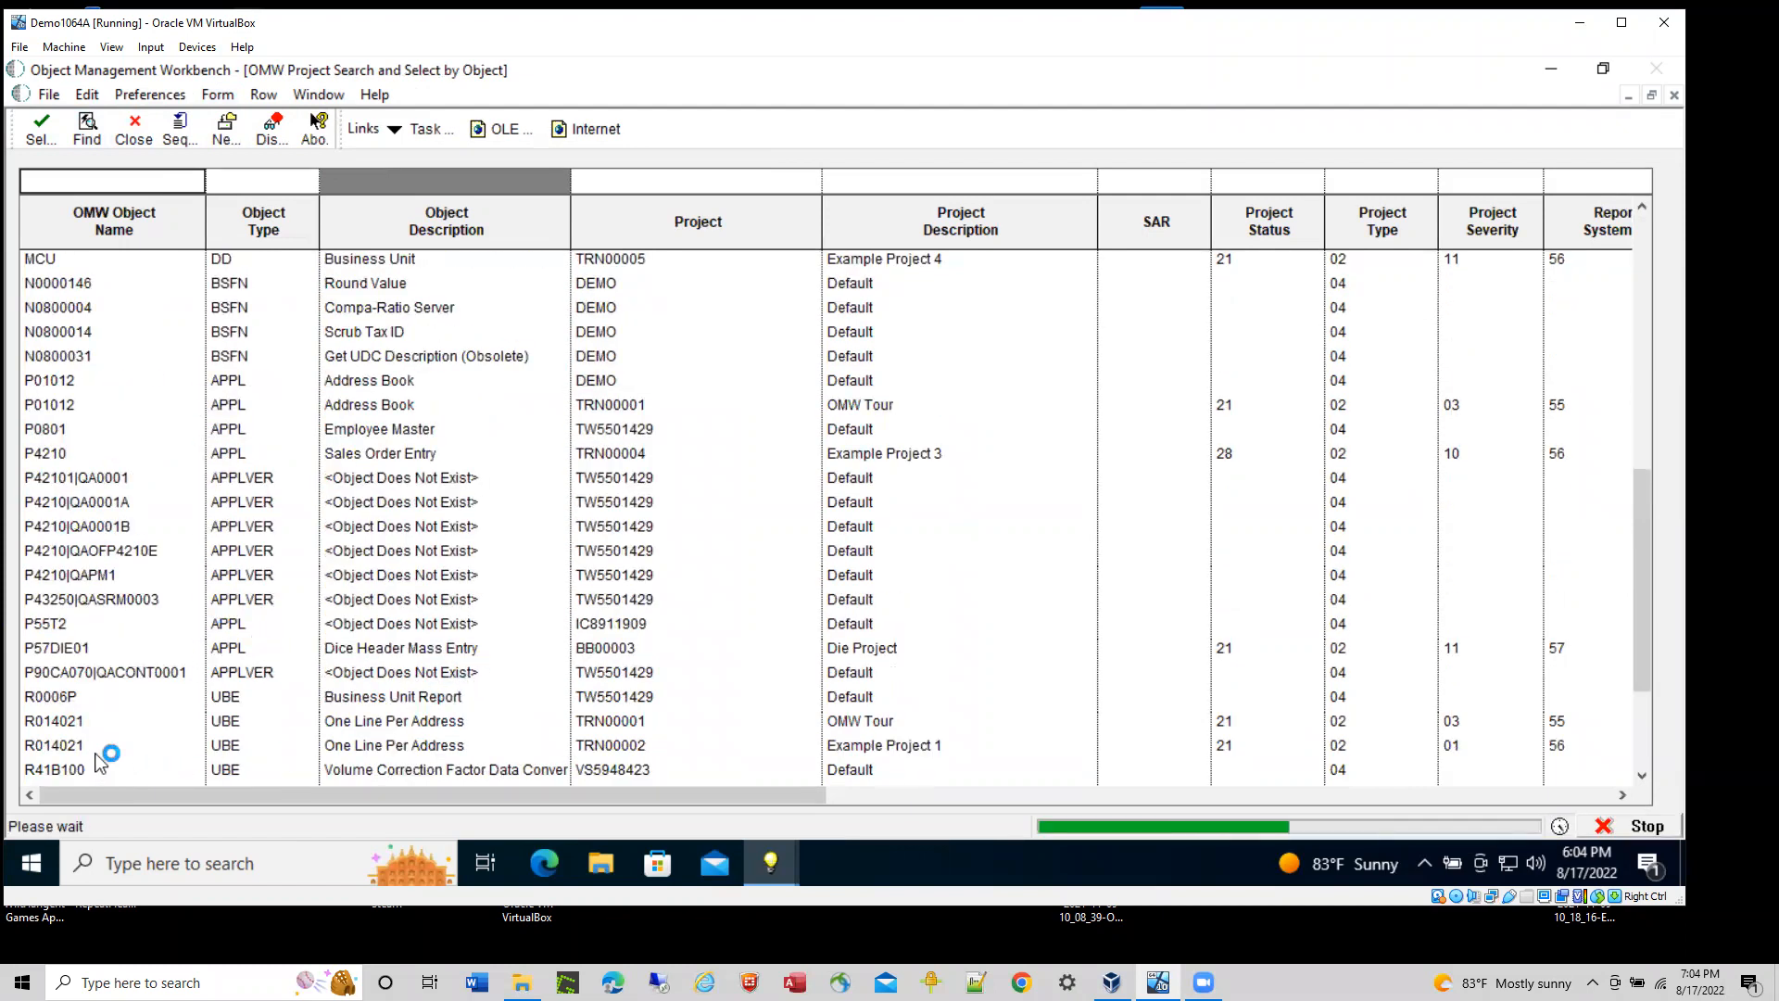
pyautogui.scroll(-10, 203, 671)
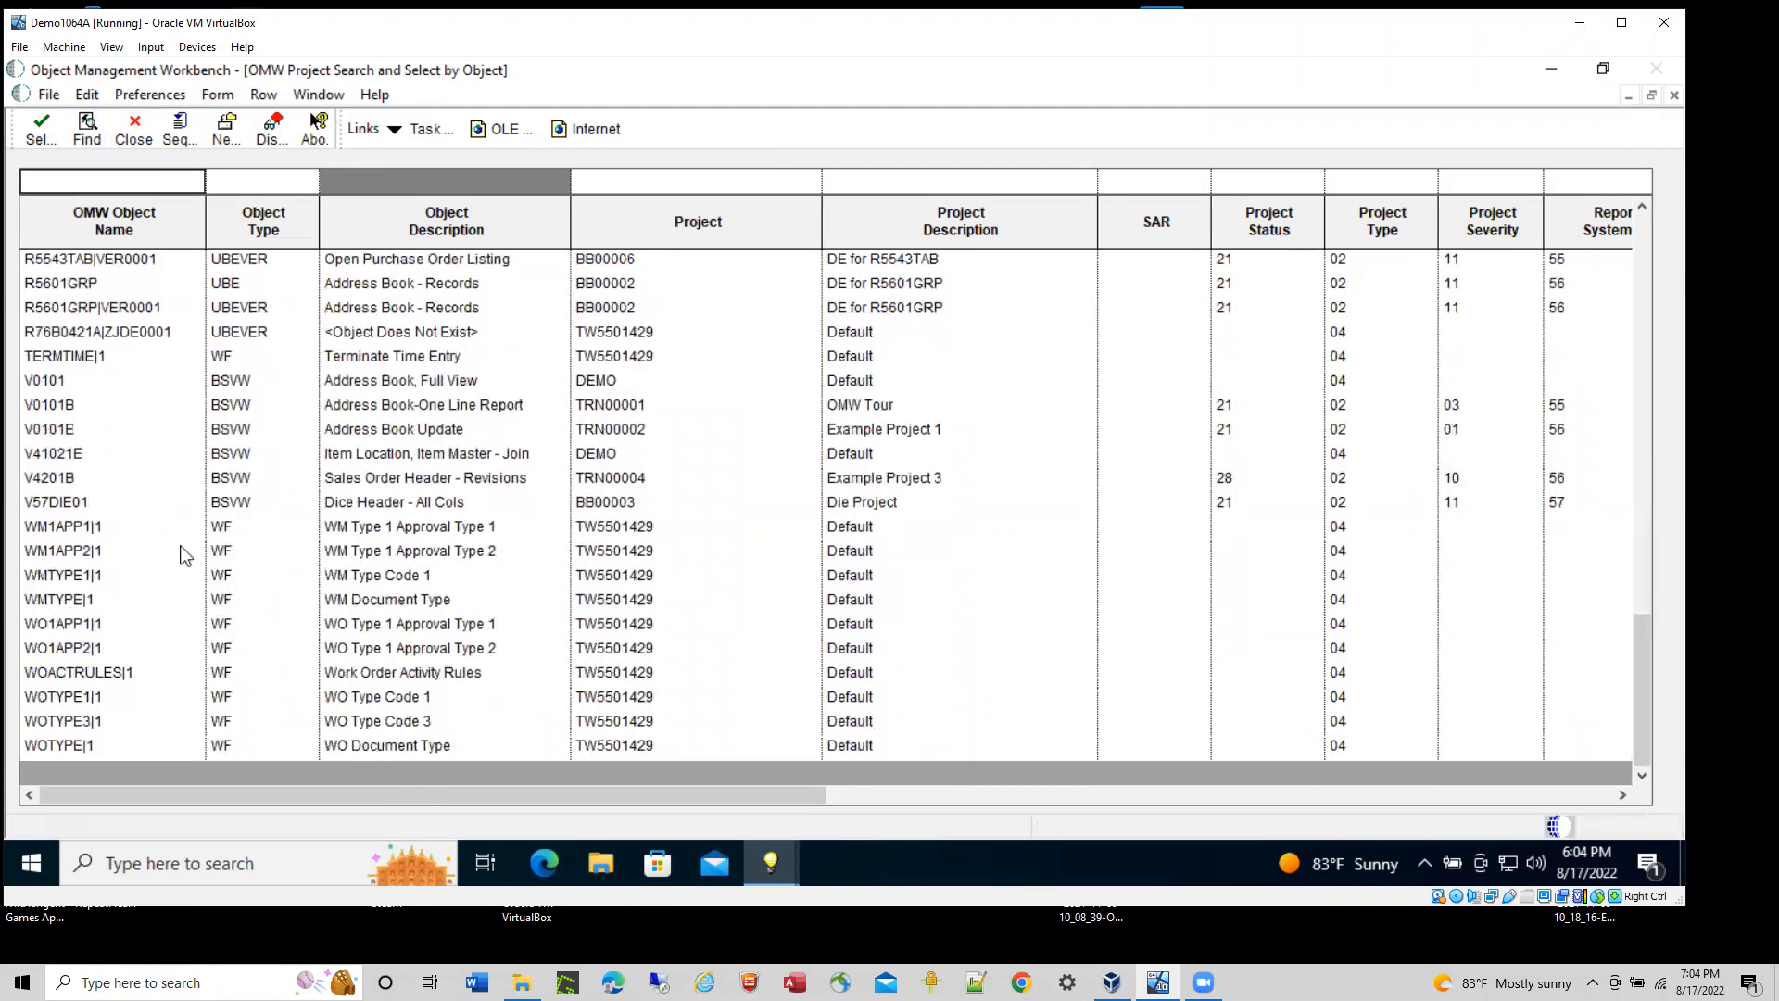
pyautogui.scroll(3, 182, 530)
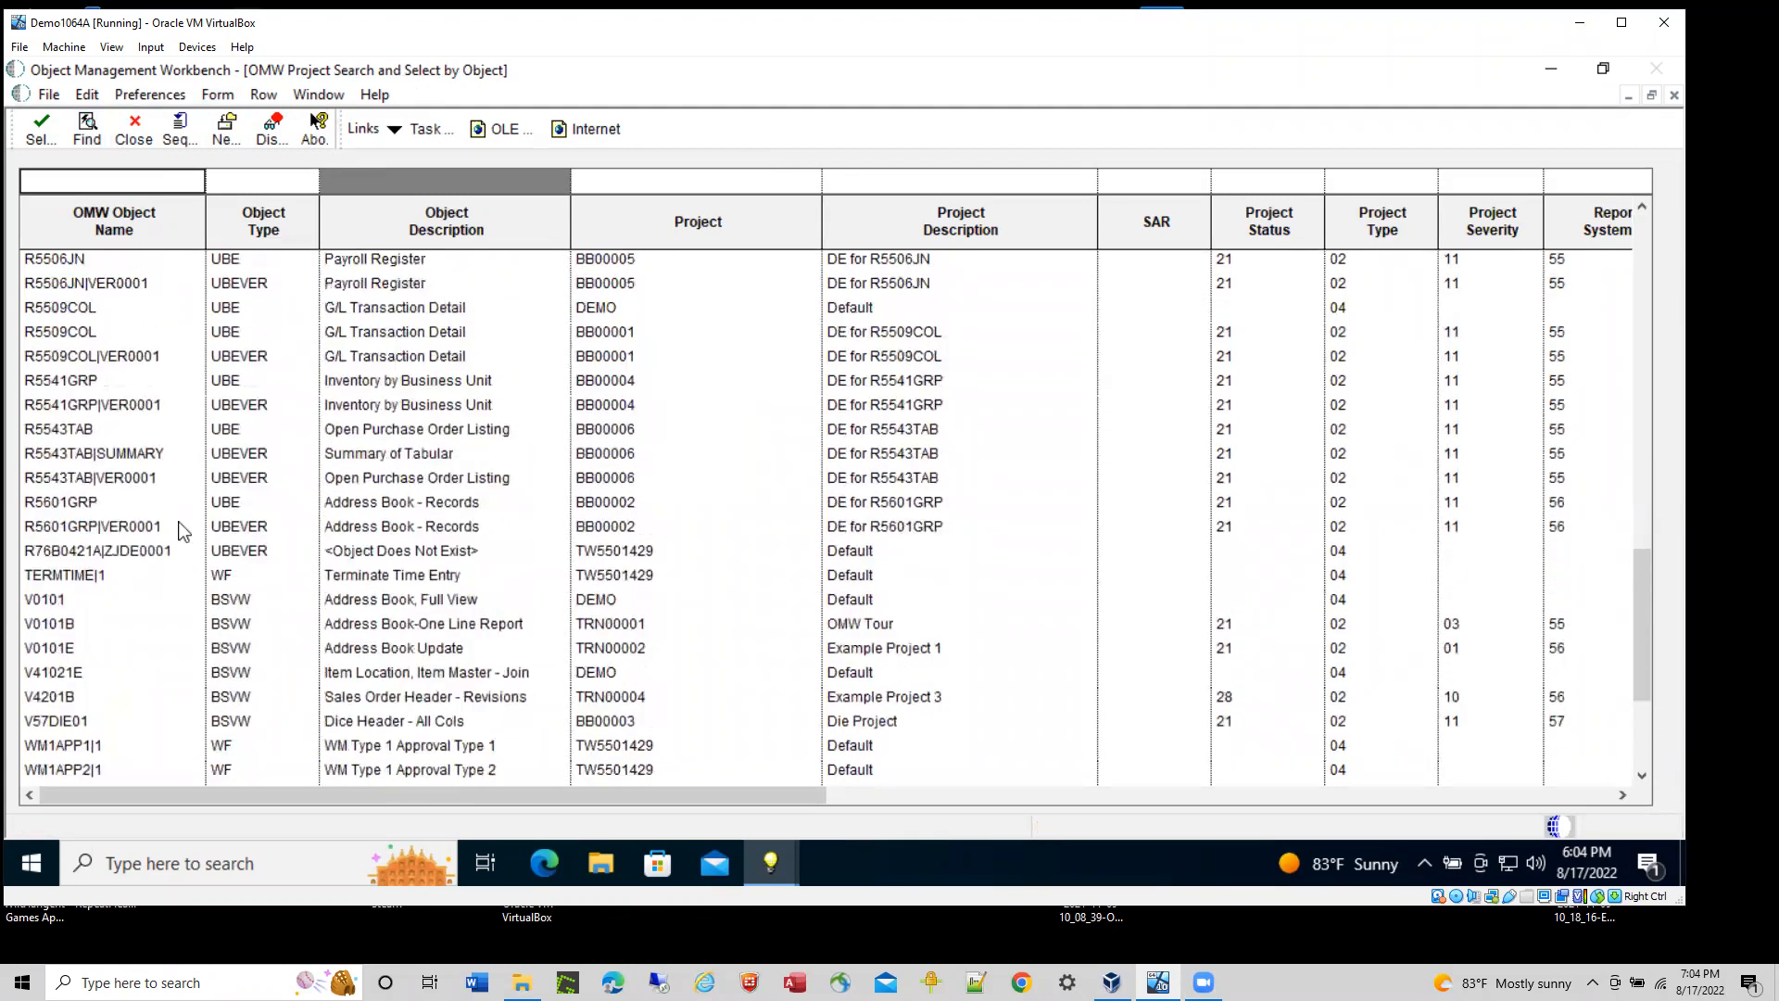
# - Bring in the project that holds UBE object R5541GRP, and expand project BB00004 to show its owners
pyautogui.click(76, 384)
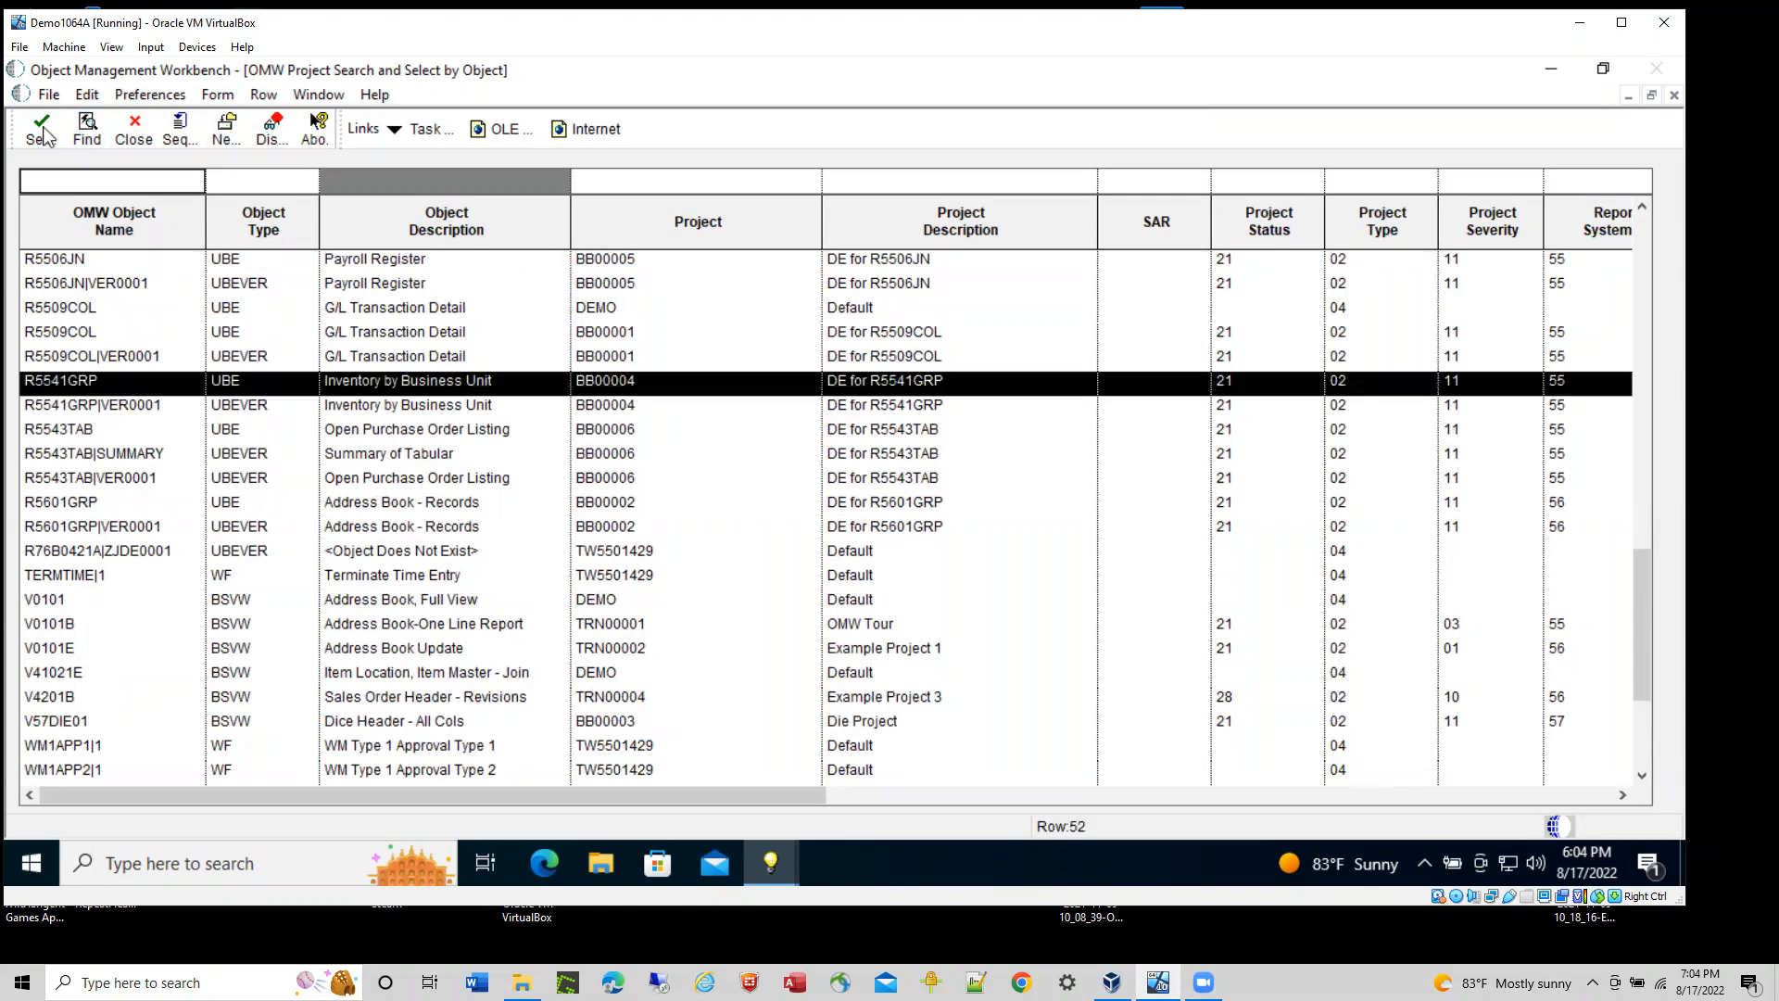
pyautogui.click(43, 132)
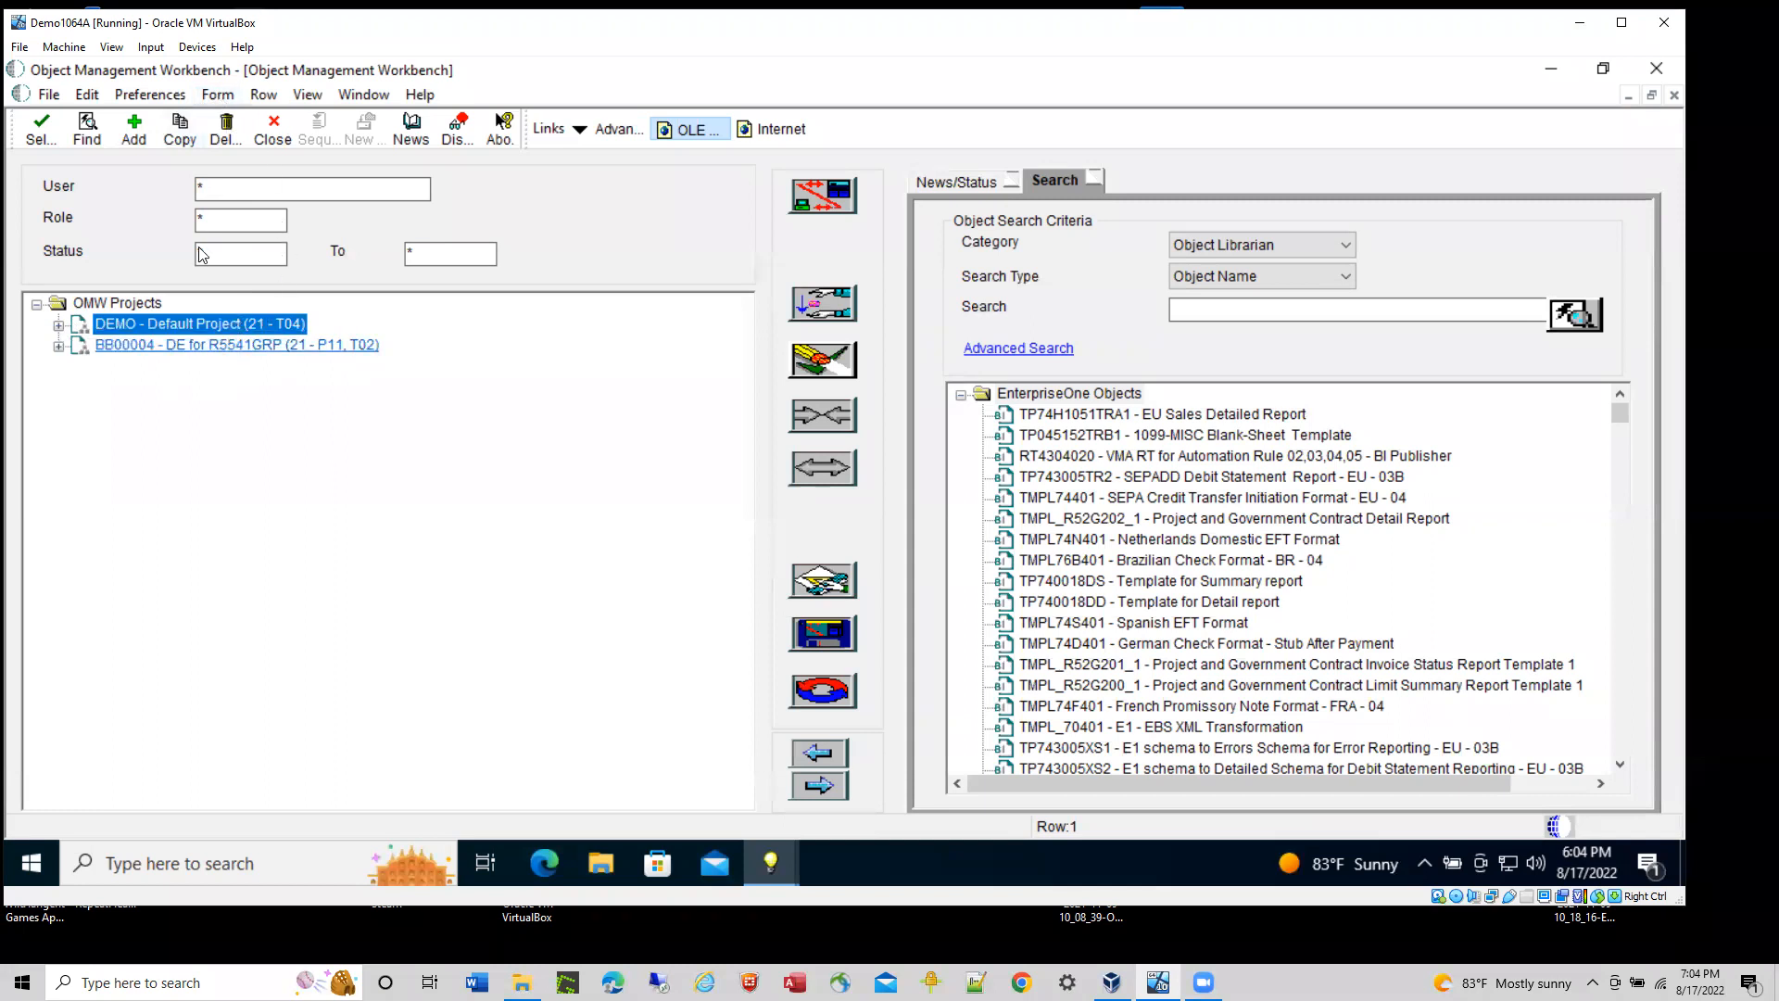
pyautogui.click(58, 347)
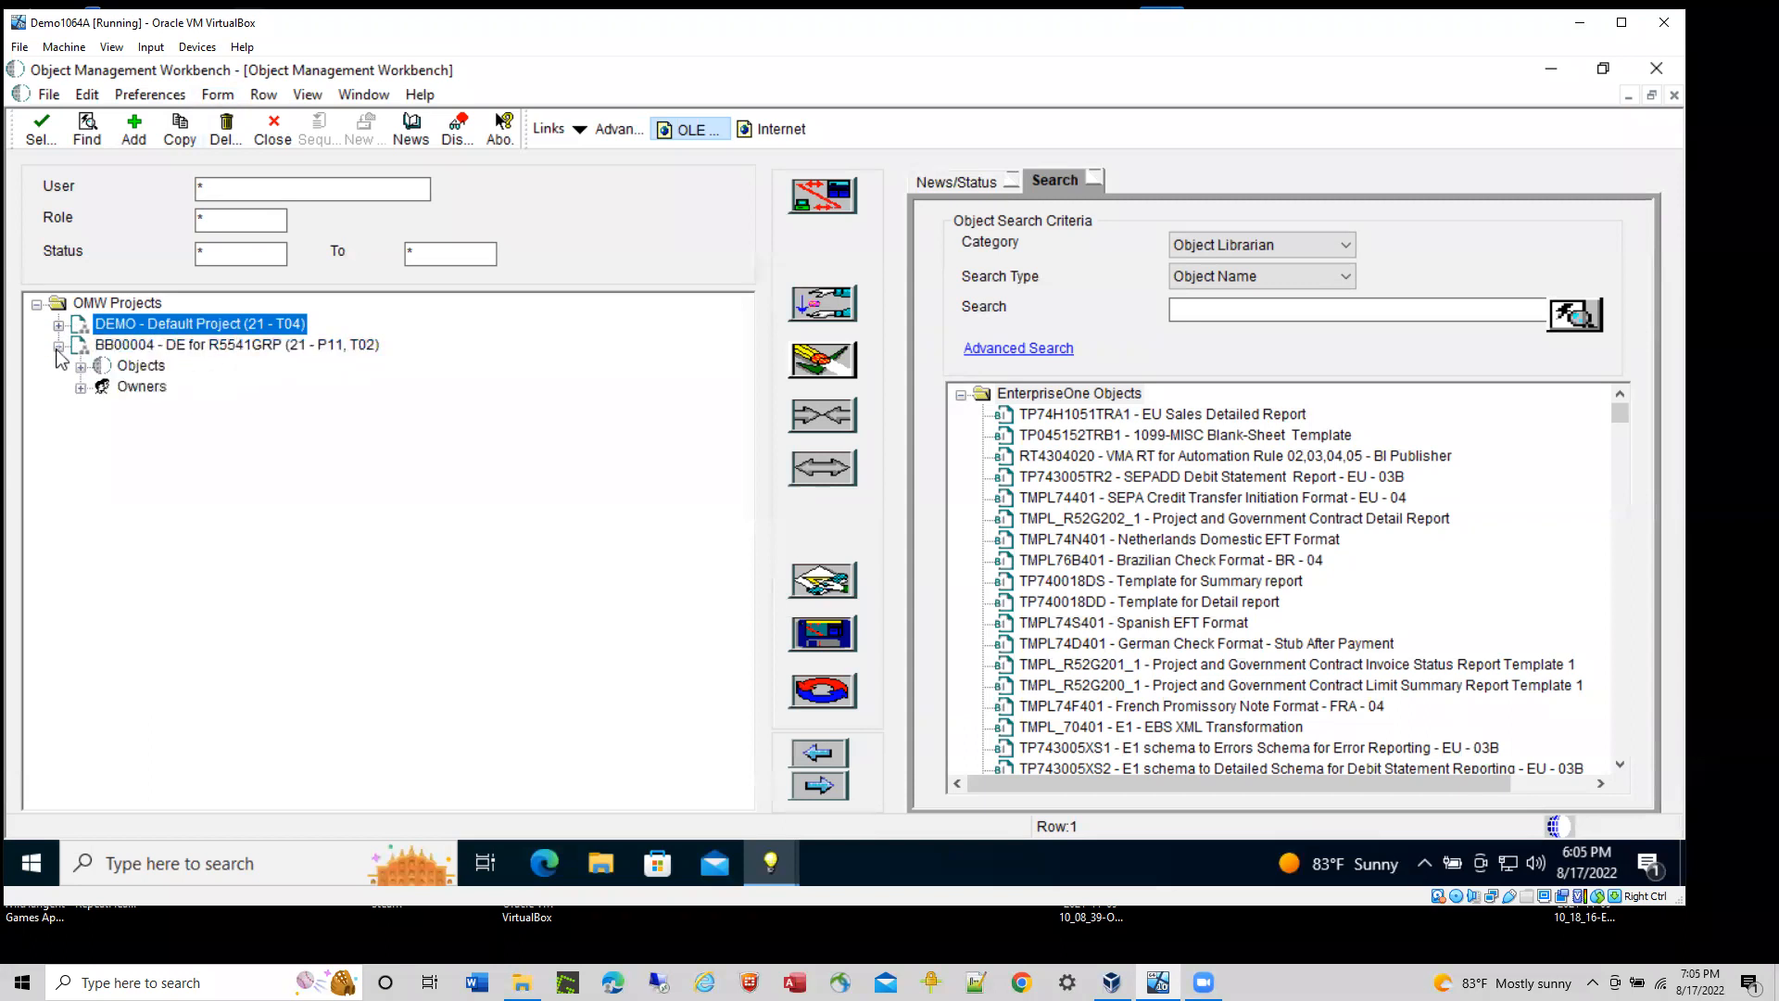
pyautogui.click(82, 389)
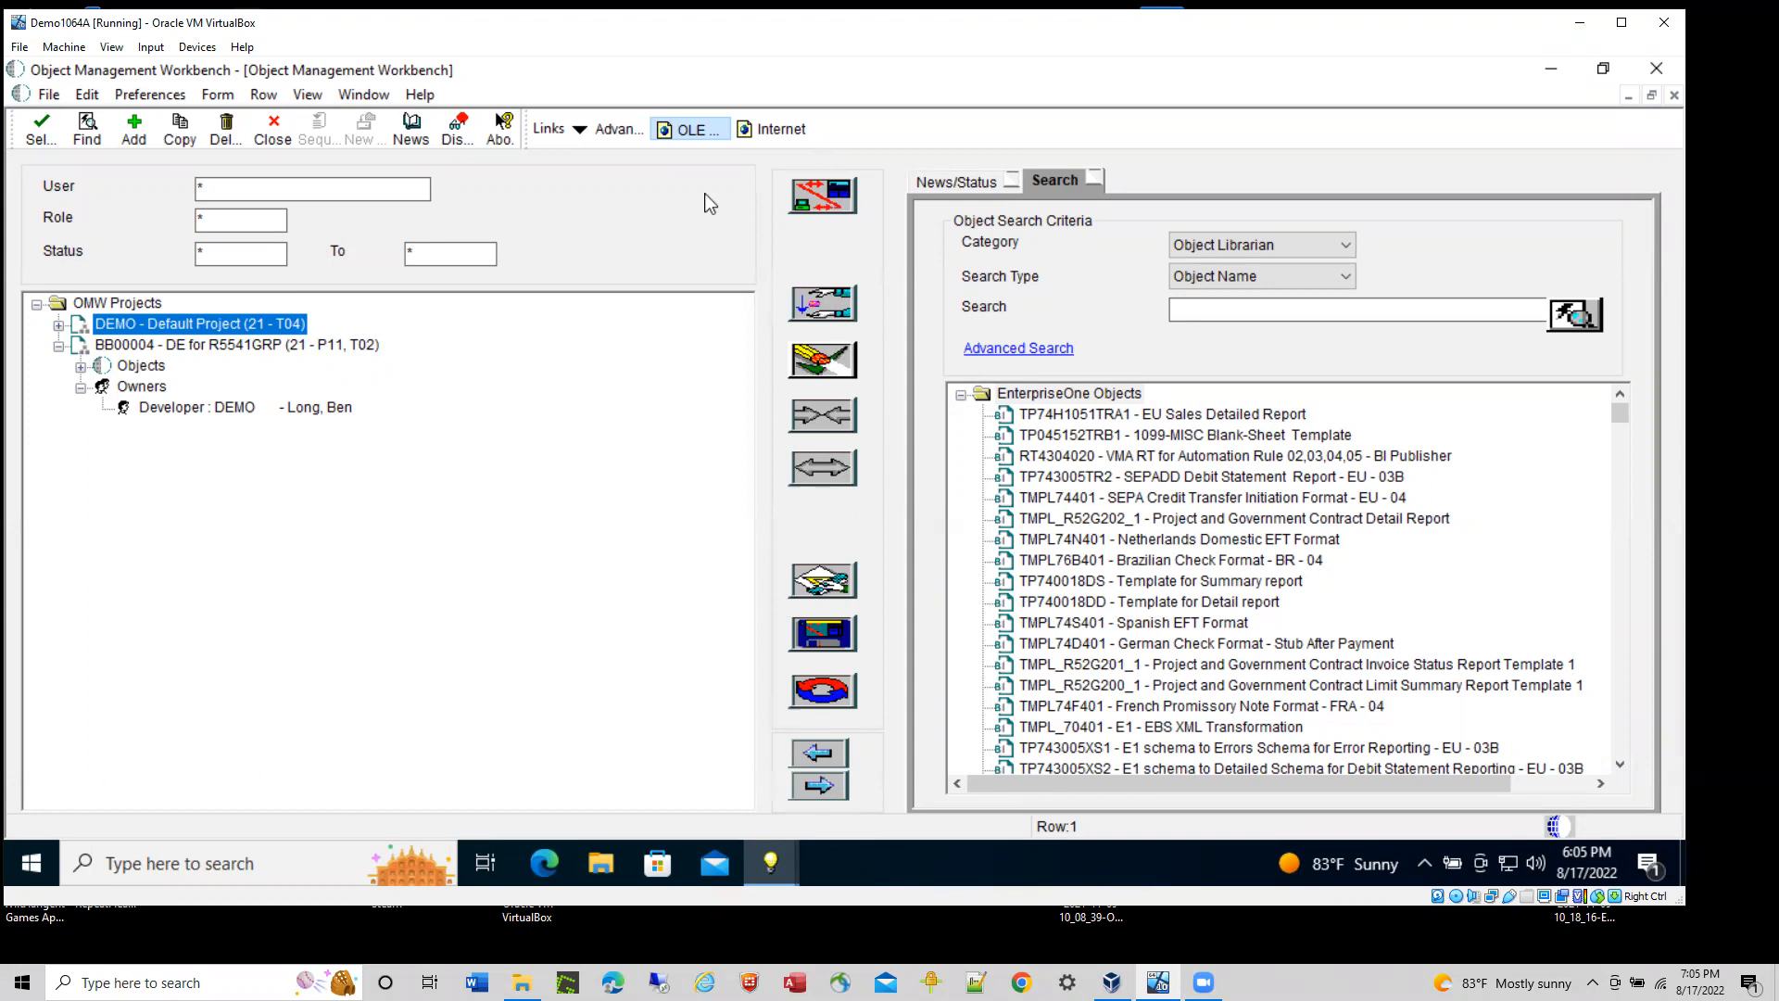
# - Expand the owners and objects of the DEMO default project and the objects of BB00004, and select N0000146 Round Value
pyautogui.click(58, 327)
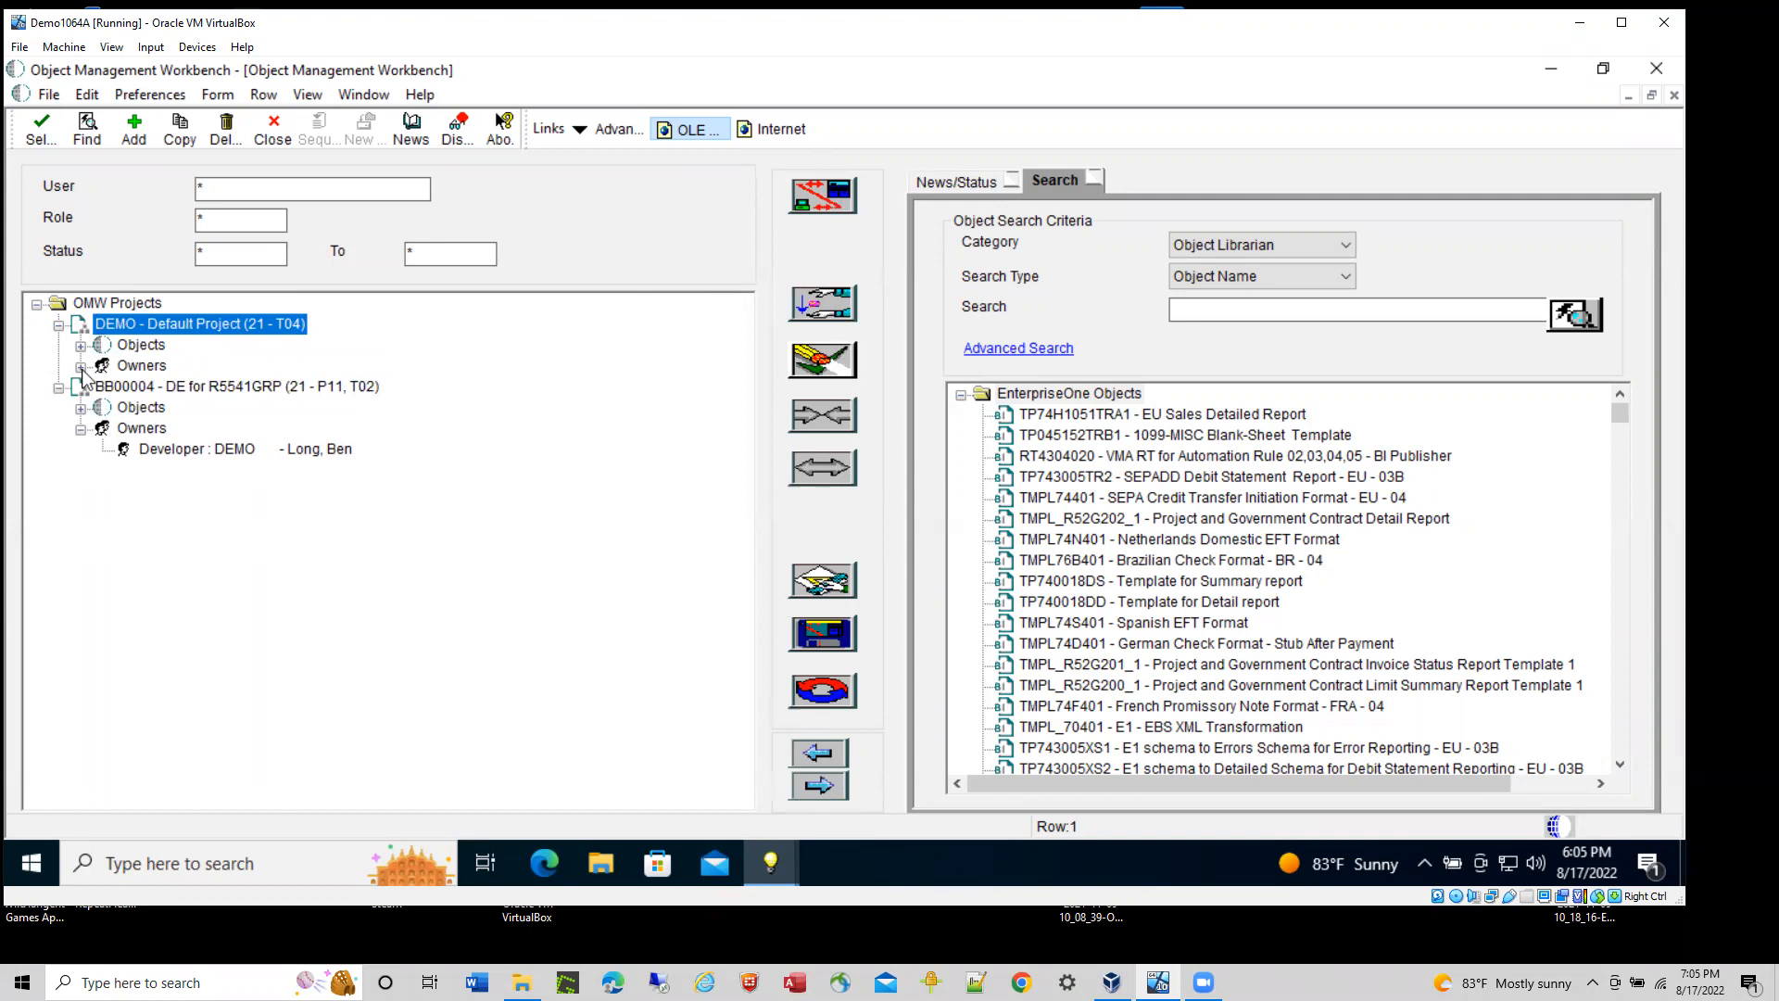
pyautogui.click(80, 366)
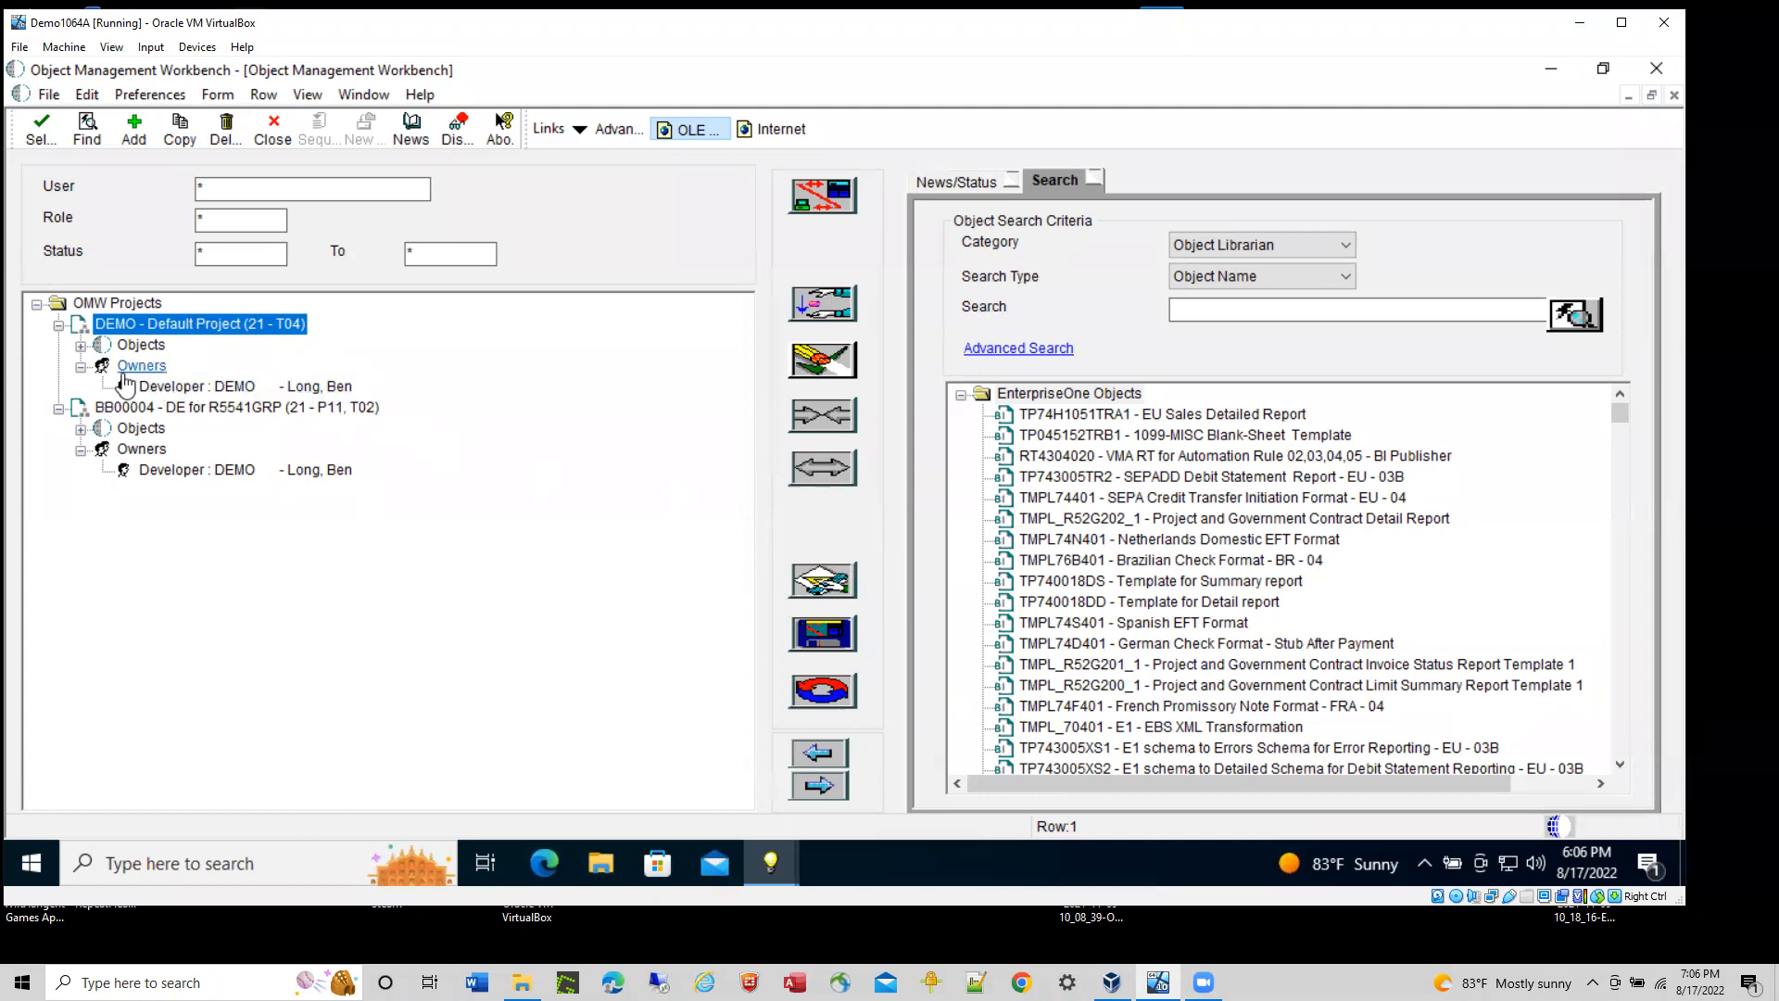
pyautogui.click(81, 346)
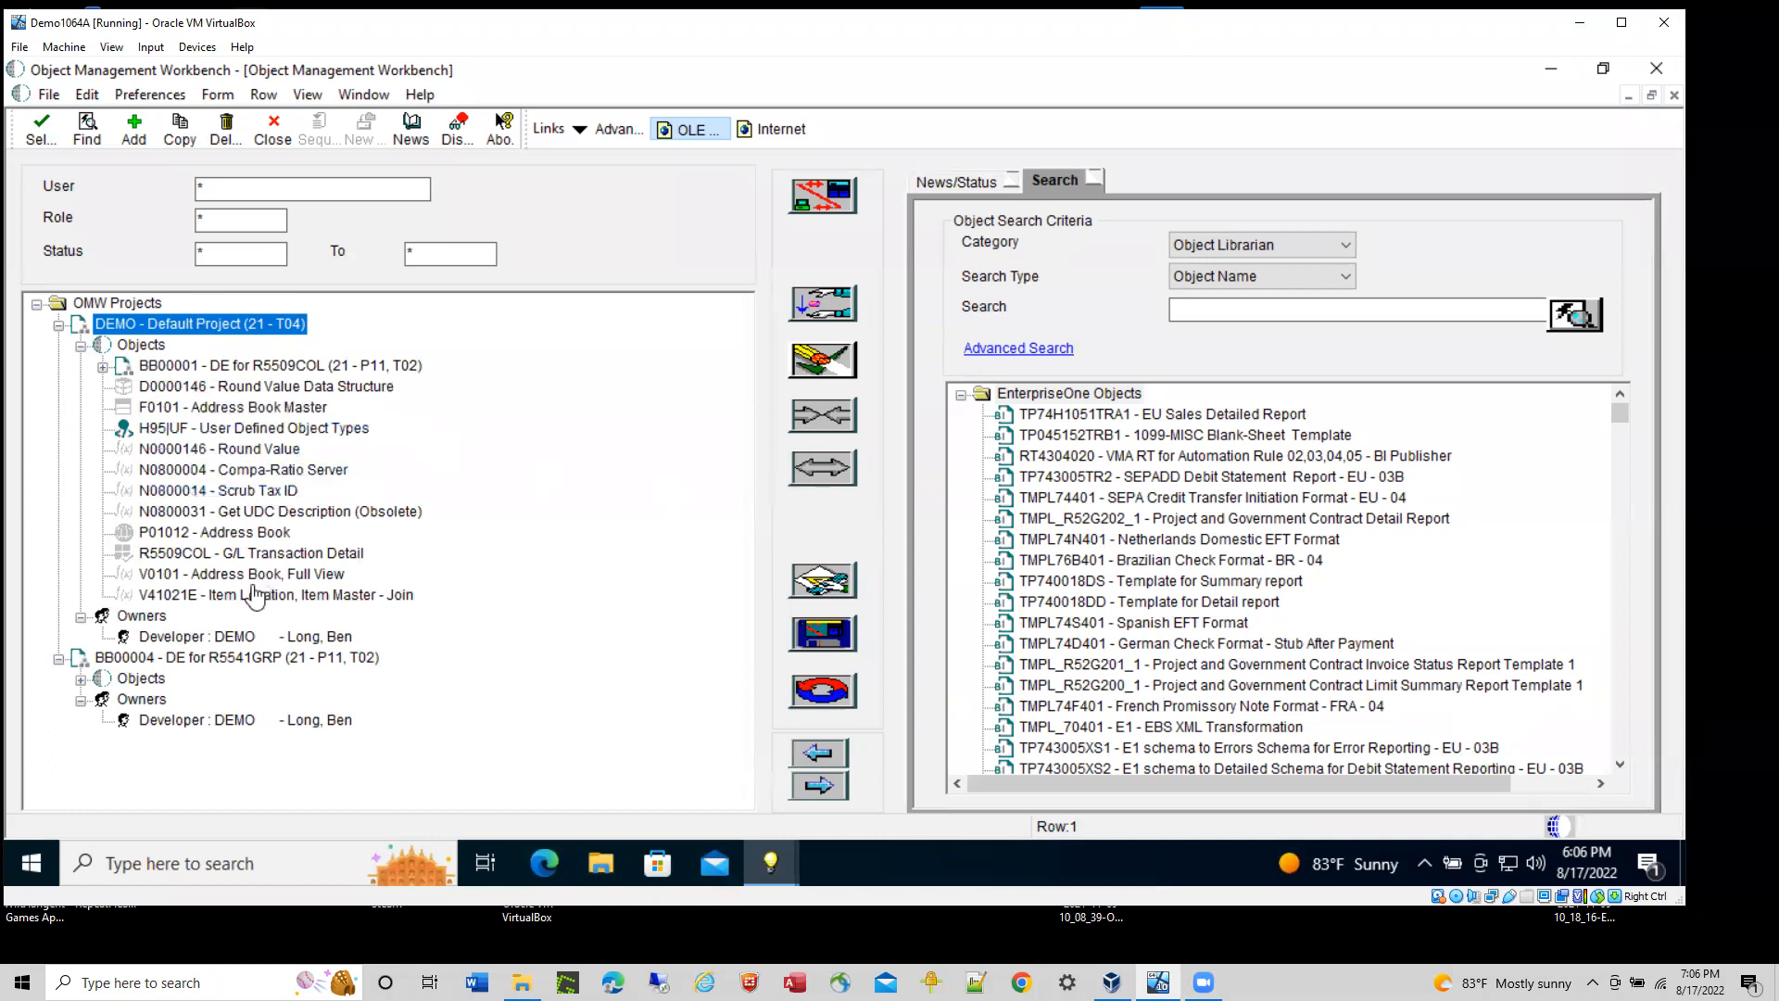
pyautogui.click(81, 679)
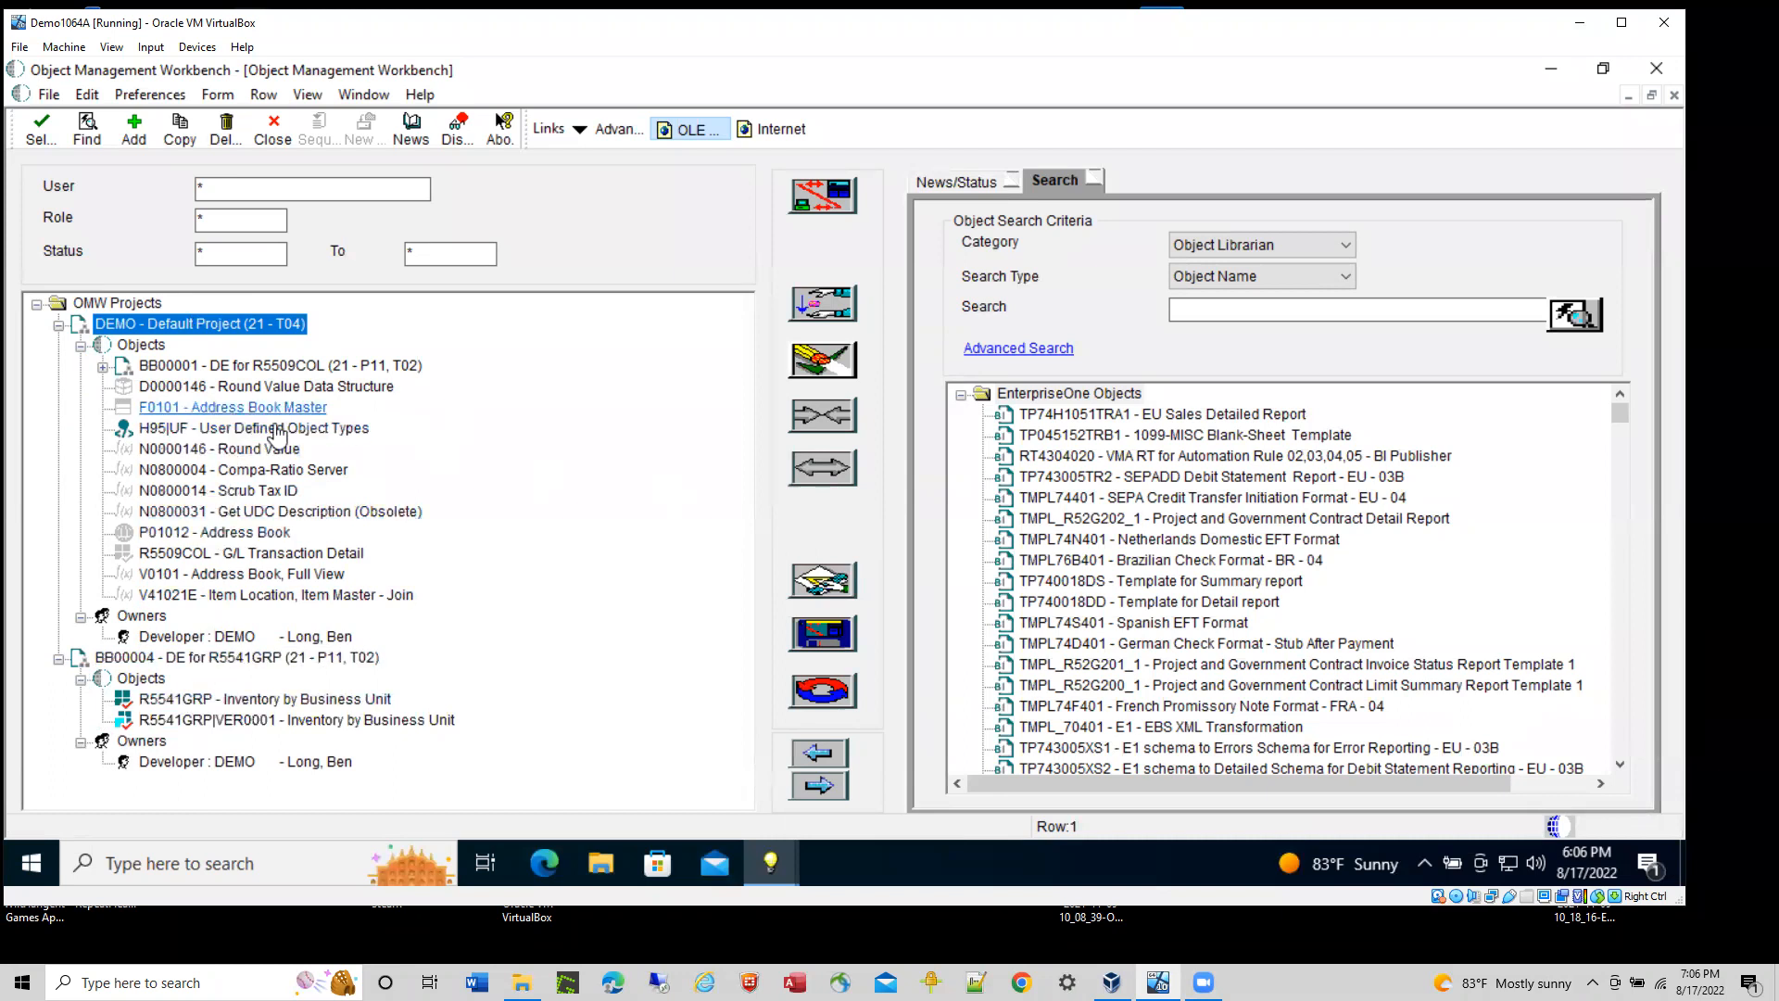
pyautogui.click(174, 454)
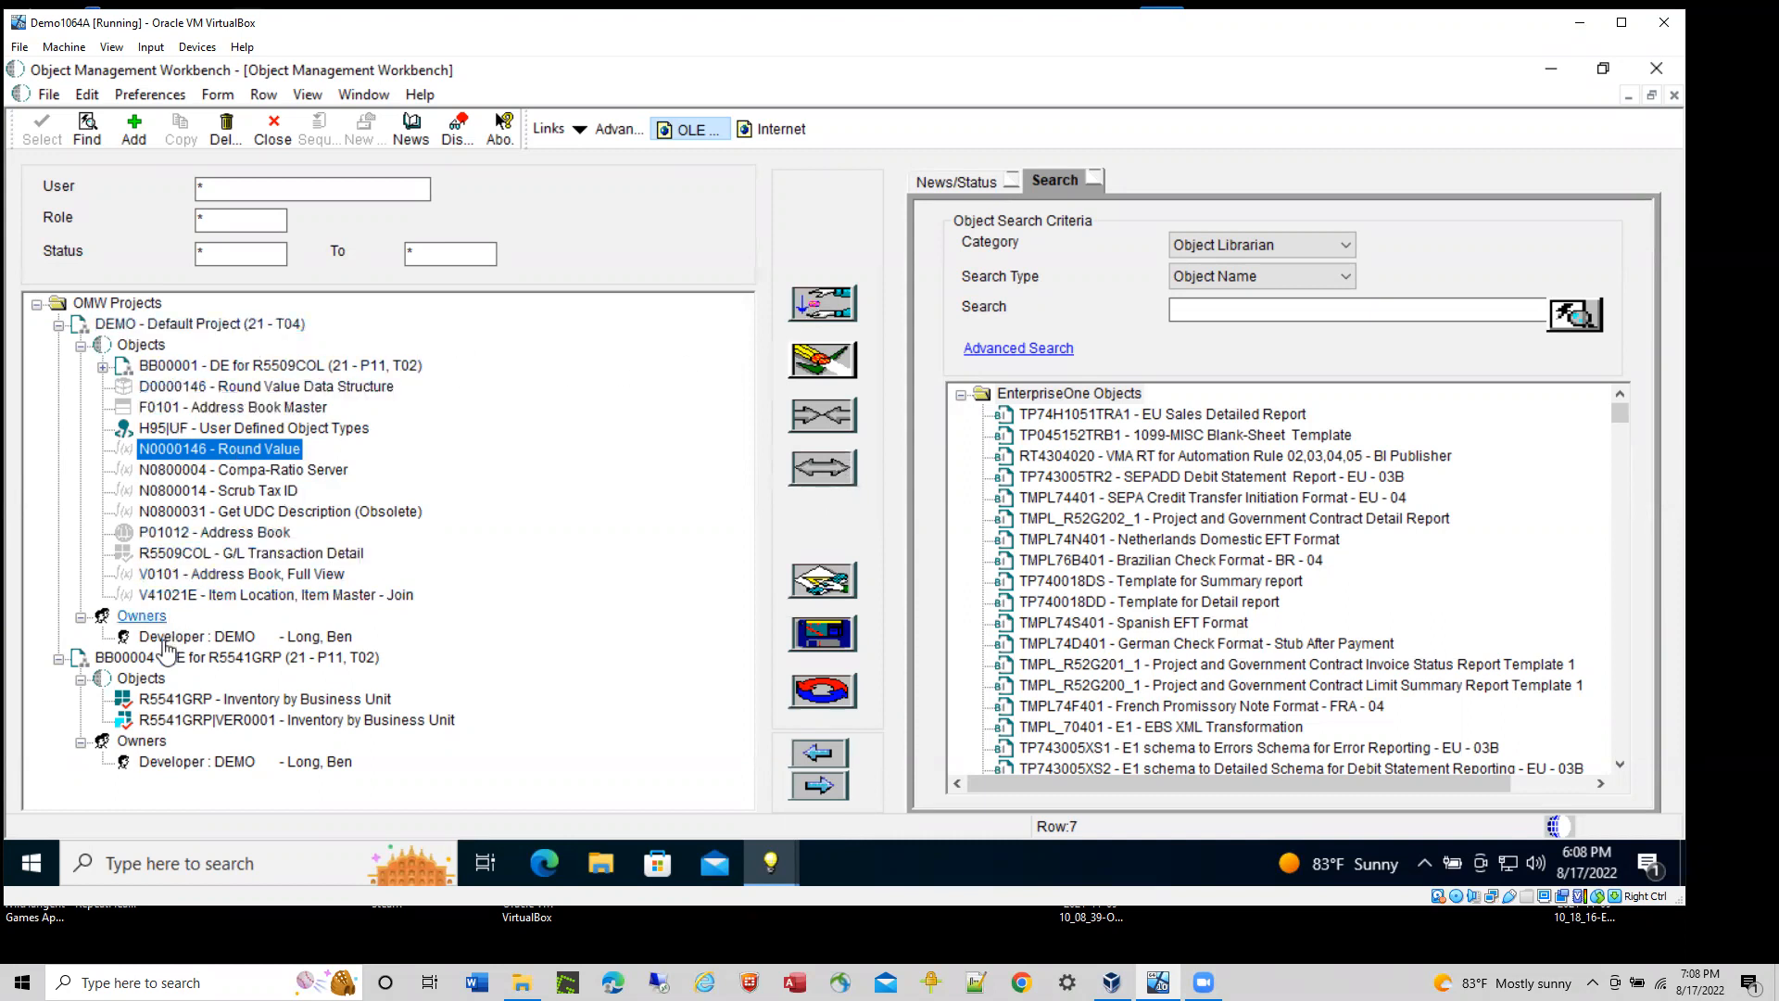
# - Run a Validate Only status advance of project BB00004 to status 26, QA Test/Review
pyautogui.click(150, 658)
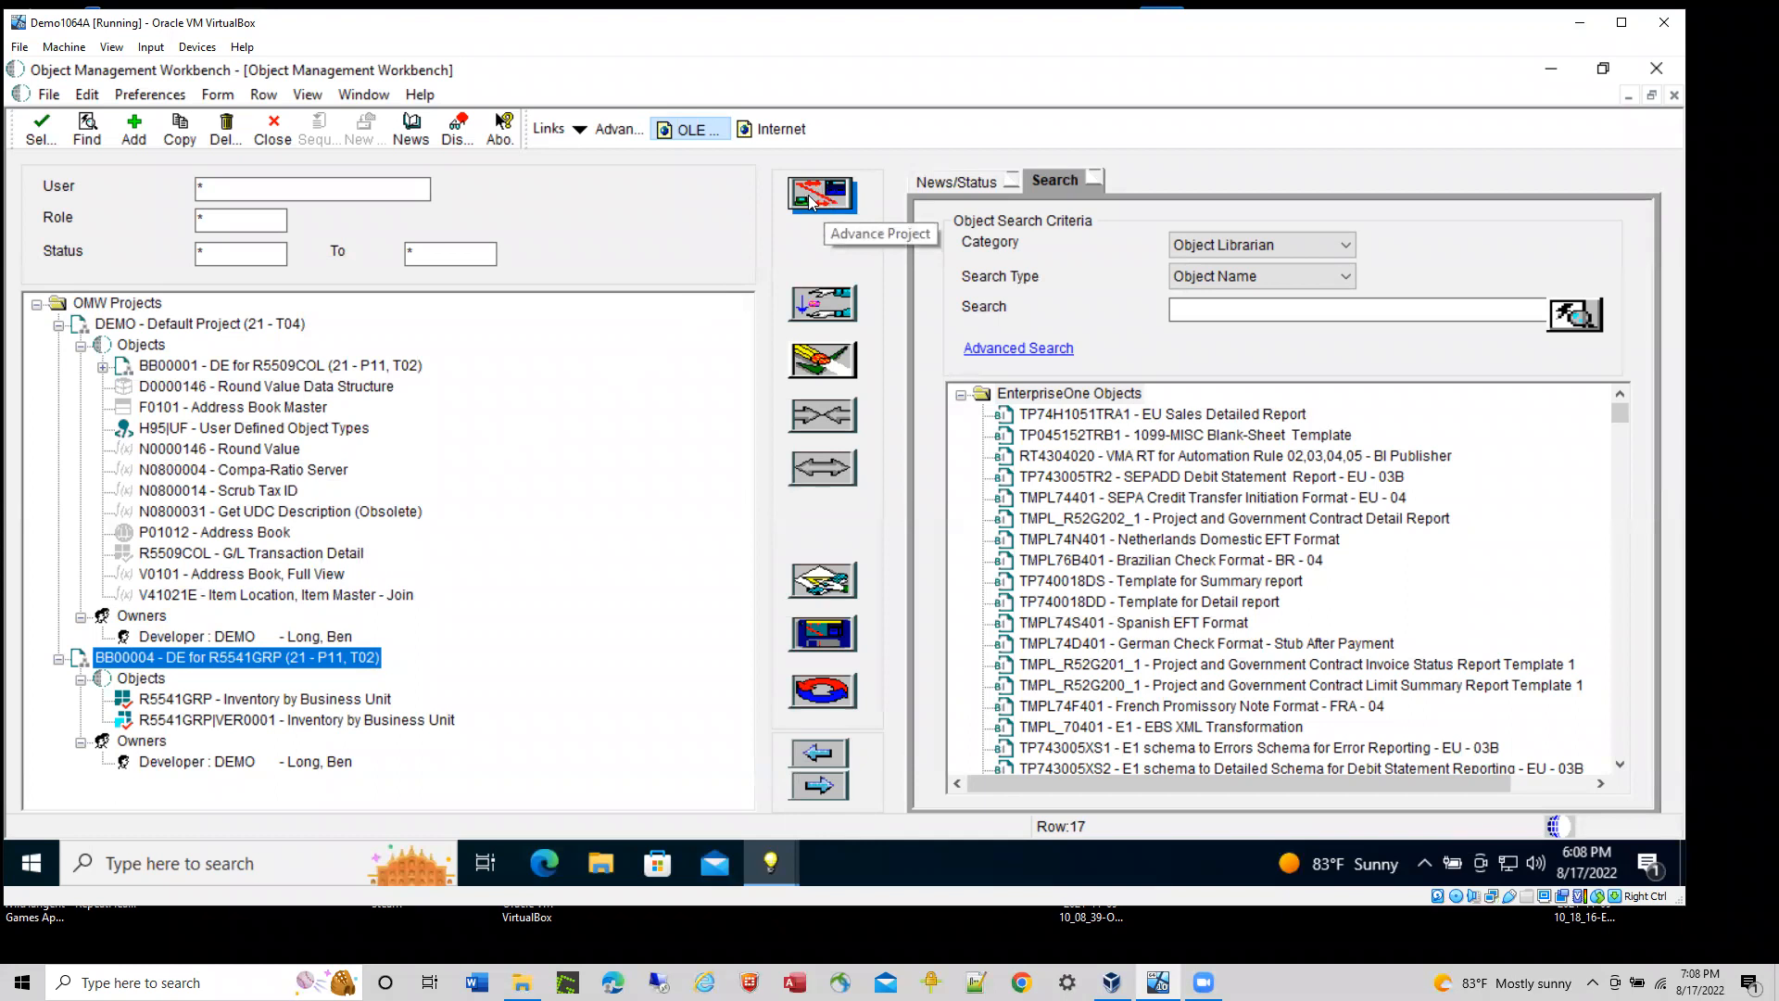
pyautogui.click(305, 665)
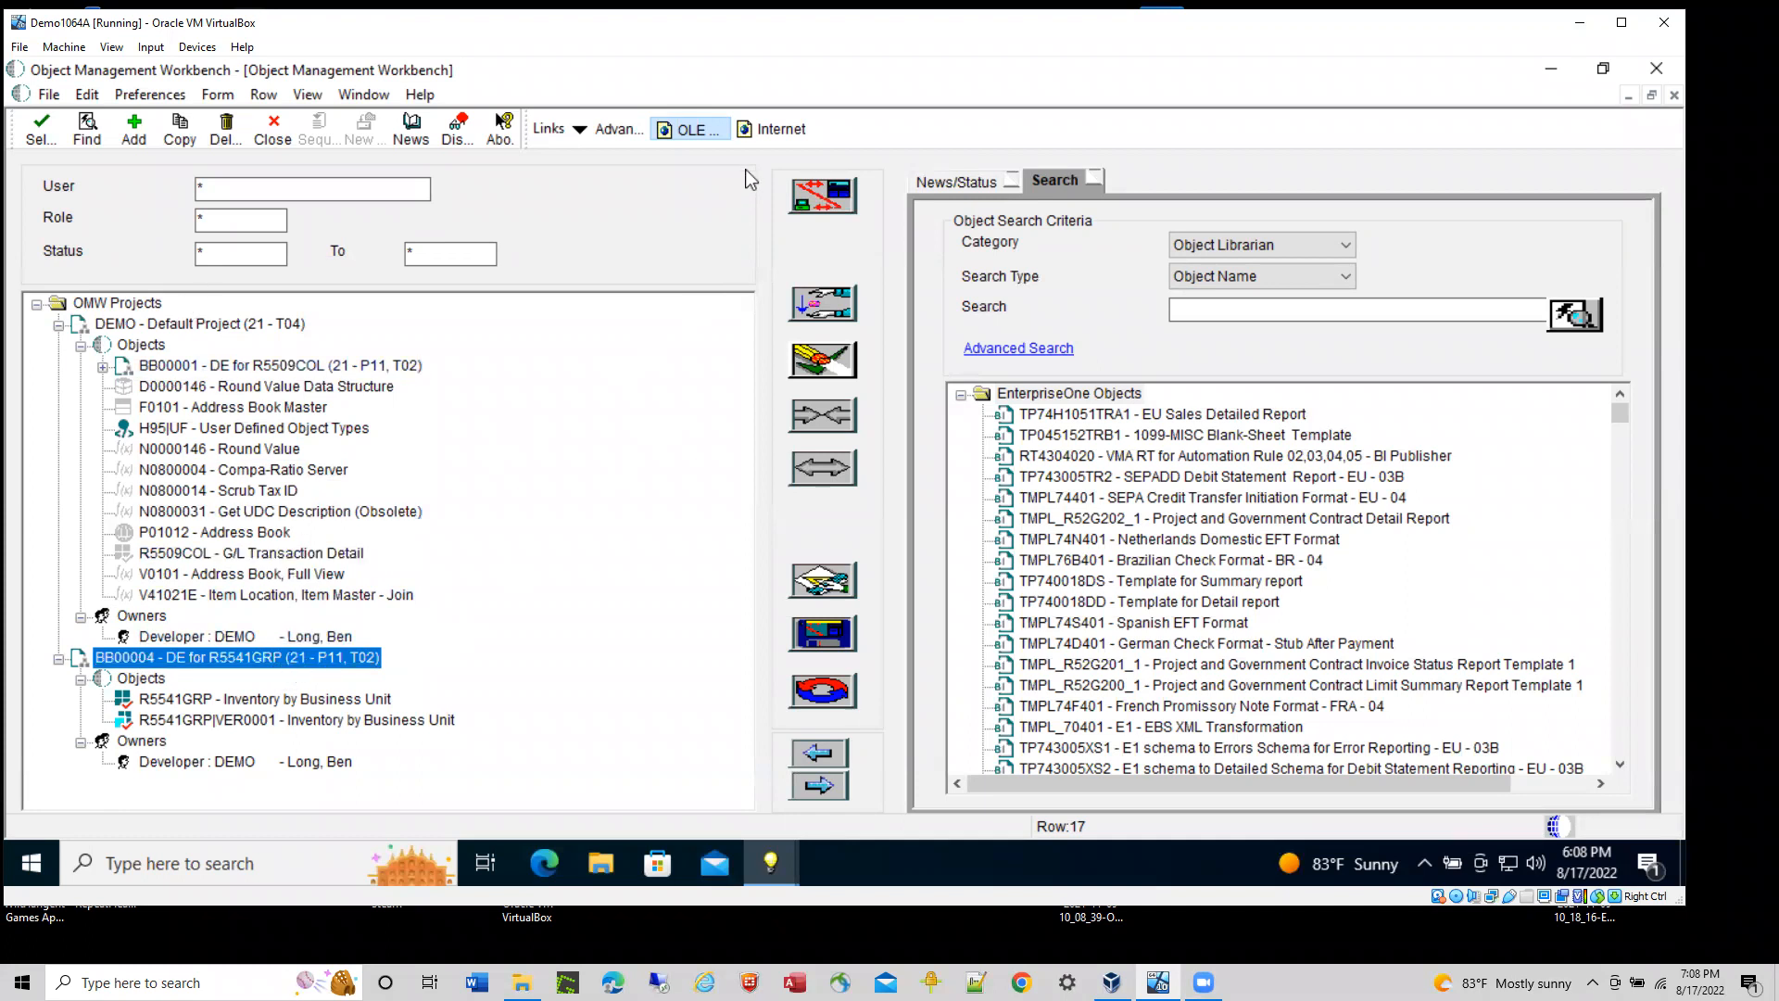
pyautogui.click(828, 192)
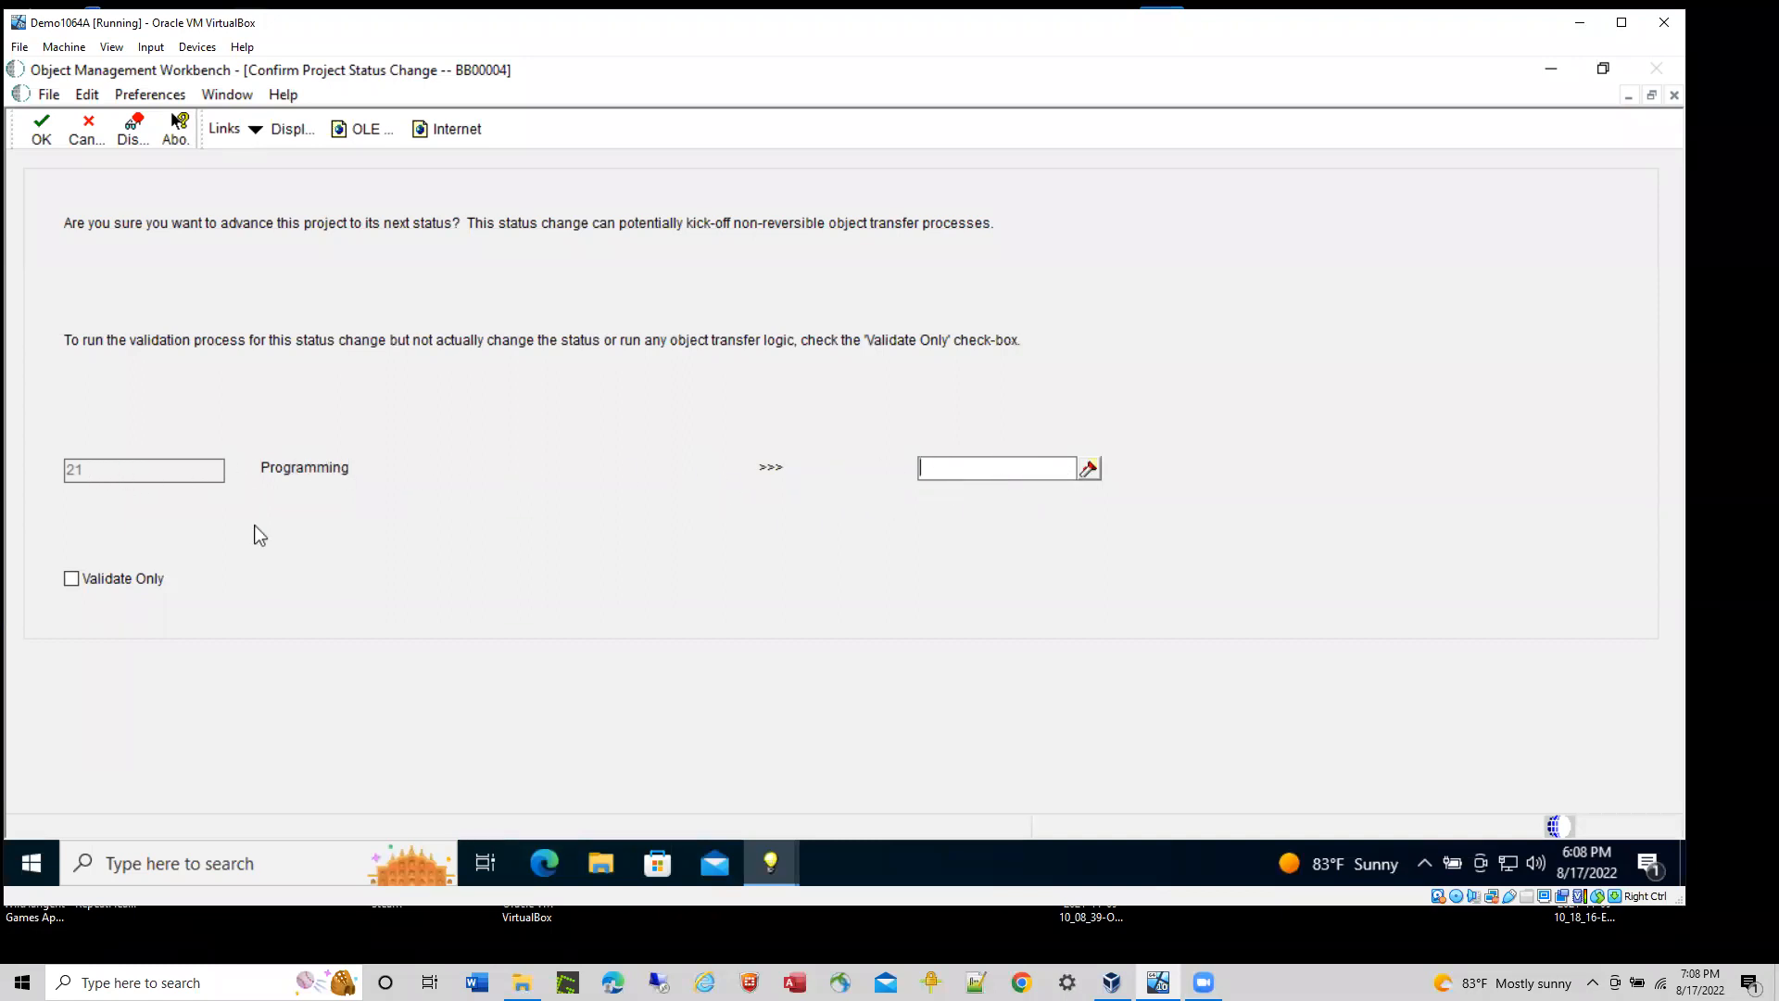
pyautogui.click(71, 579)
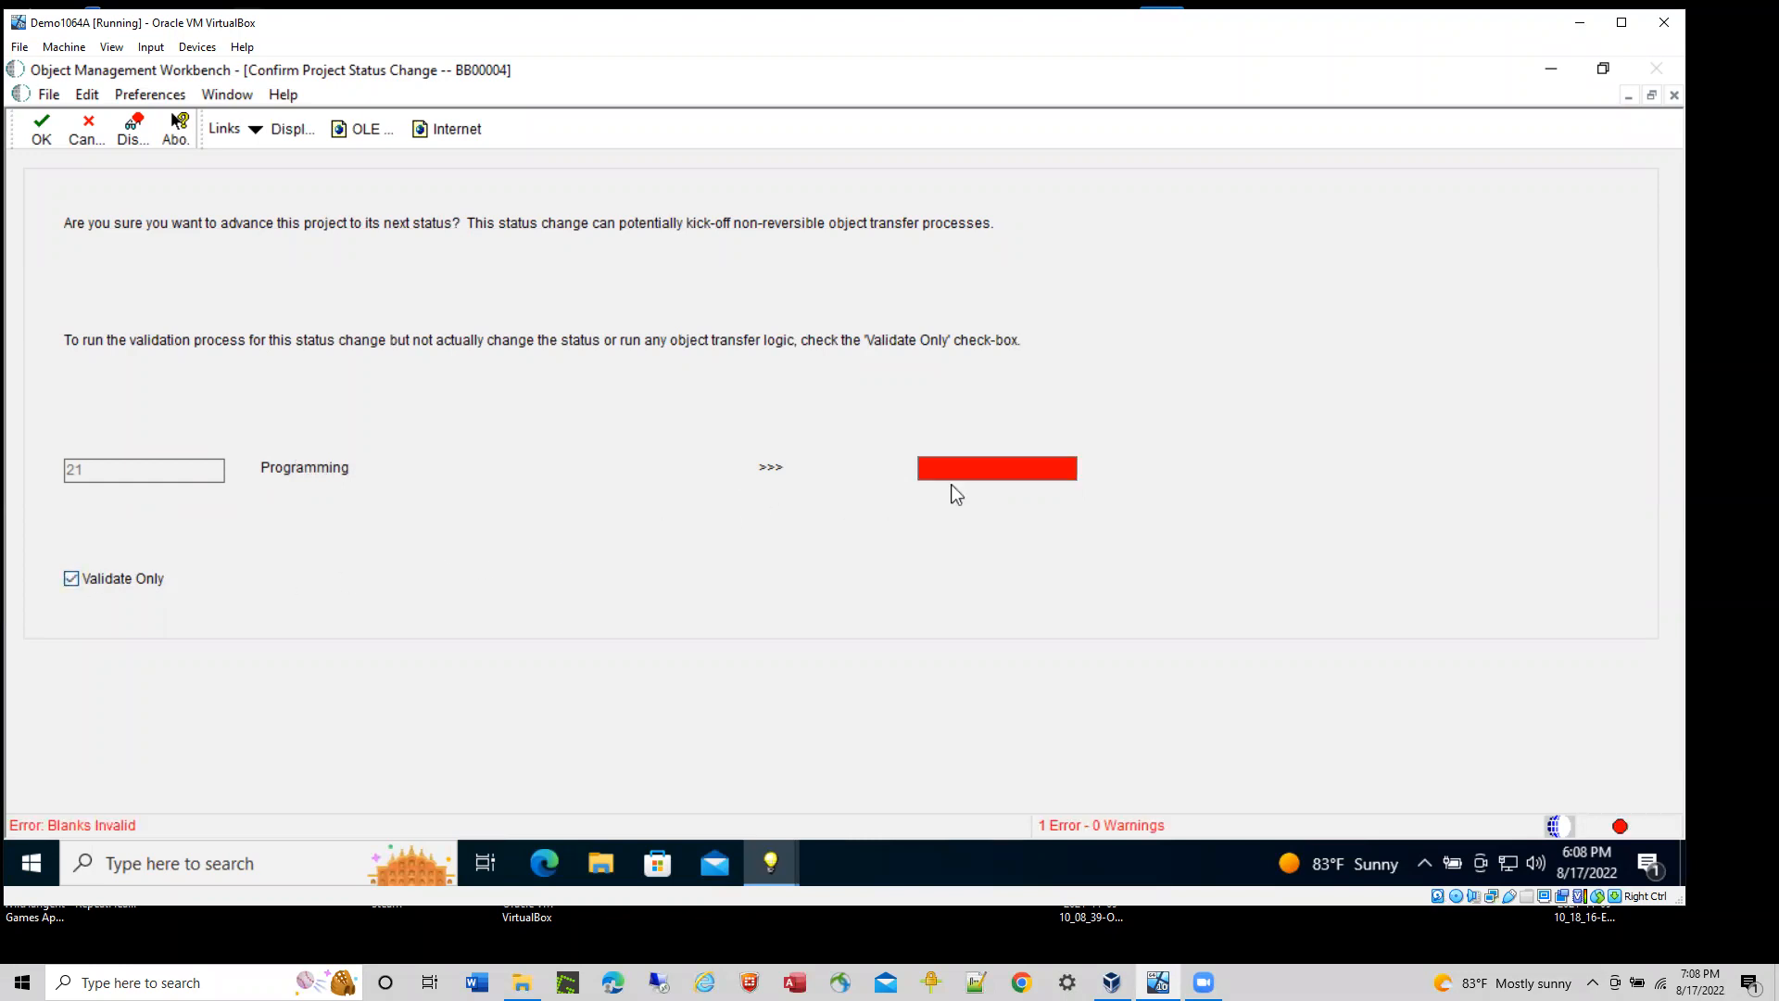
pyautogui.click(997, 467)
pyautogui.click(1090, 466)
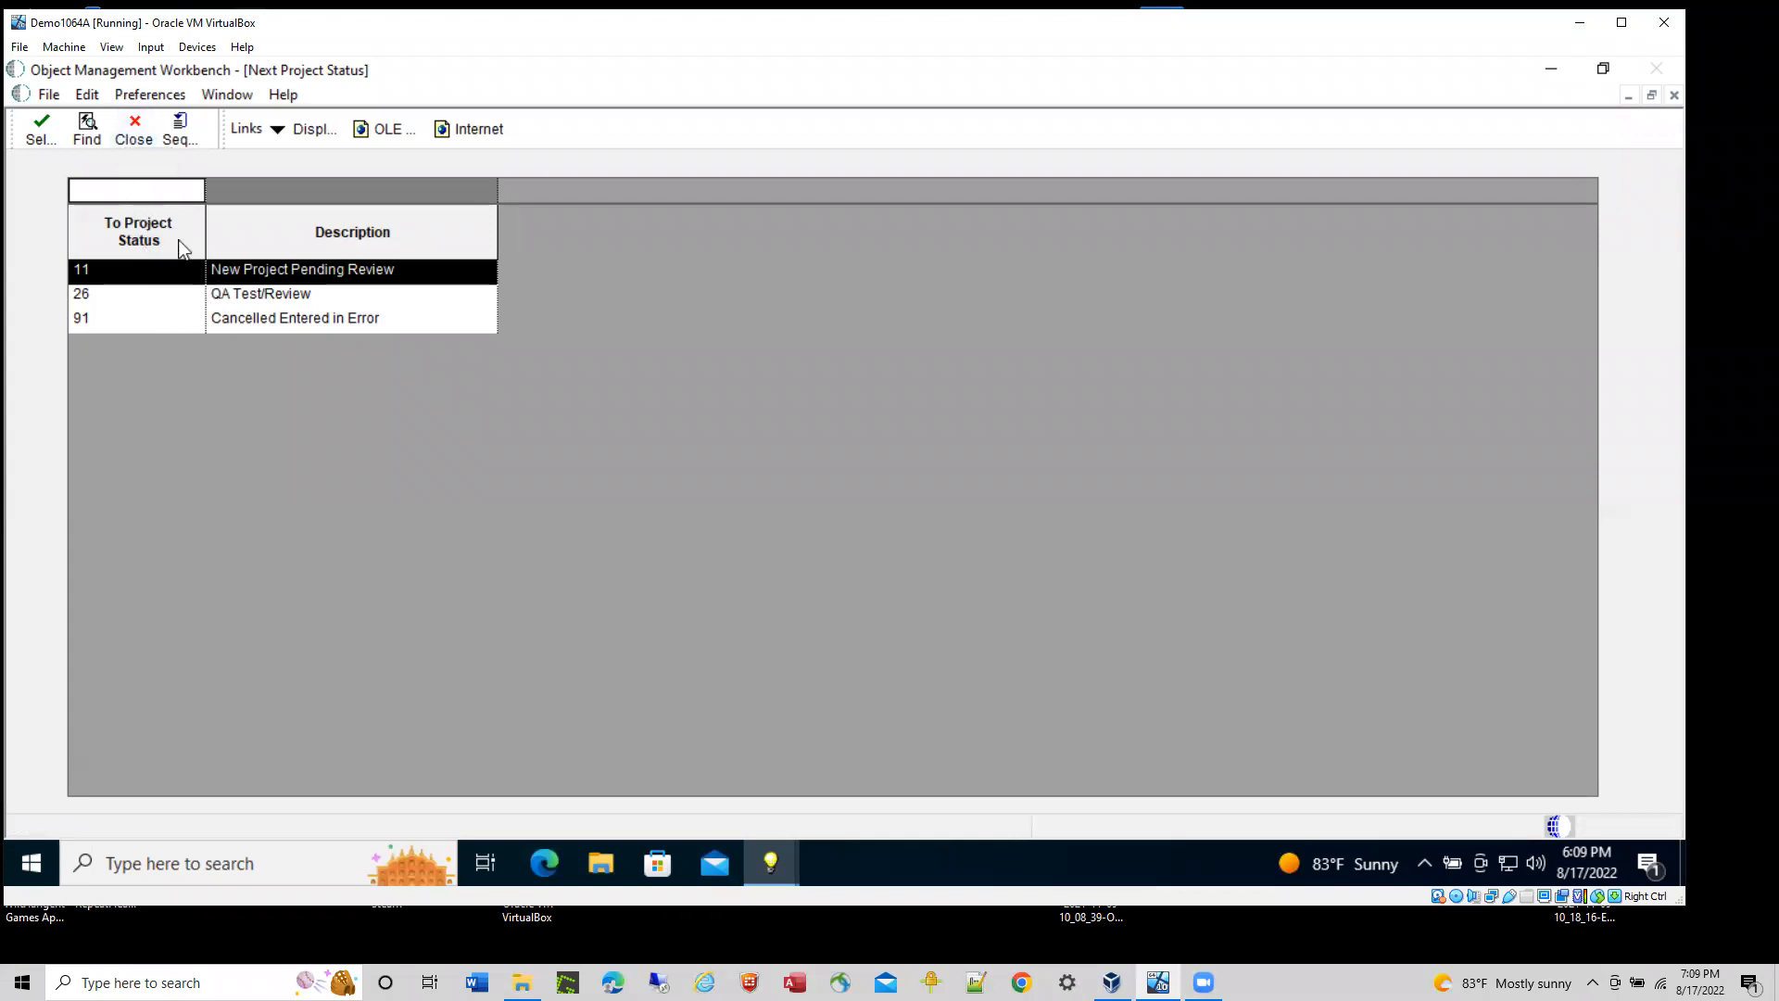
pyautogui.click(132, 133)
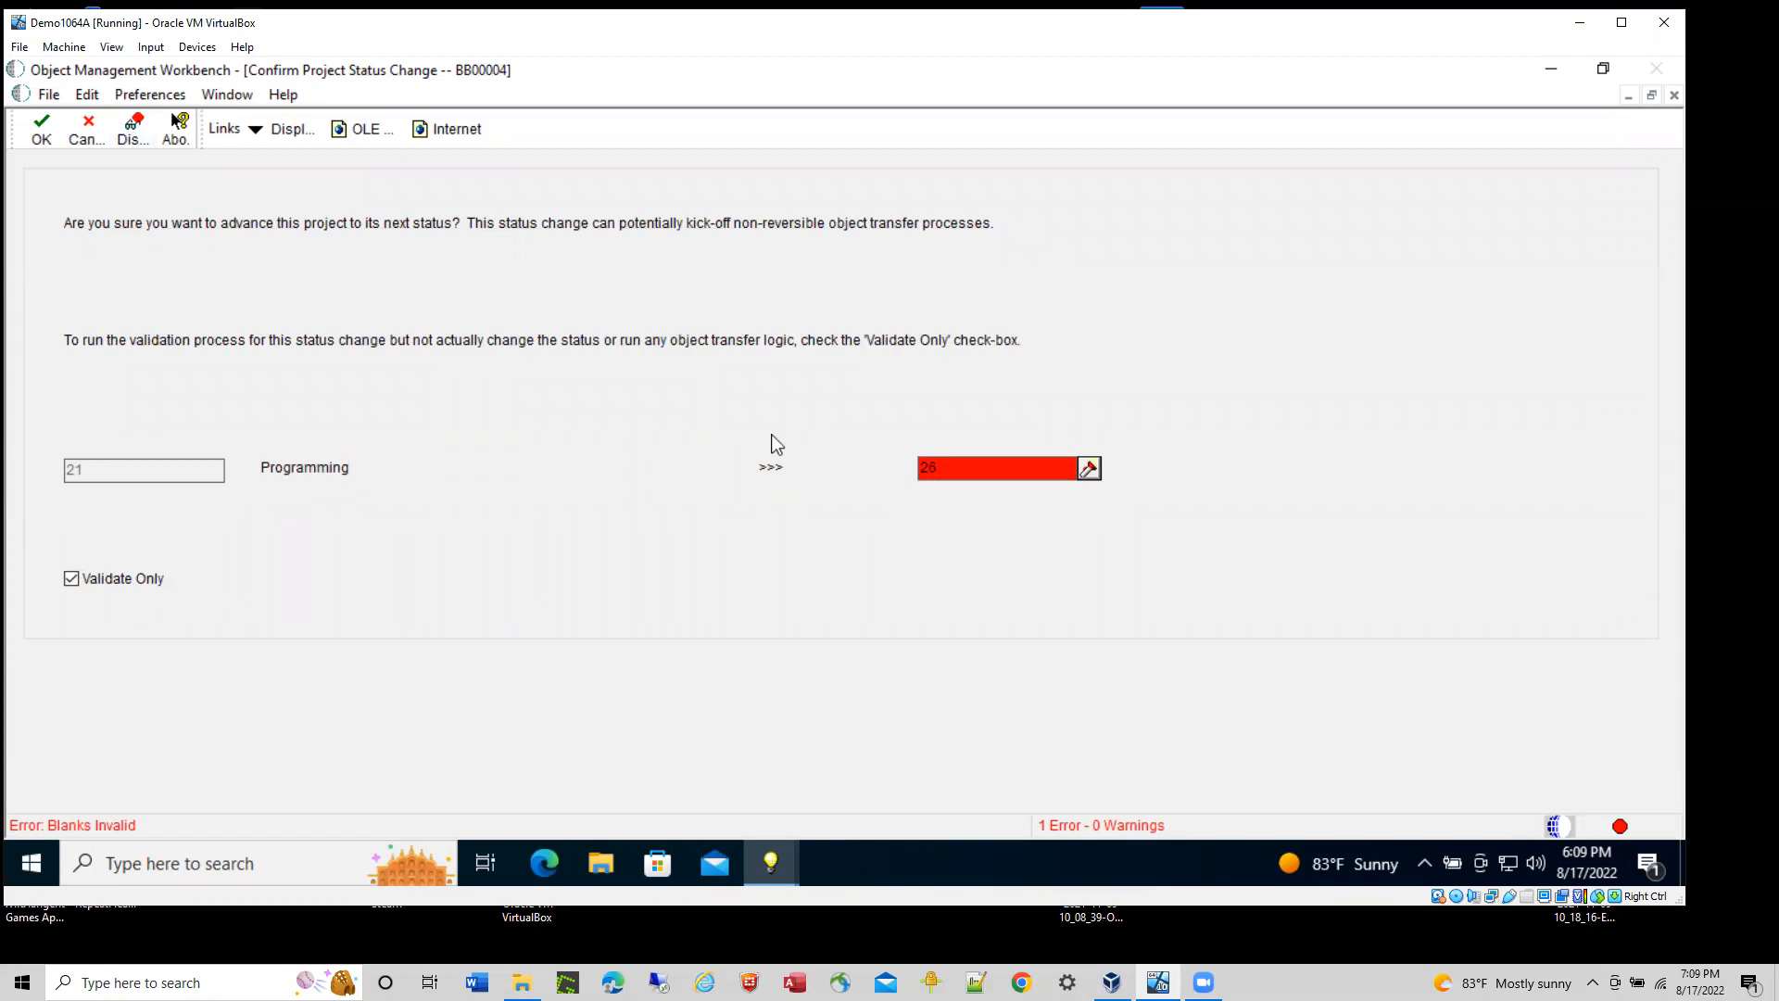
pyautogui.press('Tab')
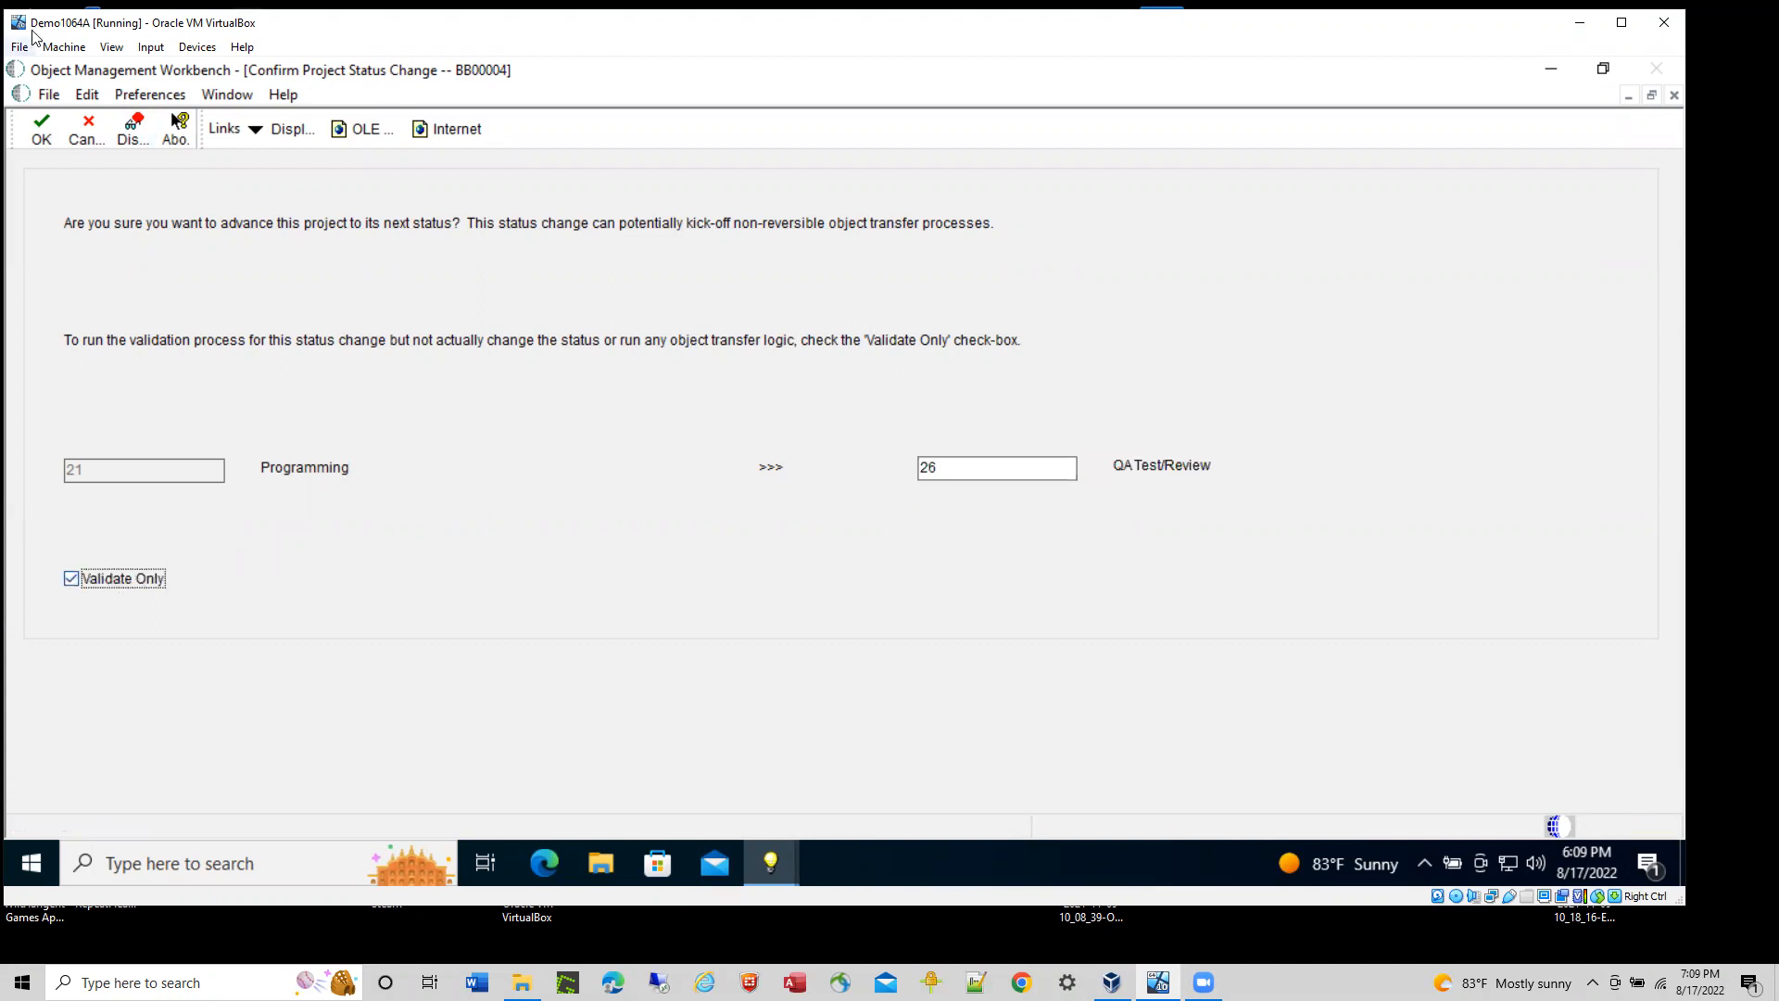
pyautogui.click(45, 132)
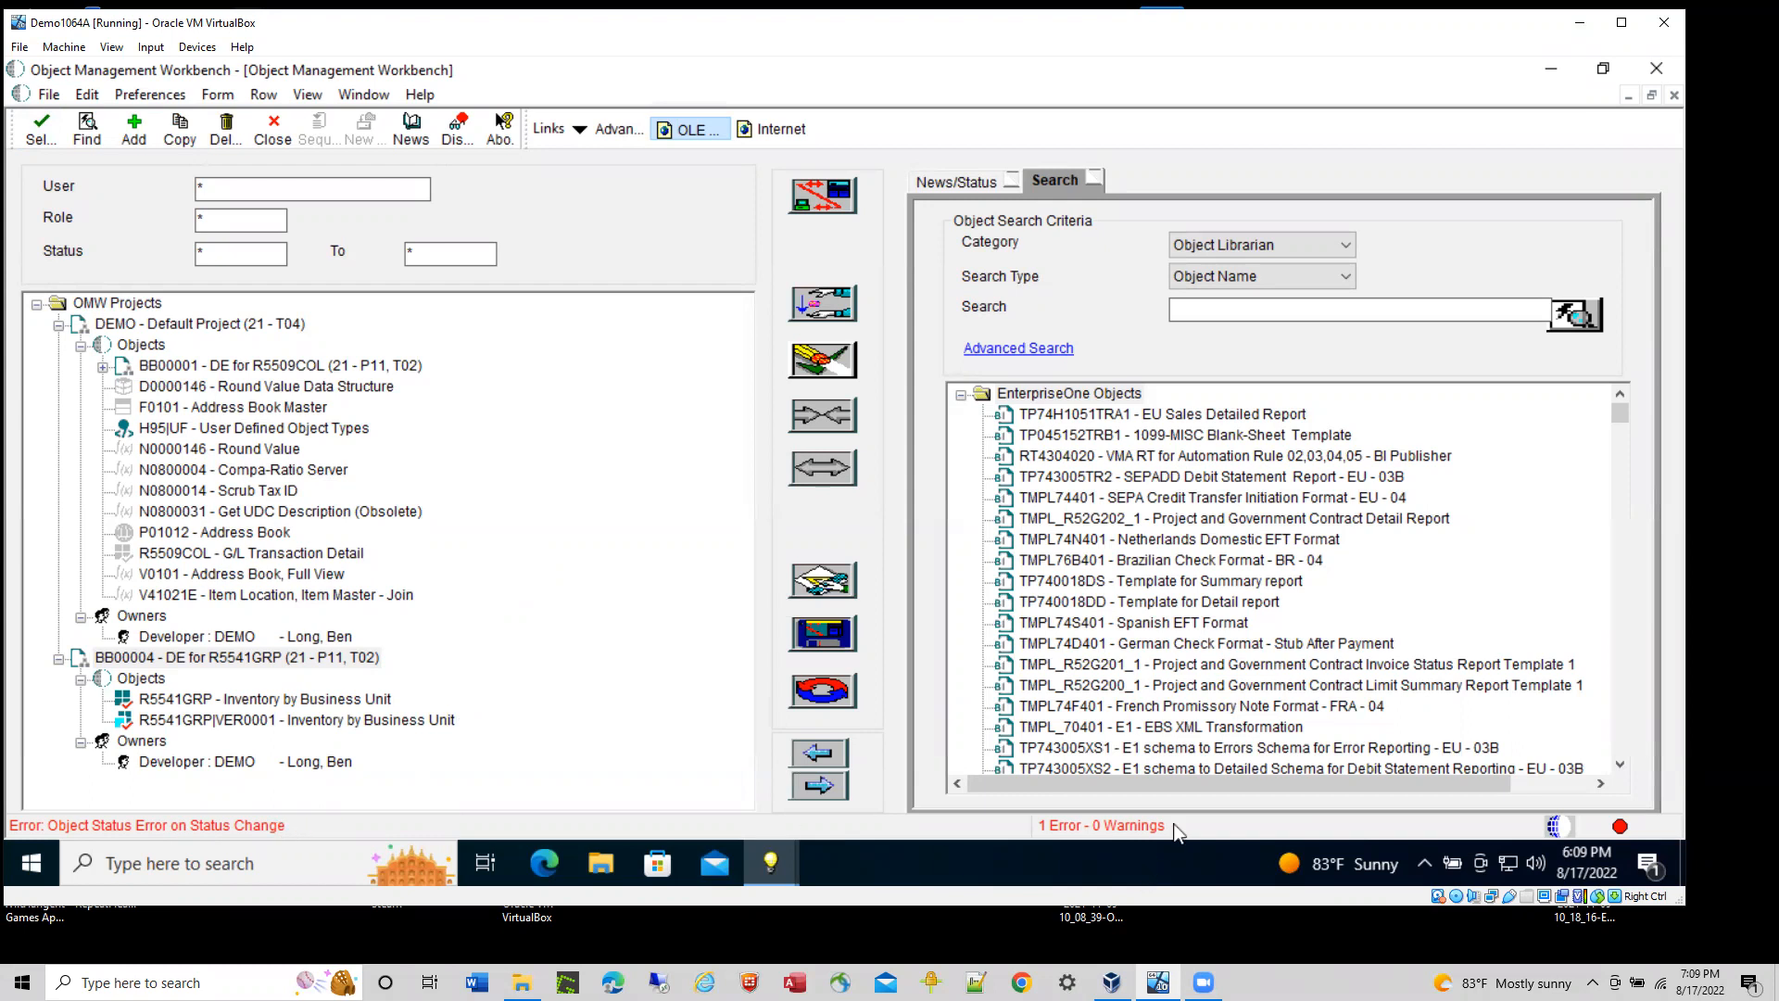
# - Examine the error details of the status change, close them and list all OMW projects again
pyautogui.click(1622, 829)
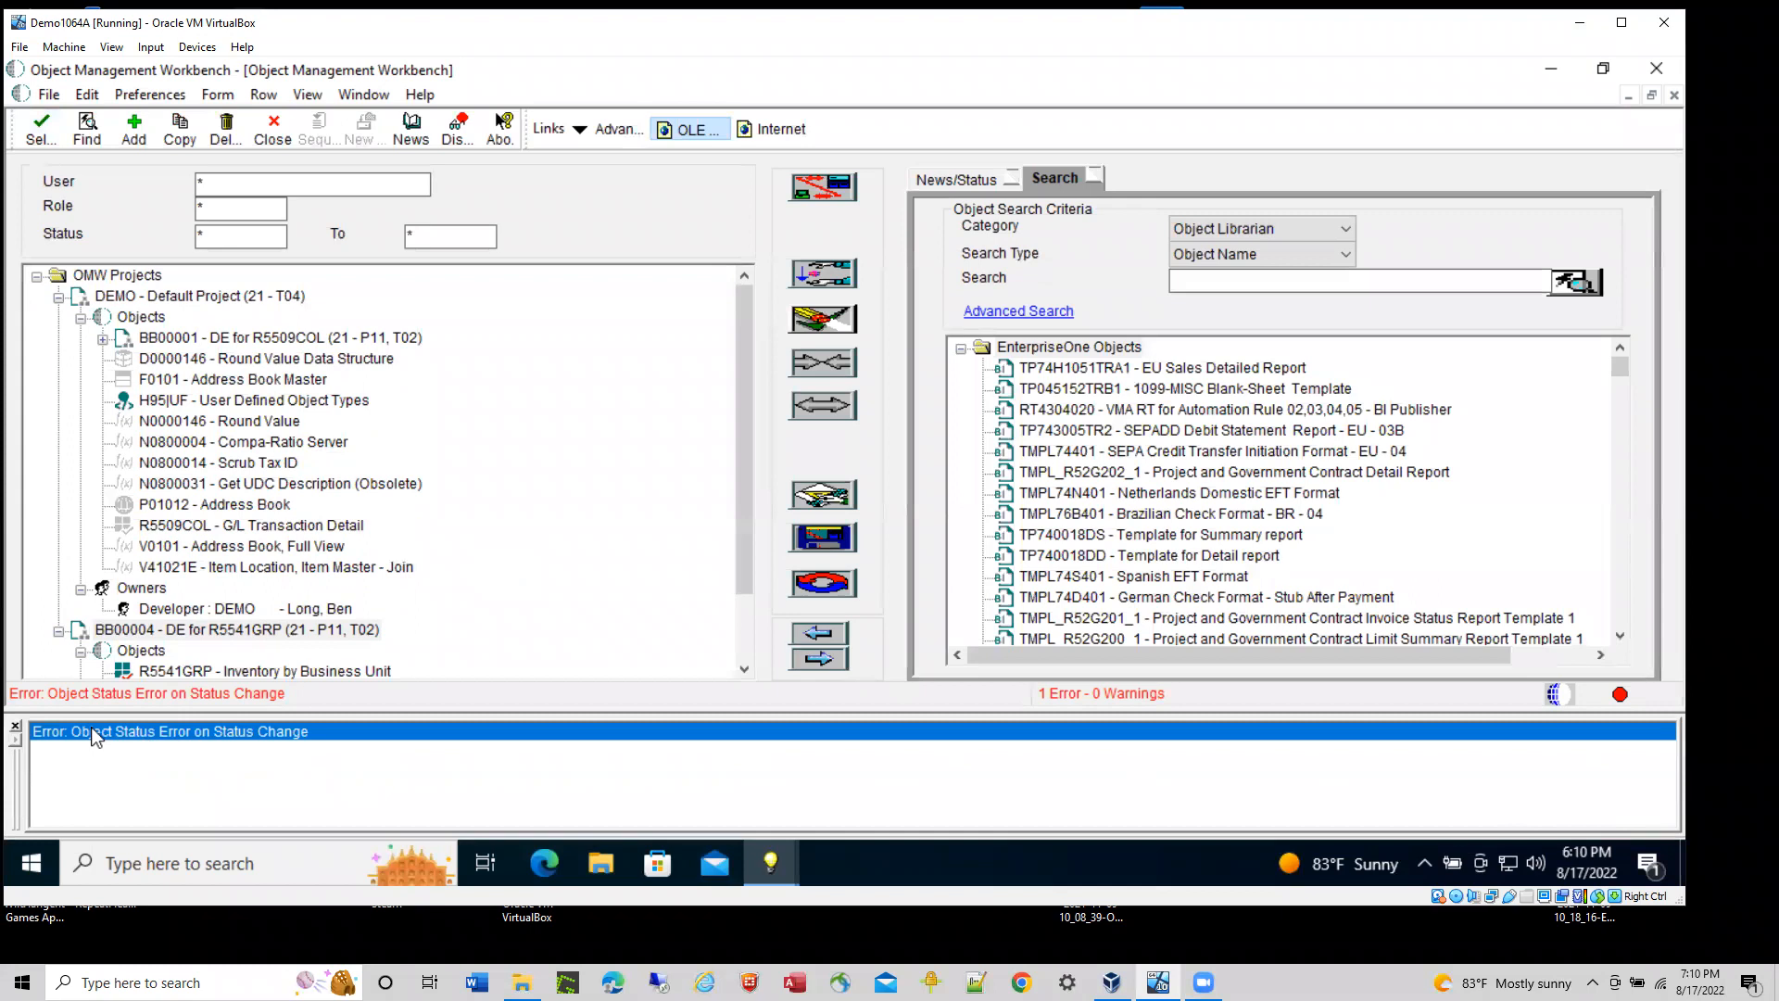
pyautogui.click(16, 732)
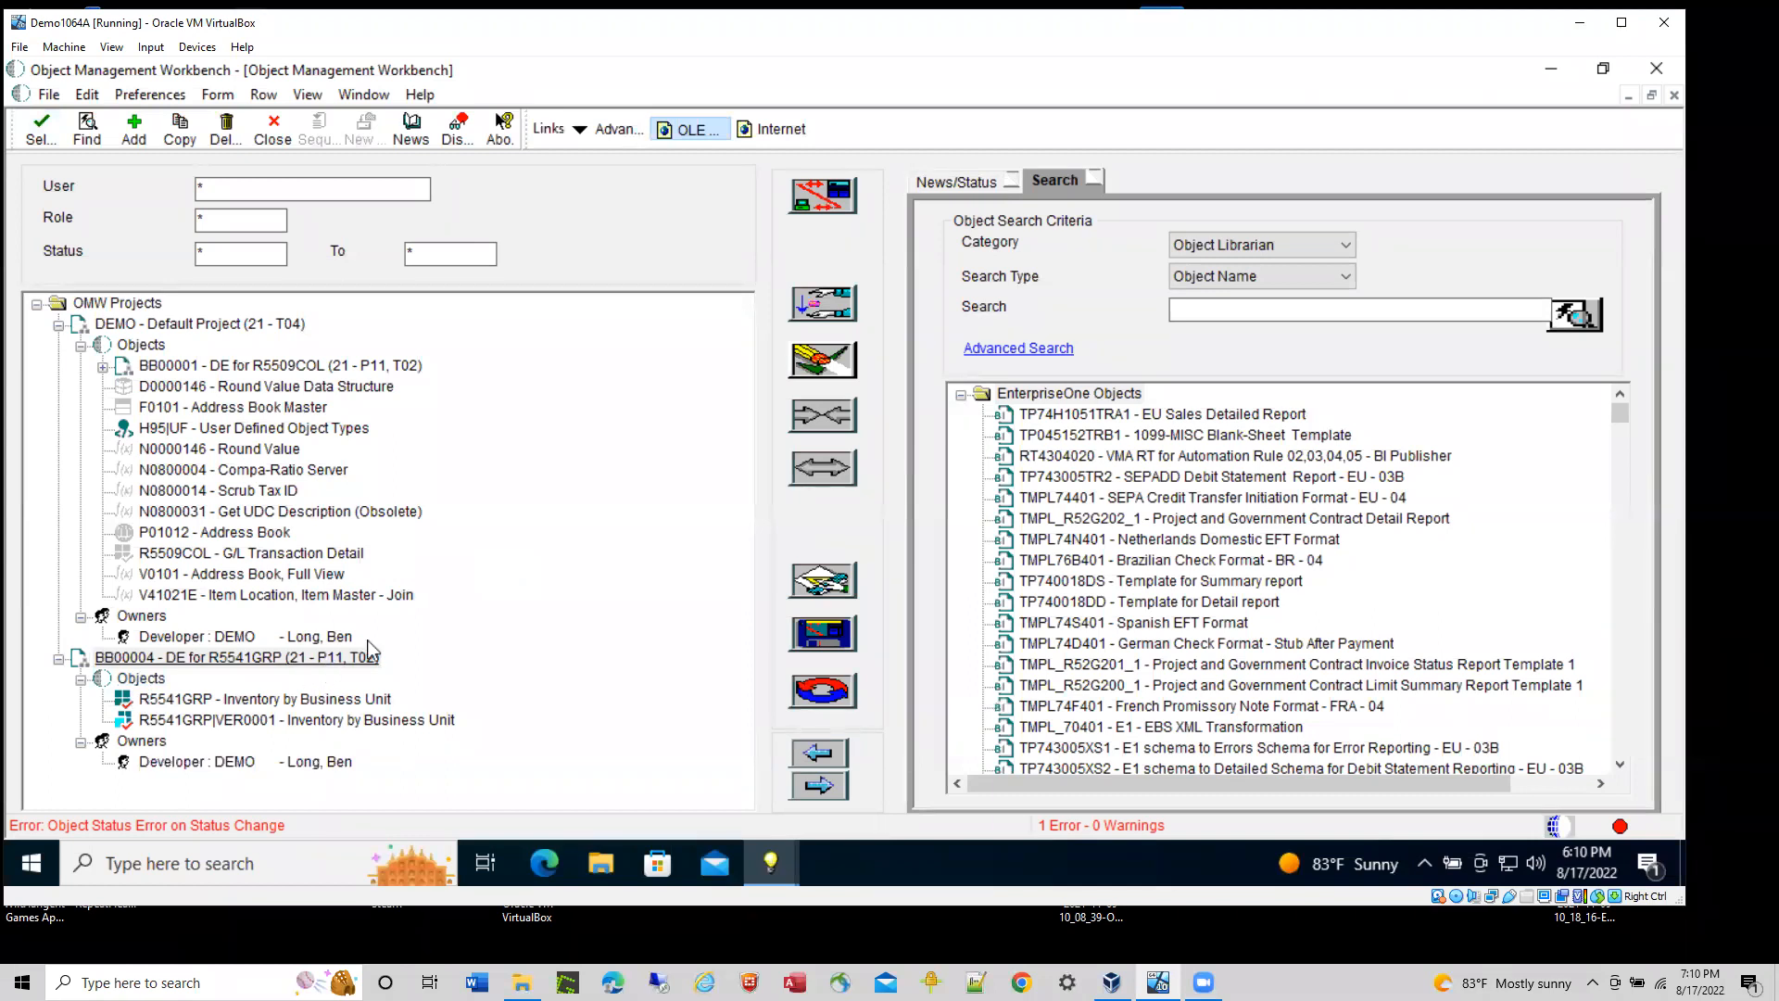
pyautogui.click(86, 130)
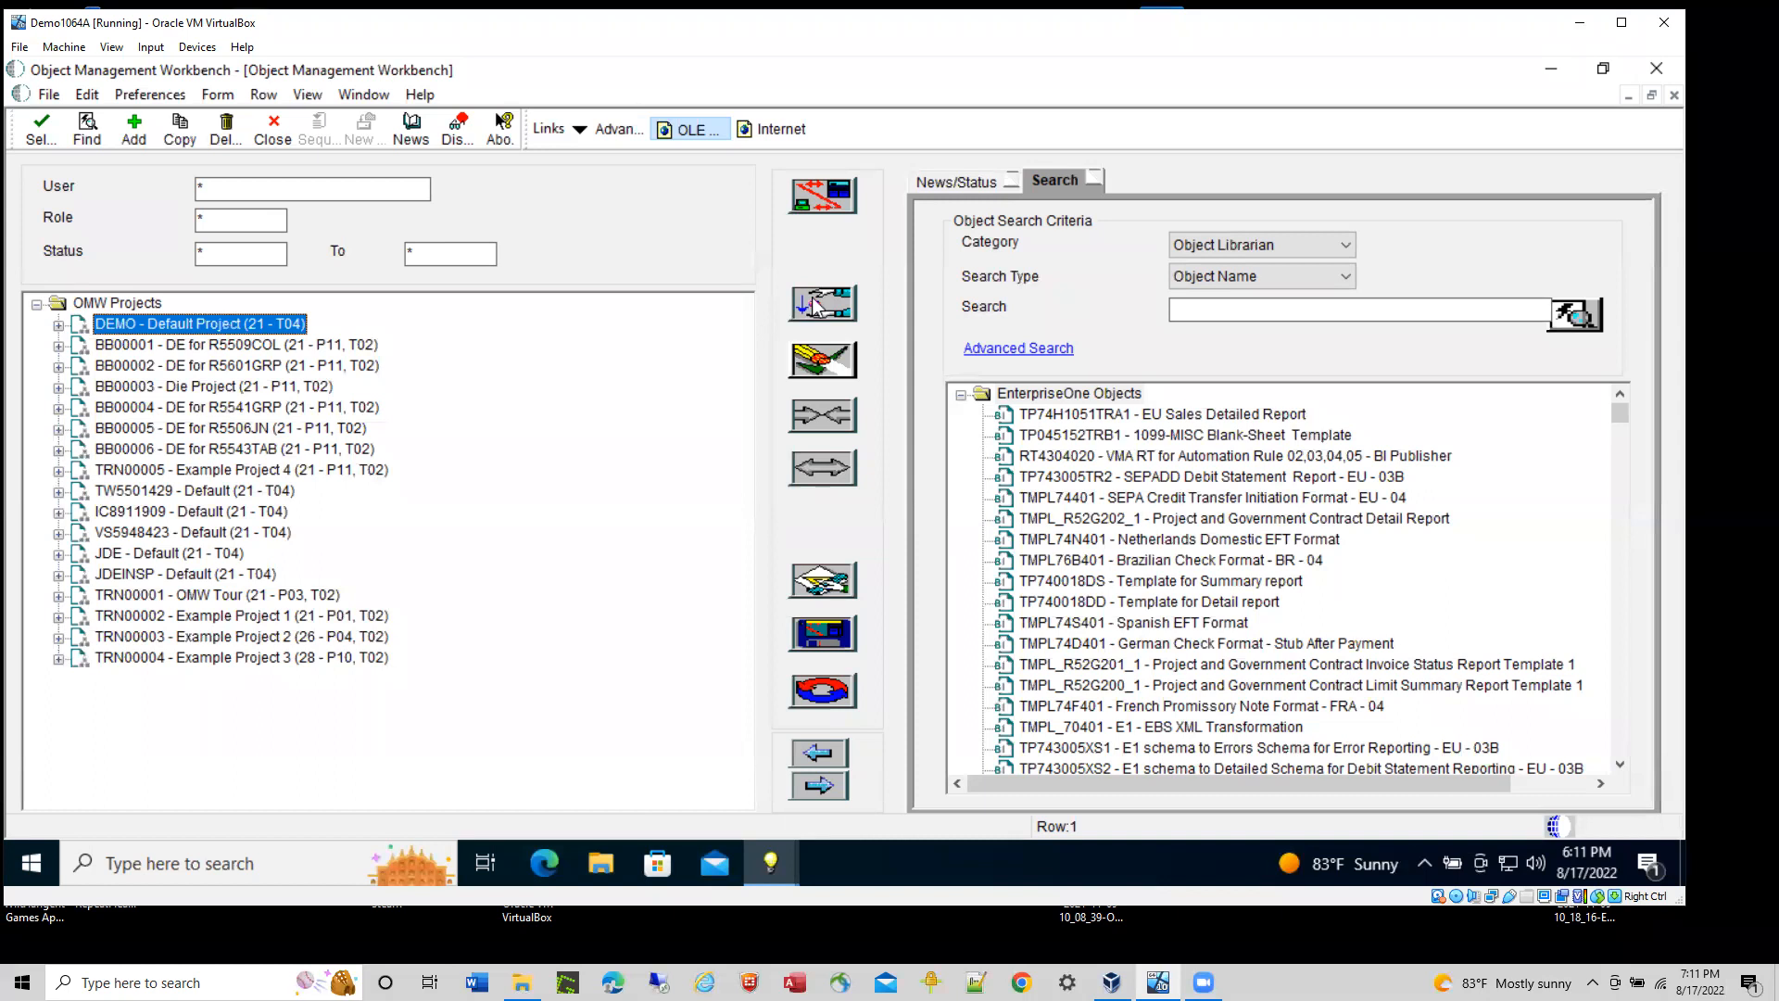
# - Expand the objects of project BB00001 and select the report R5509COL G/L Transaction Detail
pyautogui.click(257, 345)
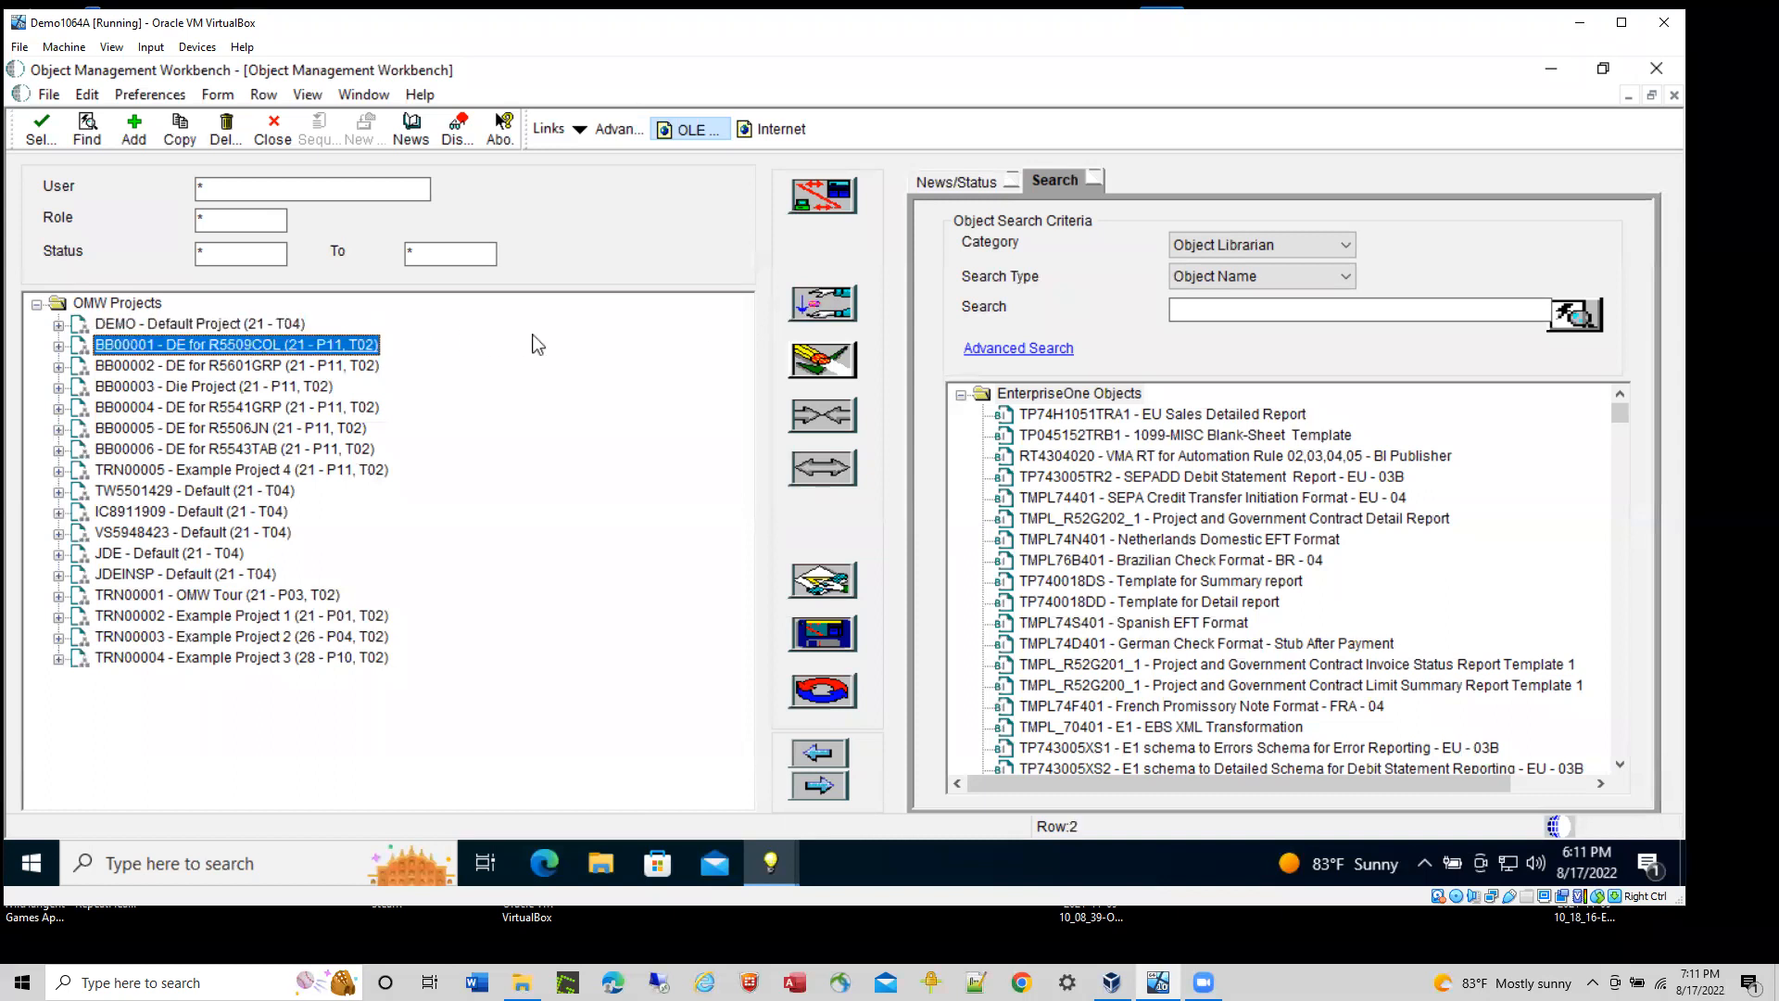
pyautogui.click(58, 345)
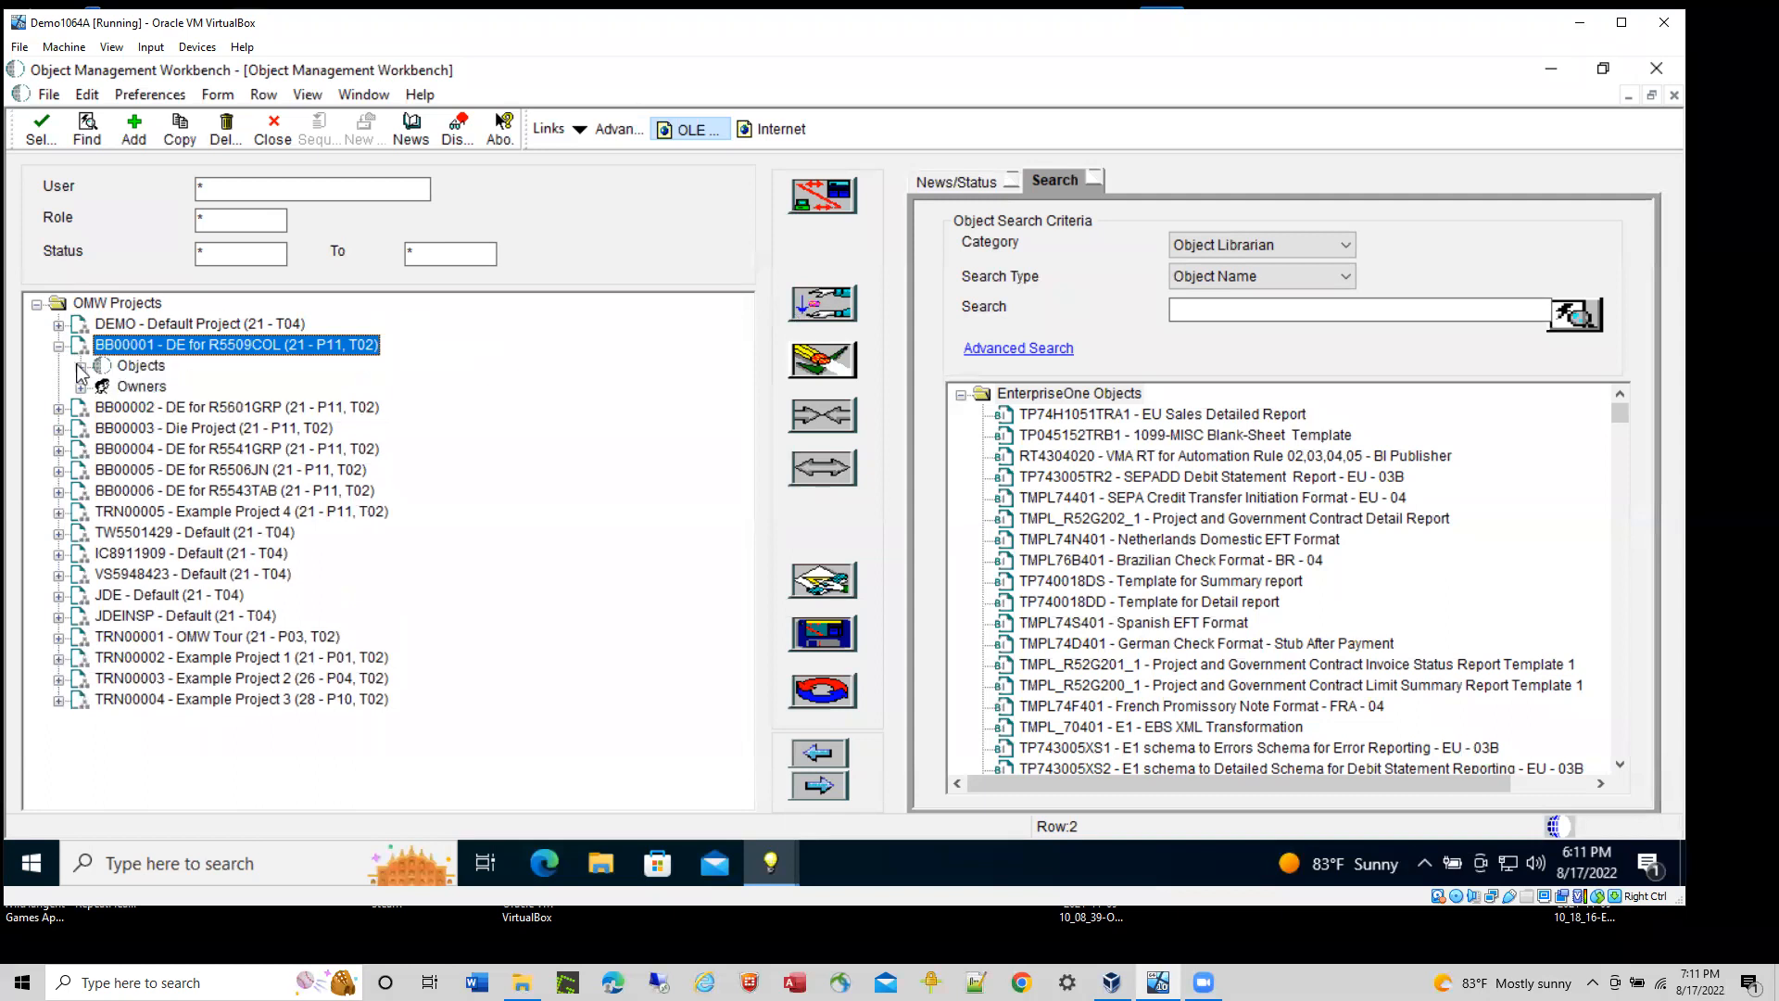
pyautogui.click(80, 366)
pyautogui.click(168, 387)
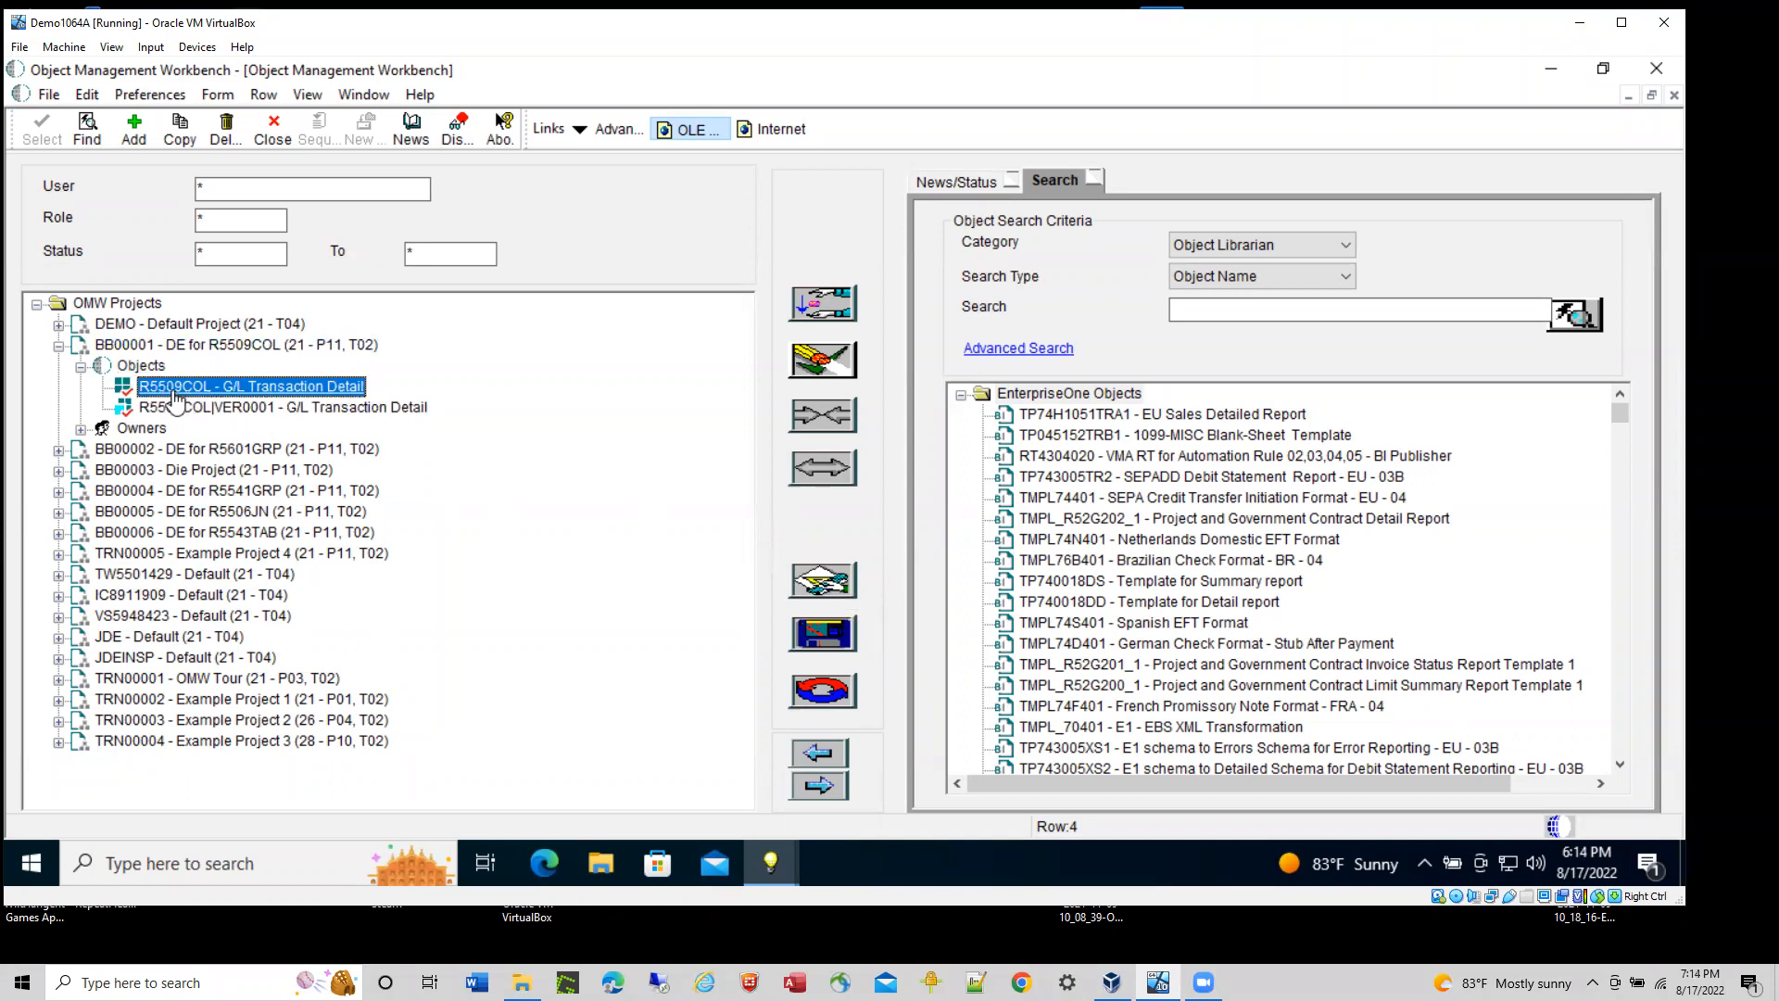
# - Open the design form of R5509COL, view its available design tools and cancel out of the form
pyautogui.click(819, 594)
pyautogui.click(819, 579)
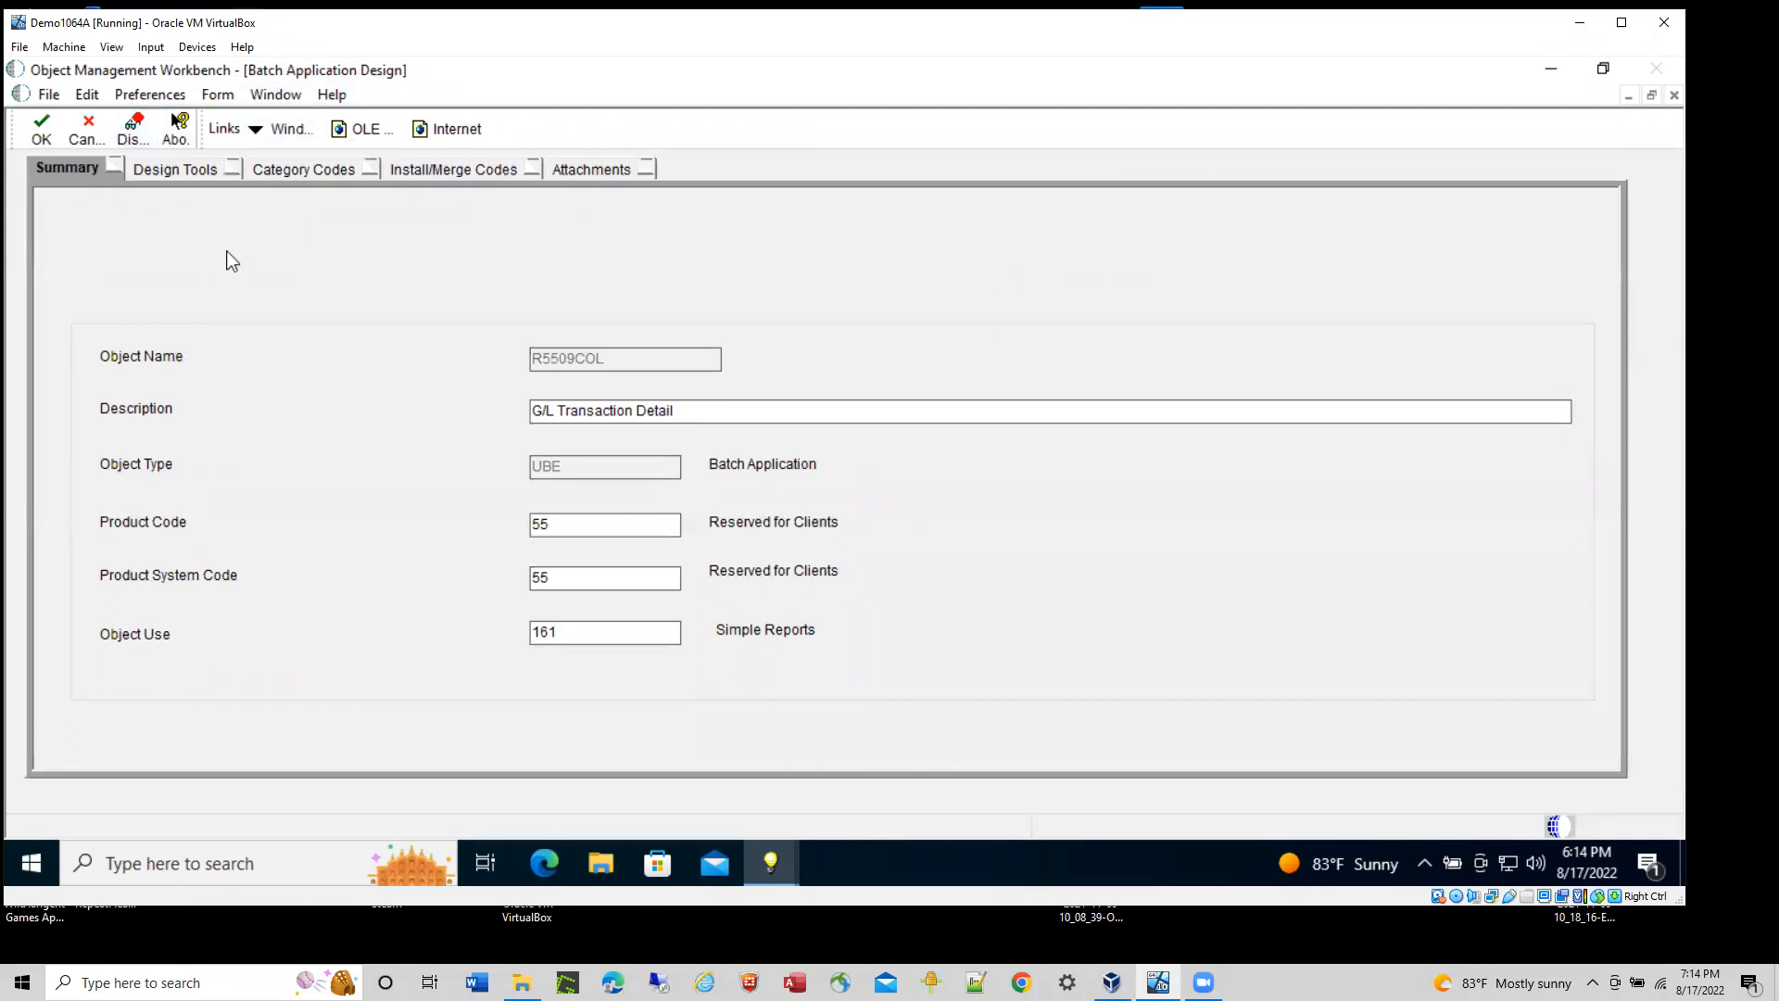
pyautogui.click(153, 169)
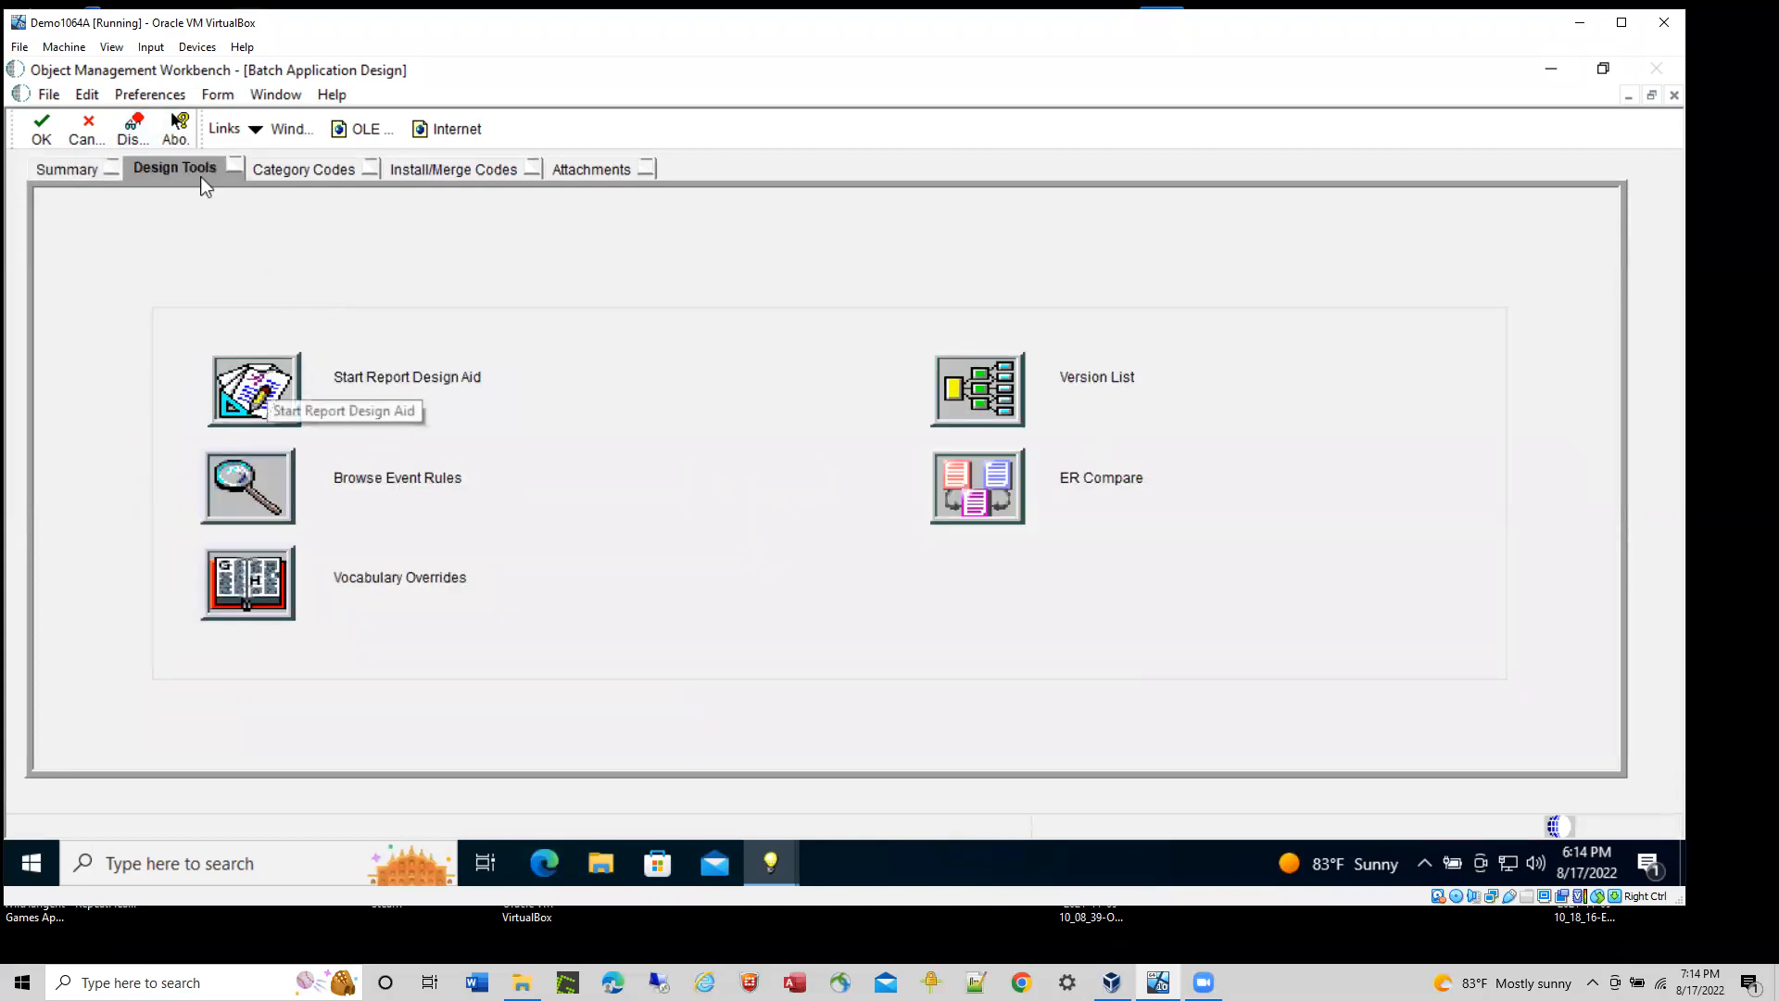
pyautogui.click(88, 130)
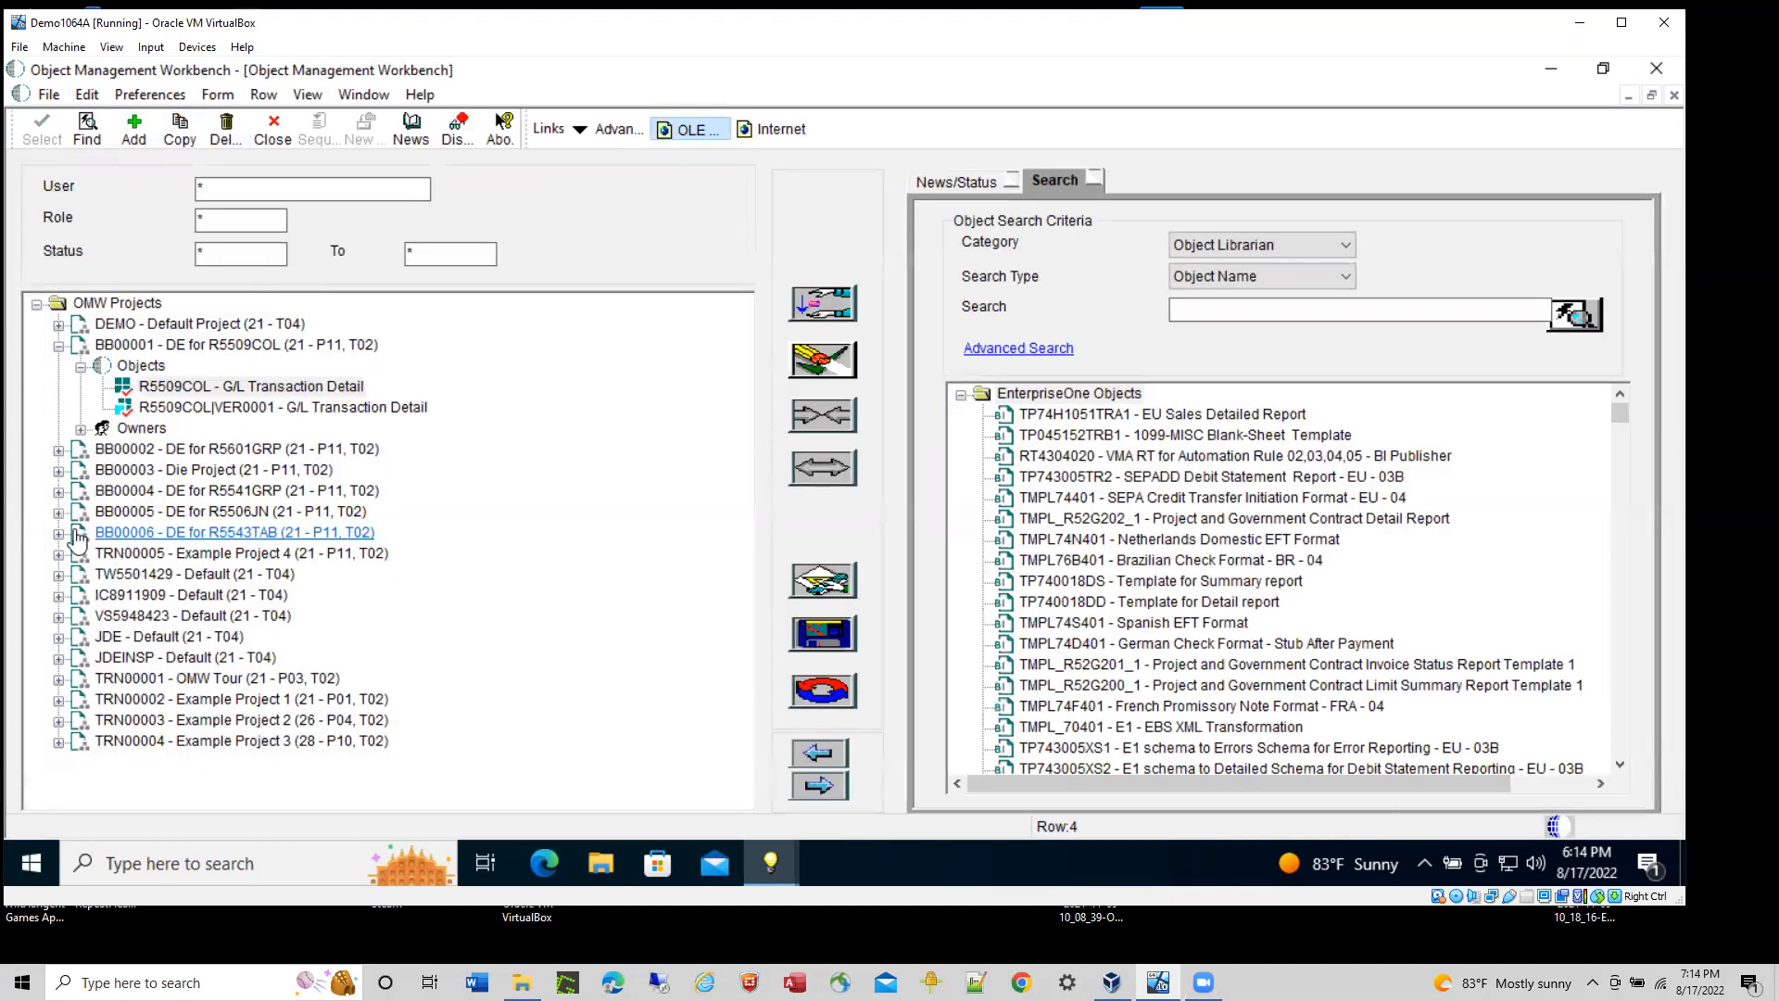
# - Expand the object lists of projects BB00006, BB00005, BB00004 and BB00003
pyautogui.click(58, 533)
pyautogui.click(80, 553)
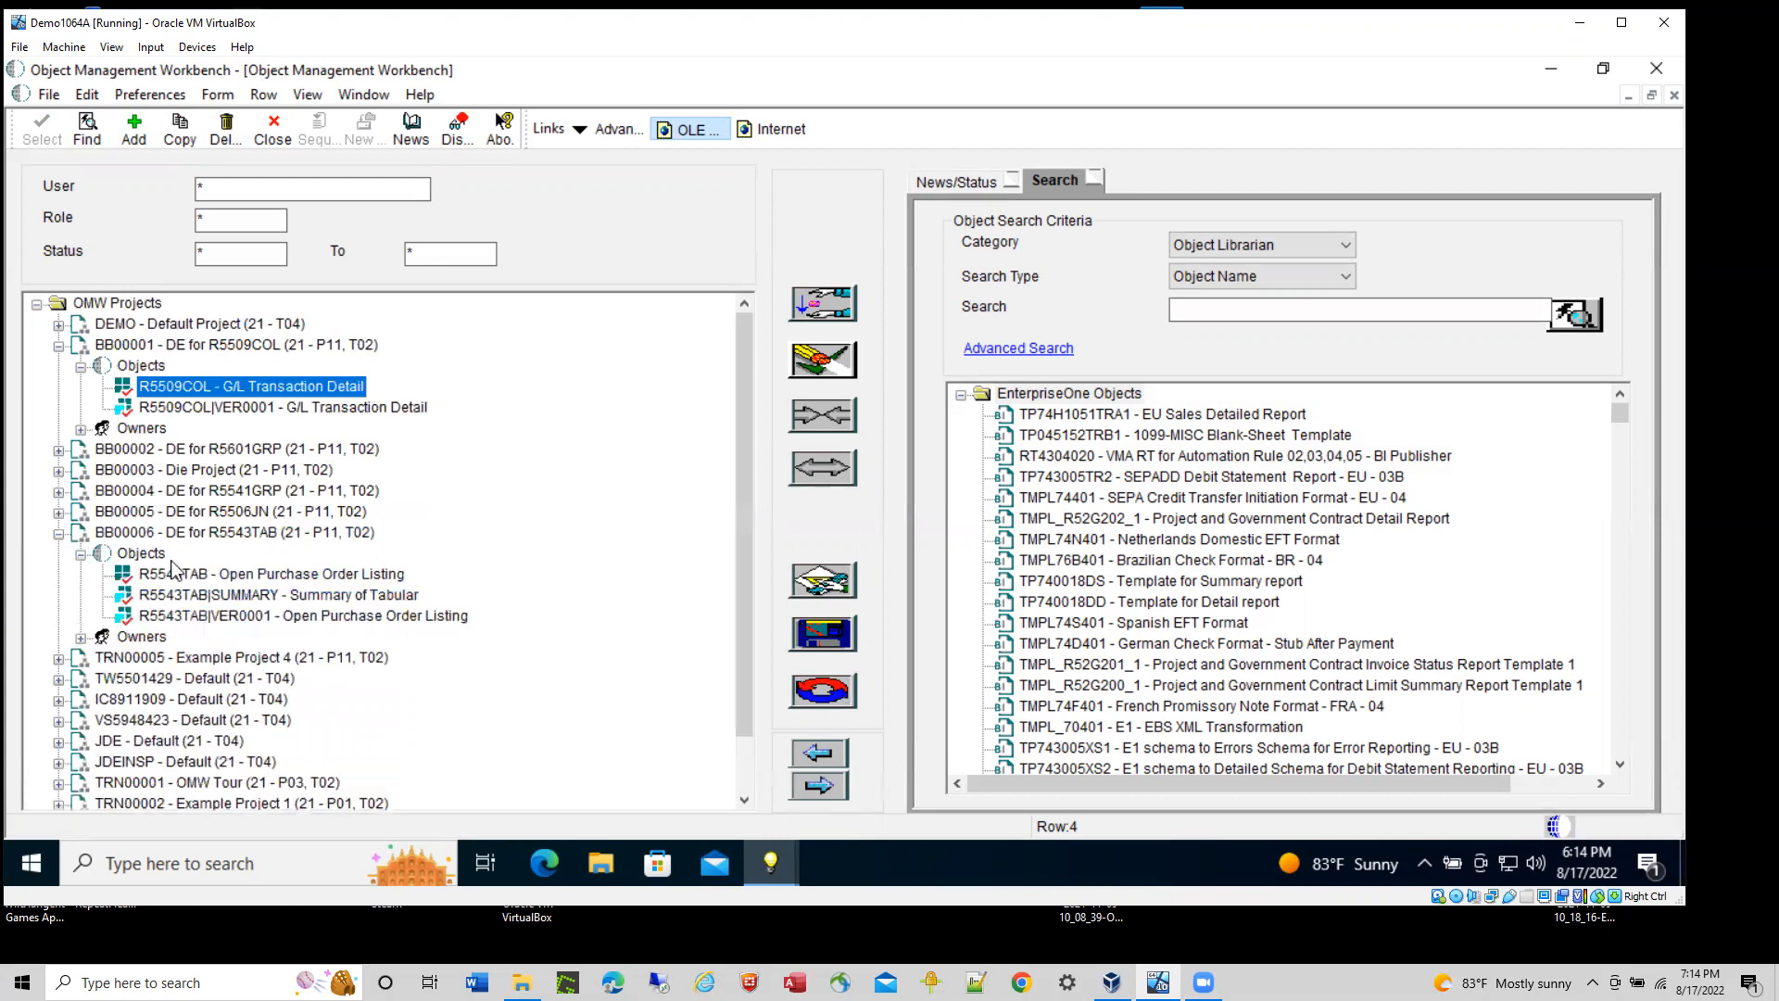
pyautogui.click(58, 513)
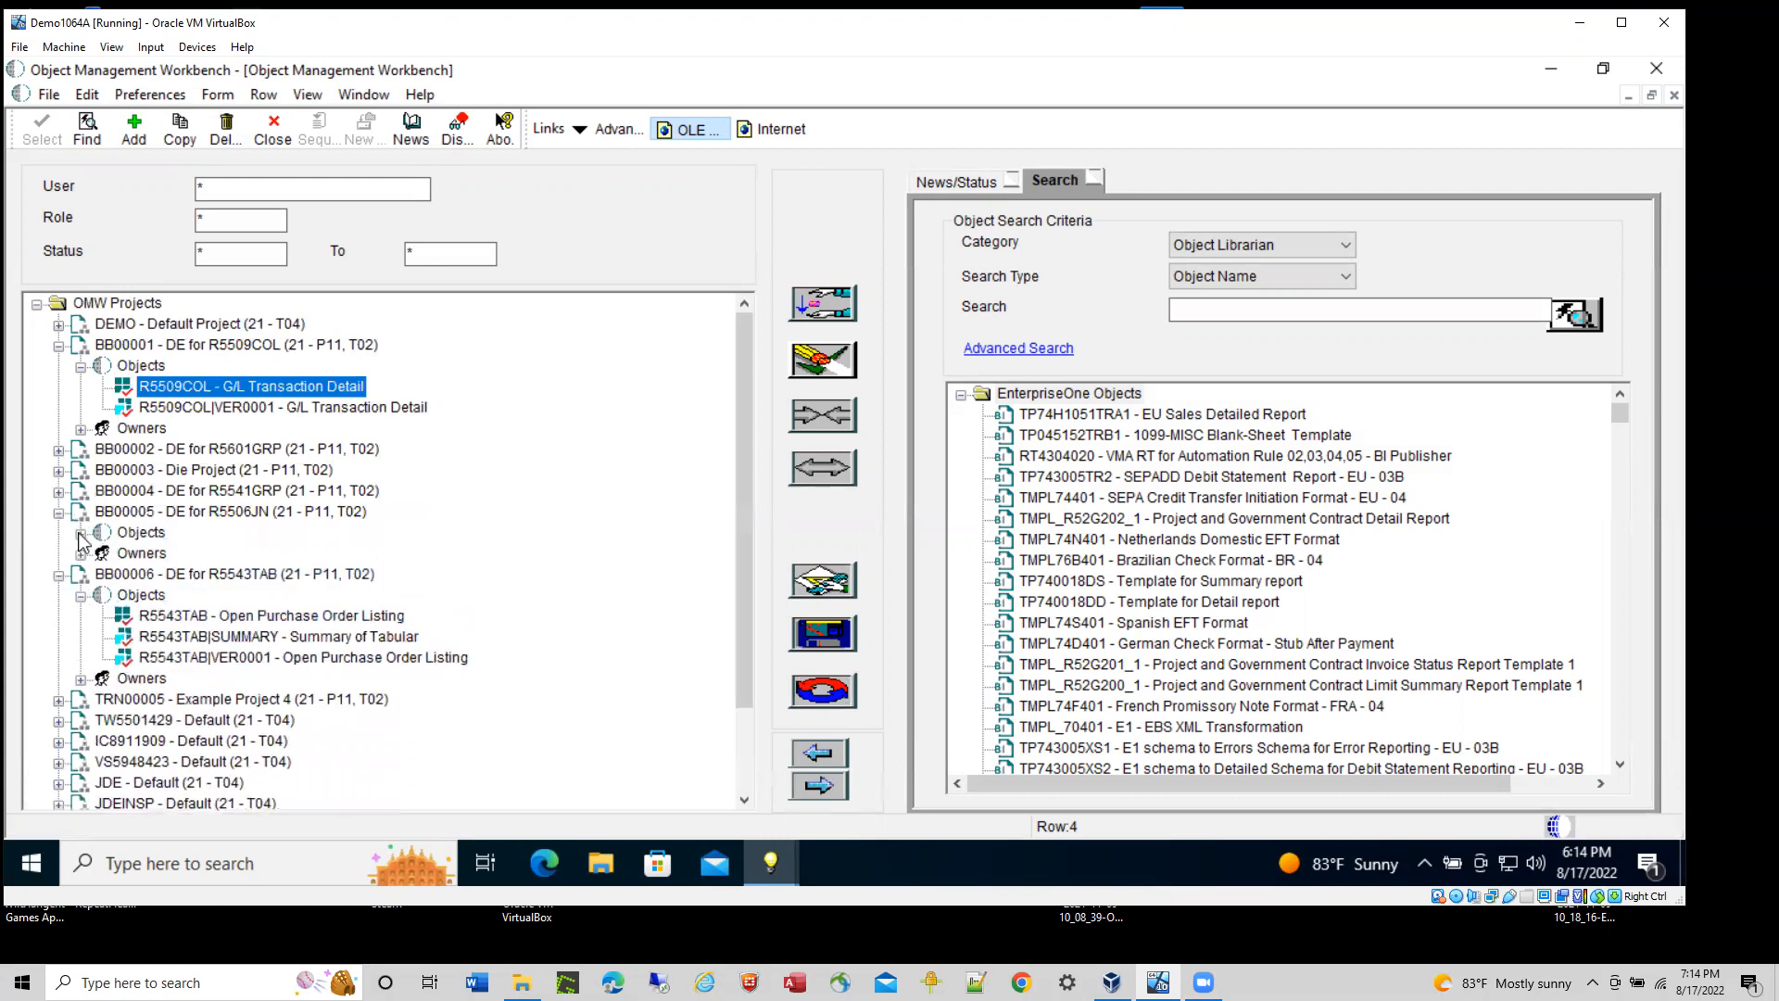
pyautogui.click(81, 534)
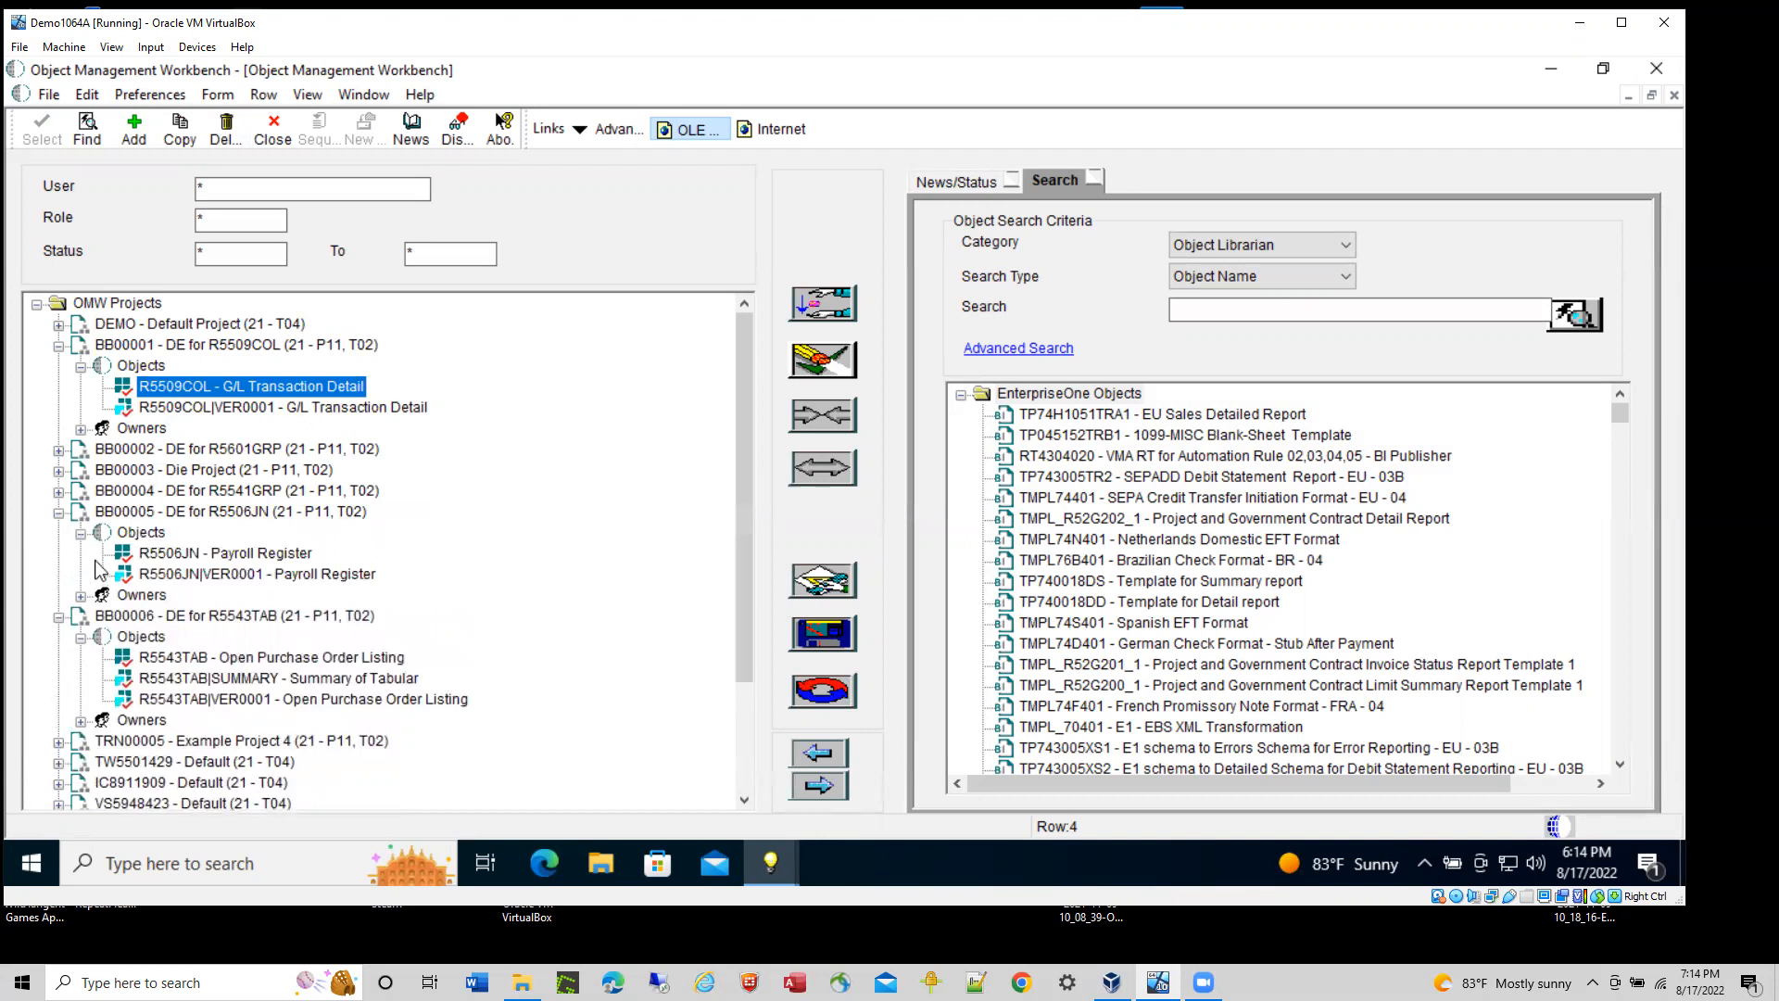
pyautogui.click(58, 491)
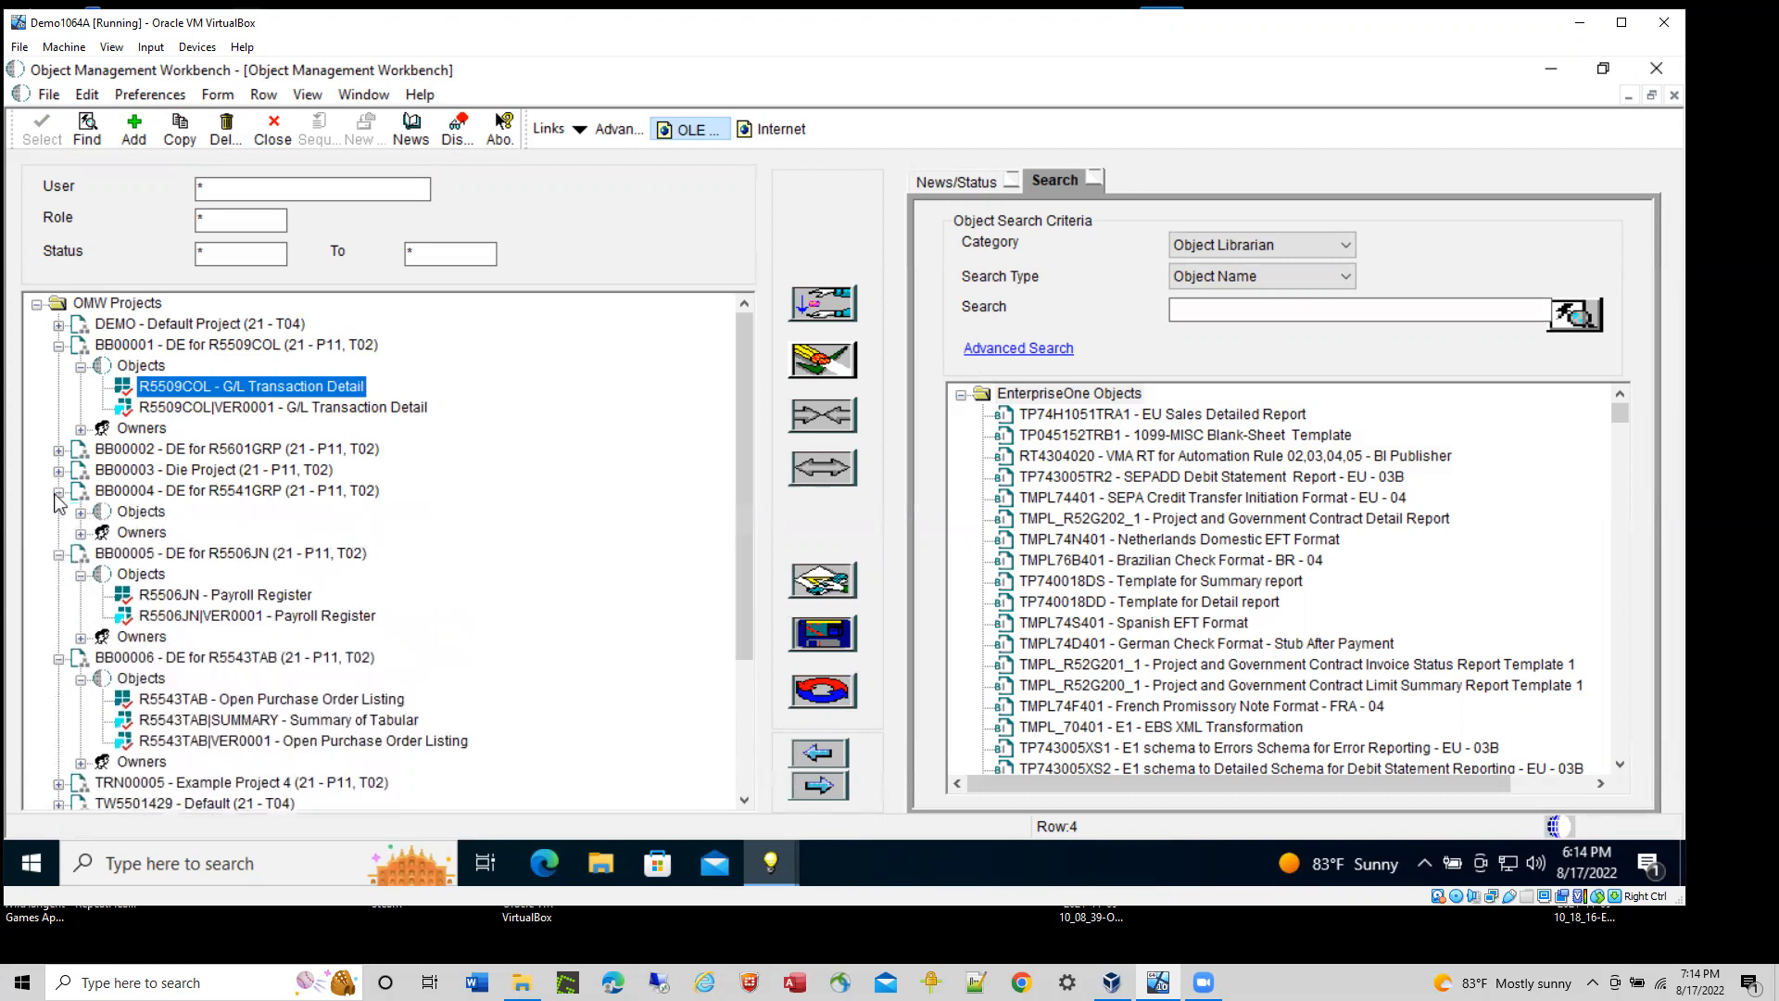
pyautogui.click(81, 513)
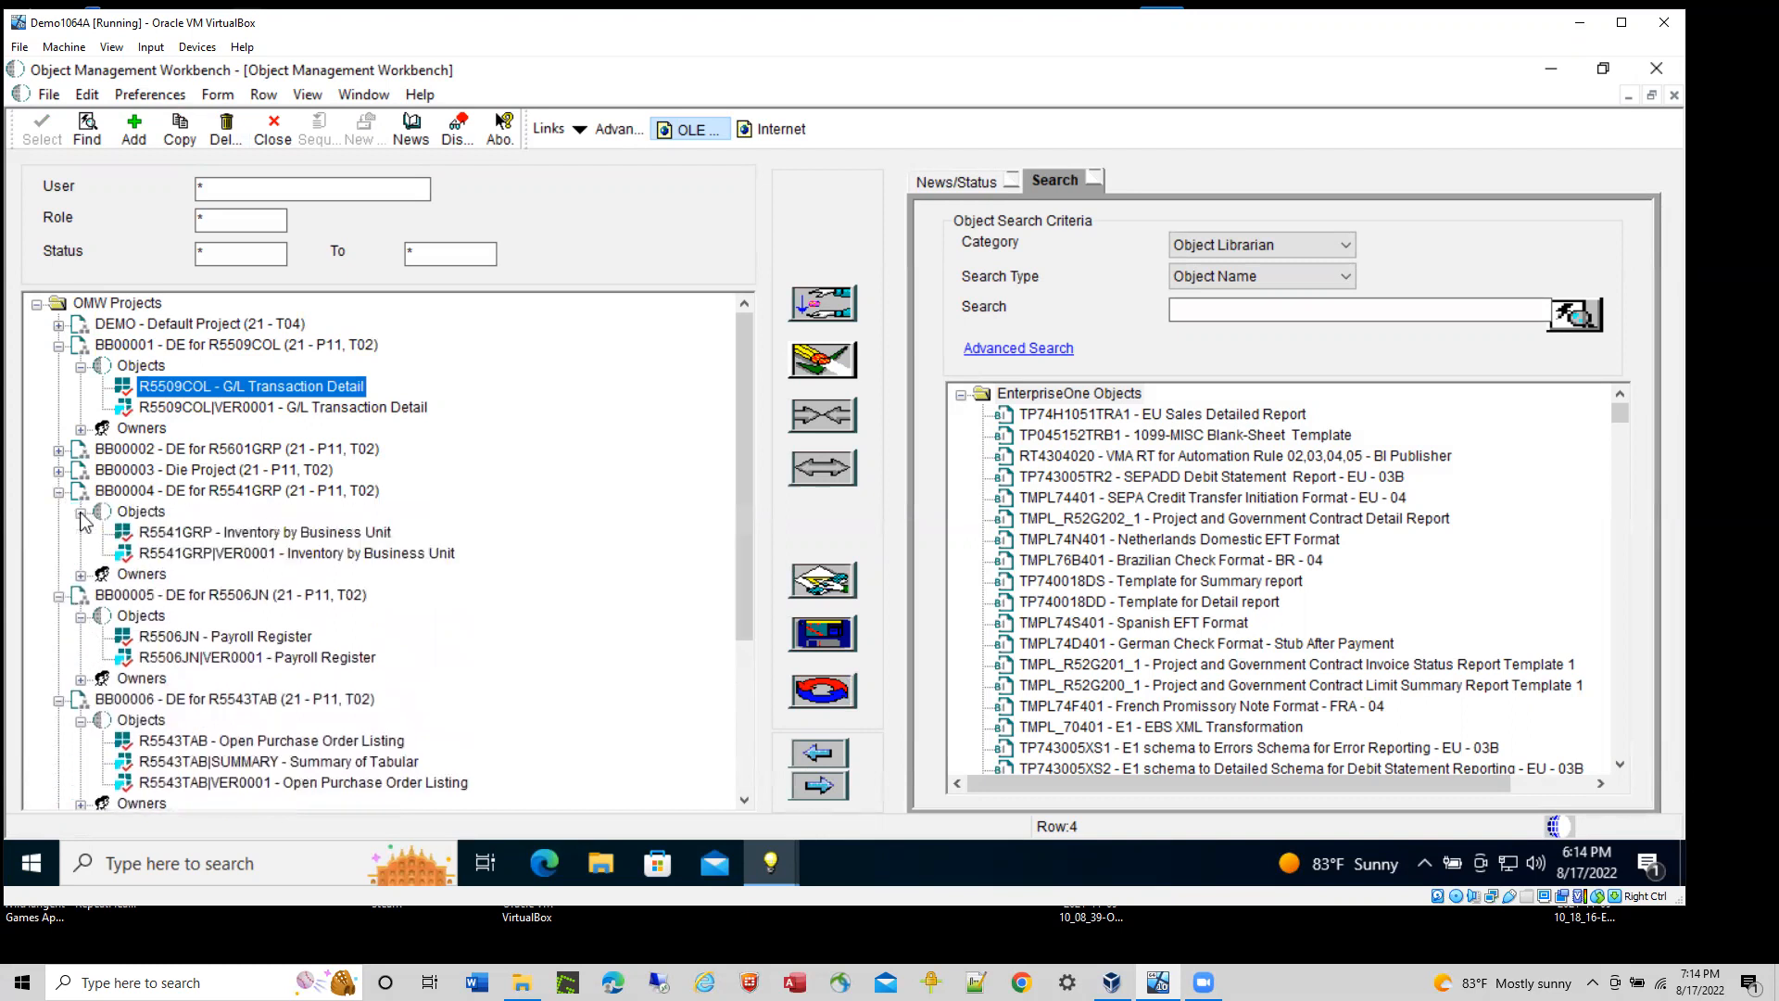
pyautogui.click(58, 471)
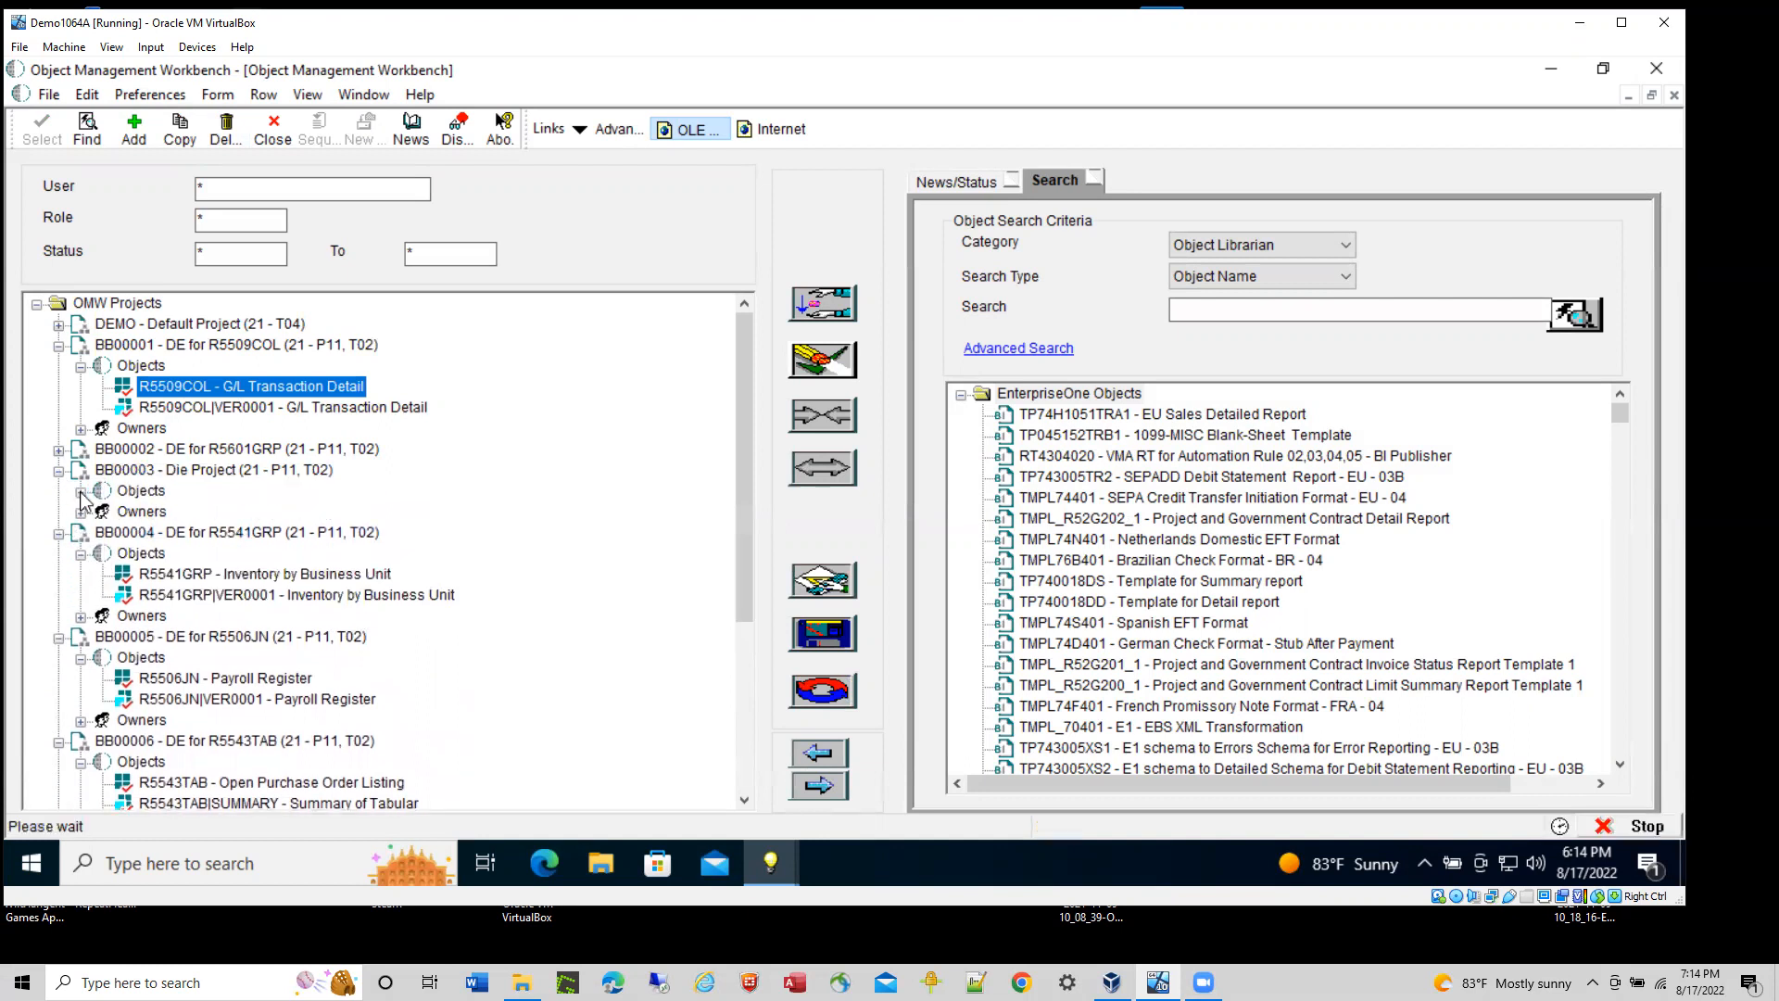
pyautogui.click(82, 492)
# - Open the design form of table F57DIE01 Dice Header, view its design tools and cancel out
pyautogui.click(163, 514)
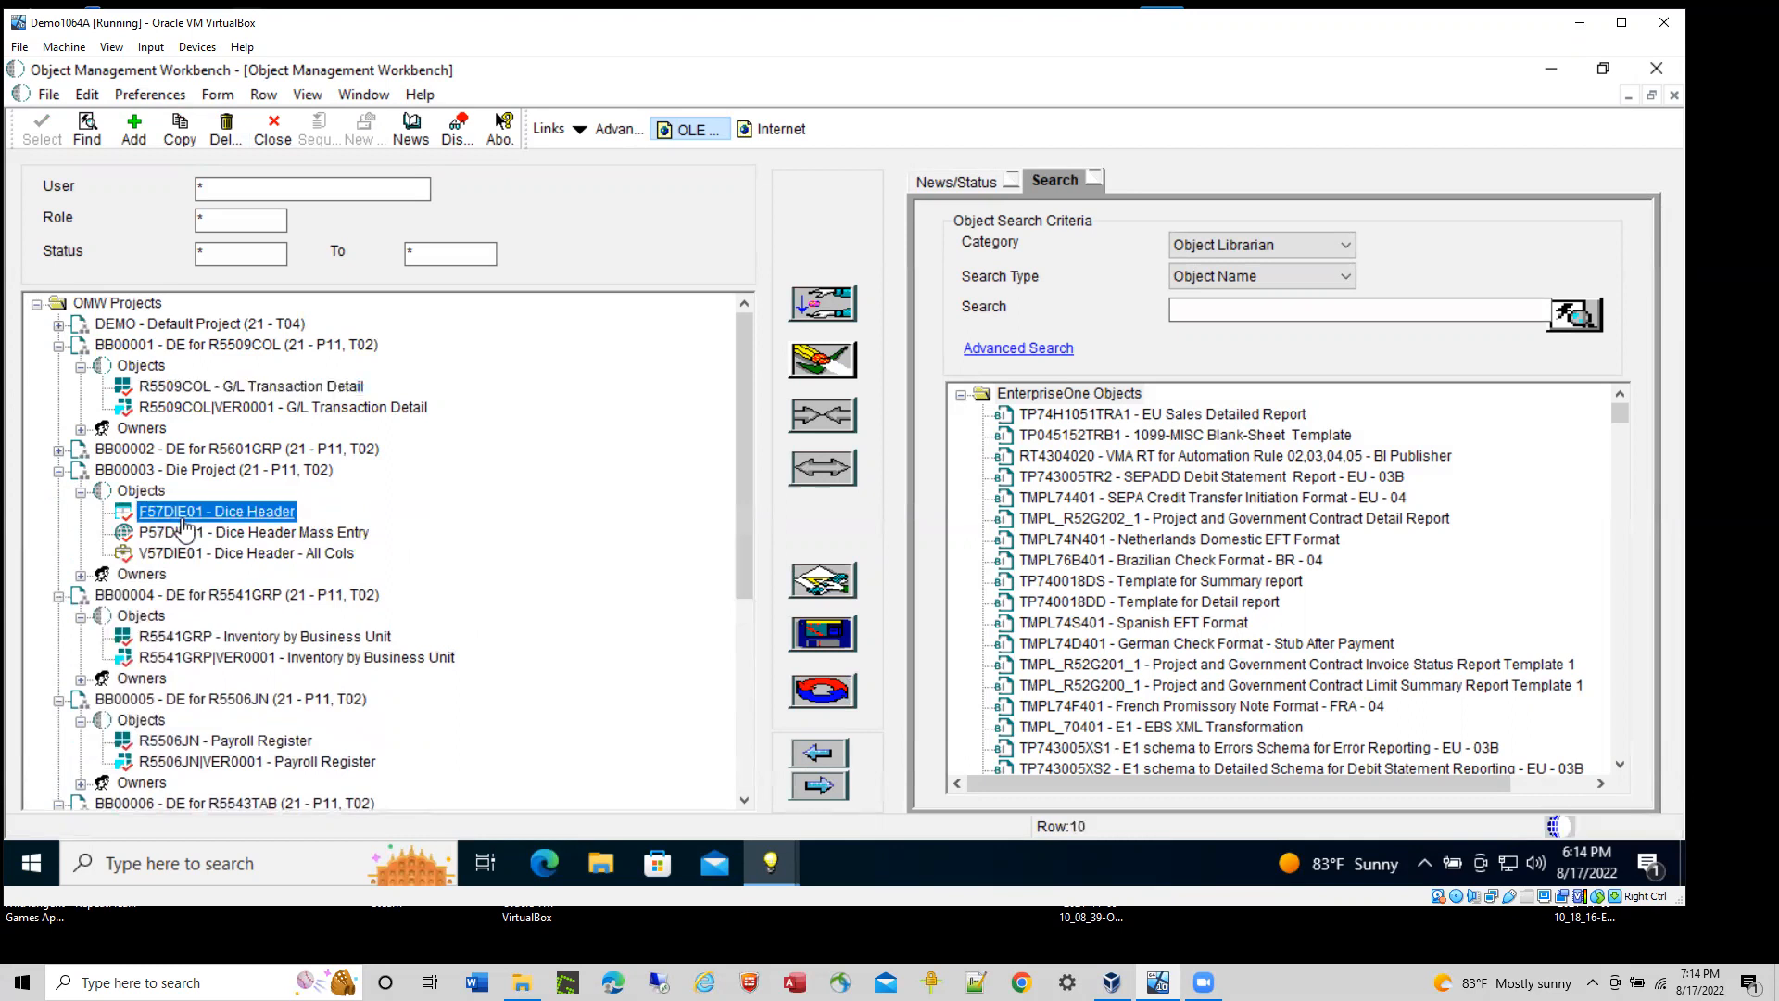
pyautogui.click(833, 584)
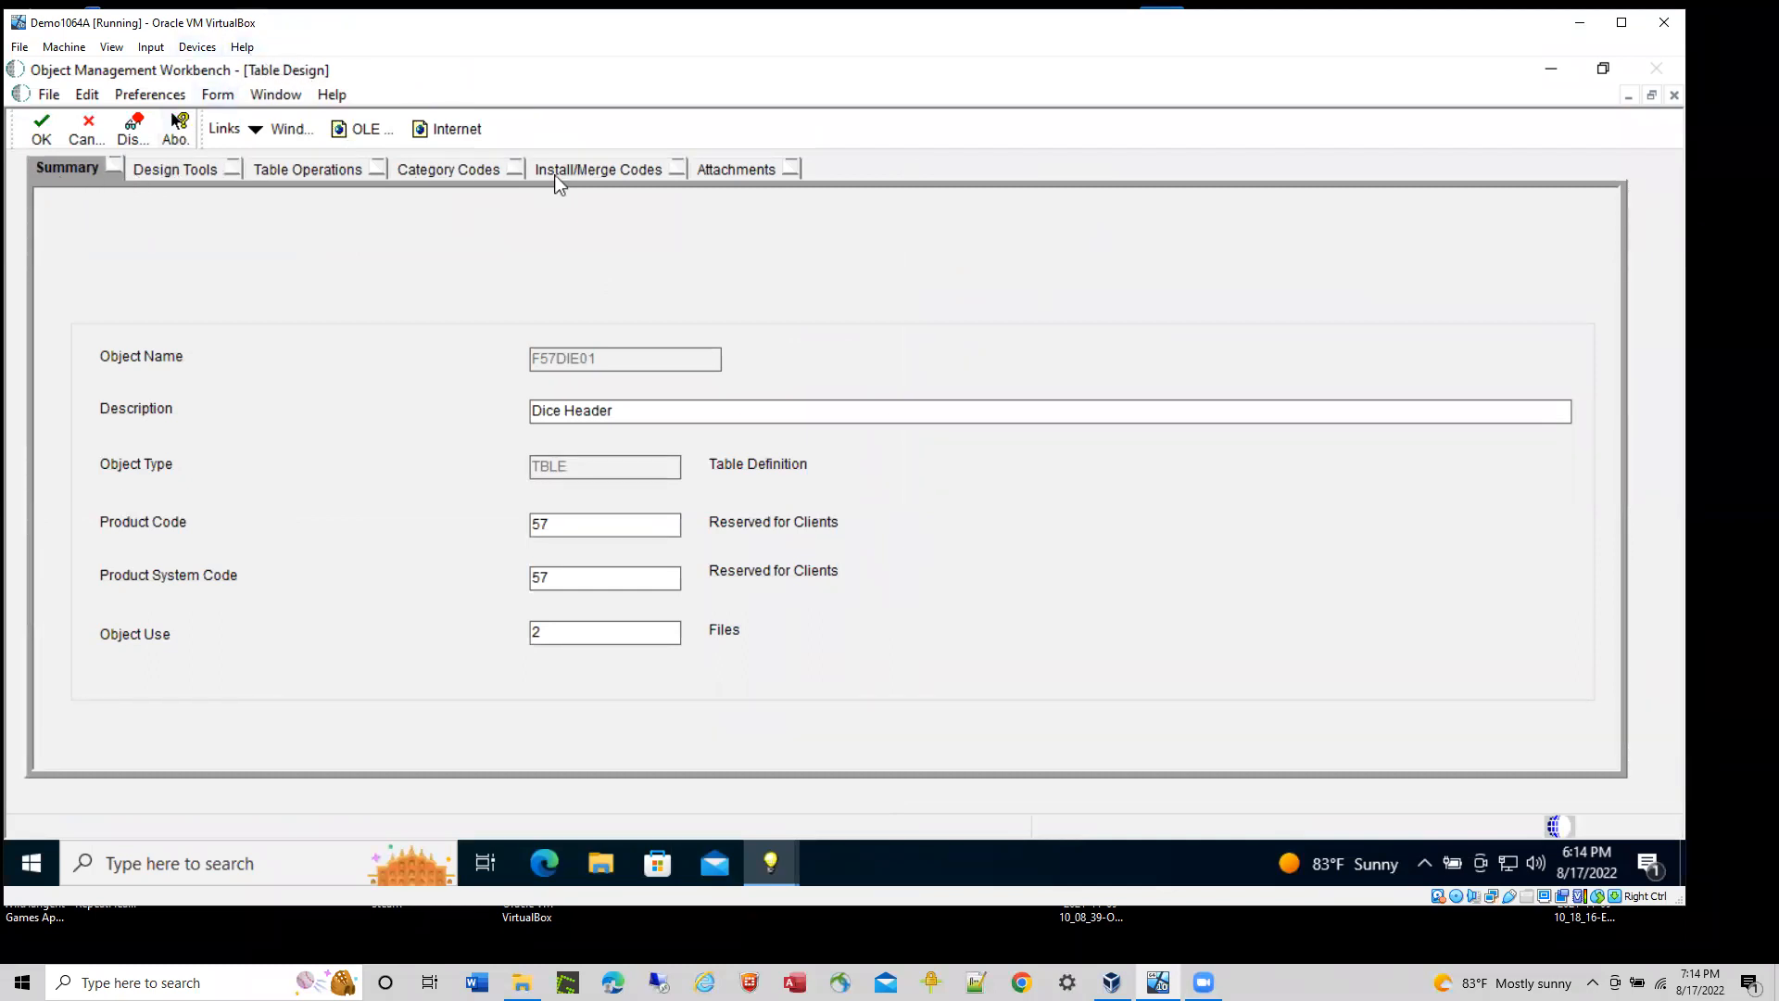
pyautogui.click(185, 170)
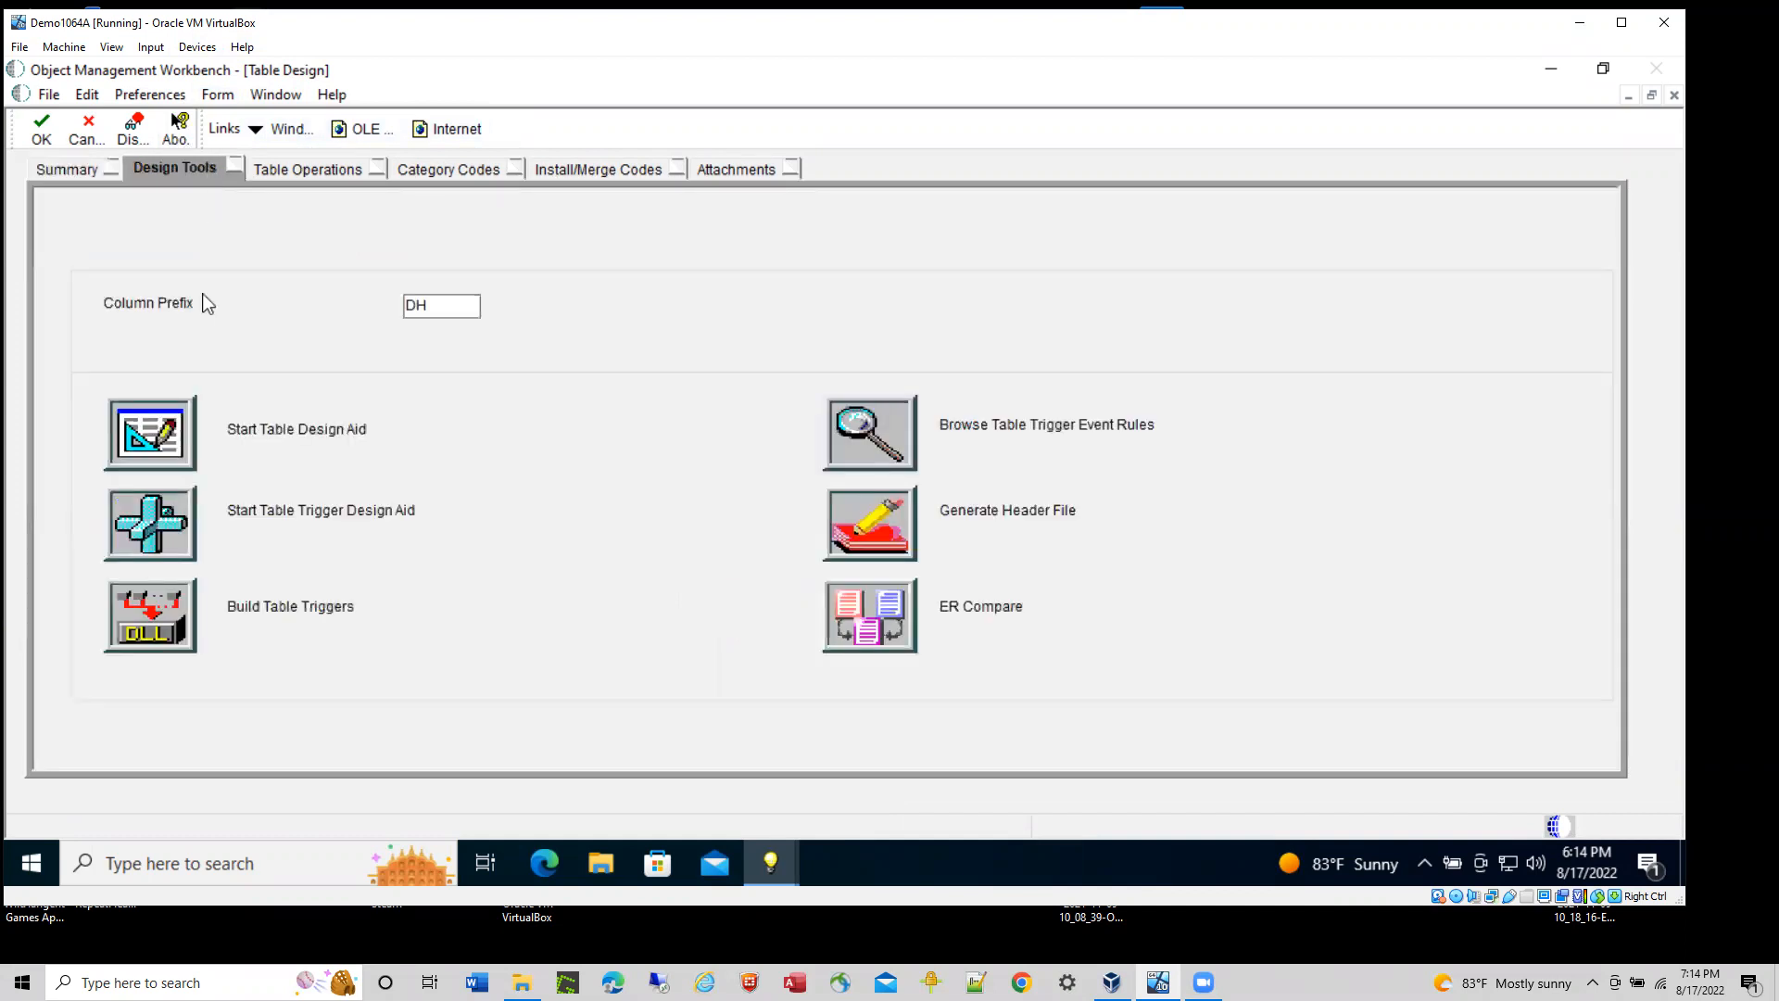
pyautogui.click(89, 127)
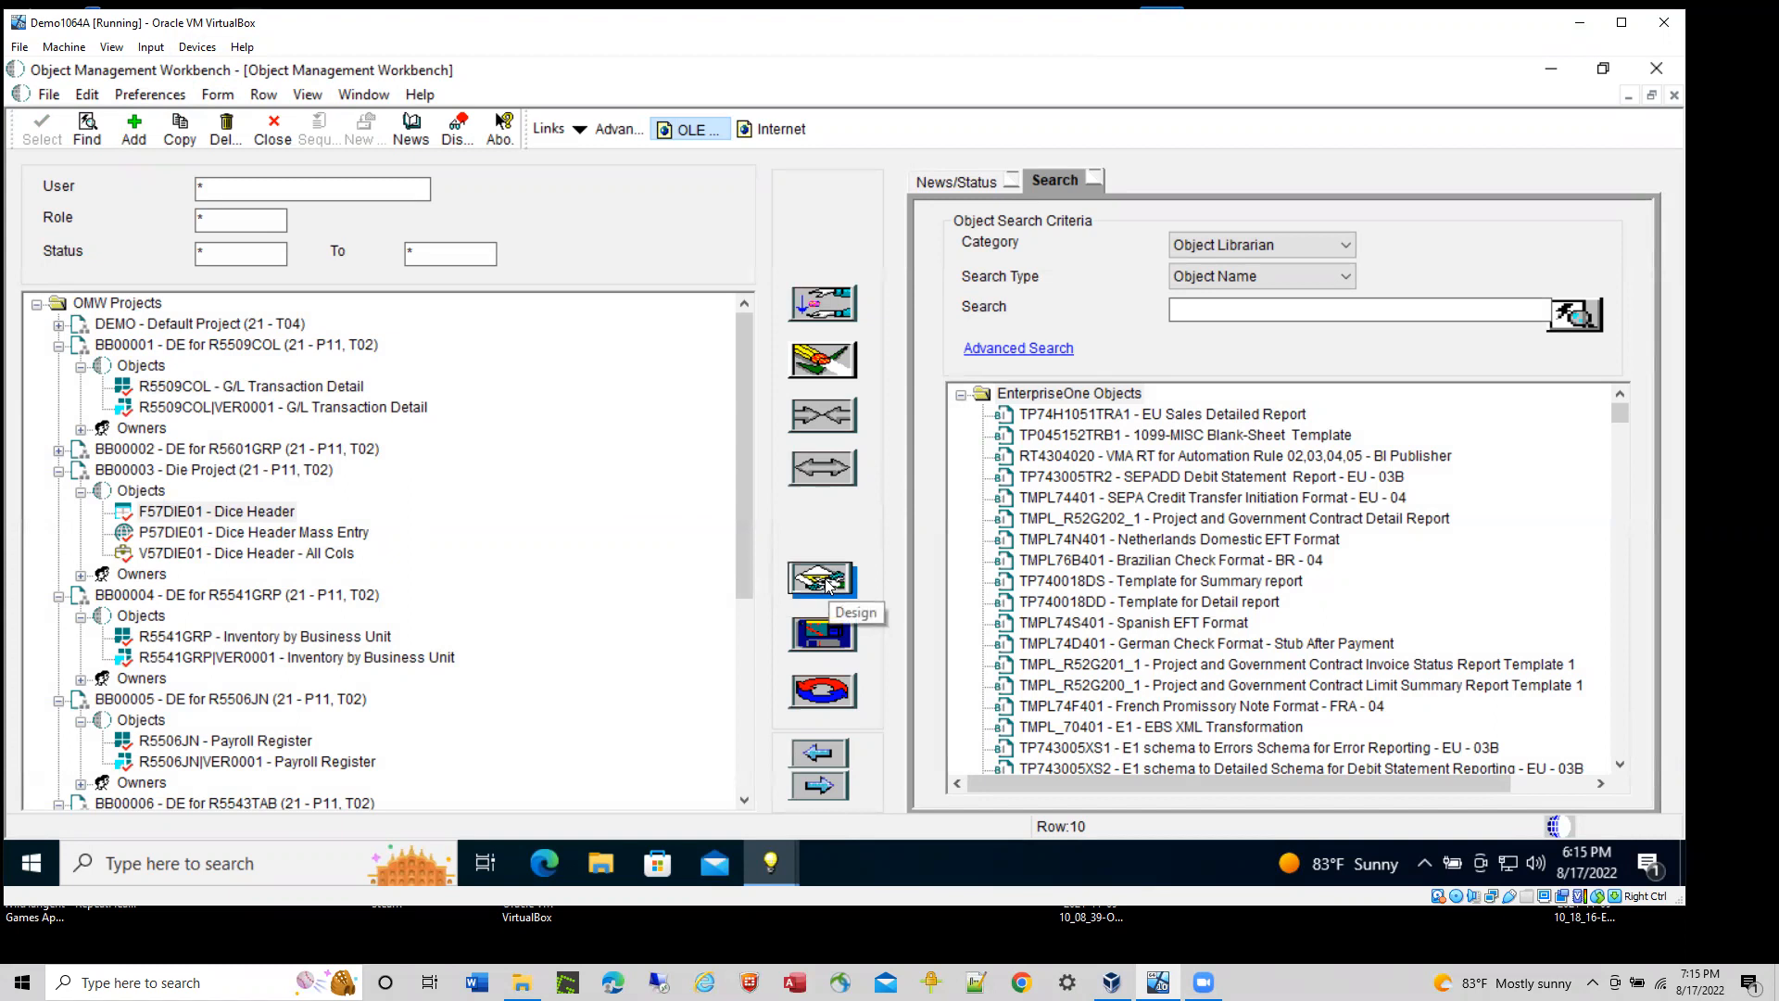
# - Open the design form of application P57DIE01 Dice Header Mass Entry, view its design tools and cancel out
pyautogui.click(186, 539)
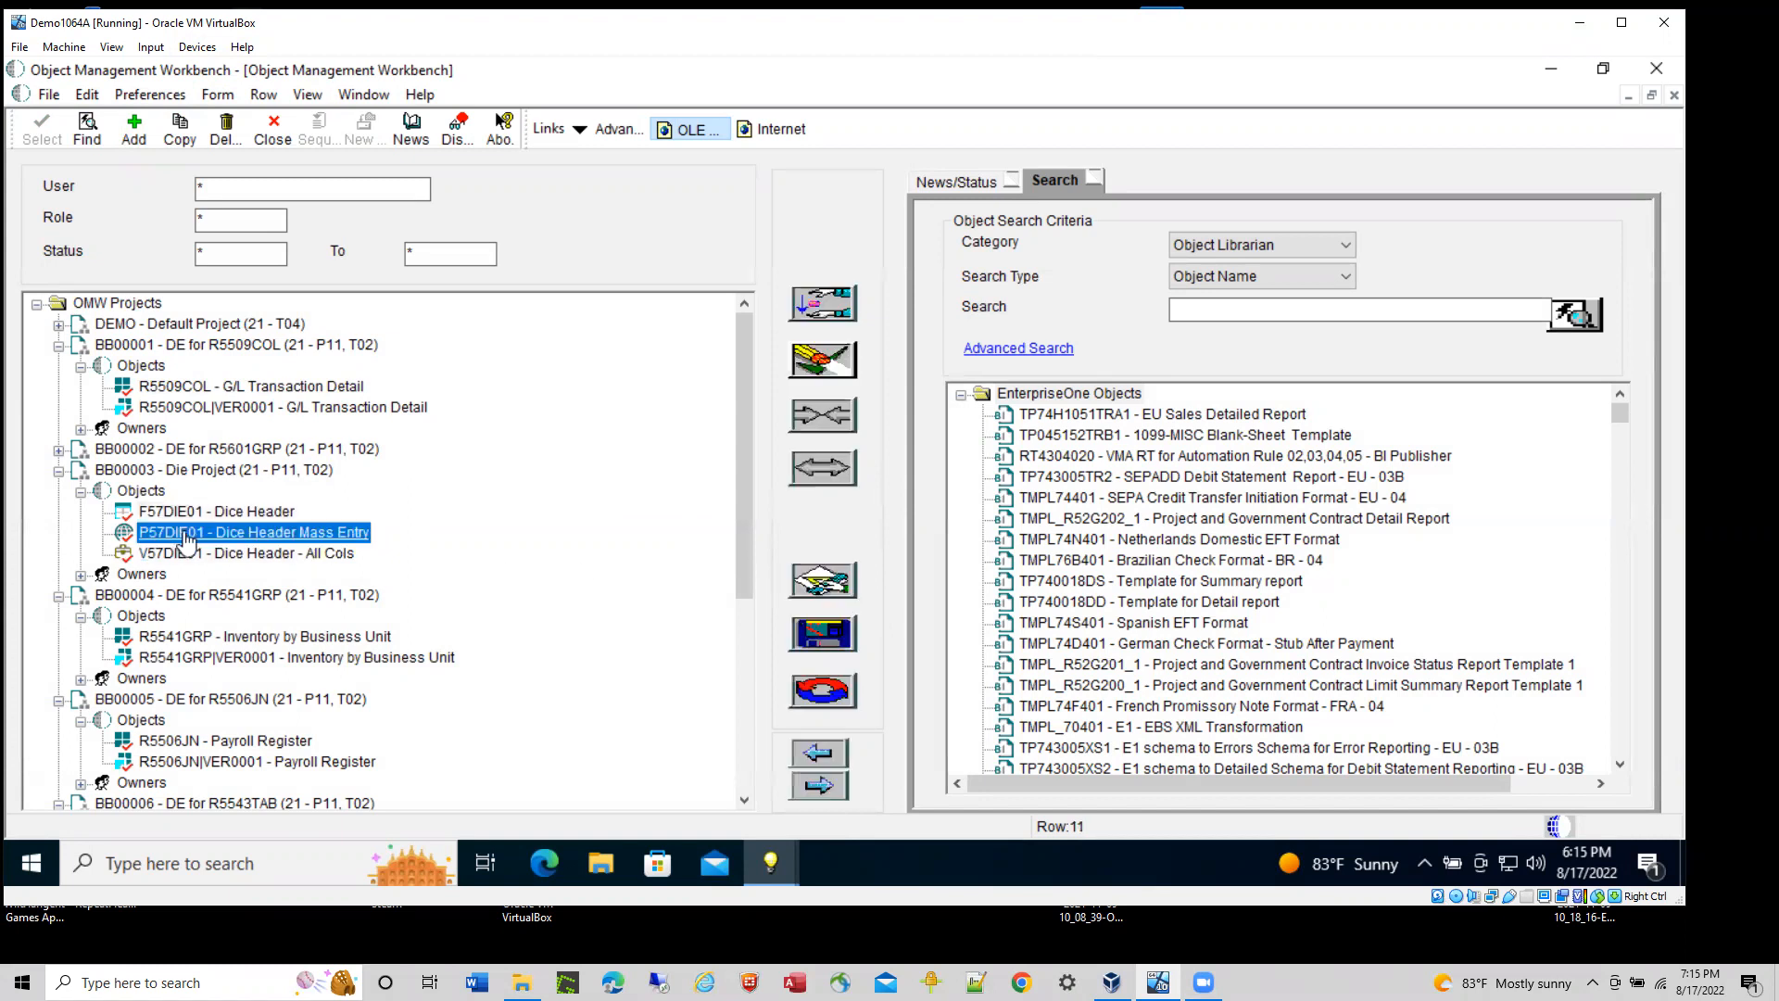
pyautogui.click(812, 589)
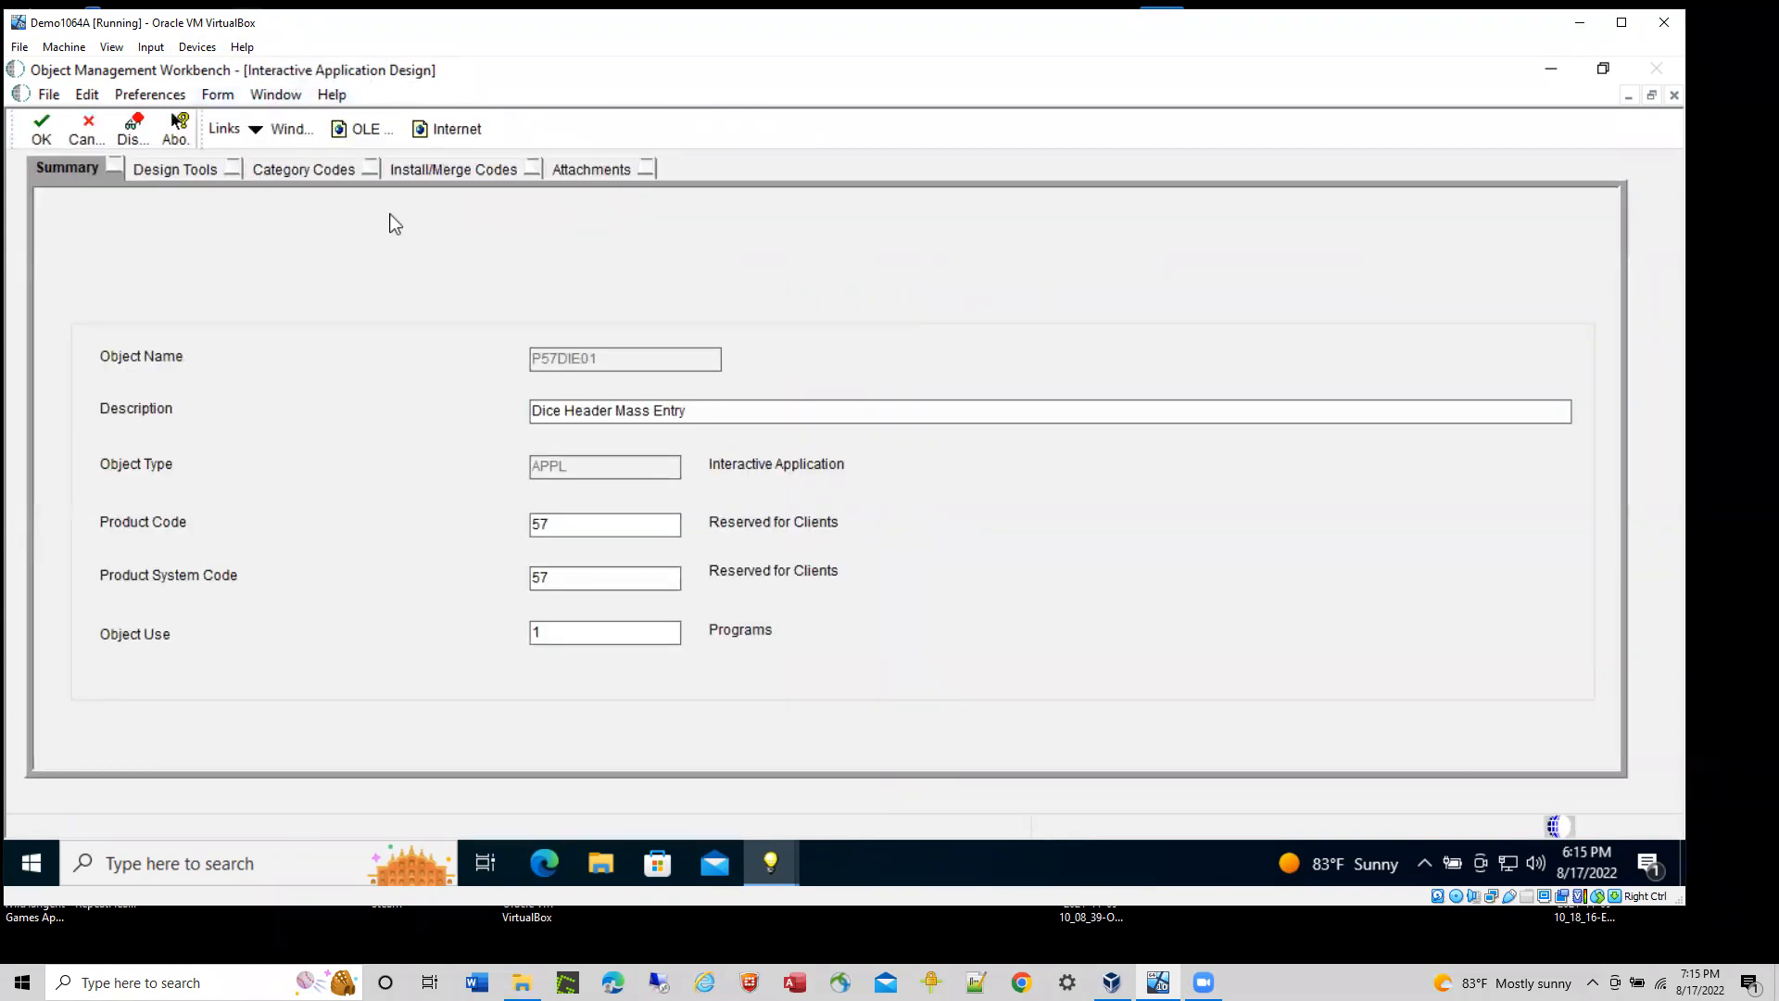
pyautogui.click(174, 169)
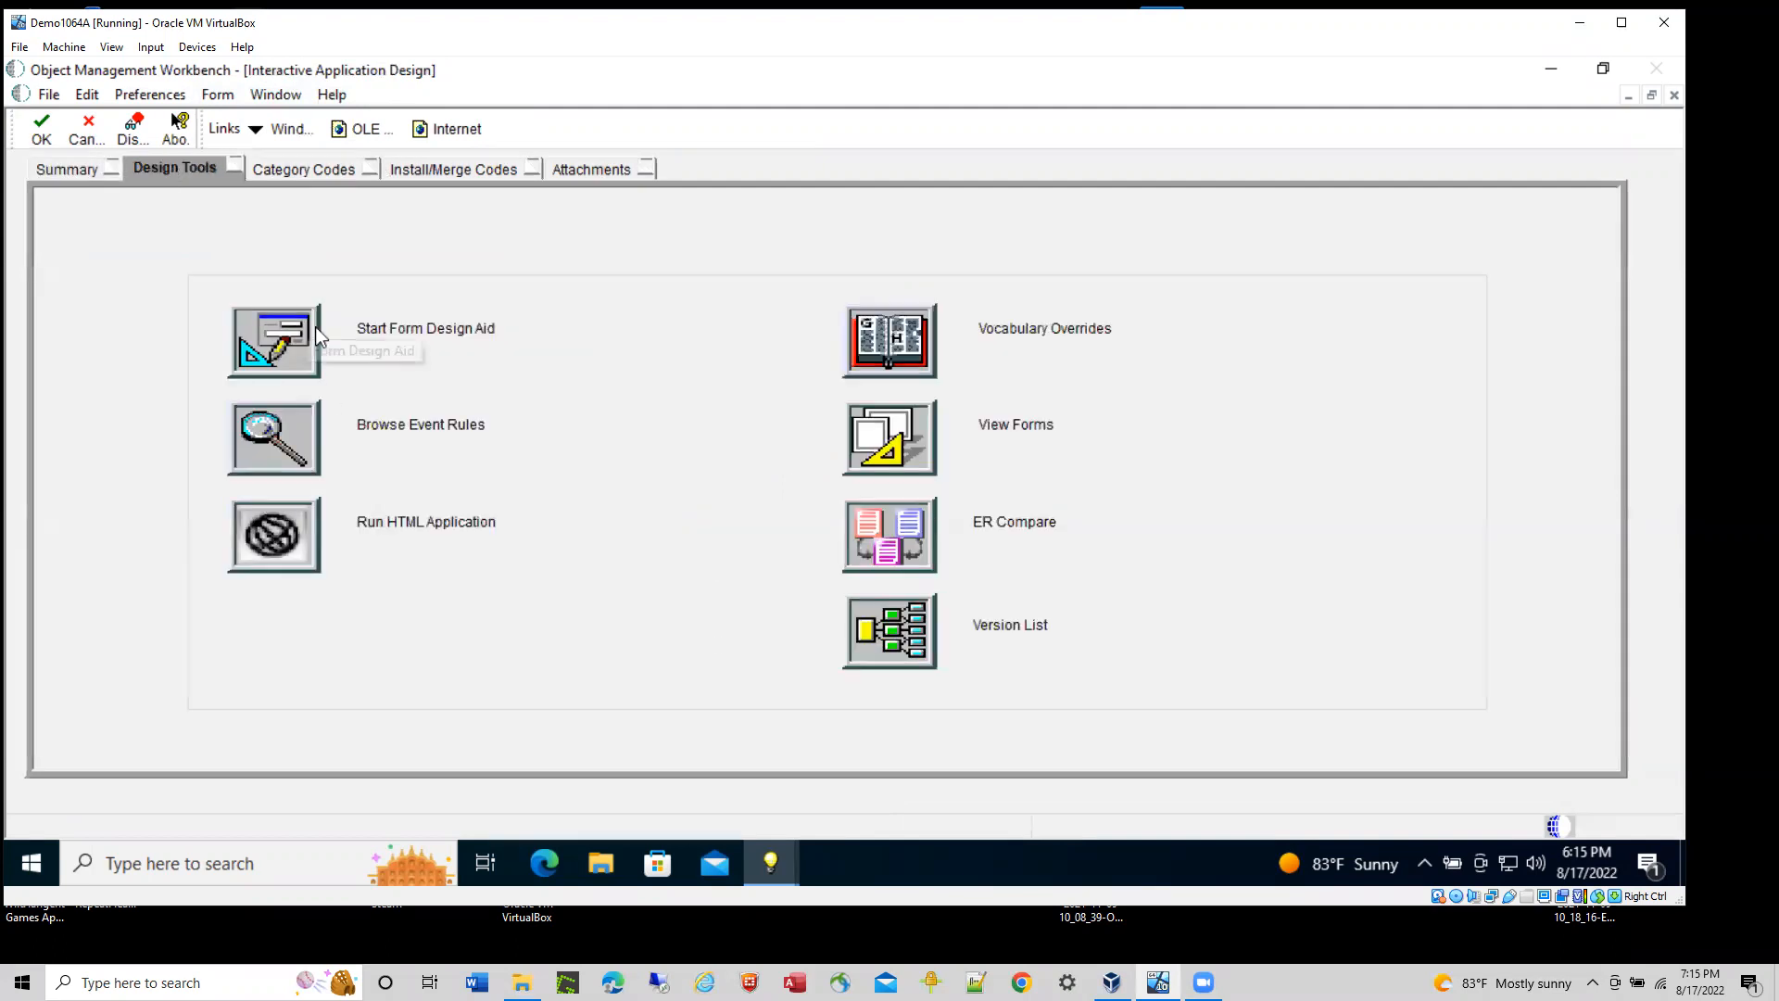
pyautogui.click(90, 133)
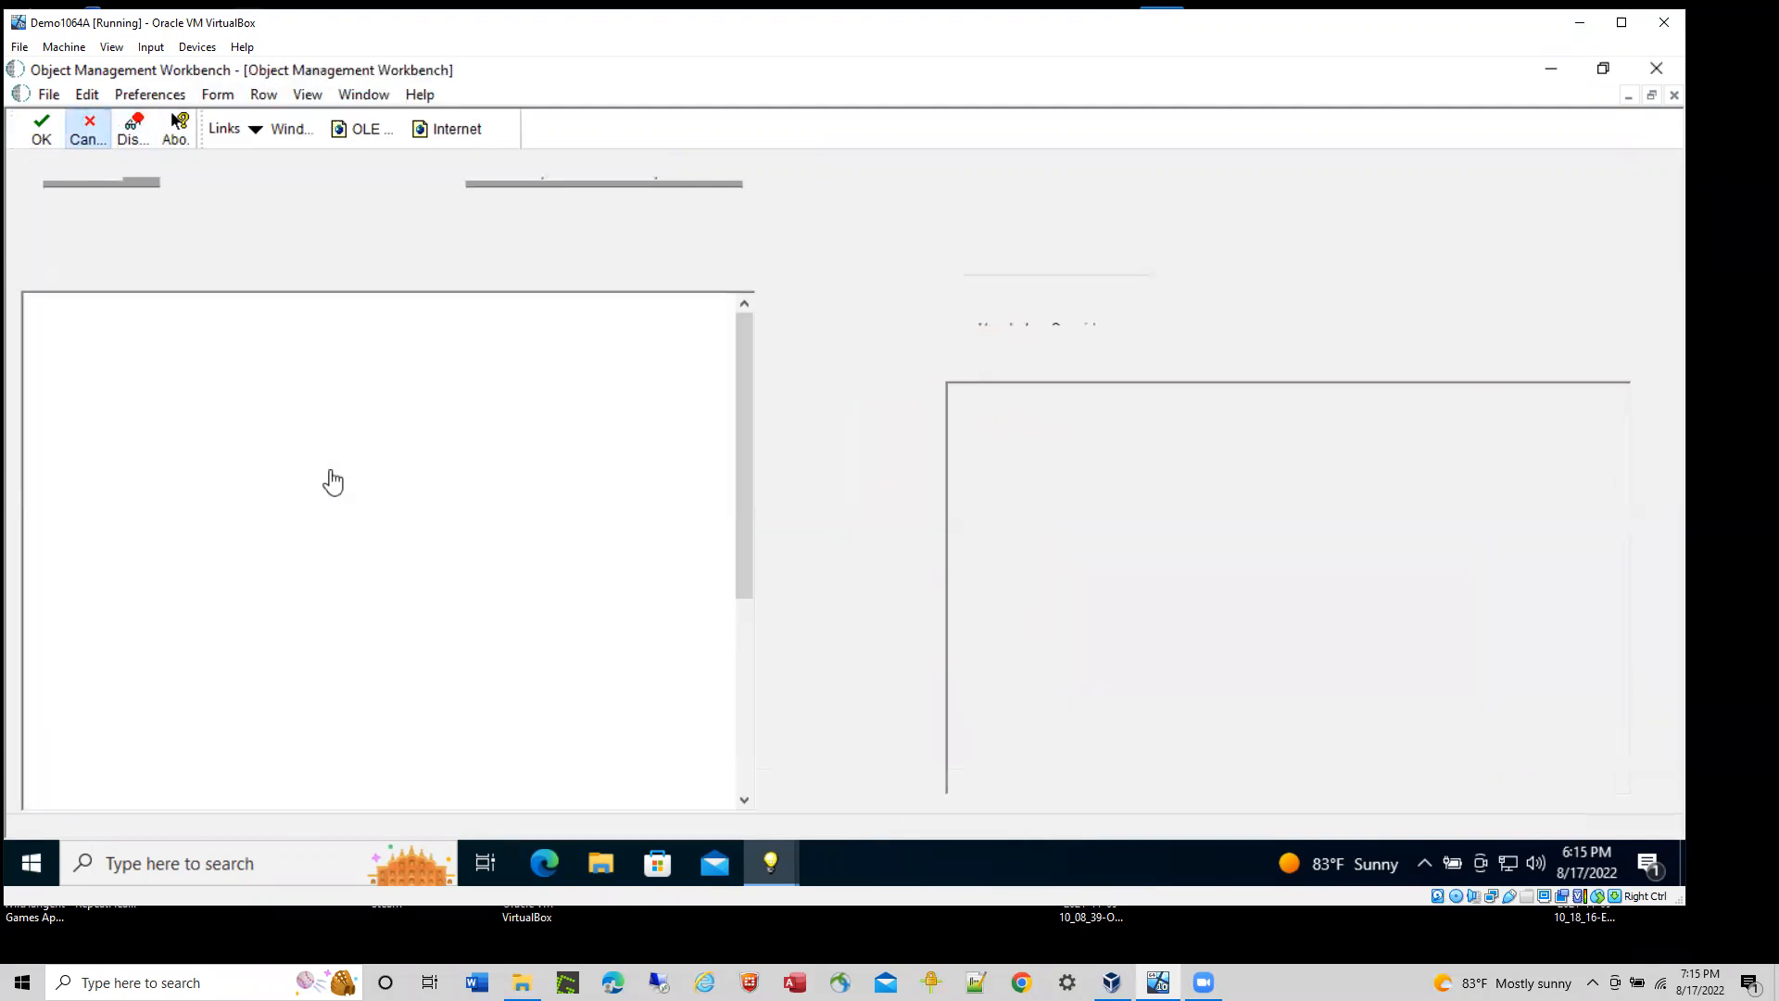
# - Open the design form of business view V57DIE01 Dice Header - All Cols, view its design tools and cancel out
pyautogui.click(223, 555)
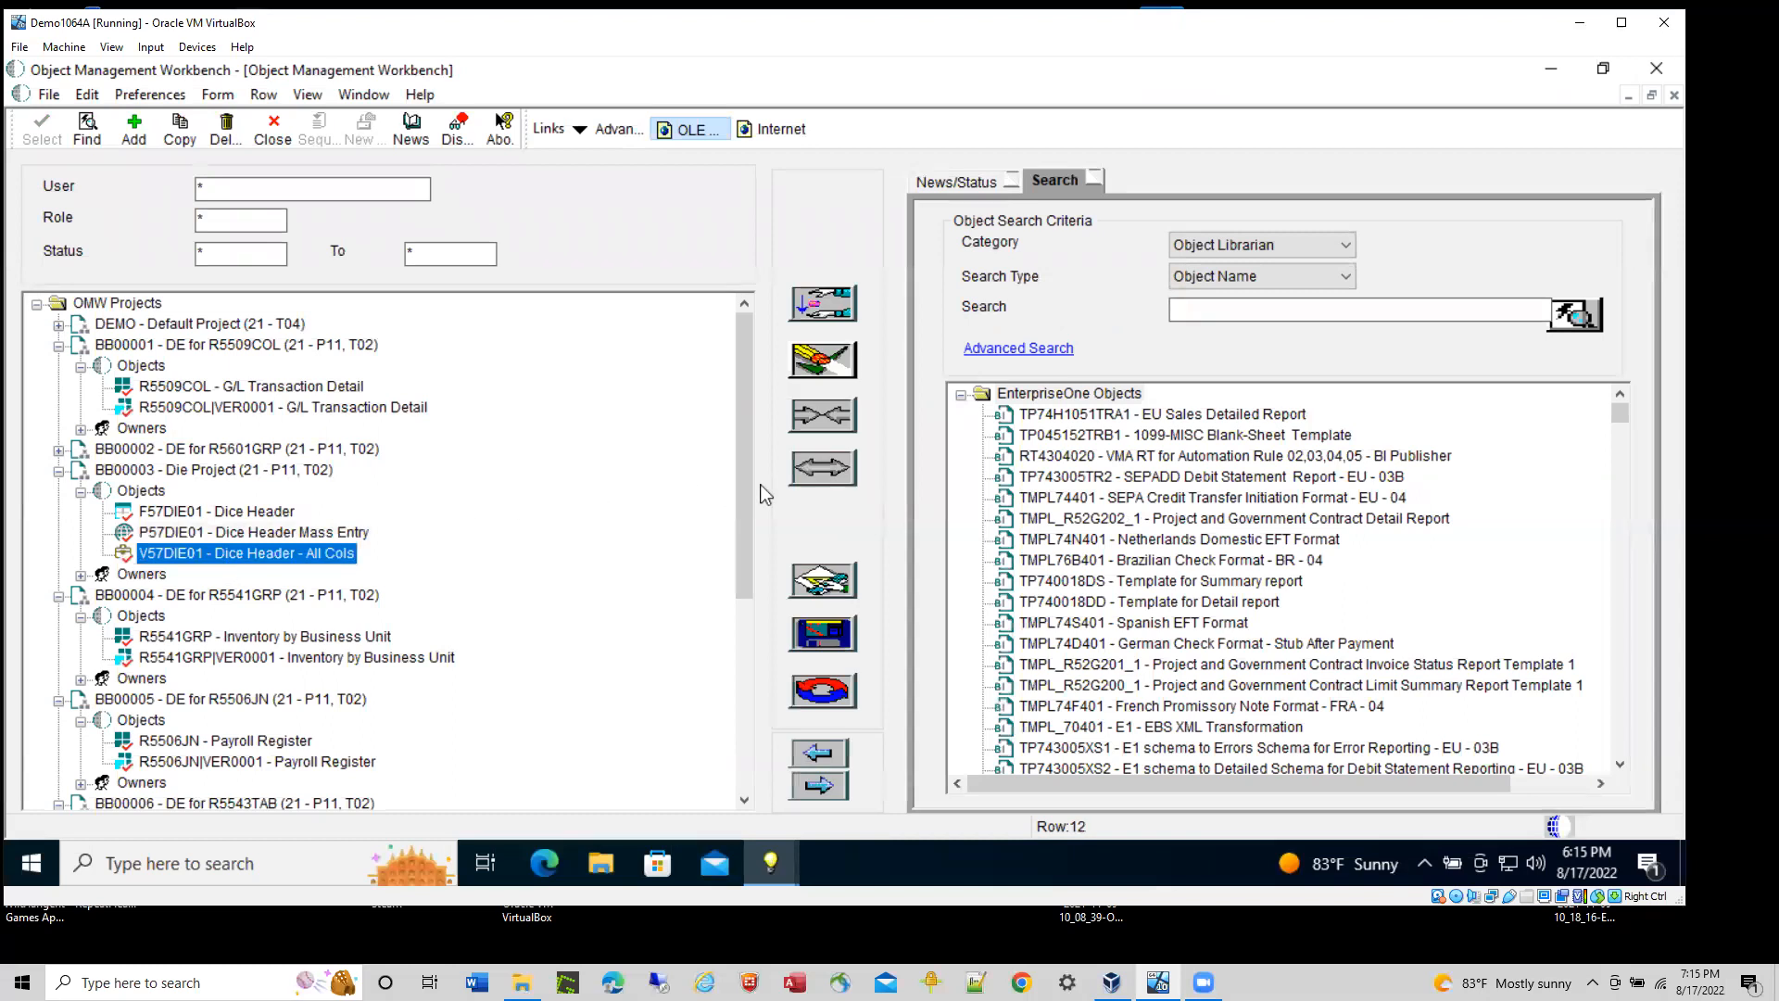
pyautogui.click(821, 578)
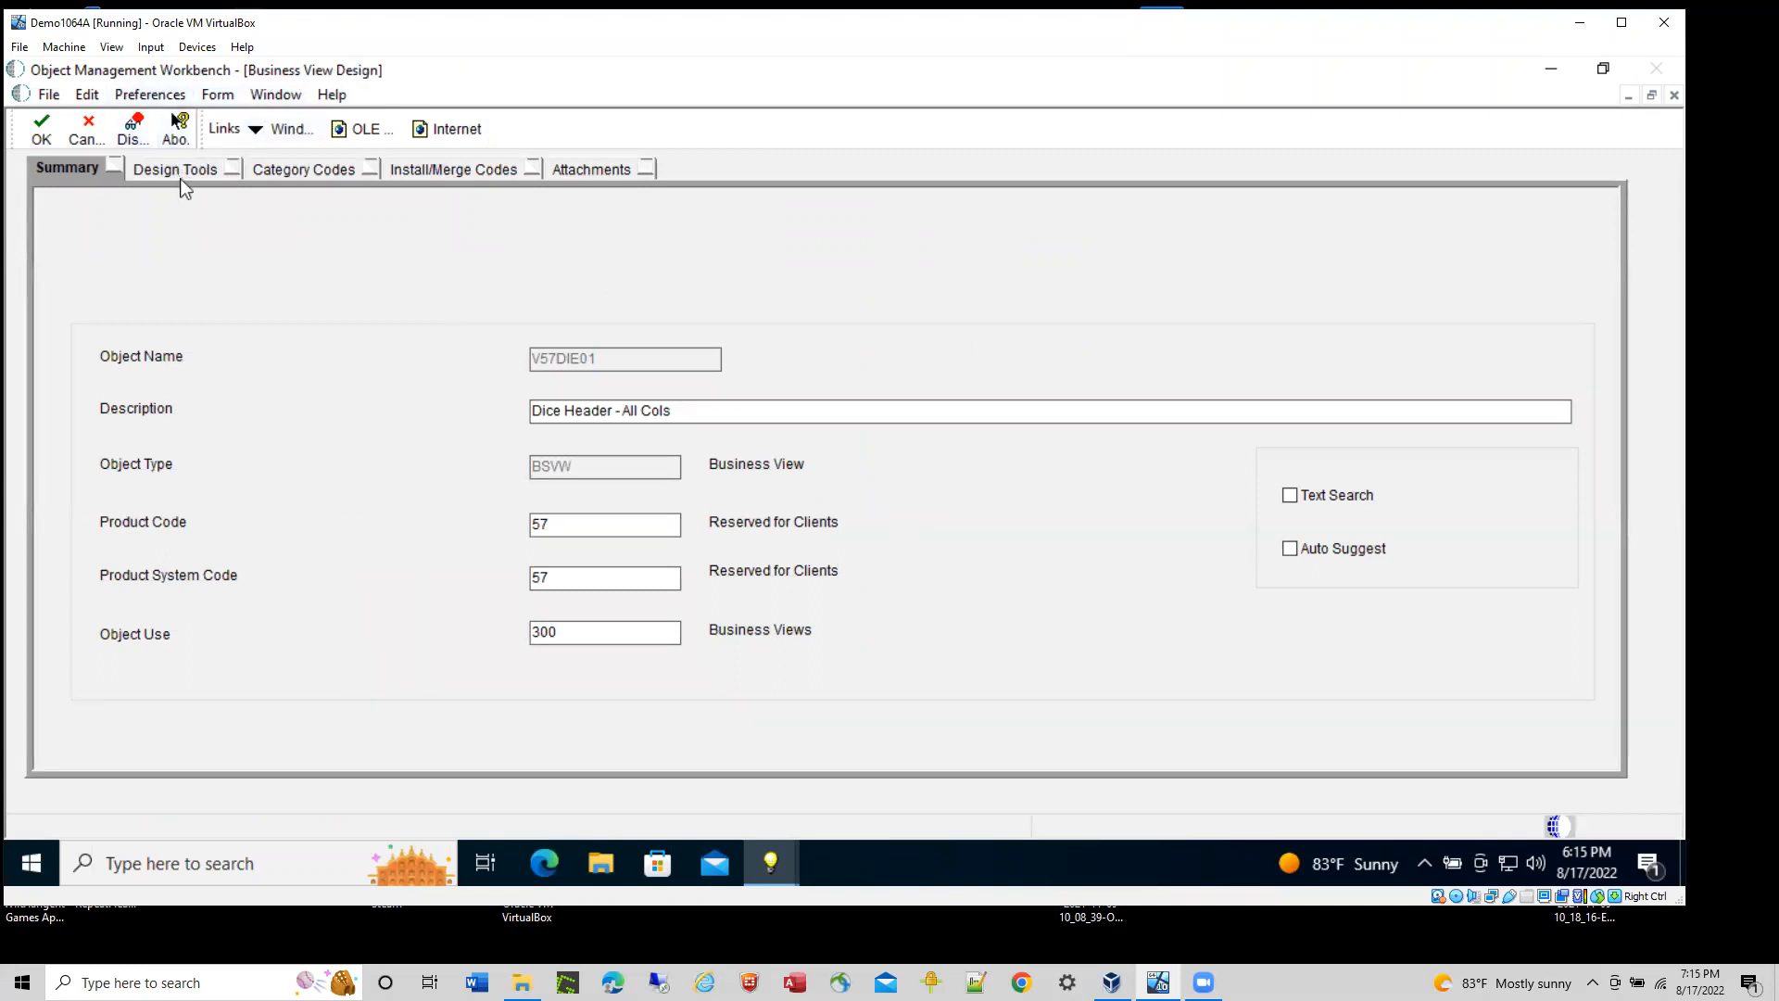
pyautogui.click(180, 178)
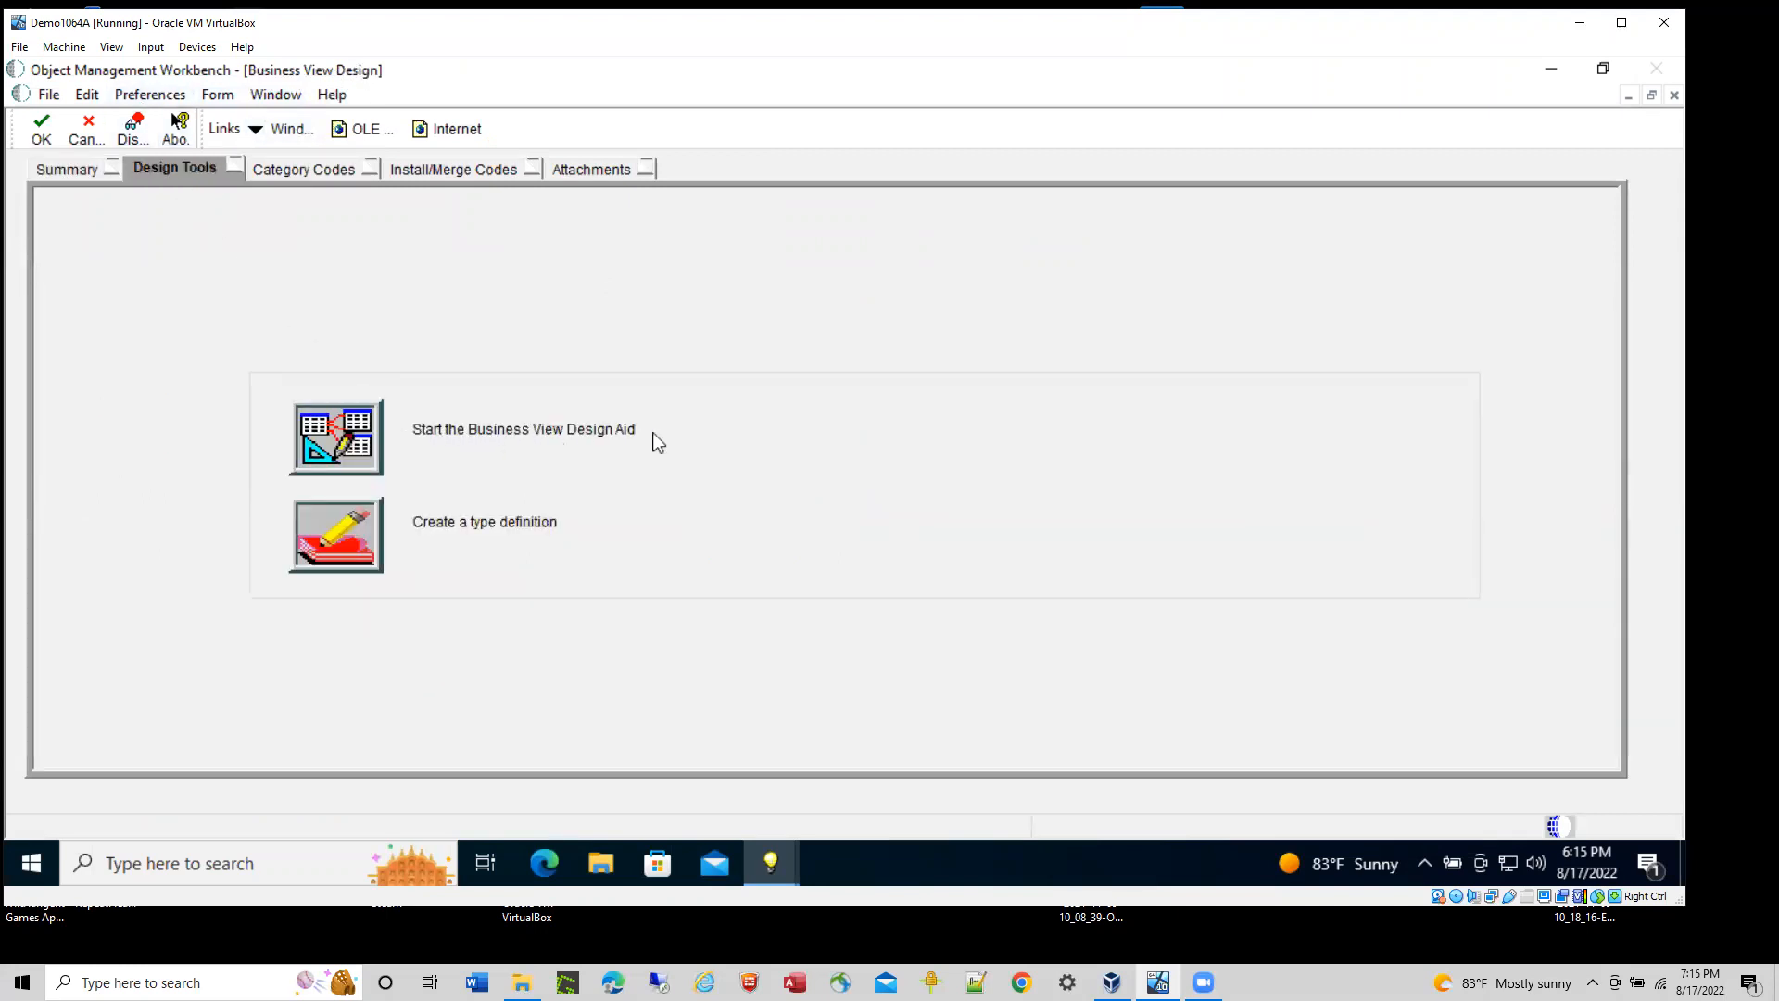
pyautogui.click(84, 136)
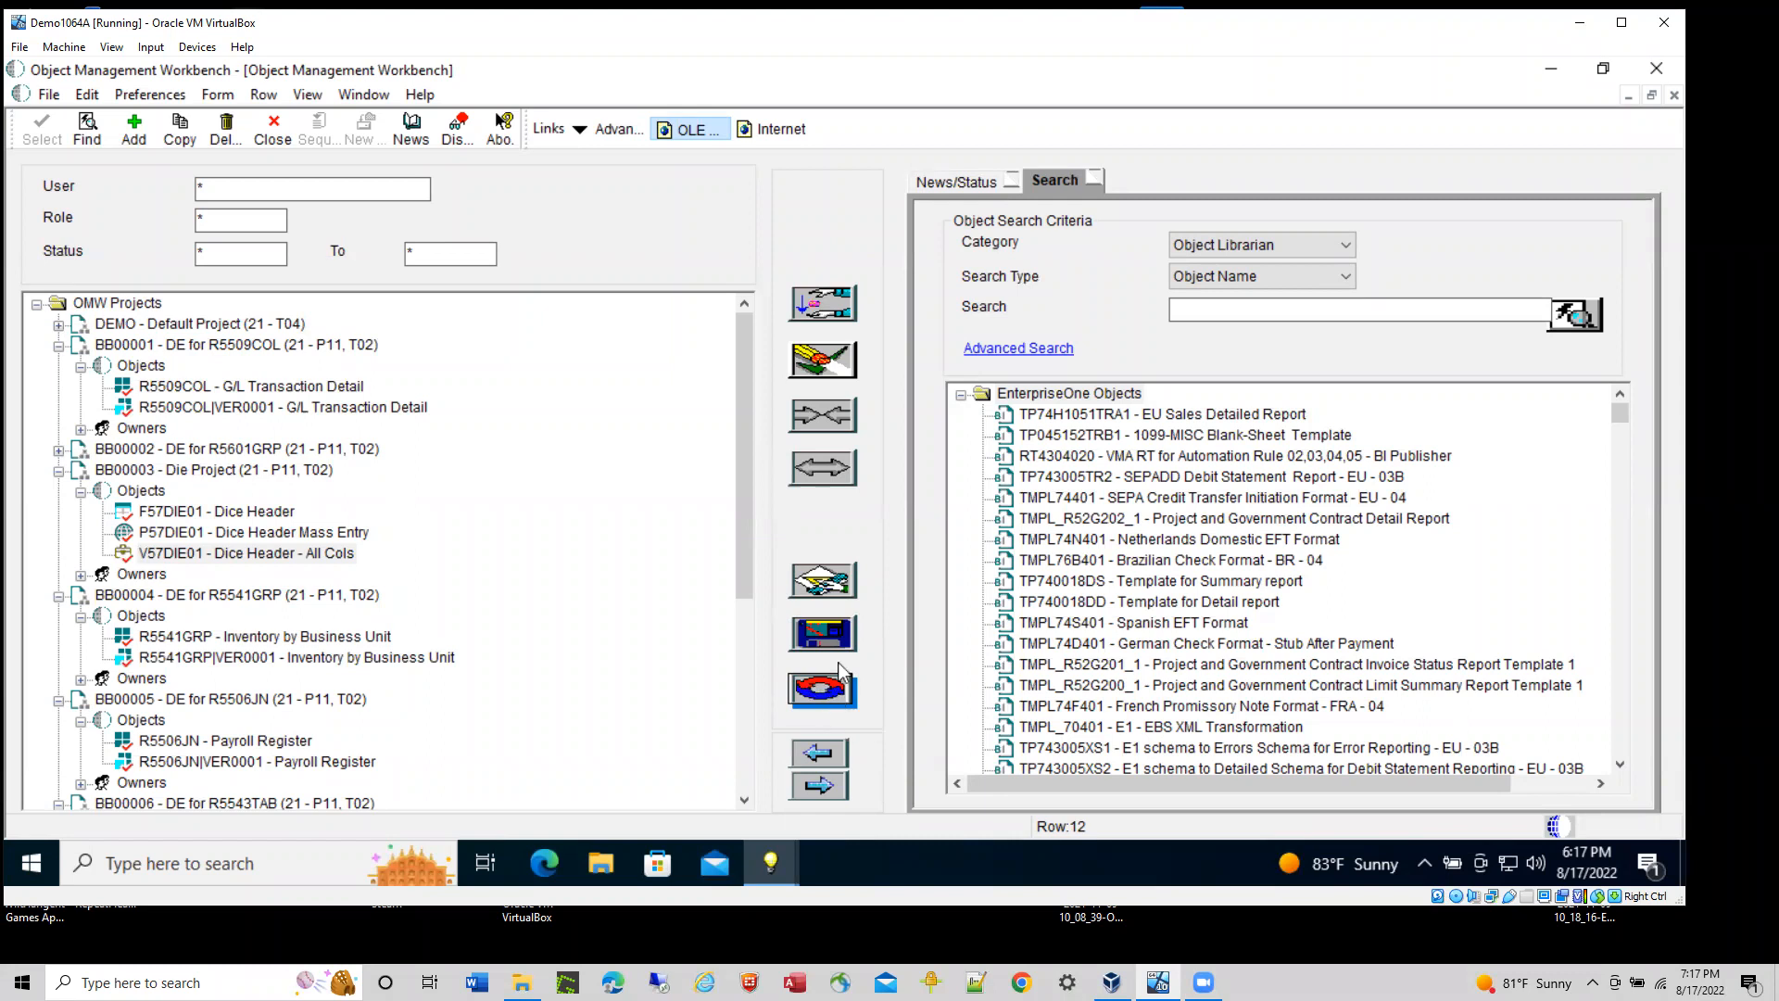
pyautogui.click(816, 685)
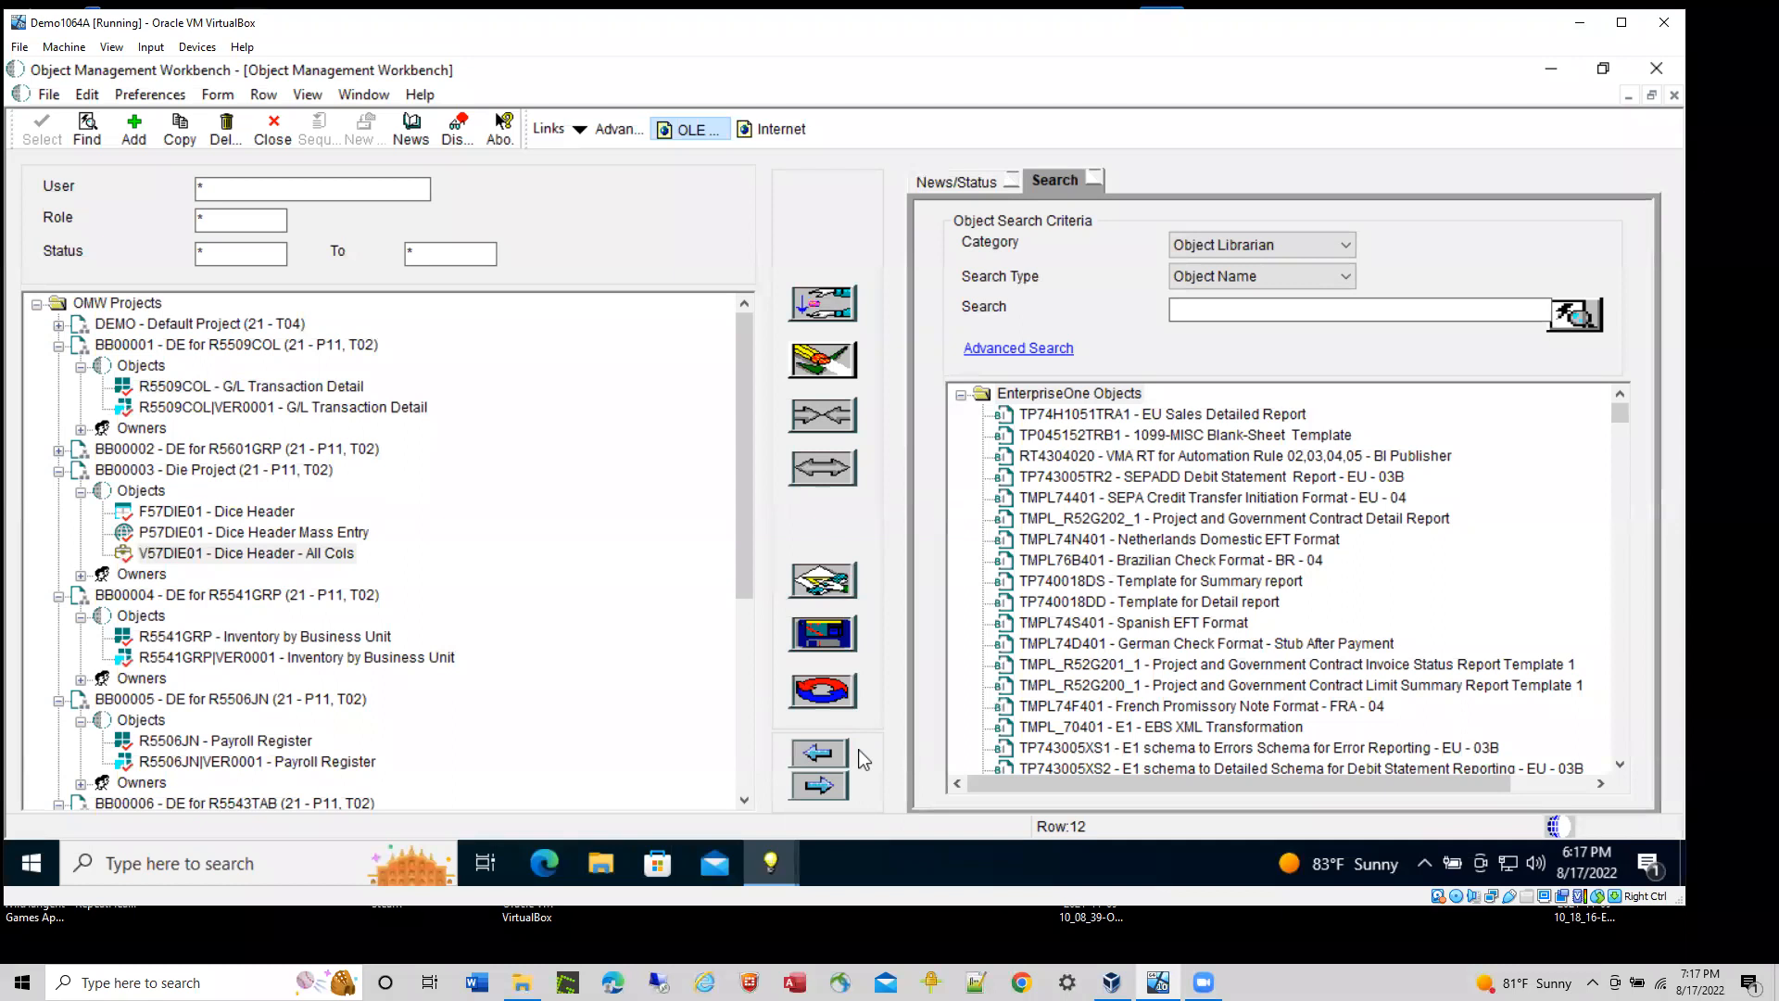
pyautogui.click(815, 781)
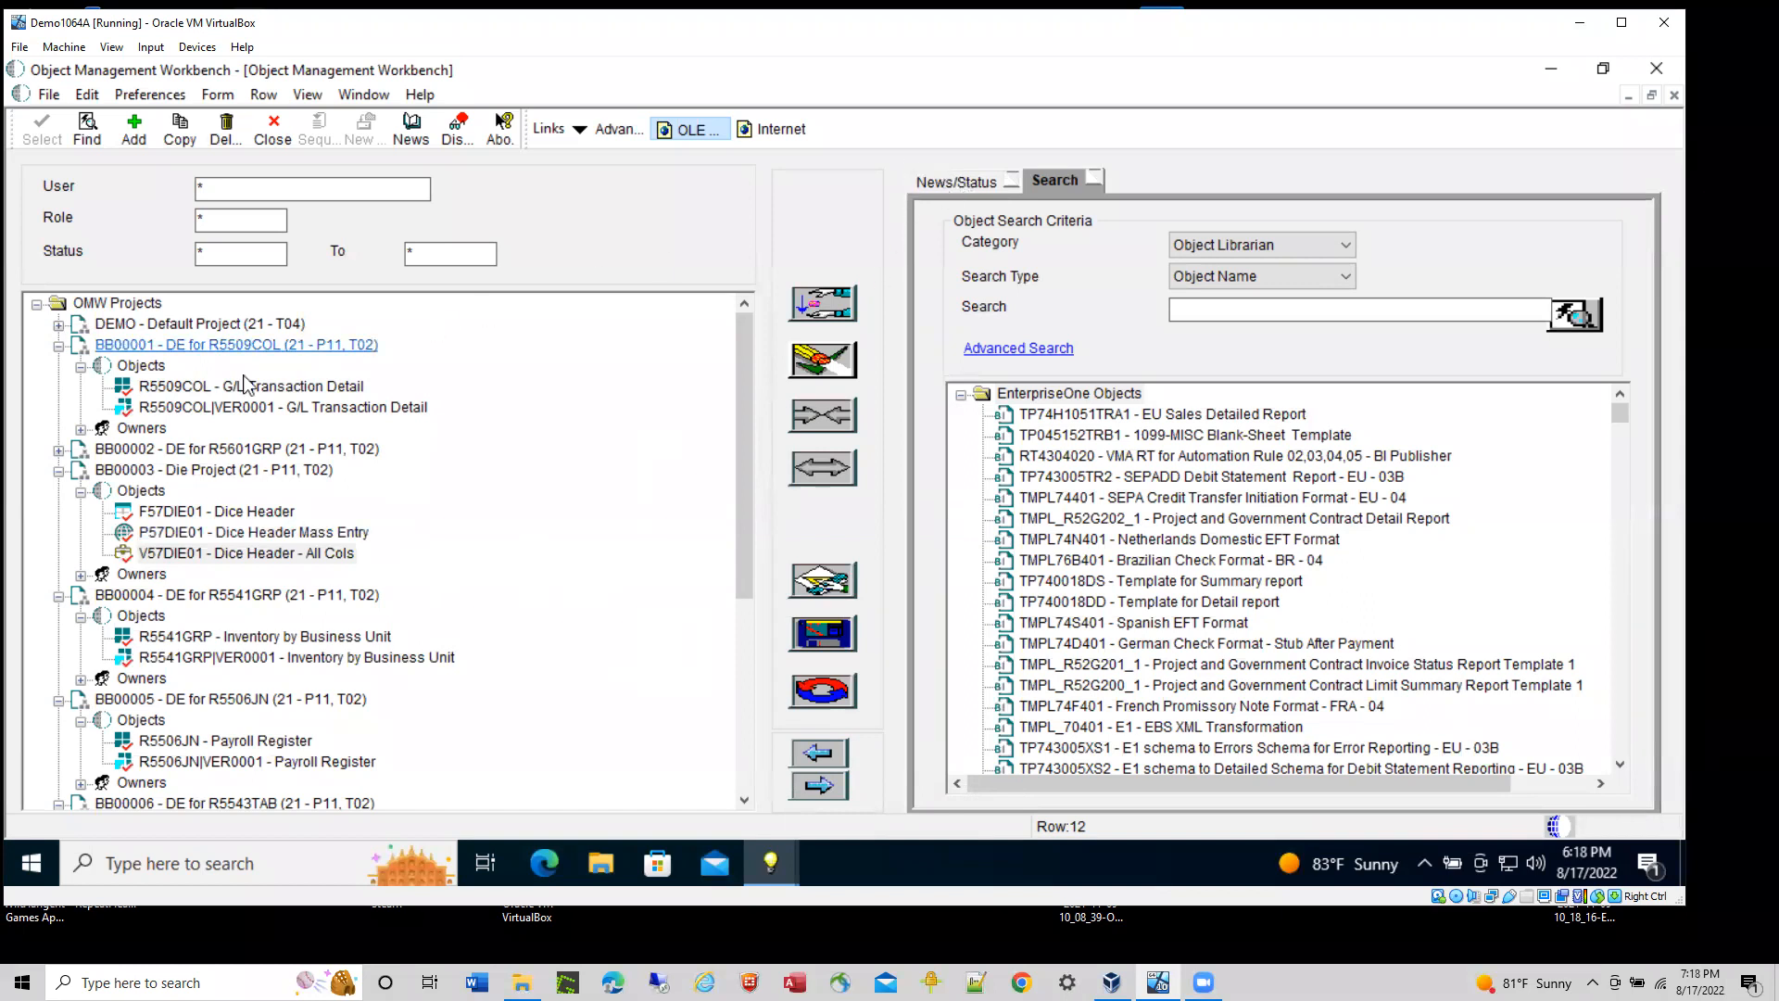
# - Show the object status of R5509COL in BB00001, and of N0000146 Round Value in the DEMO default project
pyautogui.click(178, 388)
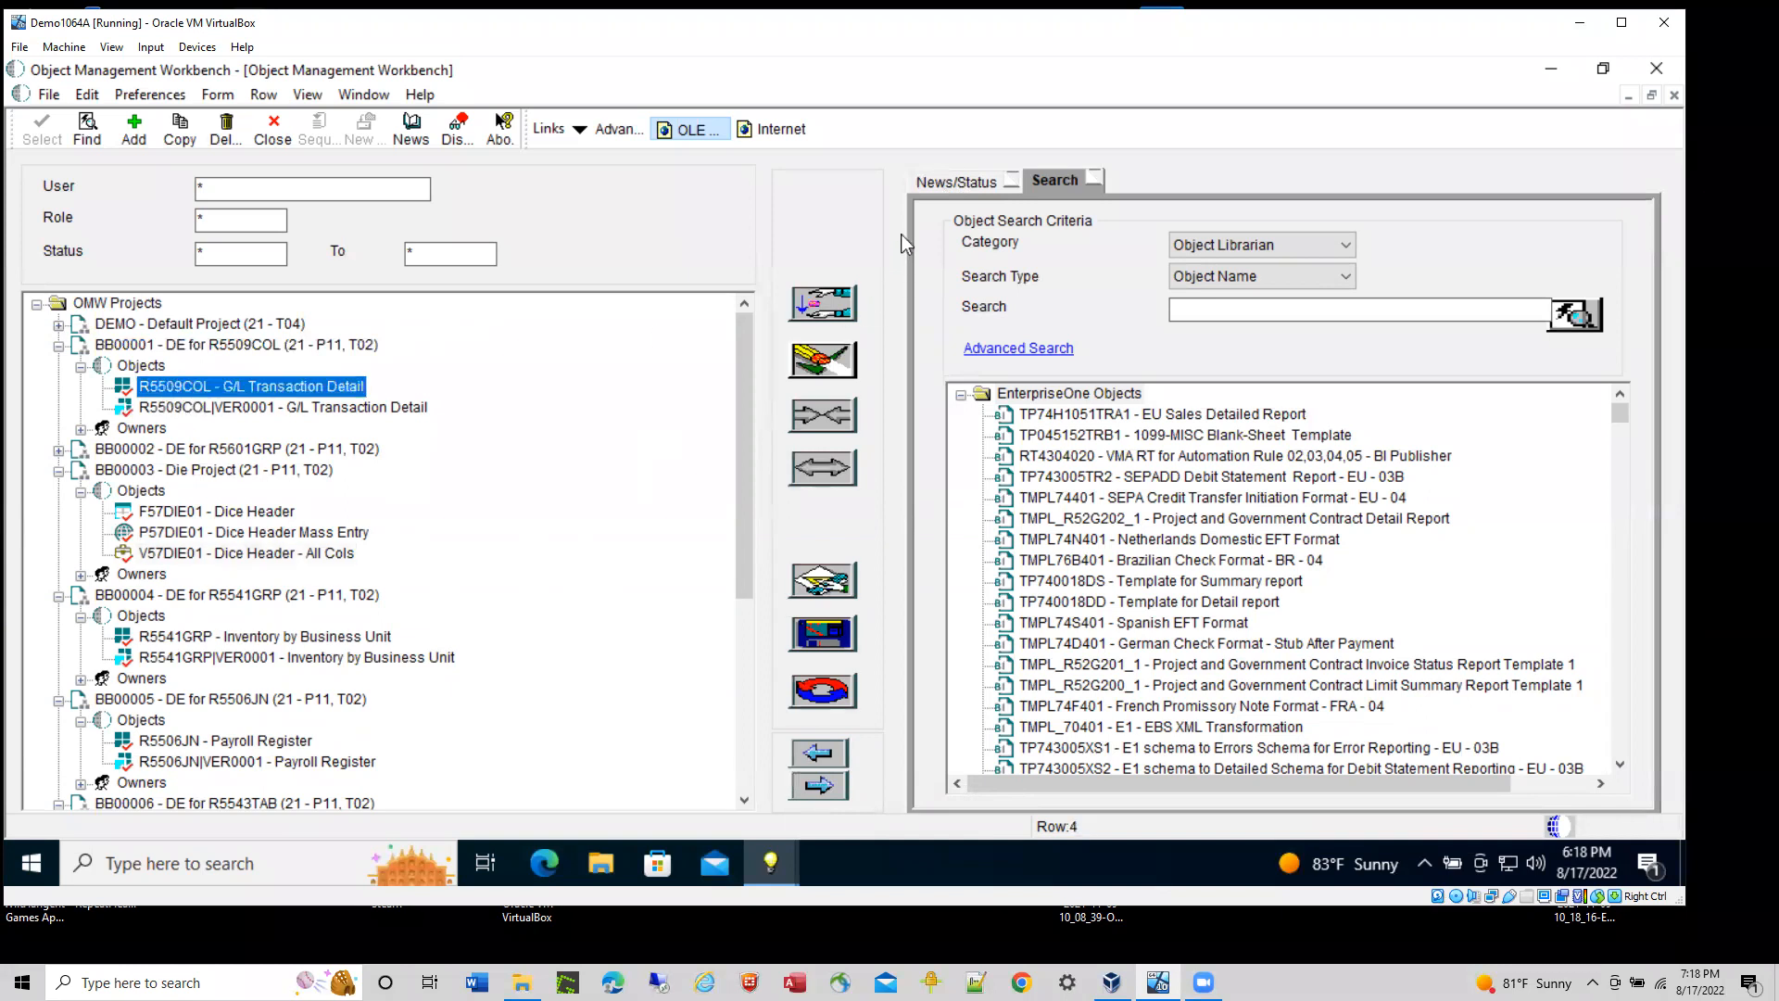
pyautogui.click(973, 189)
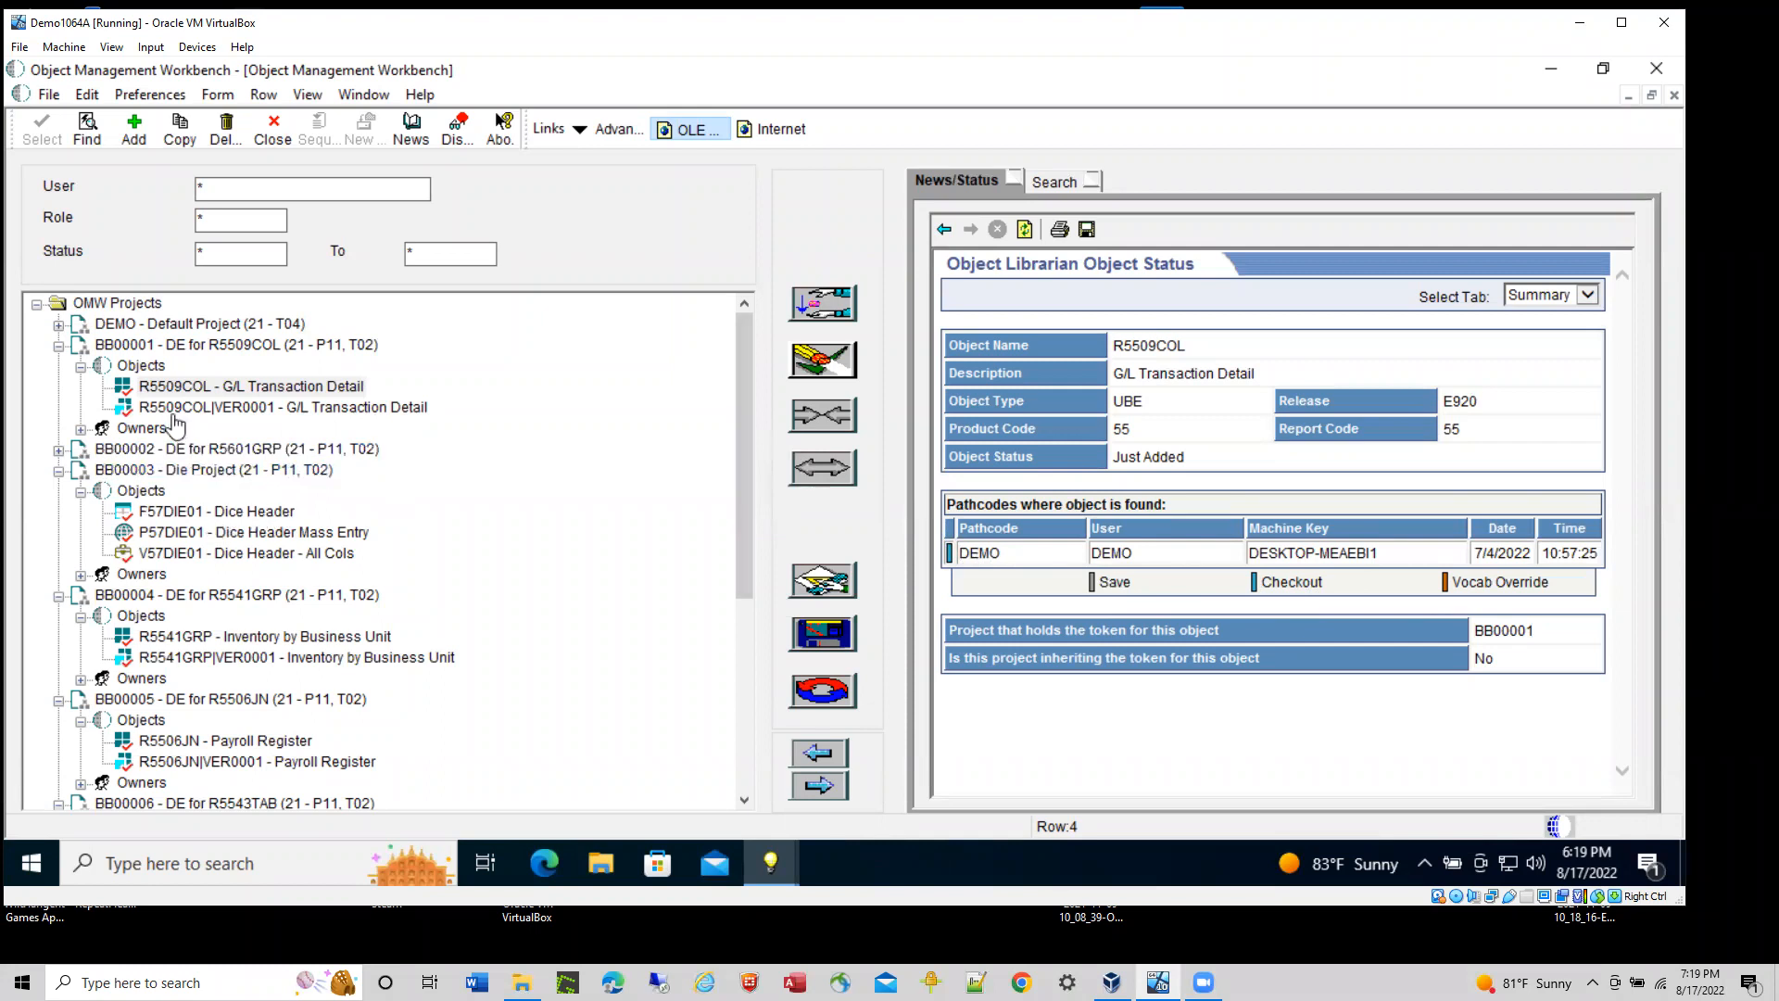
pyautogui.click(57, 324)
pyautogui.click(80, 344)
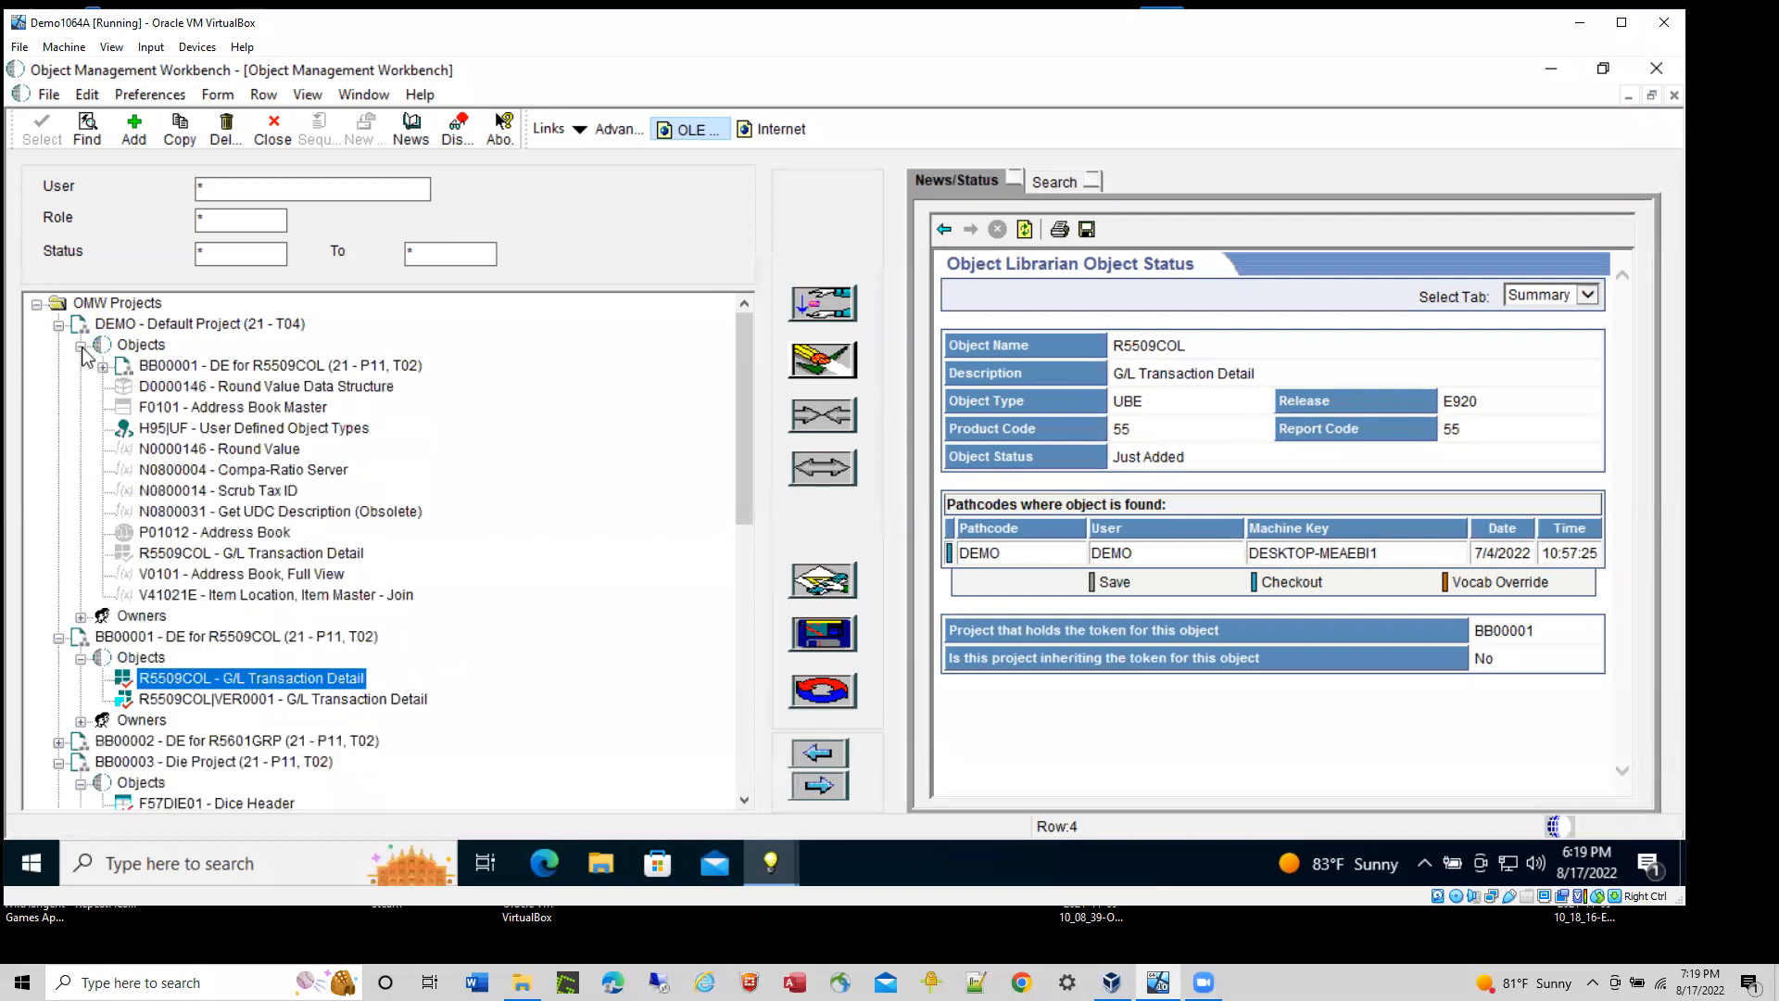
pyautogui.click(157, 448)
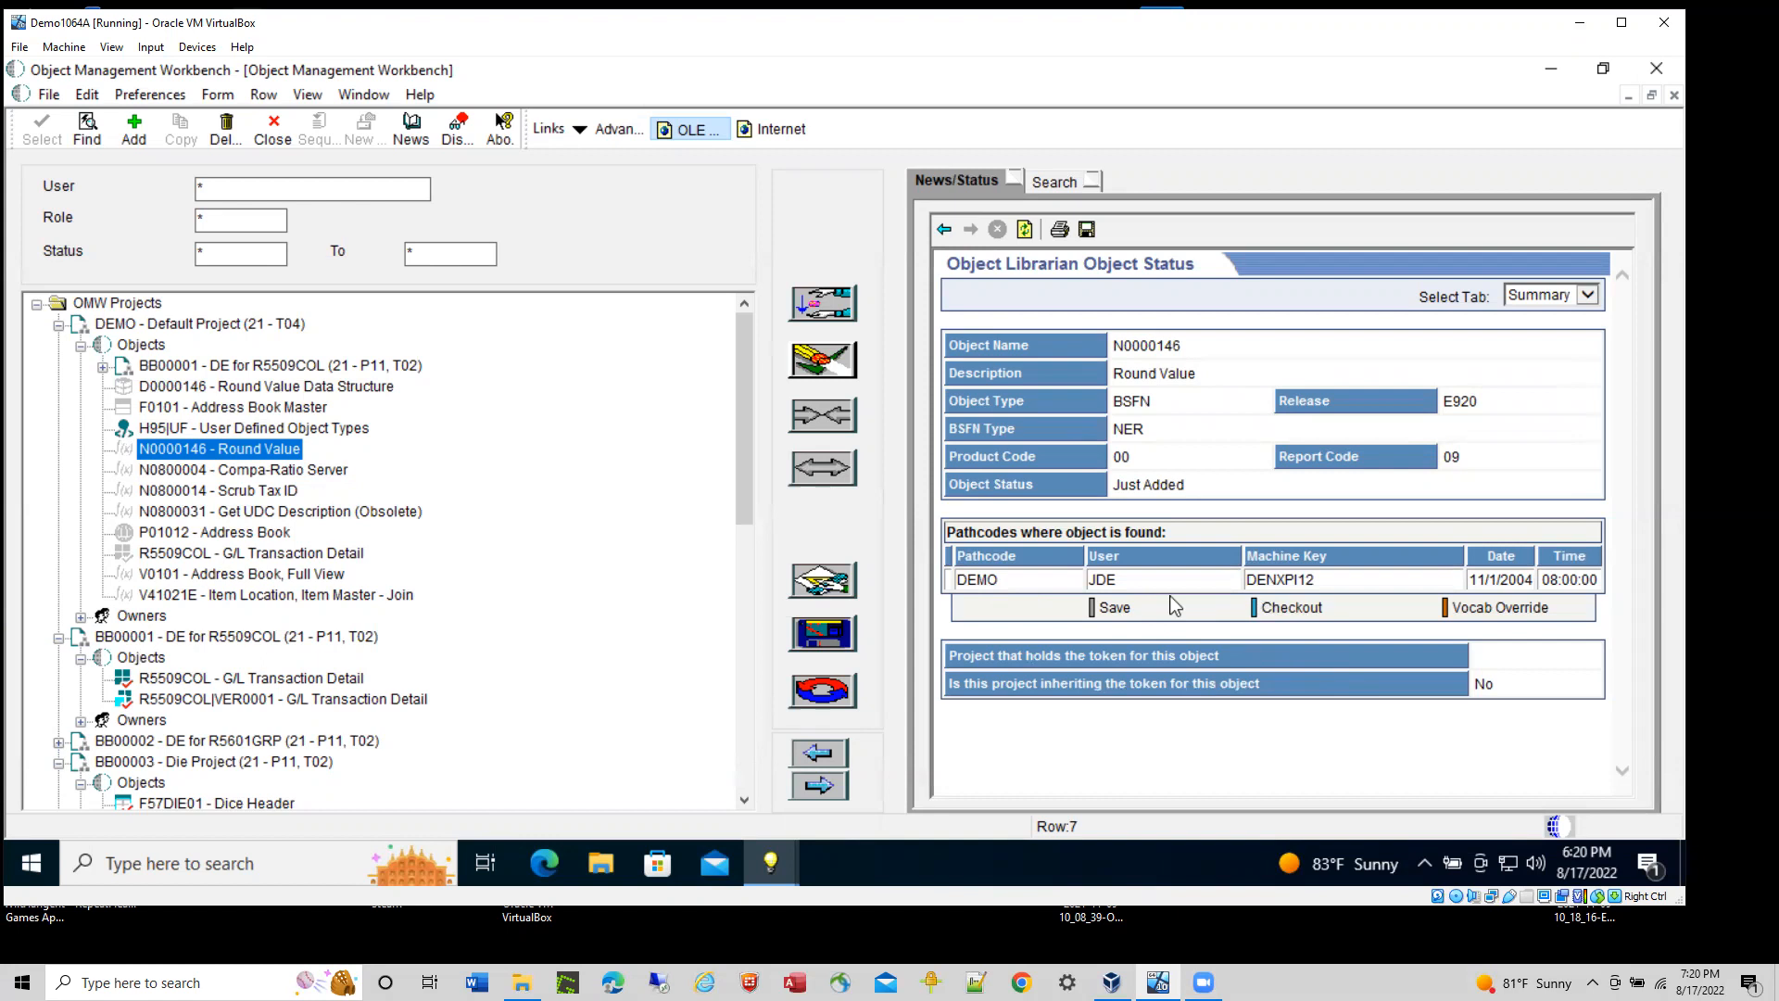
# - Show the status of the UDC object H95|UF User Defined Object Types and check which status views it offers
pyautogui.click(233, 430)
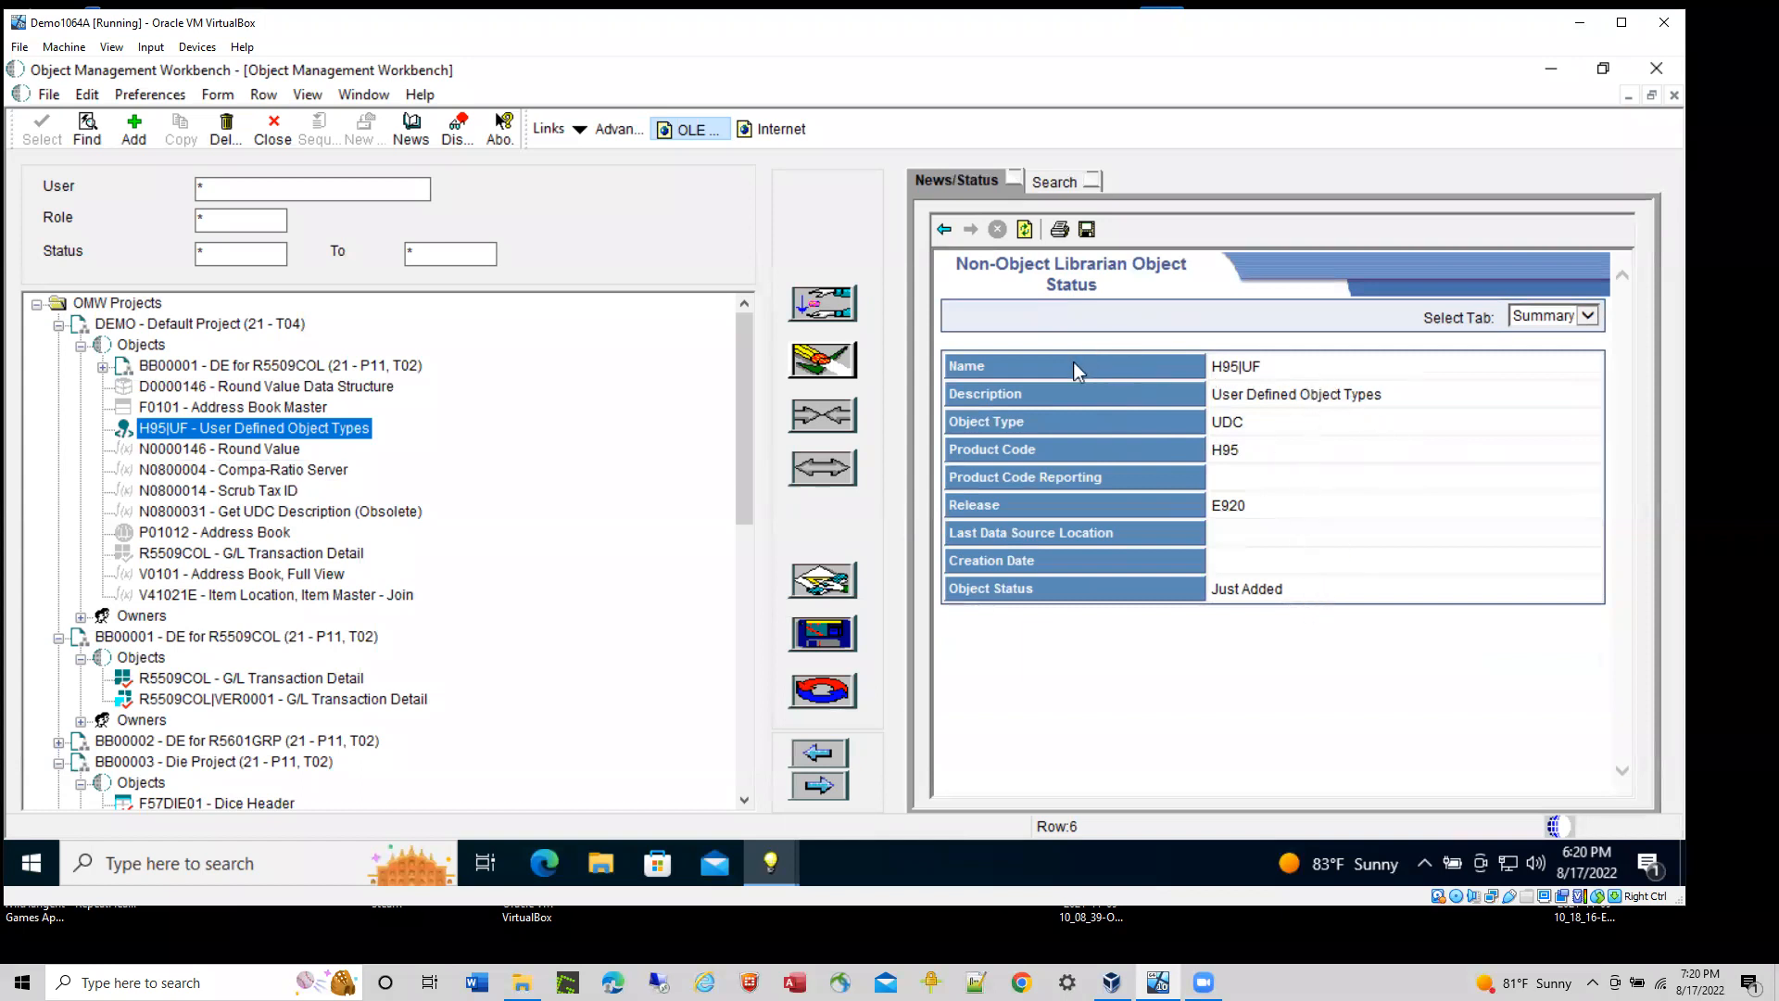
pyautogui.click(1588, 318)
pyautogui.click(1588, 318)
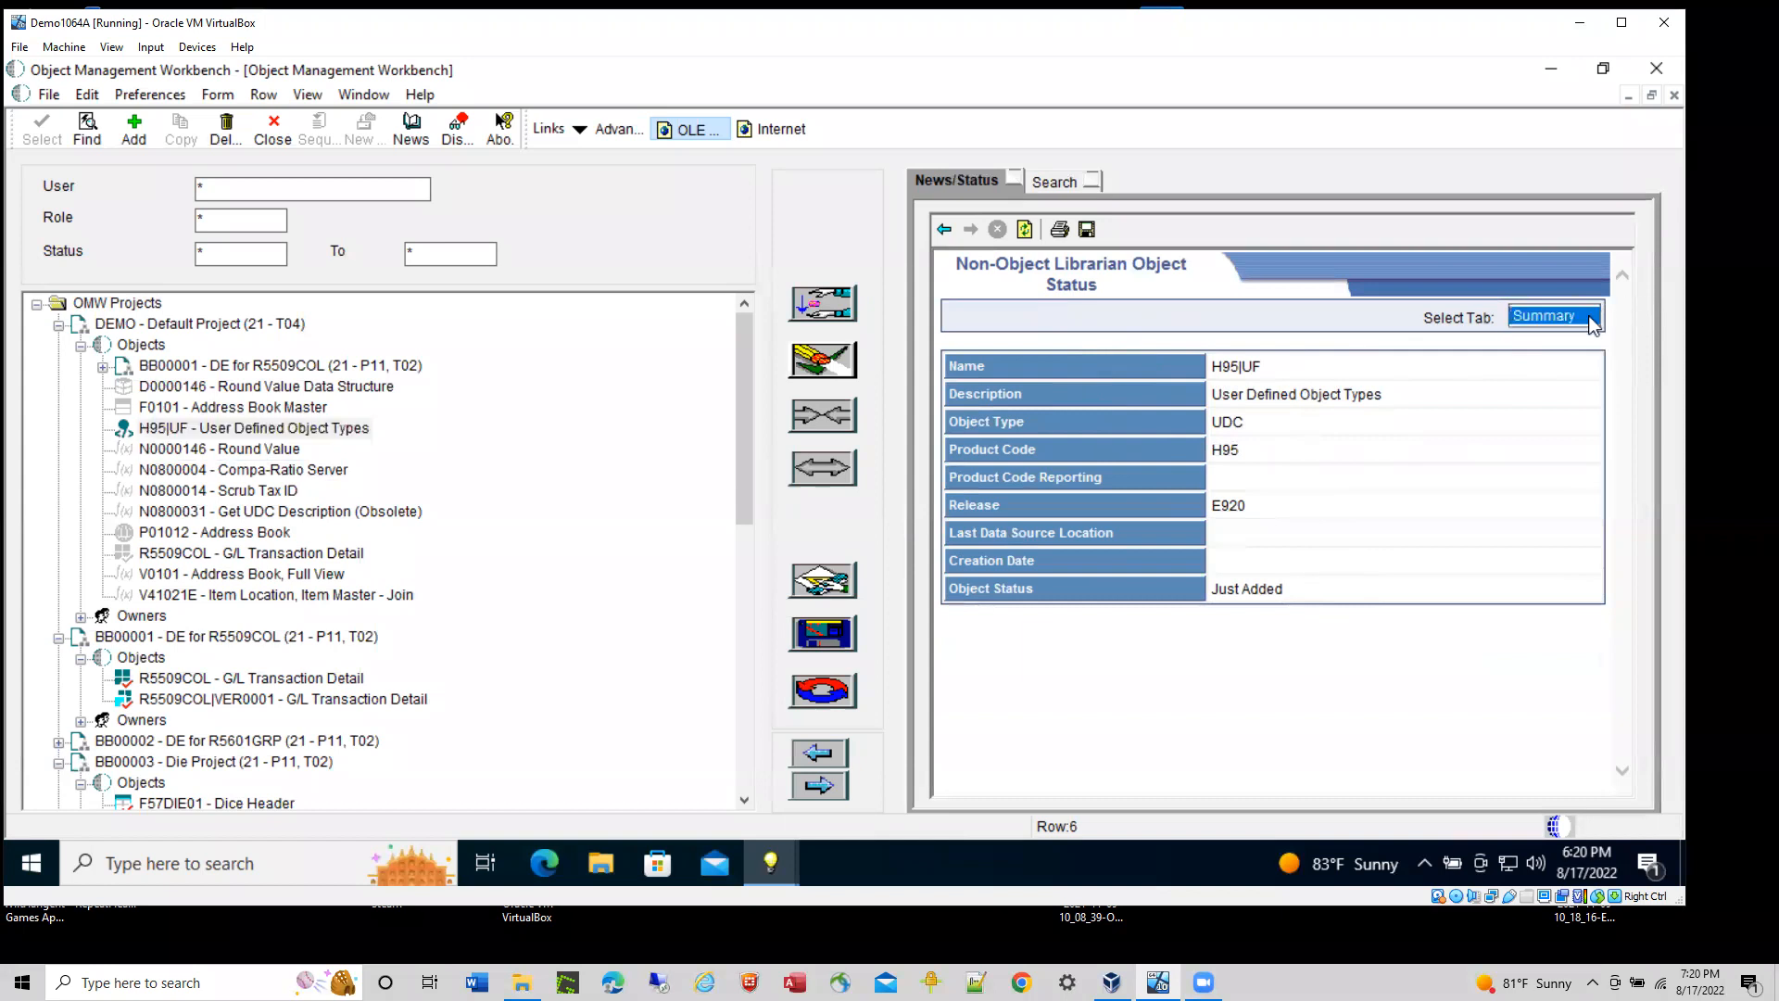
pyautogui.click(1590, 320)
pyautogui.click(1589, 318)
pyautogui.click(1590, 320)
# - Show the Token Info view of the object status for N0800004 Compa-Ratio Server
pyautogui.click(183, 470)
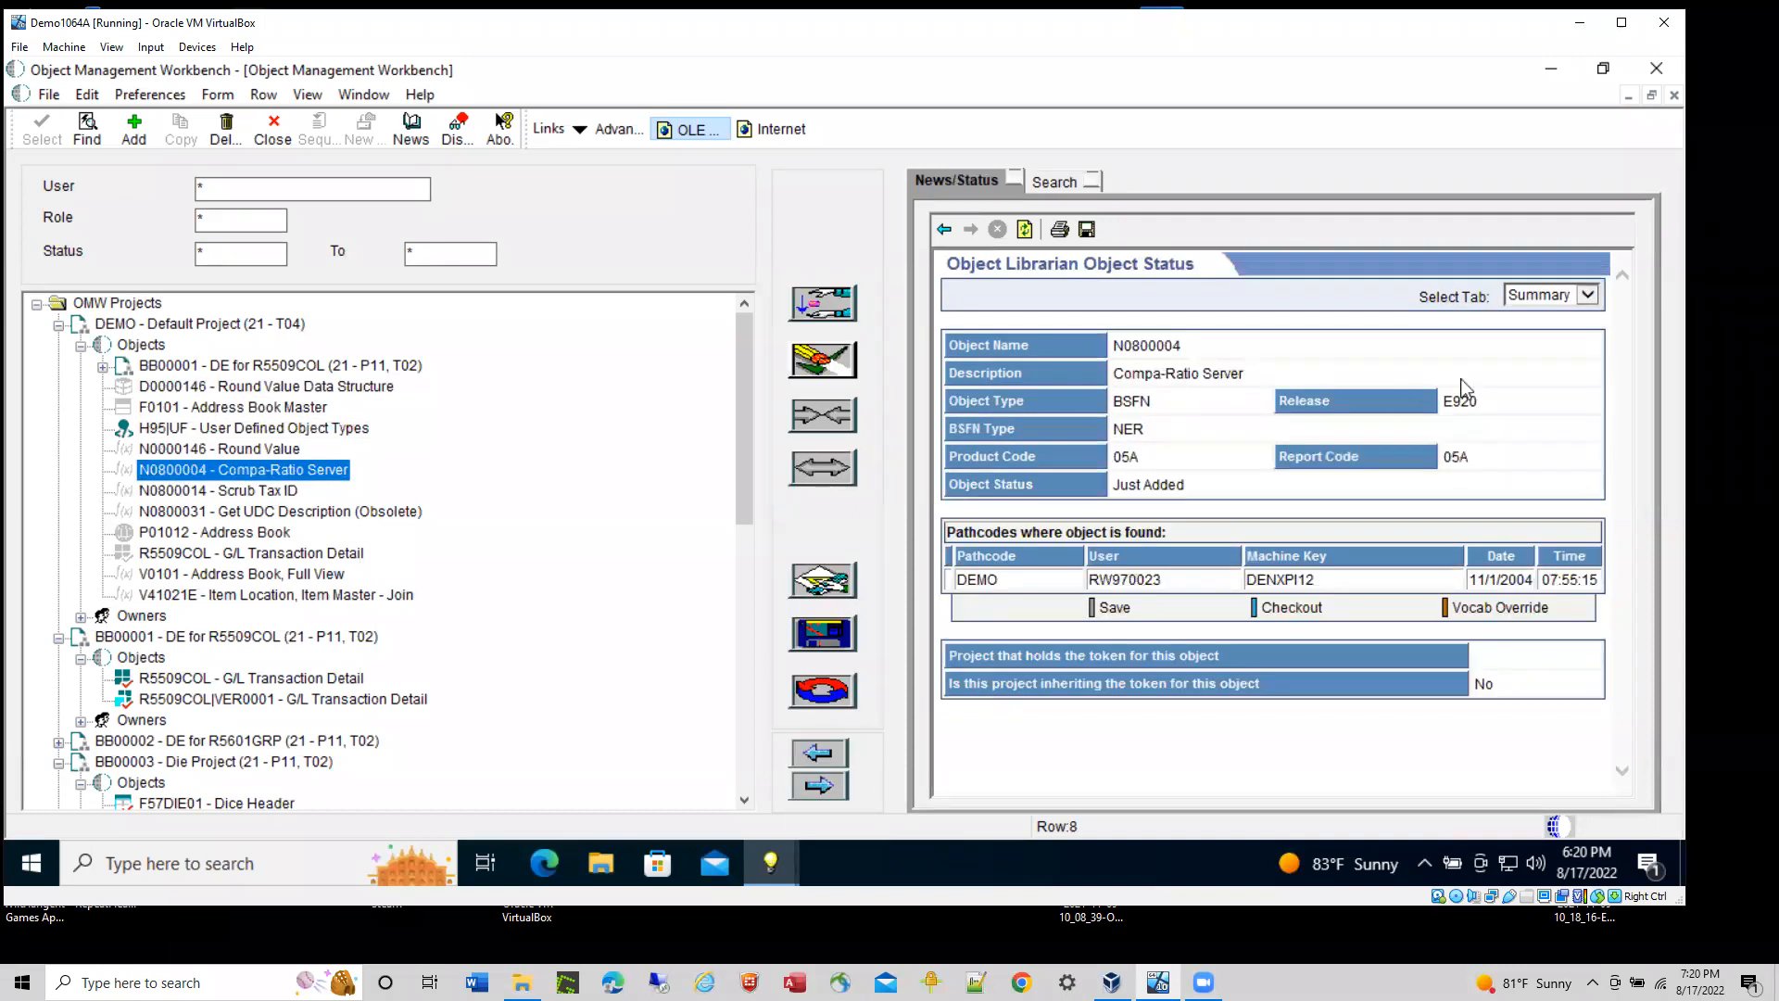
pyautogui.click(1587, 295)
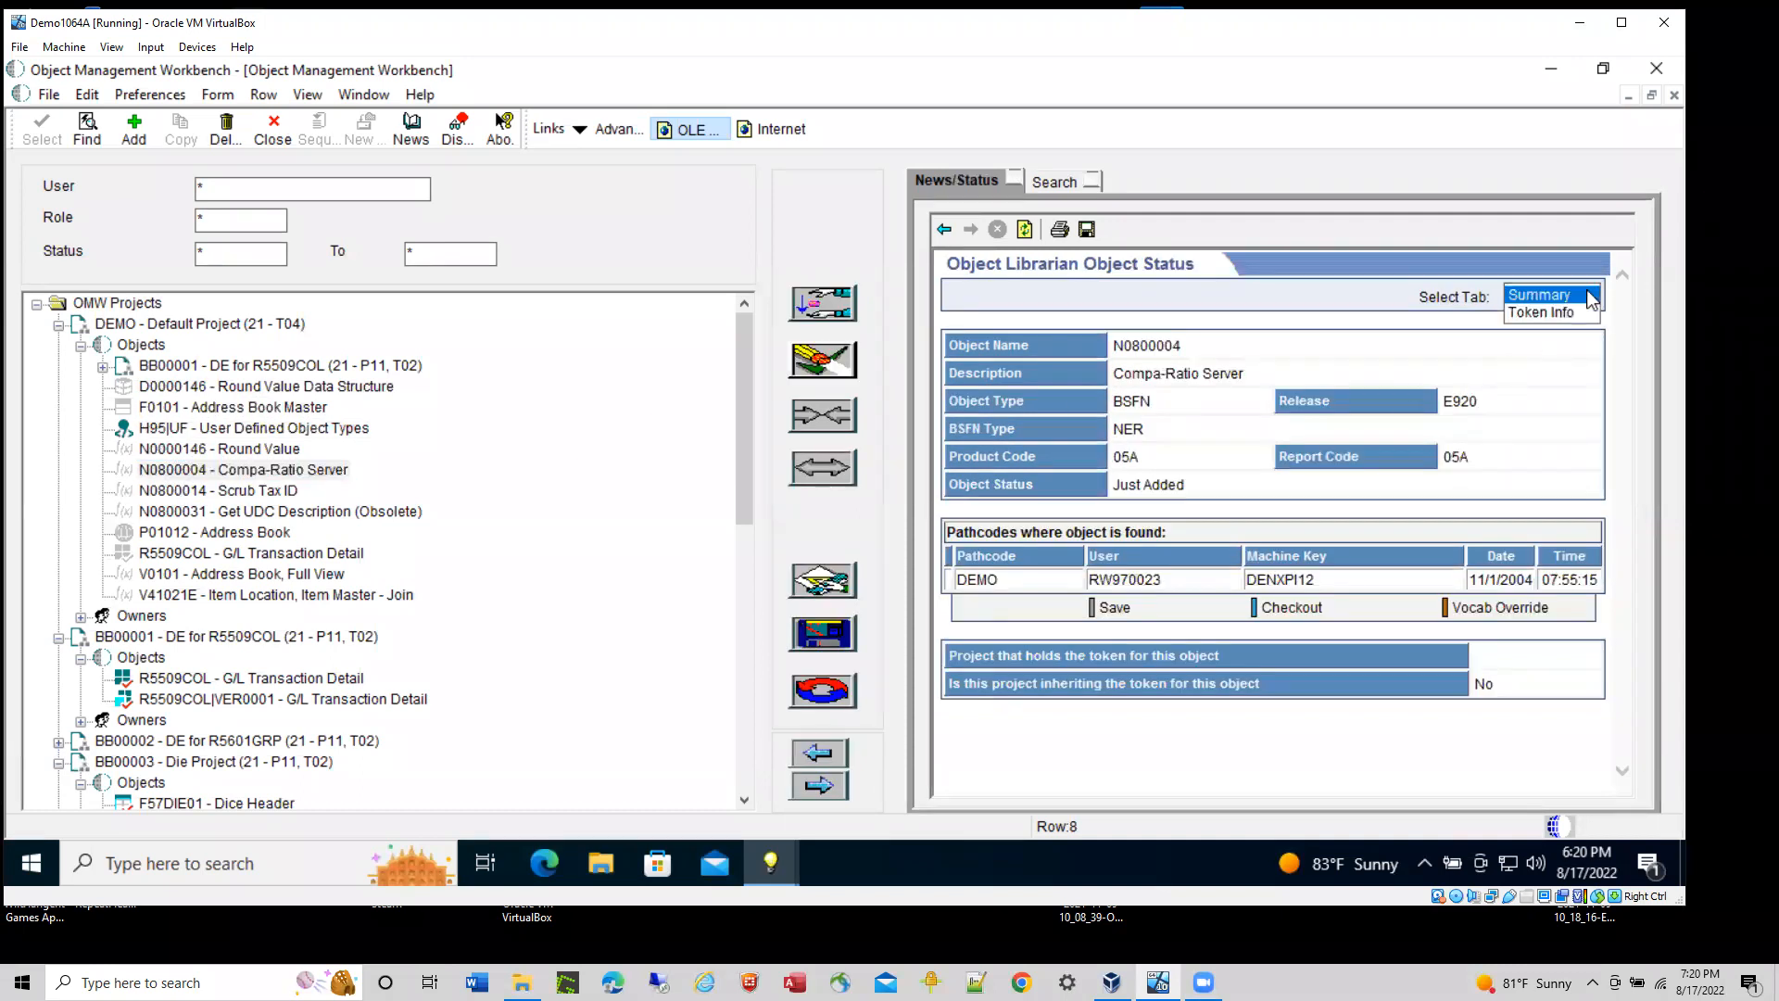
pyautogui.click(1546, 314)
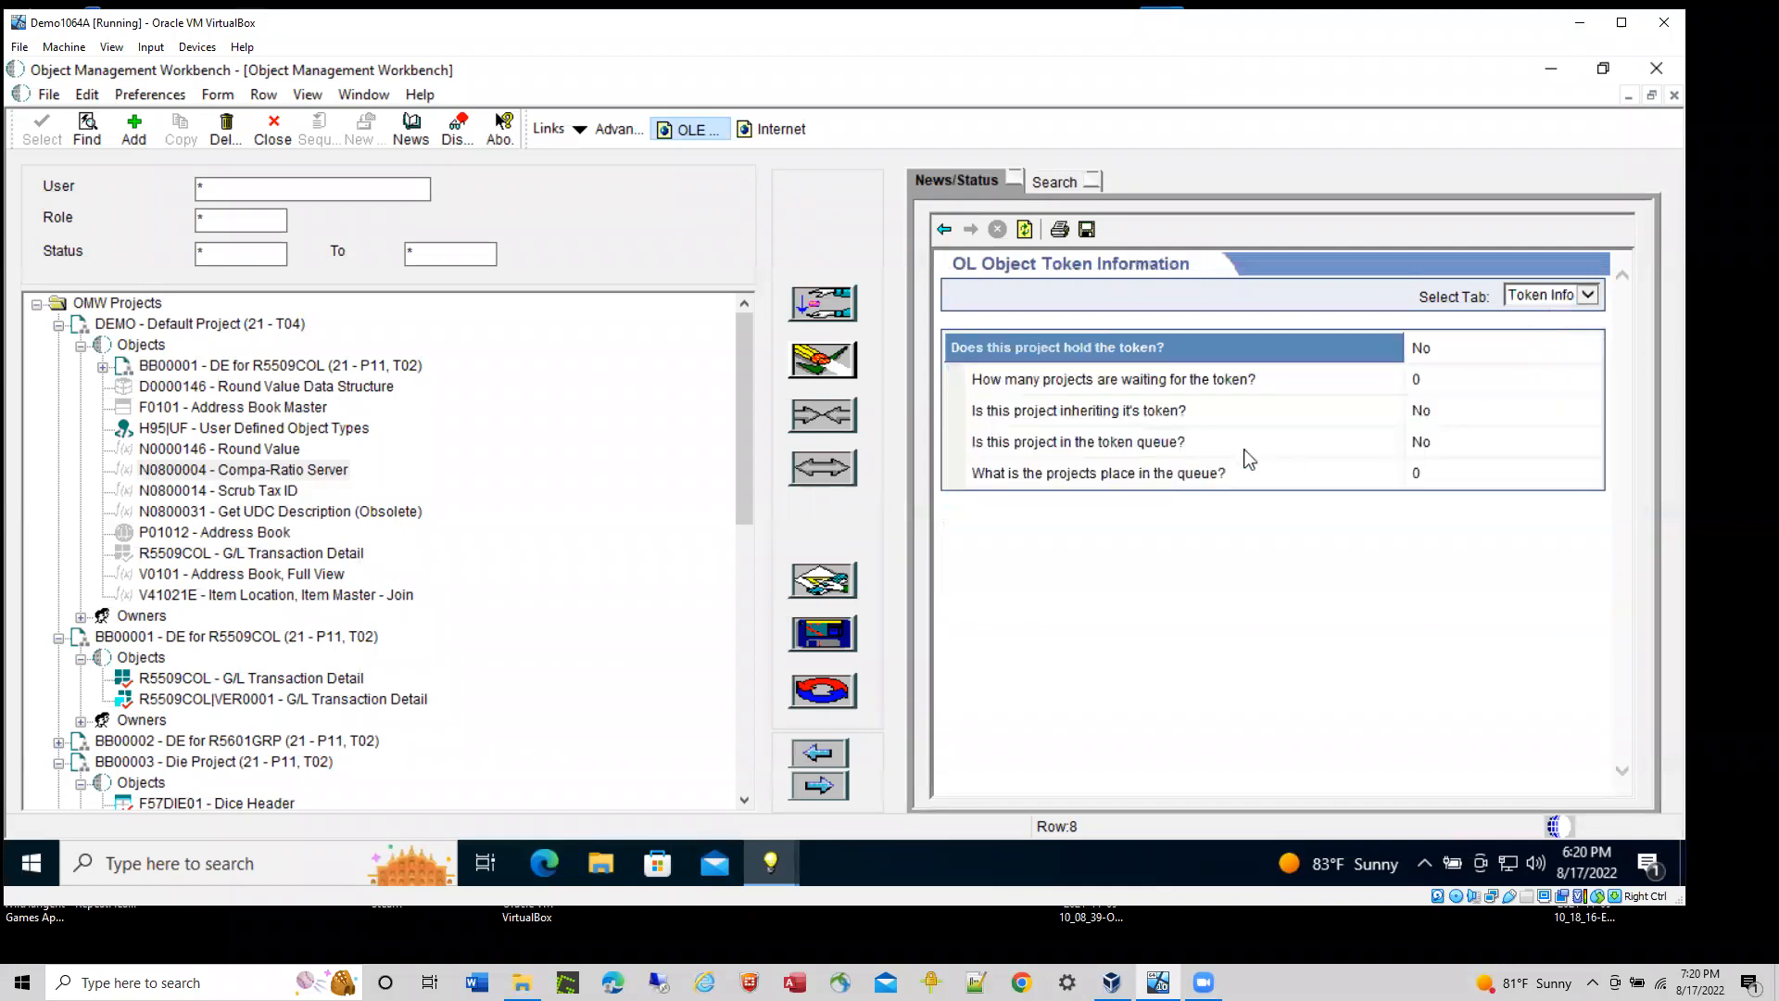
# - Switch the object status of N0800004 Compa-Ratio Server back to the Summary view
pyautogui.click(1590, 295)
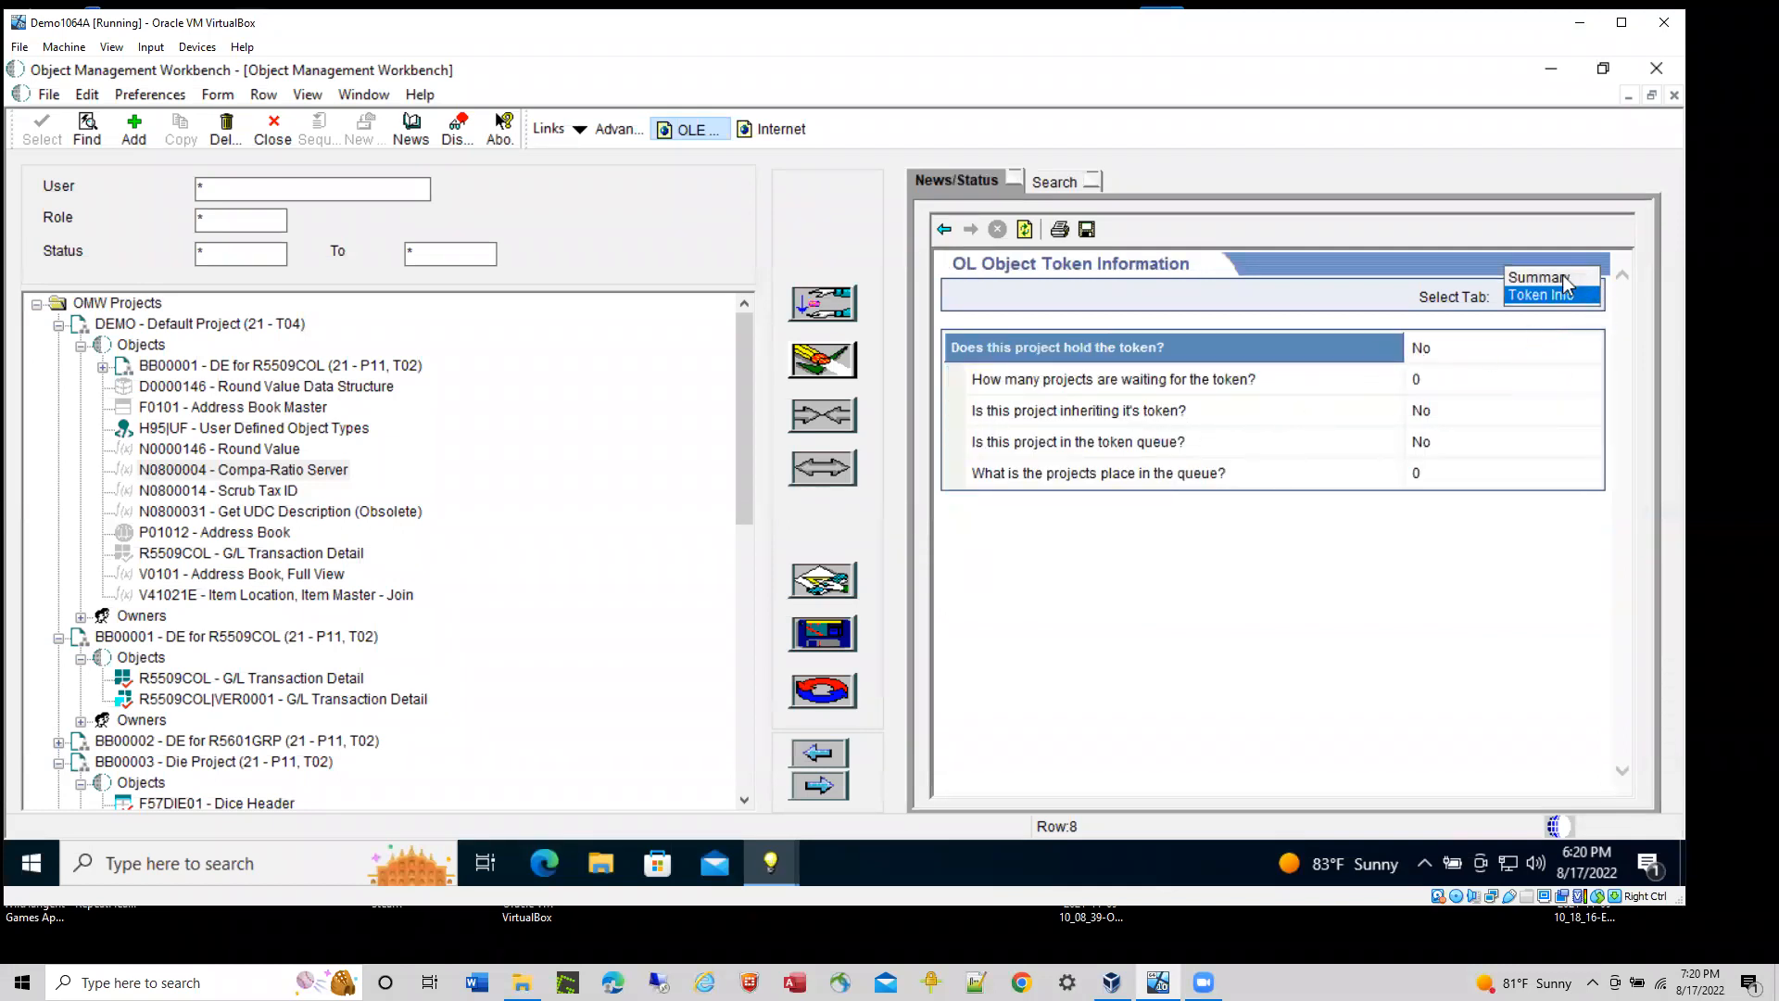
pyautogui.click(1565, 280)
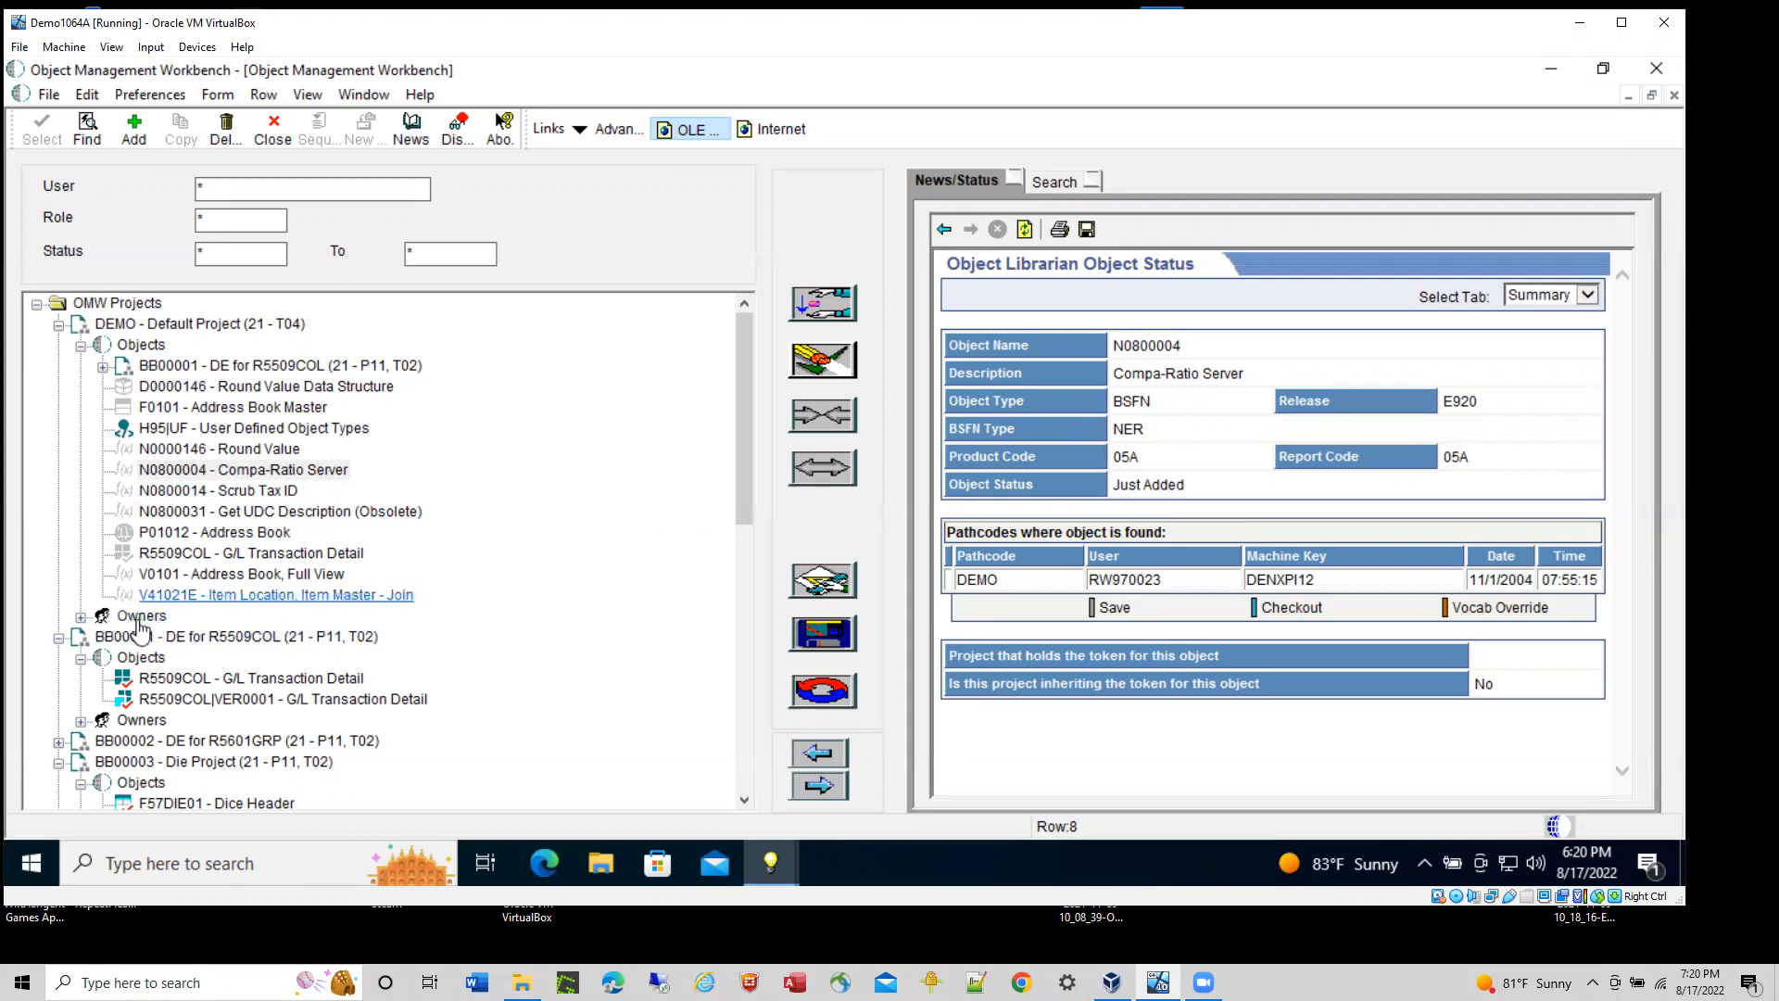
# - Show the owner status of the DEMO default project's developer and the object status of V41021E Item Location, Item Master - Join
pyautogui.click(80, 616)
pyautogui.click(170, 637)
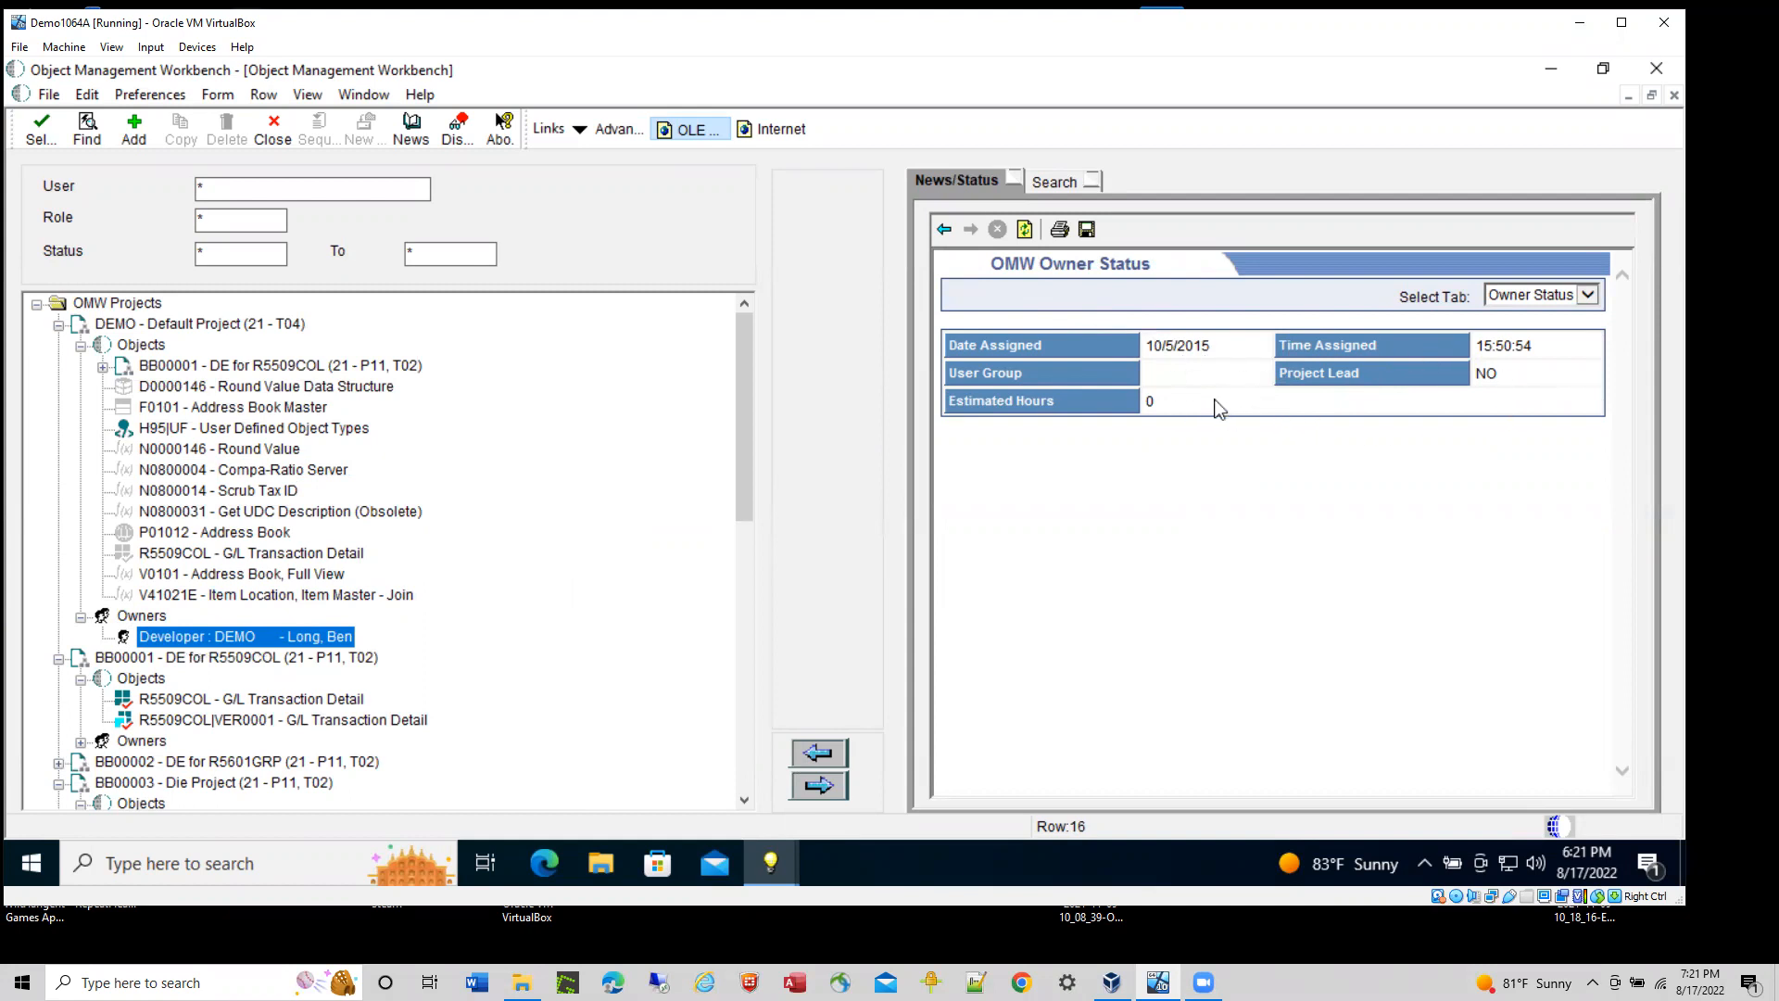
pyautogui.click(1592, 299)
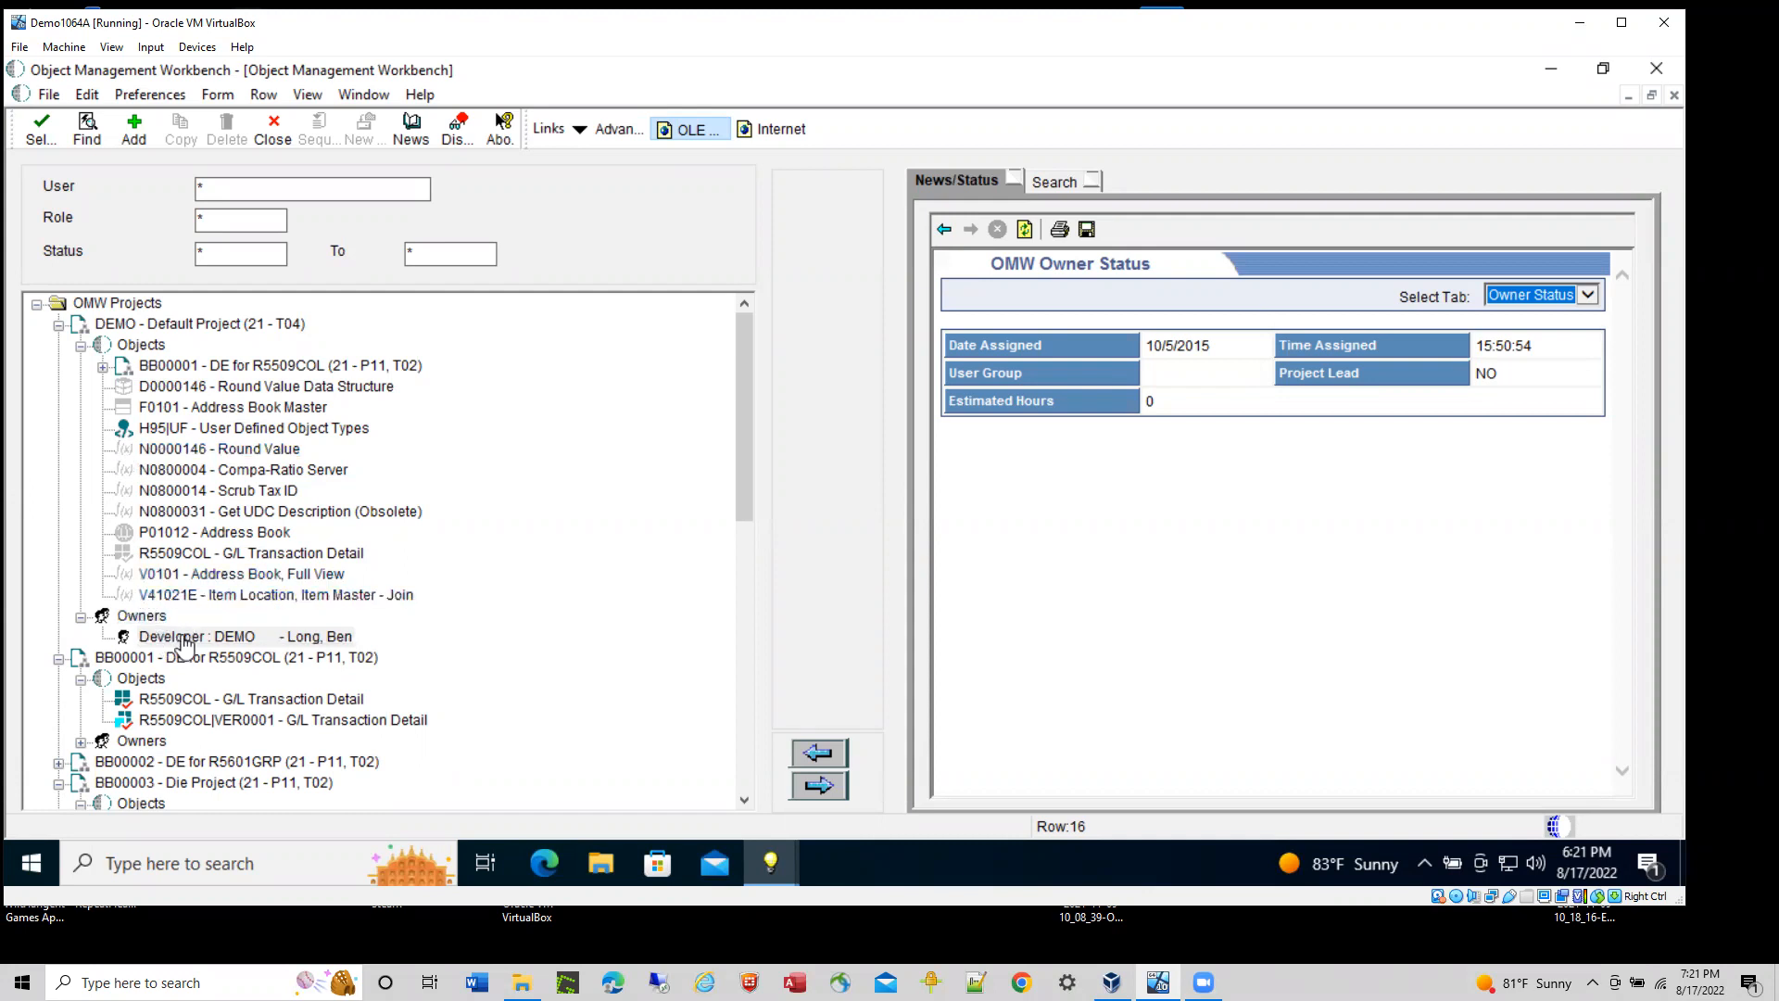
pyautogui.scroll(-1, 185, 640)
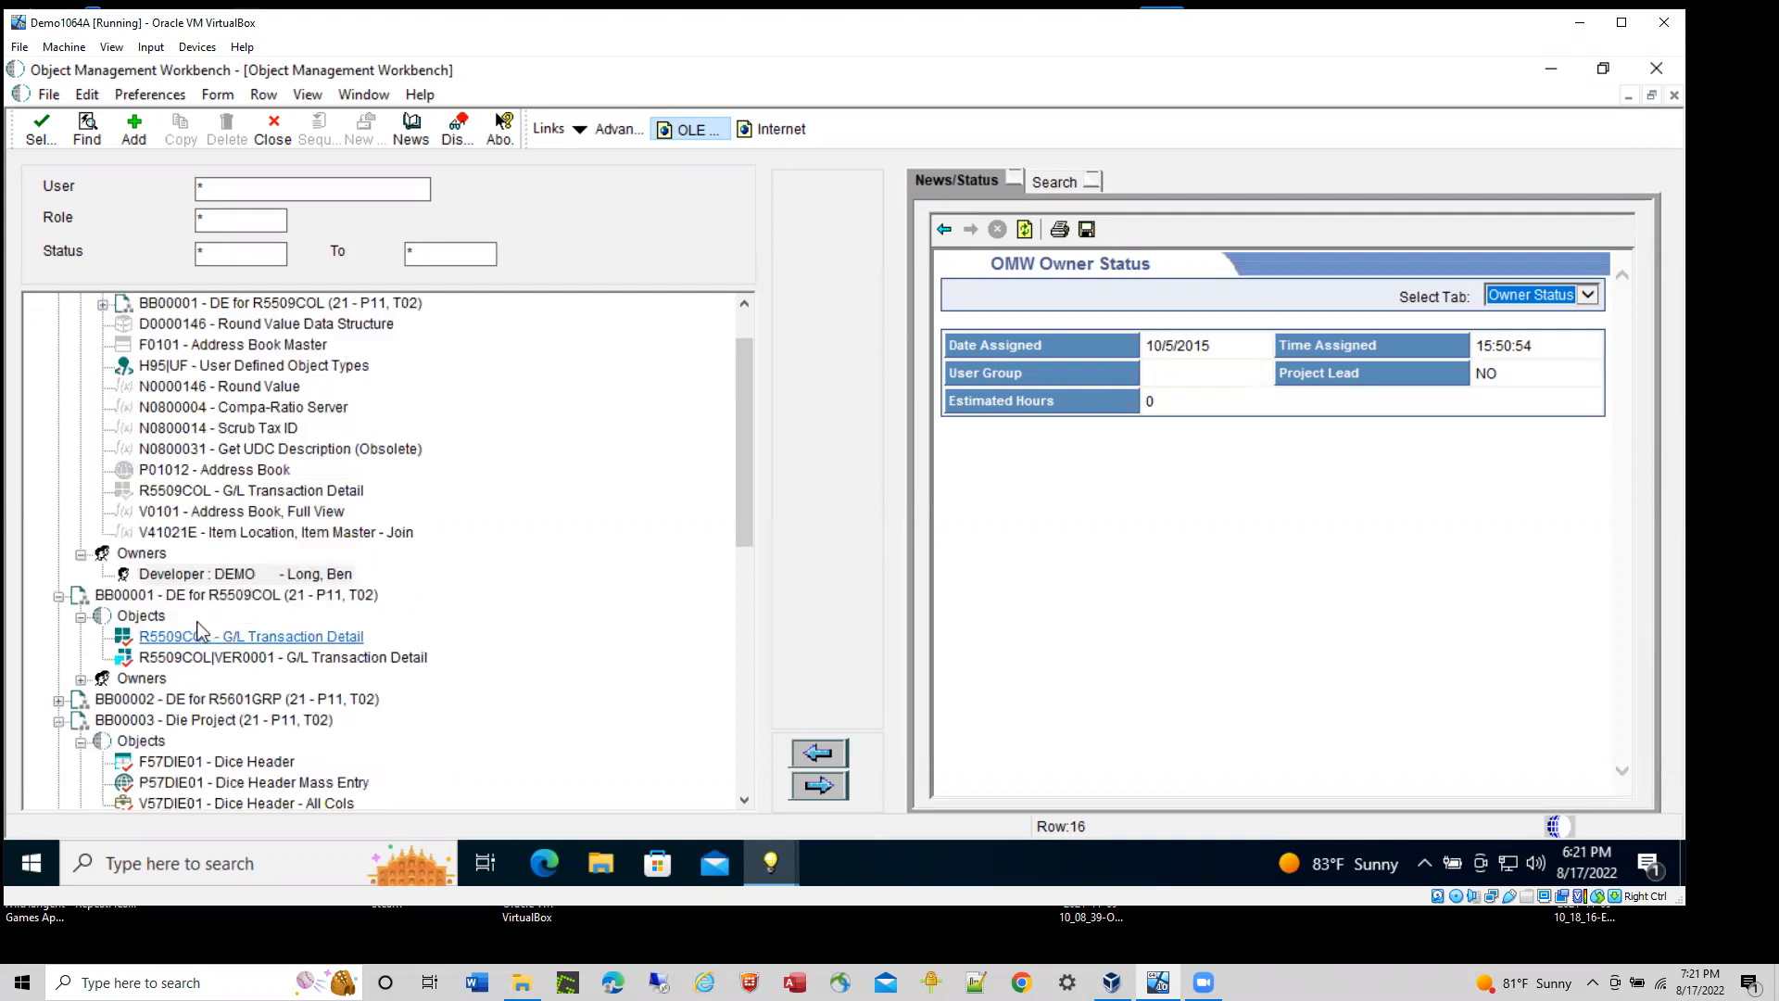
pyautogui.click(150, 533)
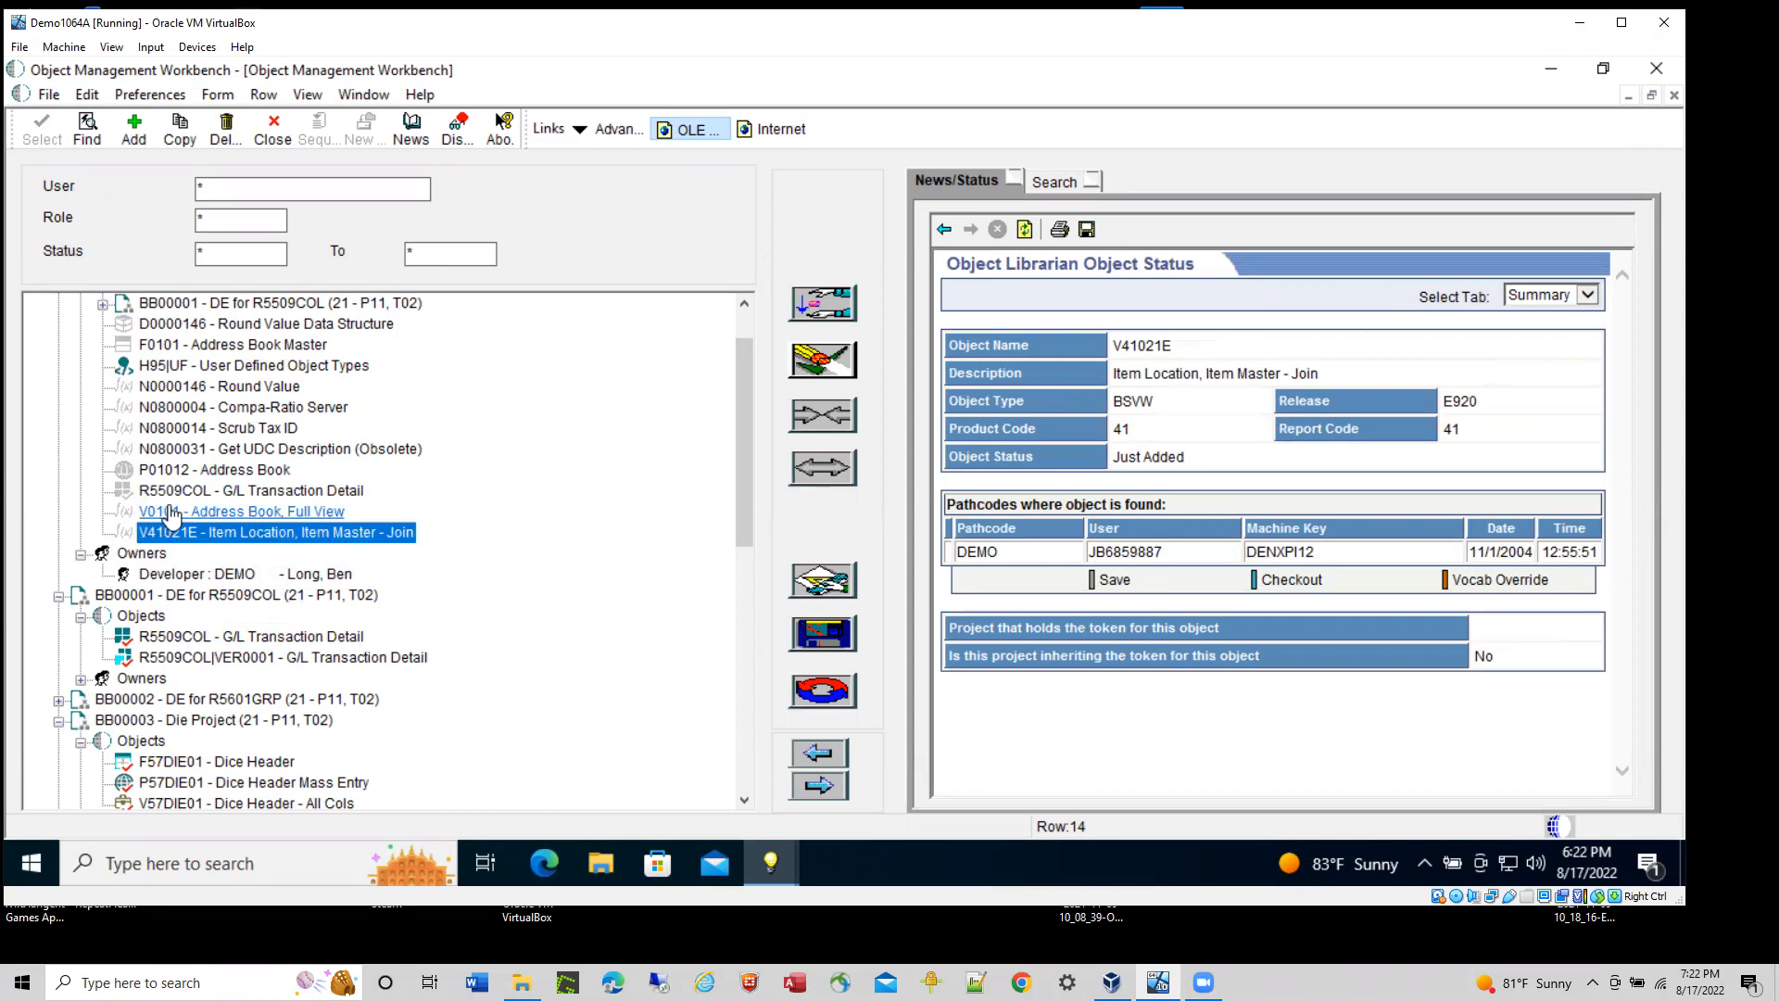
# - Refresh the project list and expand the objects of projects BB00006, BB00005 and BB00004
pyautogui.click(87, 127)
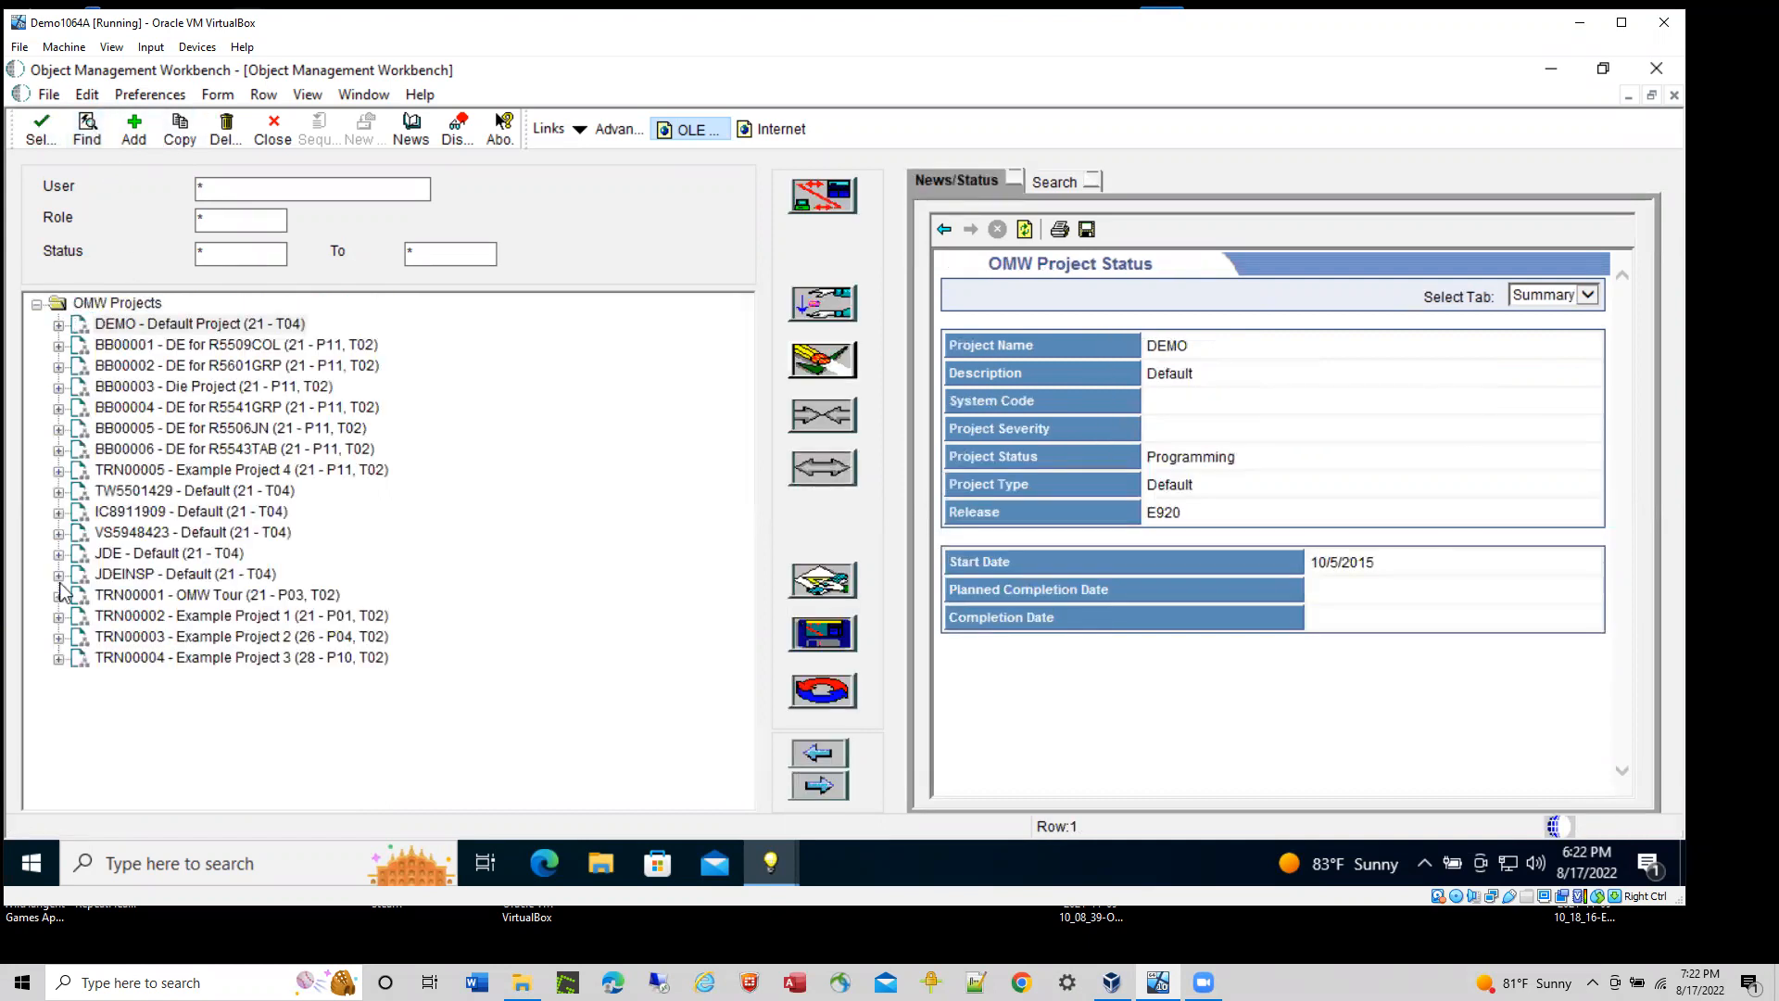
pyautogui.click(57, 449)
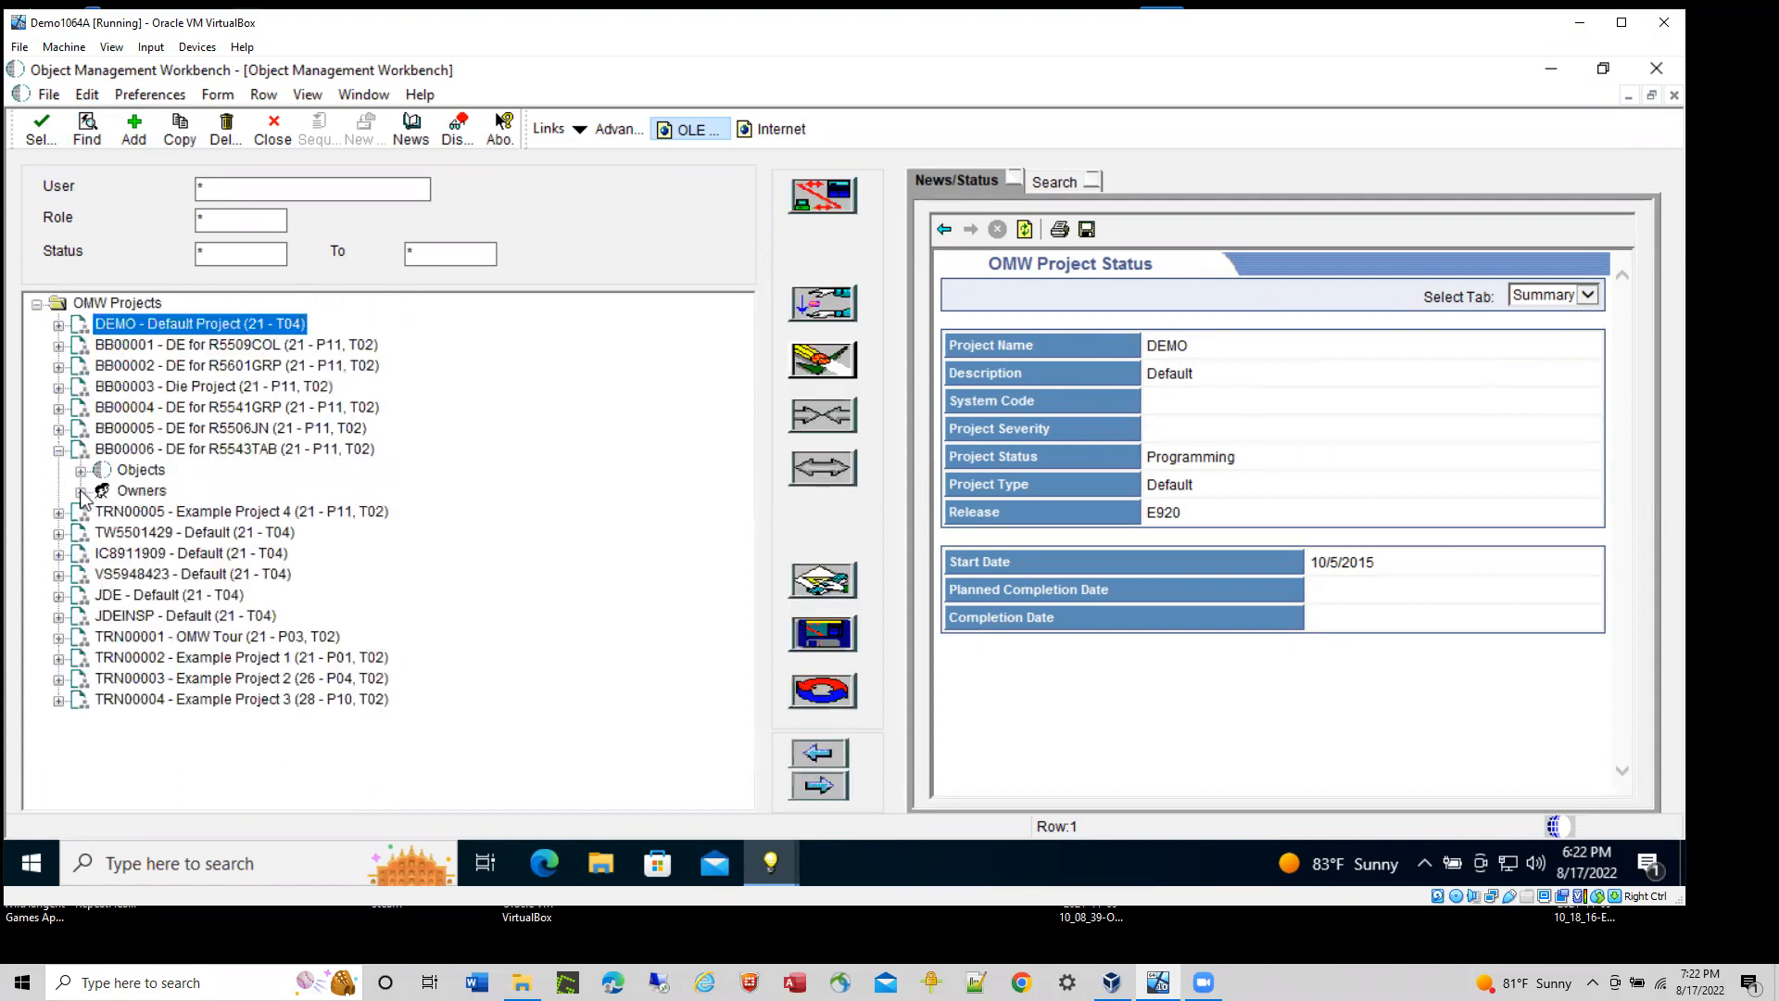
pyautogui.click(81, 471)
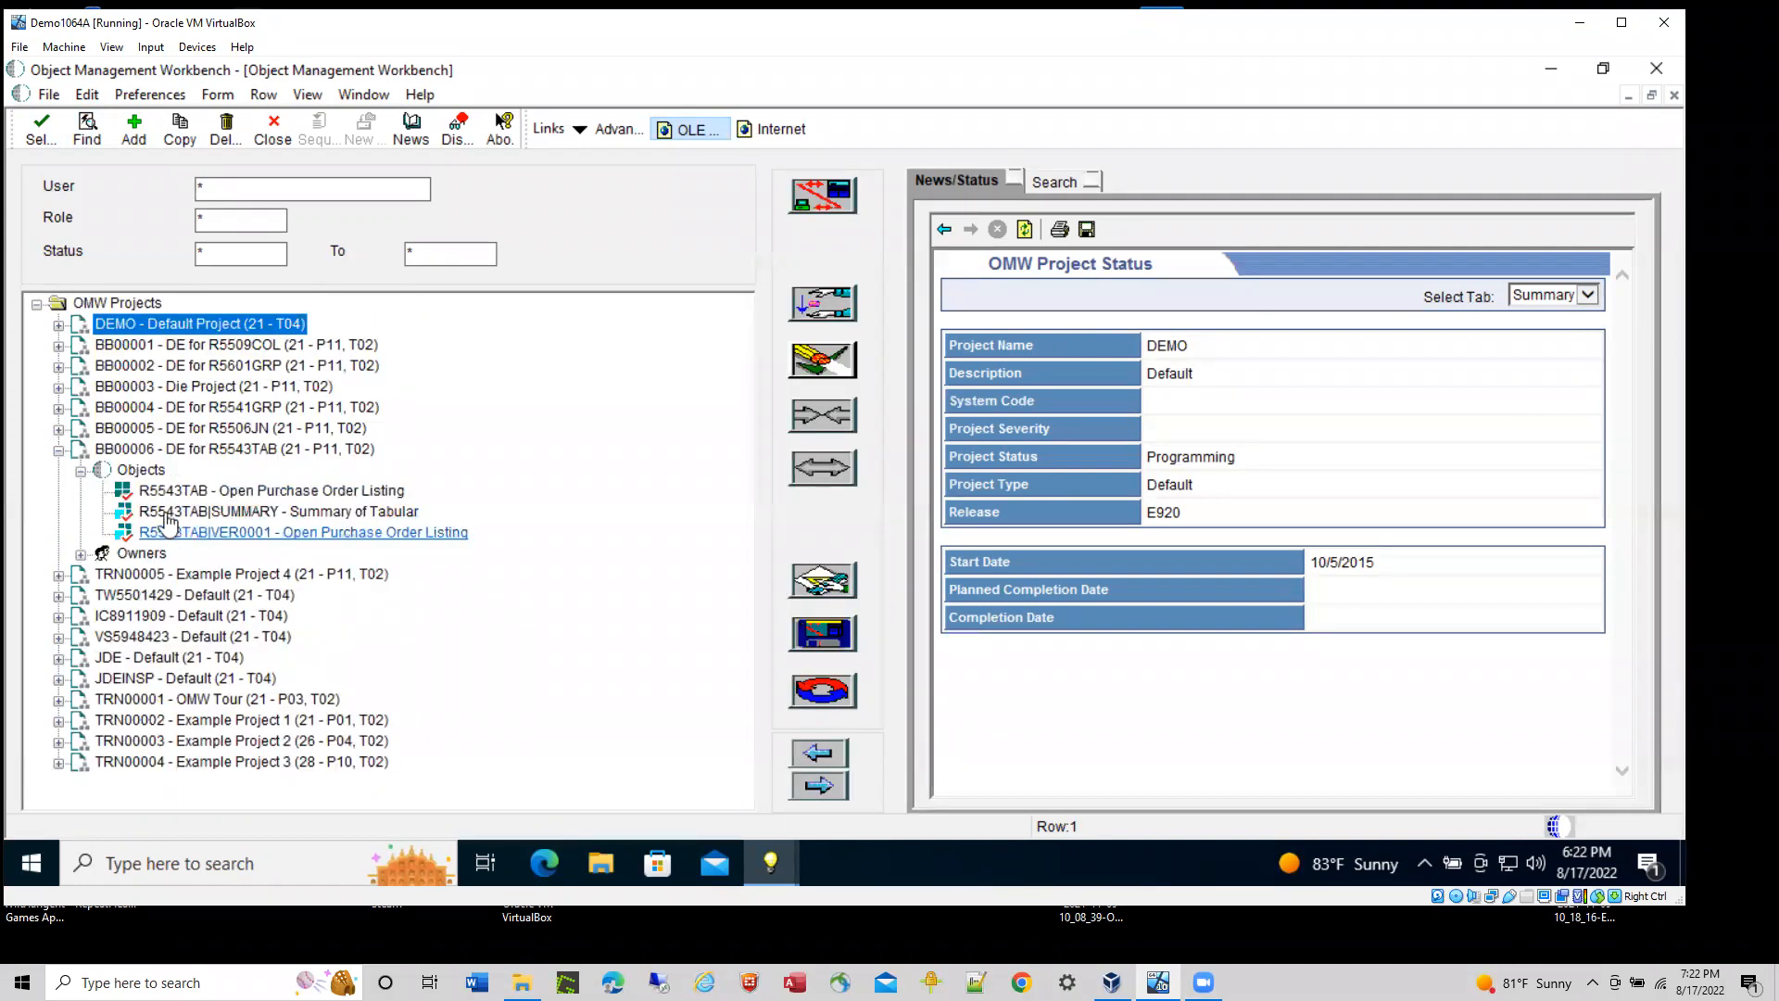
pyautogui.click(58, 428)
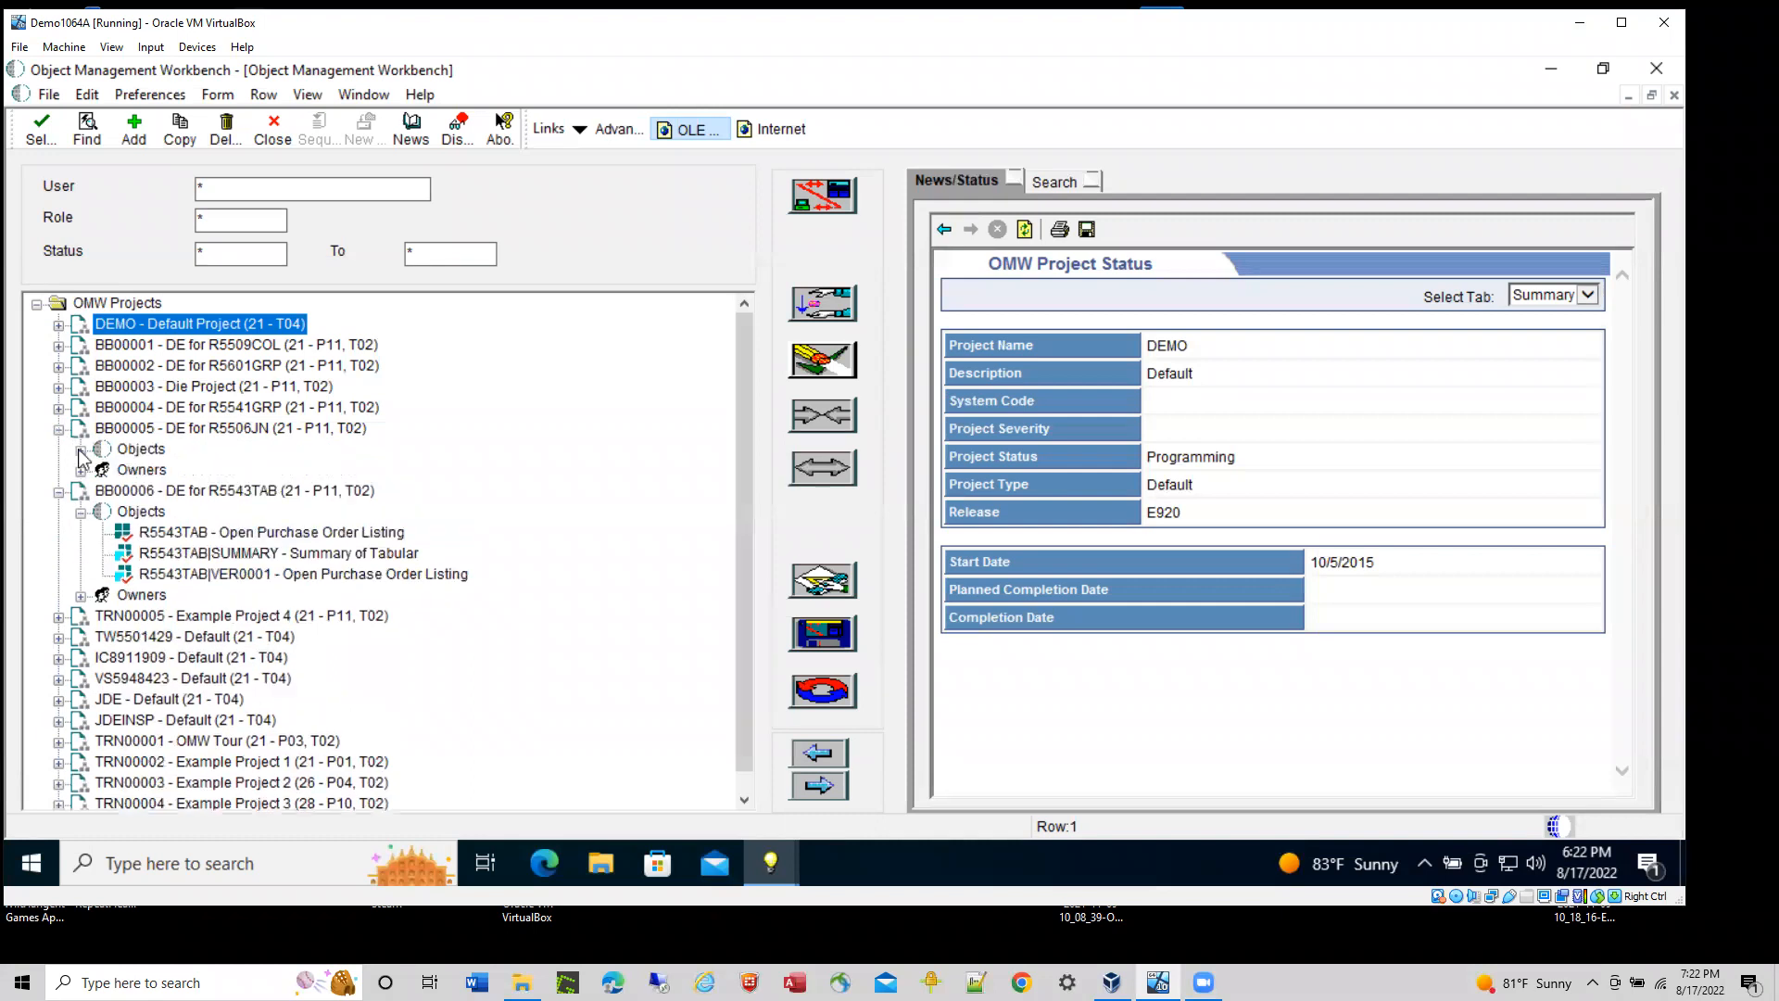
pyautogui.click(80, 449)
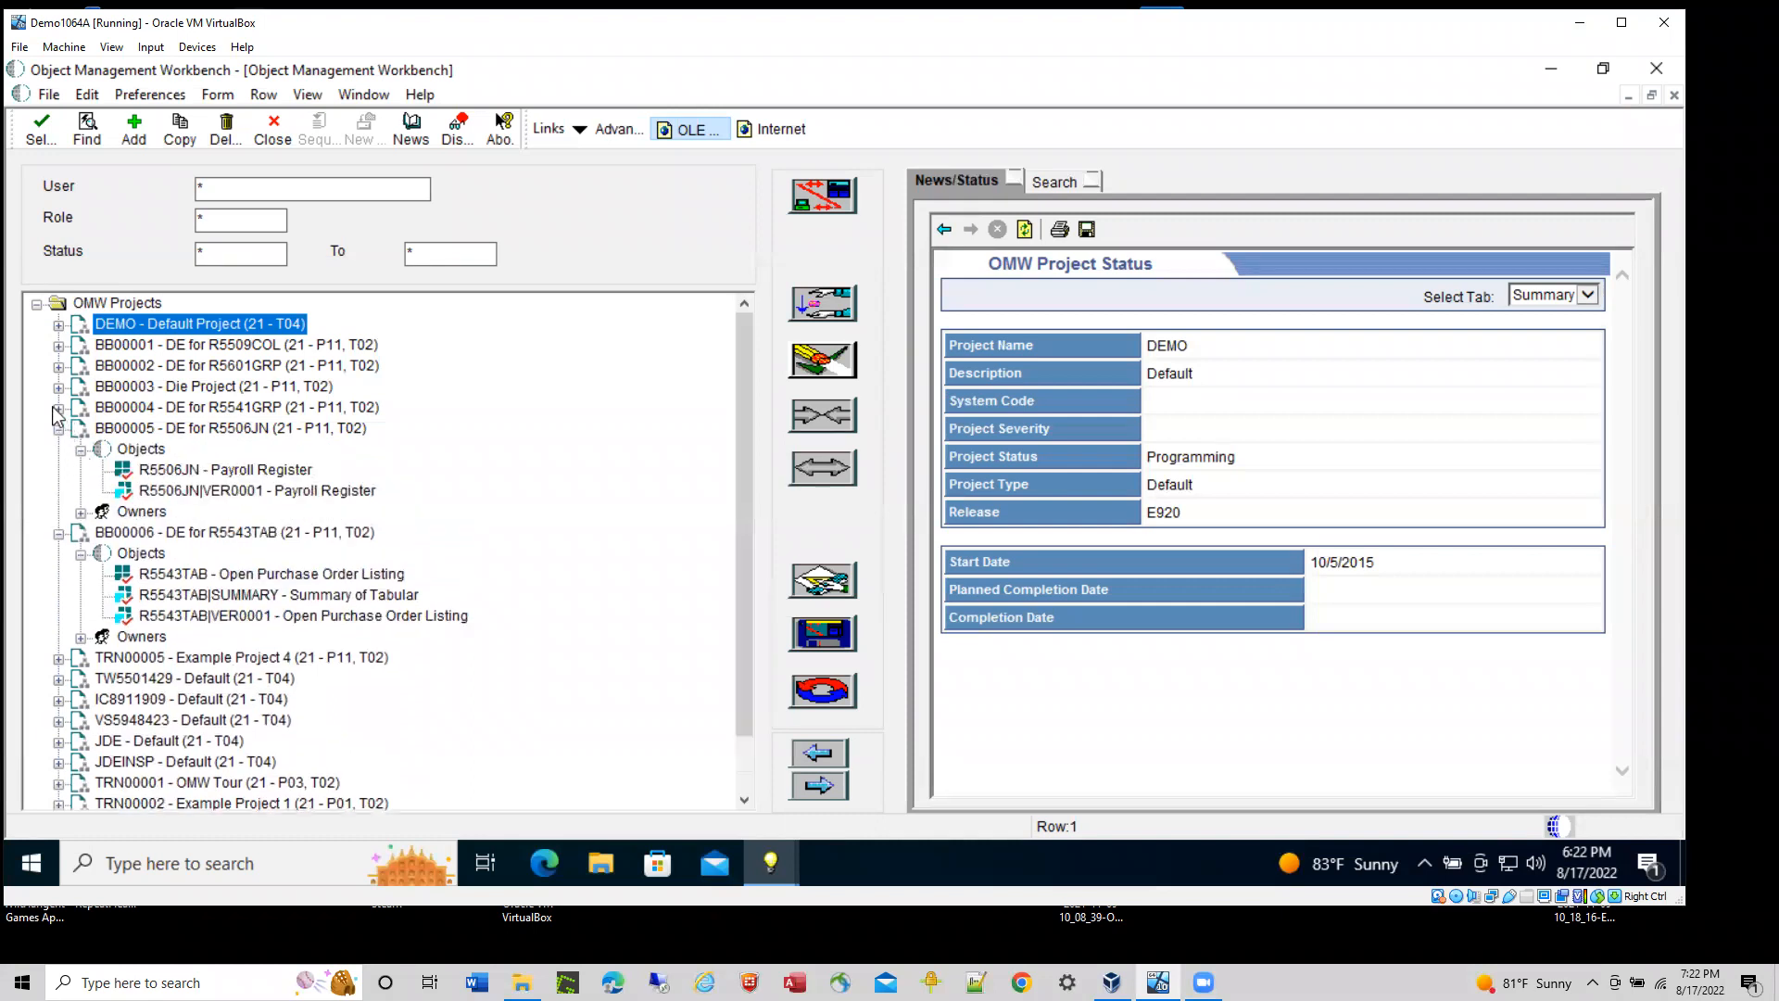
pyautogui.click(58, 408)
pyautogui.click(81, 429)
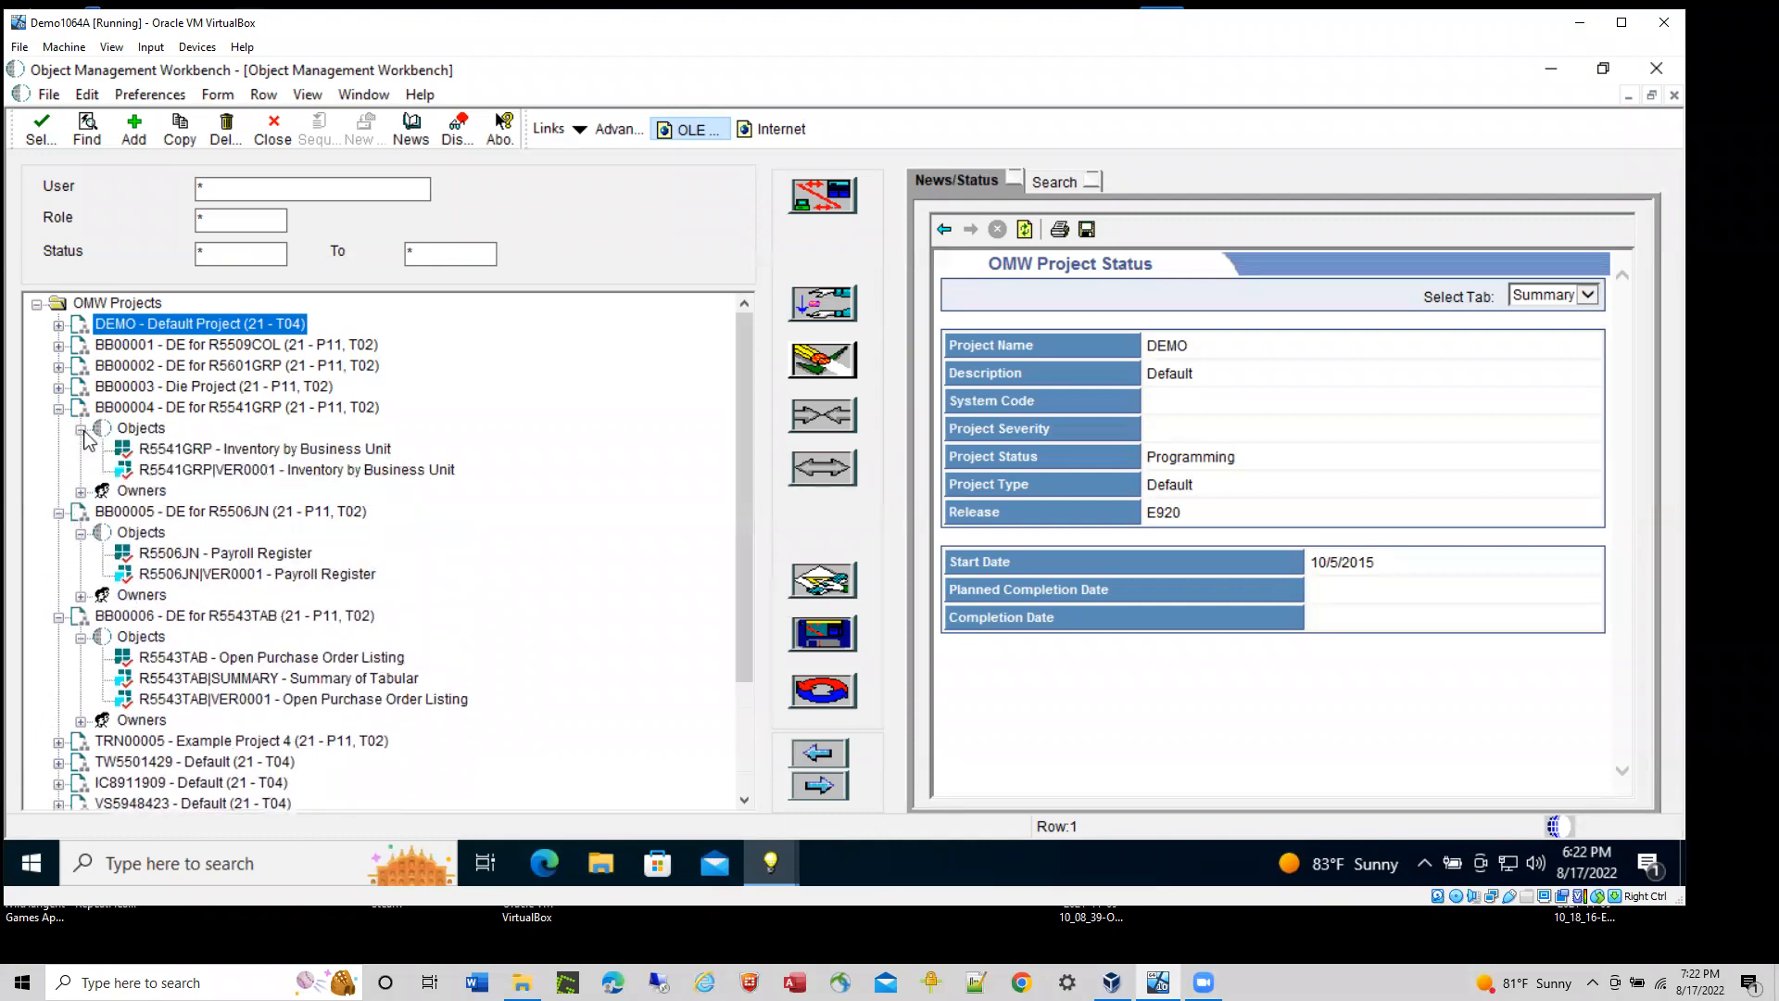
# - Find only the projects of user DEMO
pyautogui.click(238, 191)
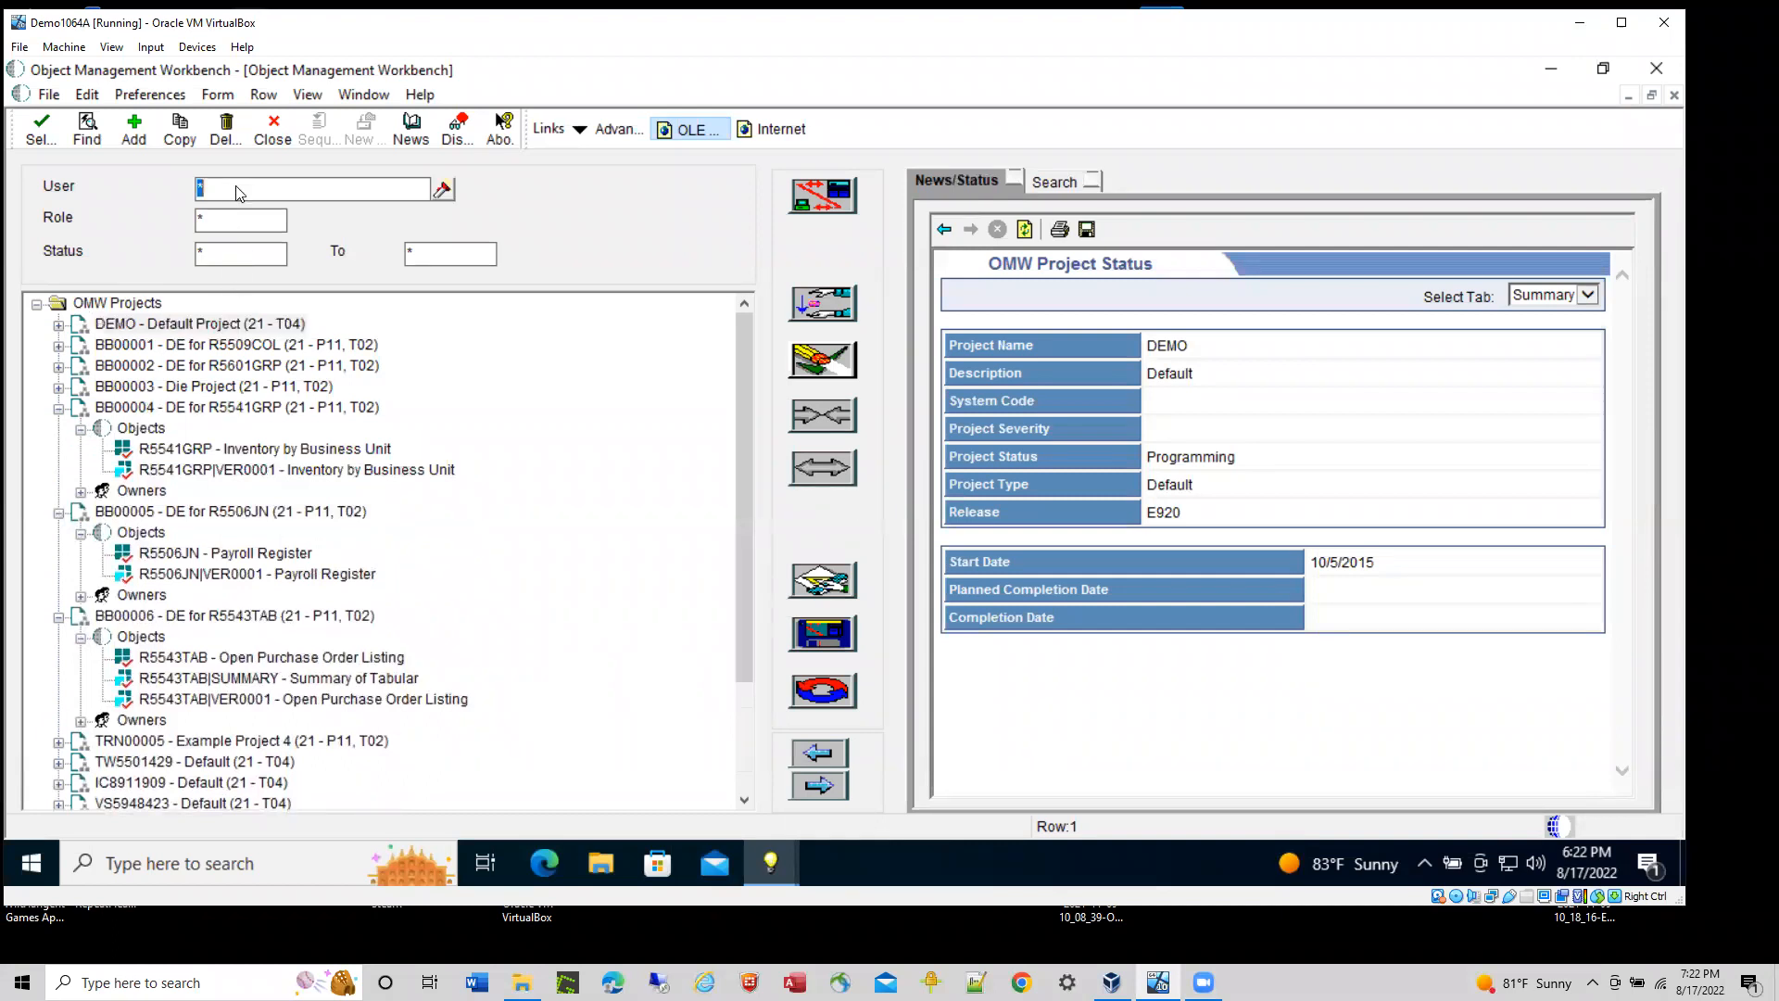
pyautogui.write('DEMO')
pyautogui.click(87, 130)
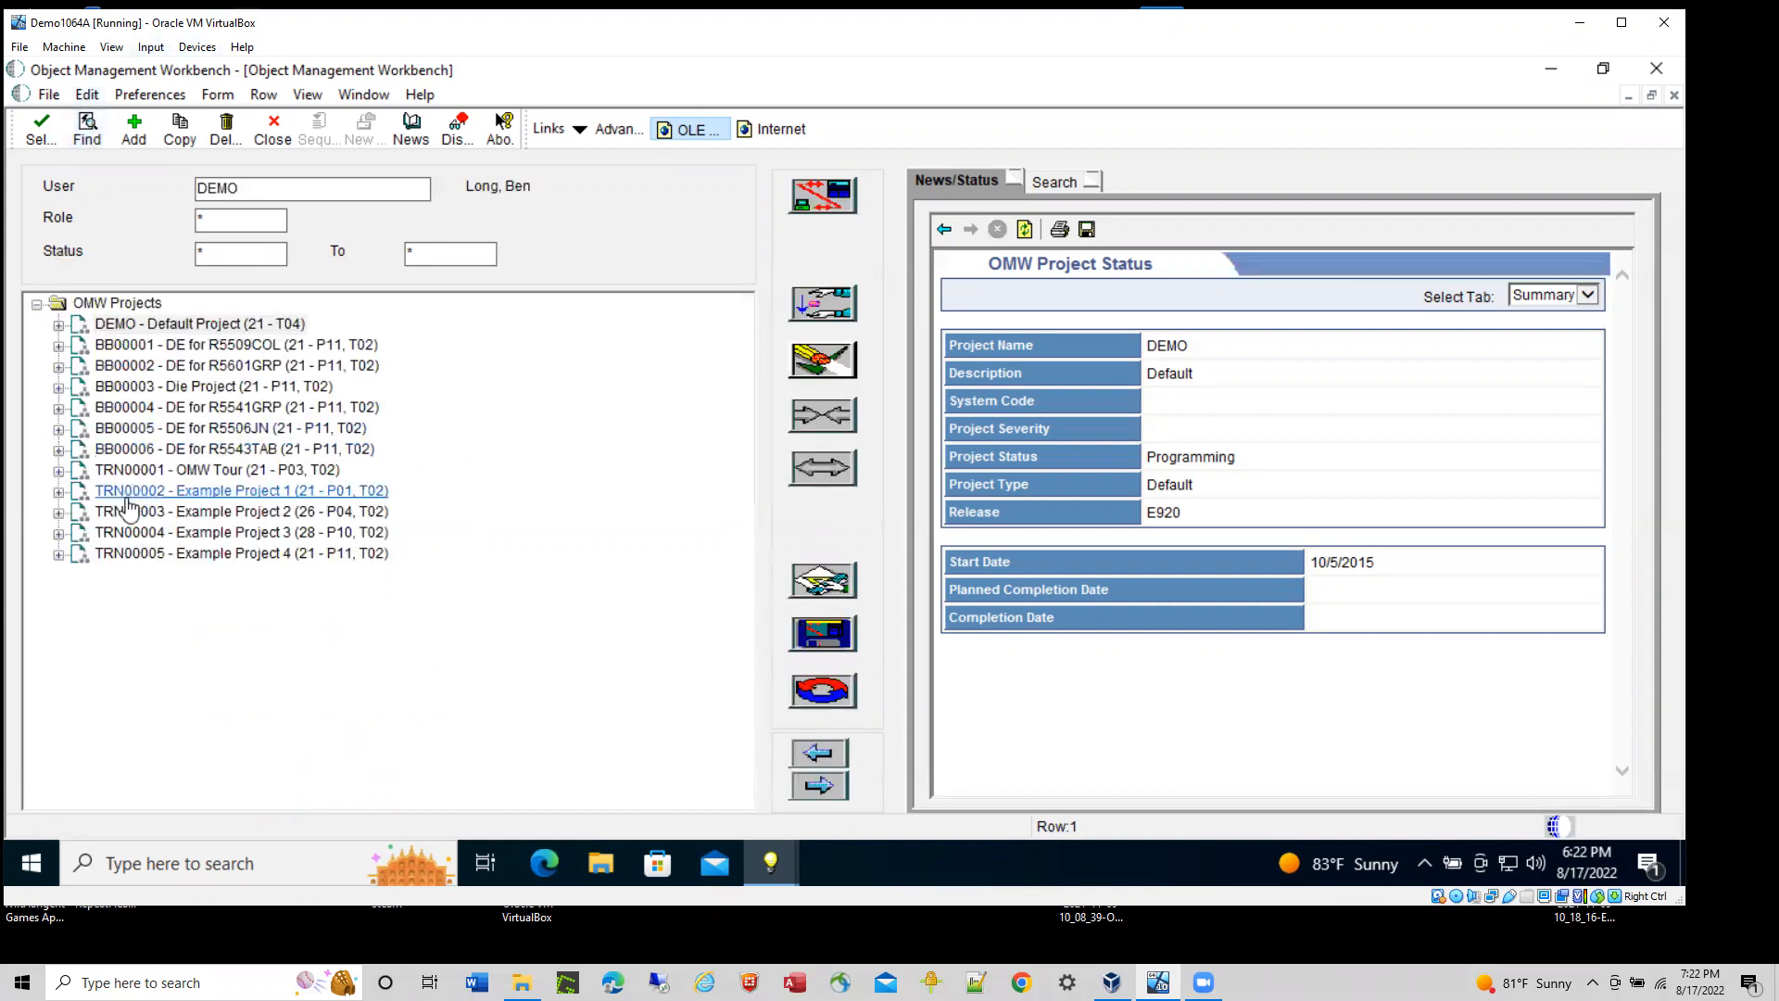
# - Expand the objects of projects TRN00005 Example Project 4 and TRN00004 Example Project 3
pyautogui.click(59, 553)
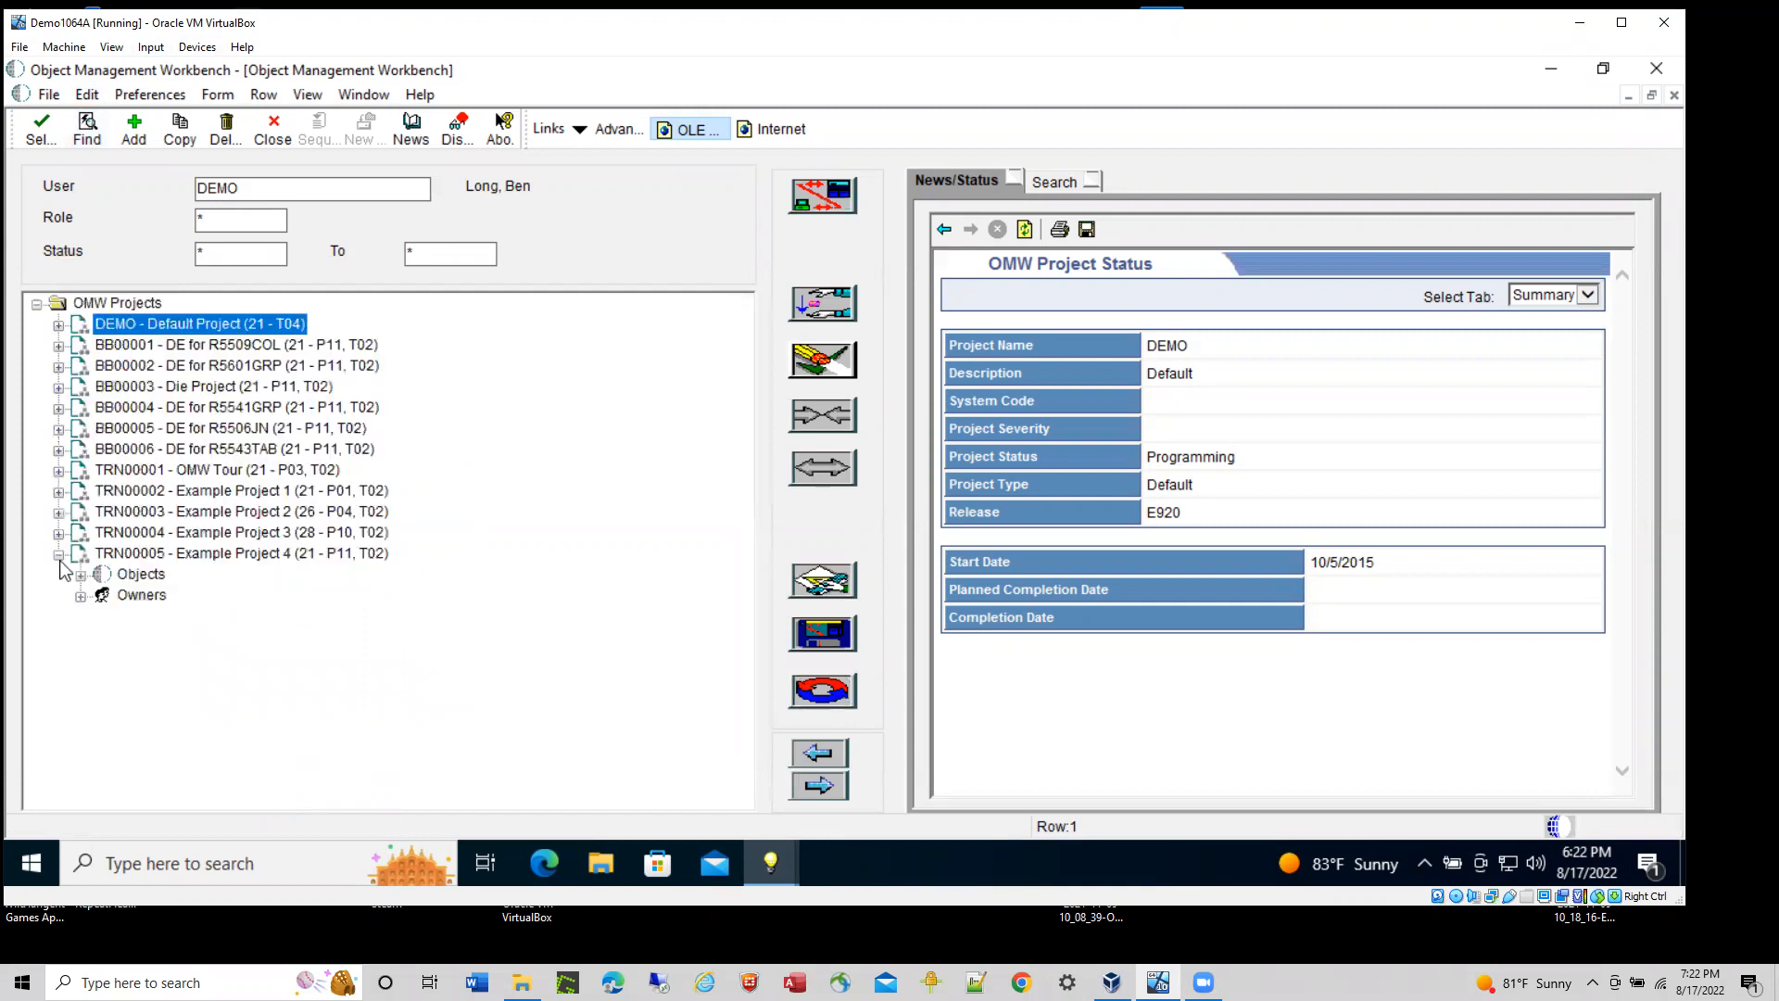
pyautogui.click(81, 576)
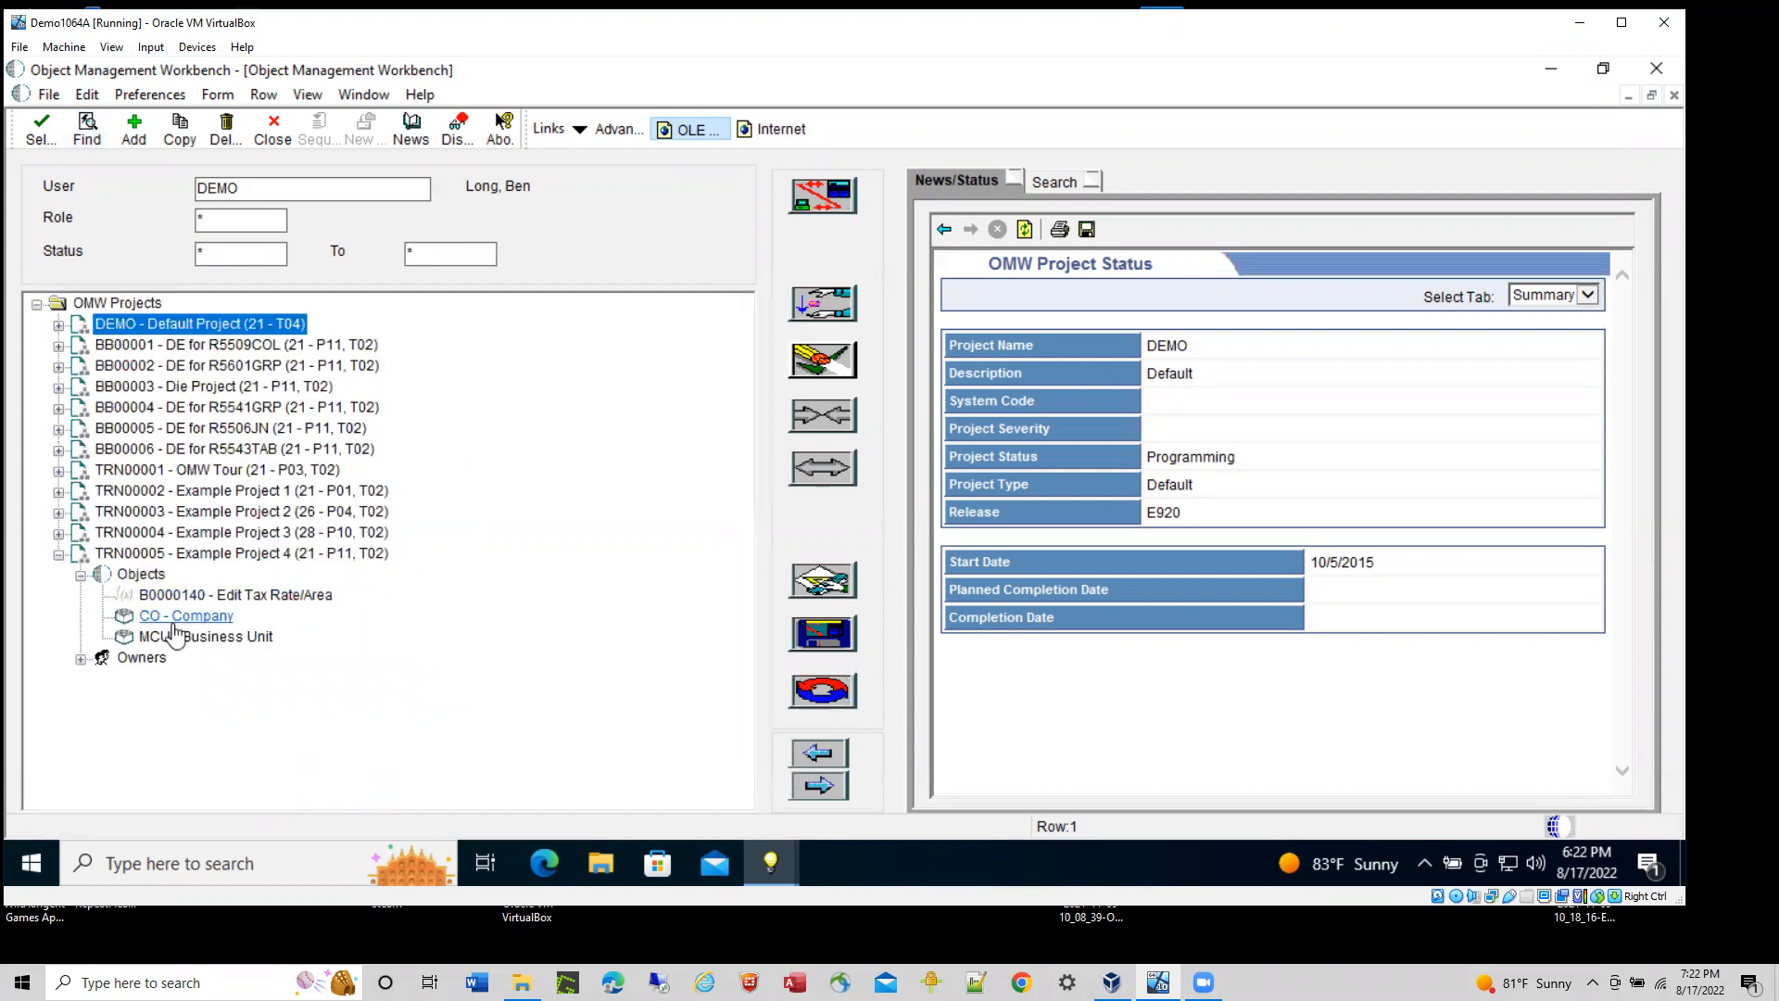
pyautogui.click(58, 533)
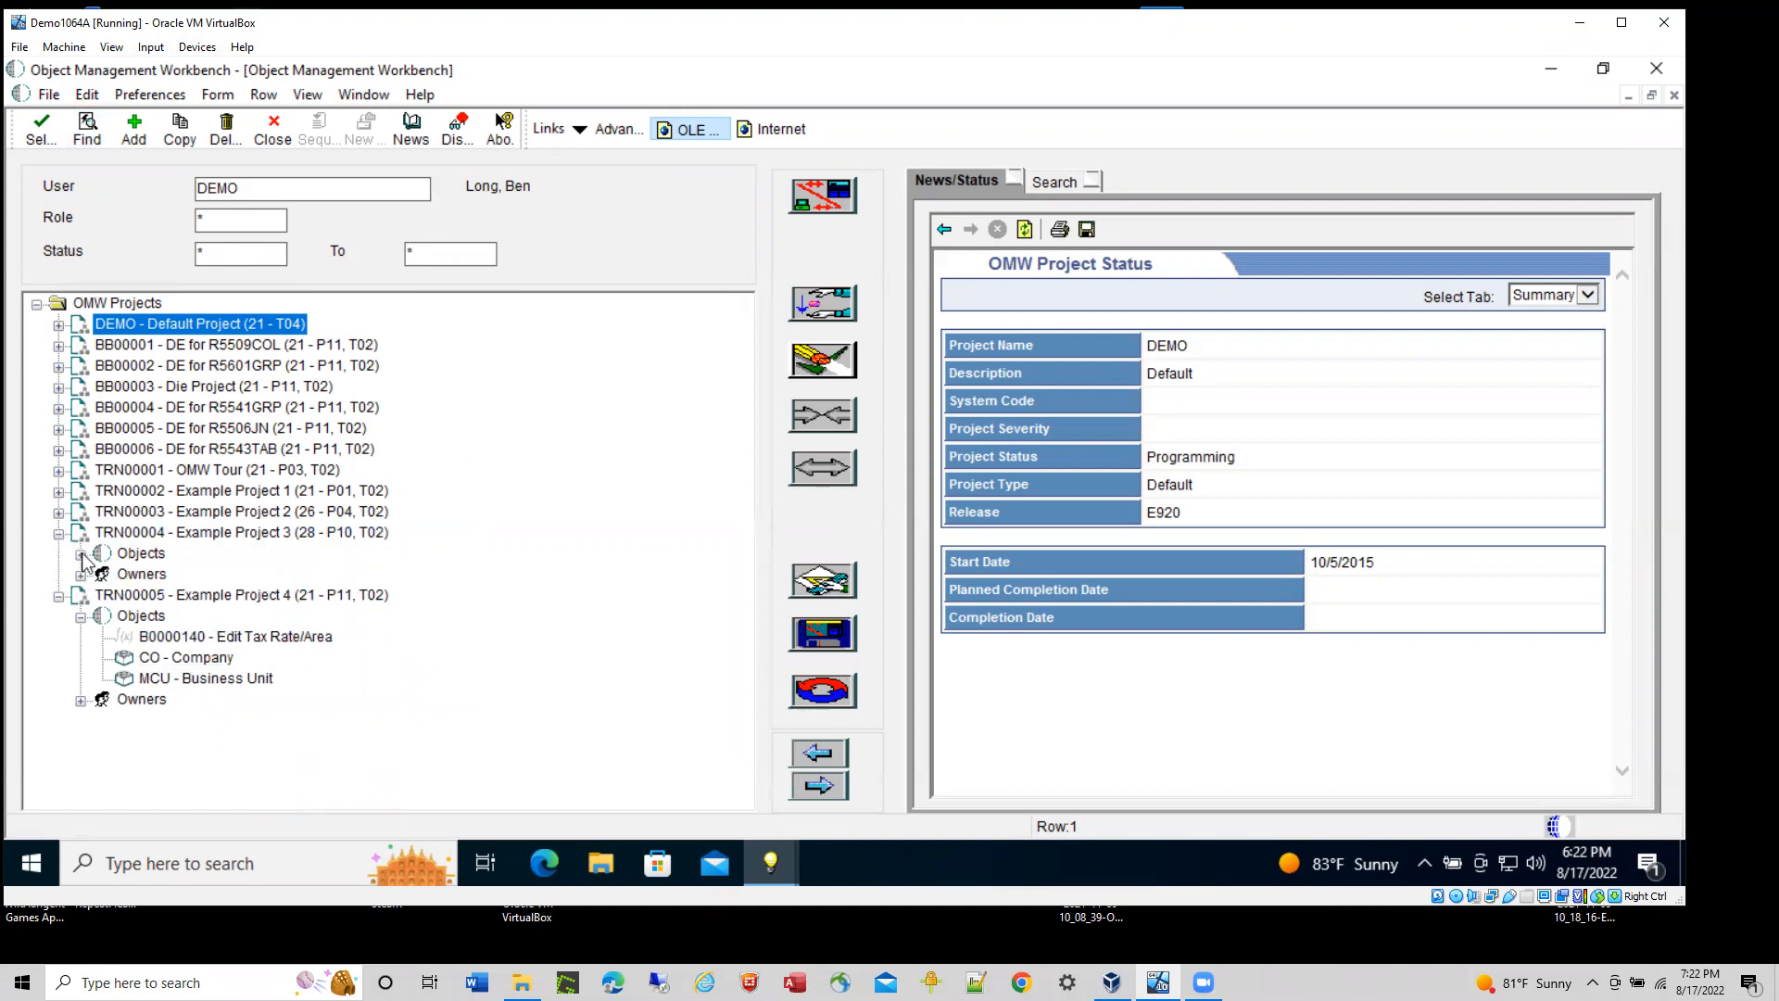
pyautogui.click(80, 554)
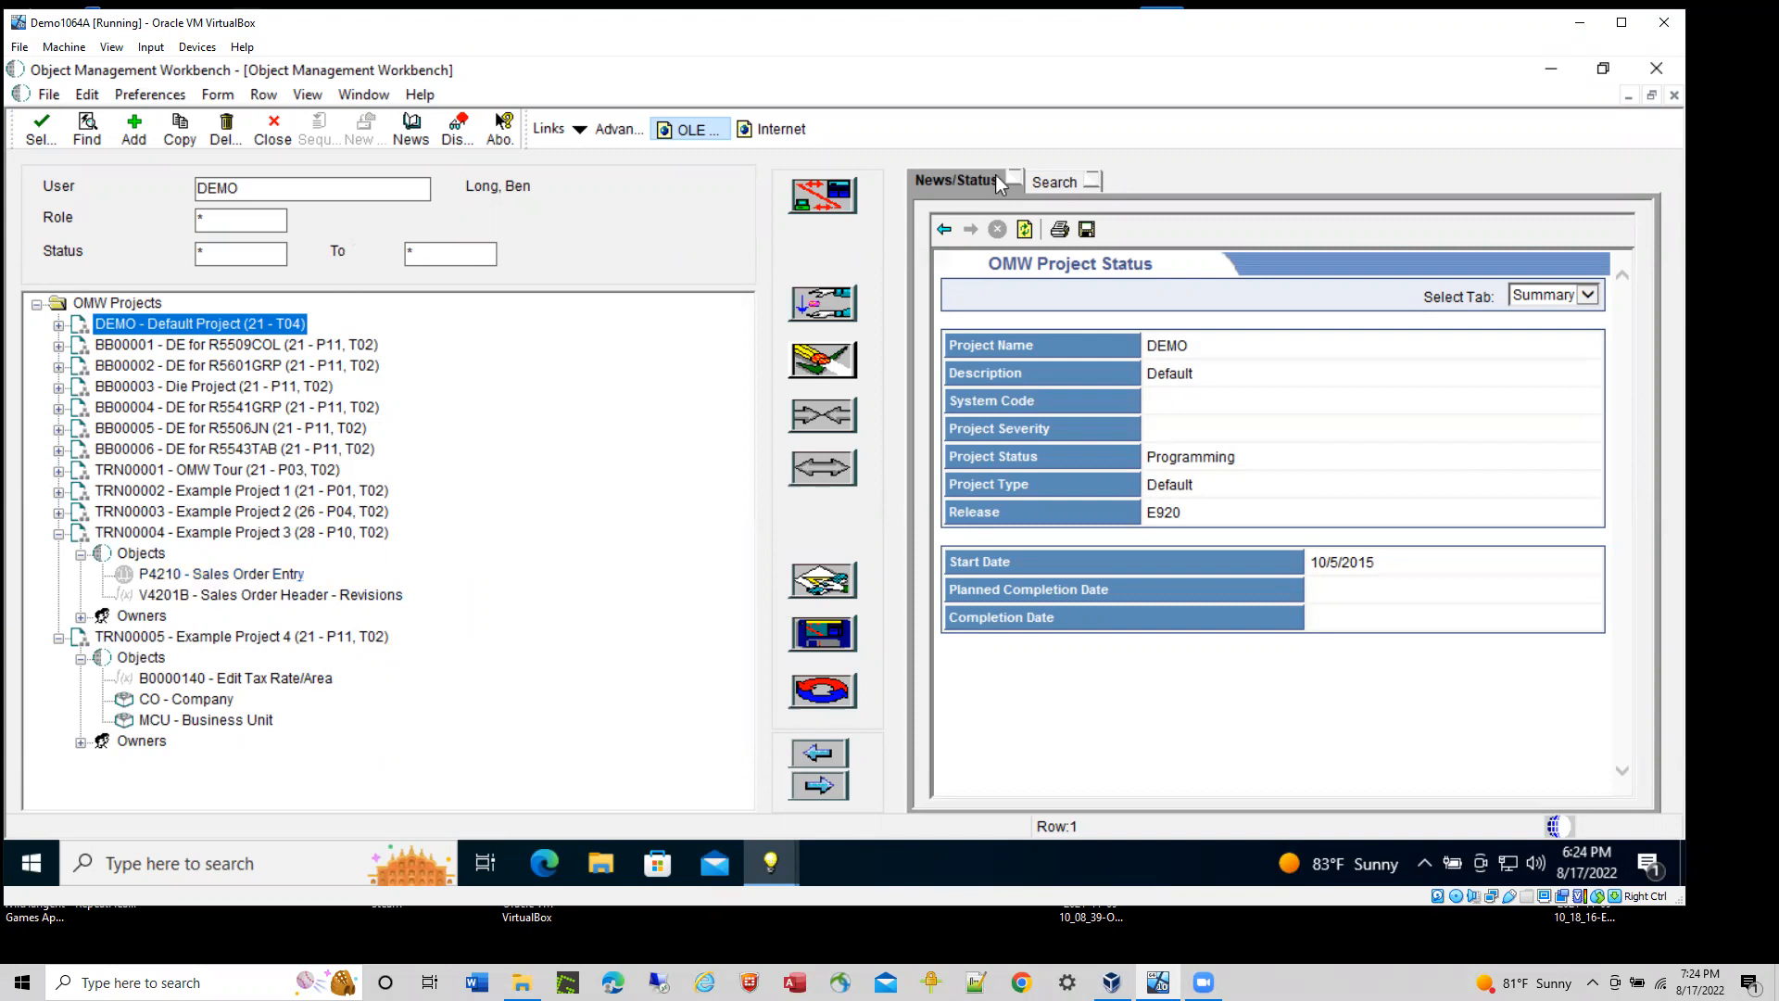
# - Bring up the object search criteria in place of the project status
pyautogui.click(1052, 182)
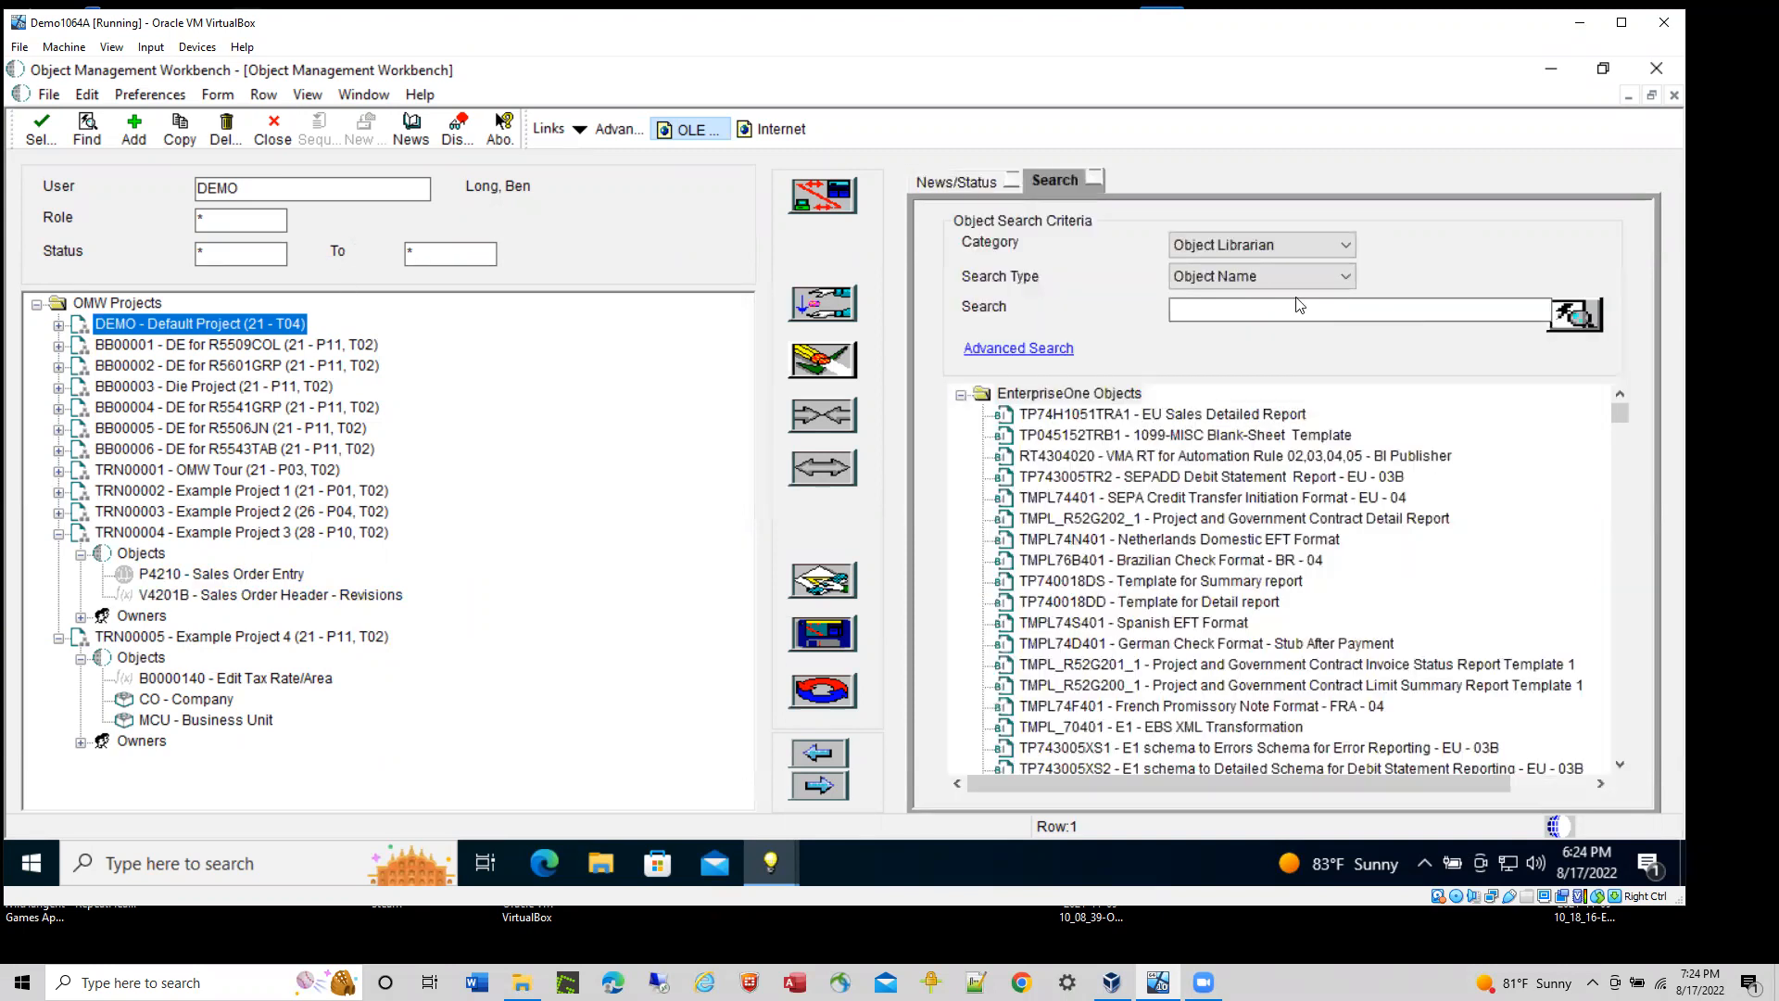